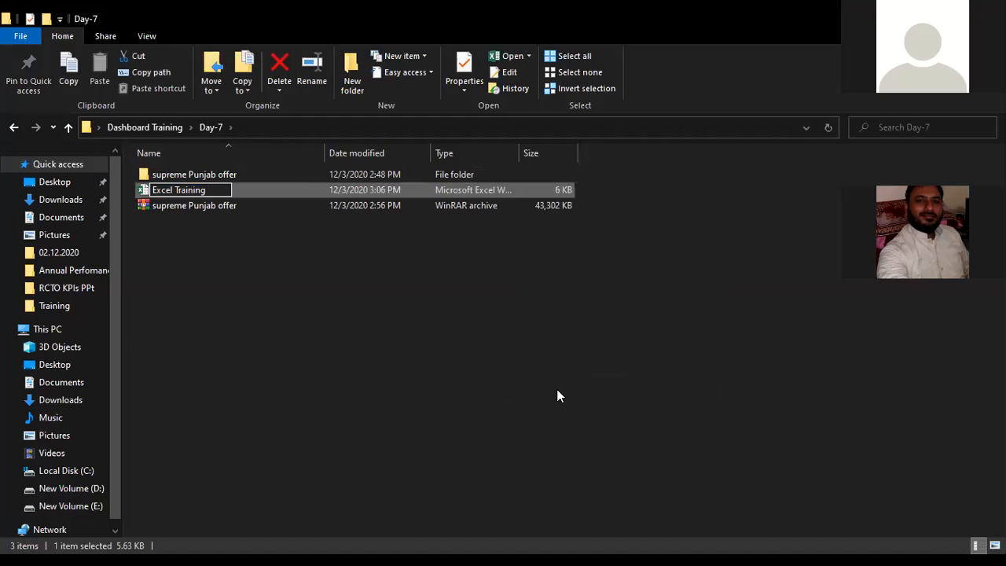
Rename the Excel workbook in the Day-7 folder as Excel Dashboard Training and save the pending changes to Daily Meeting -03122020 (NOMC).xlsx.
text(Da)
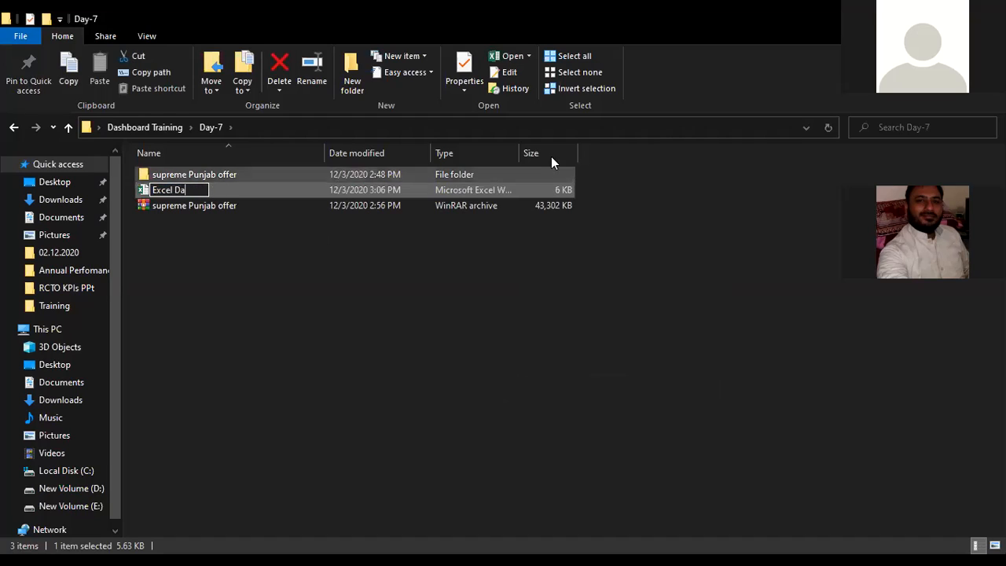
click(531, 96)
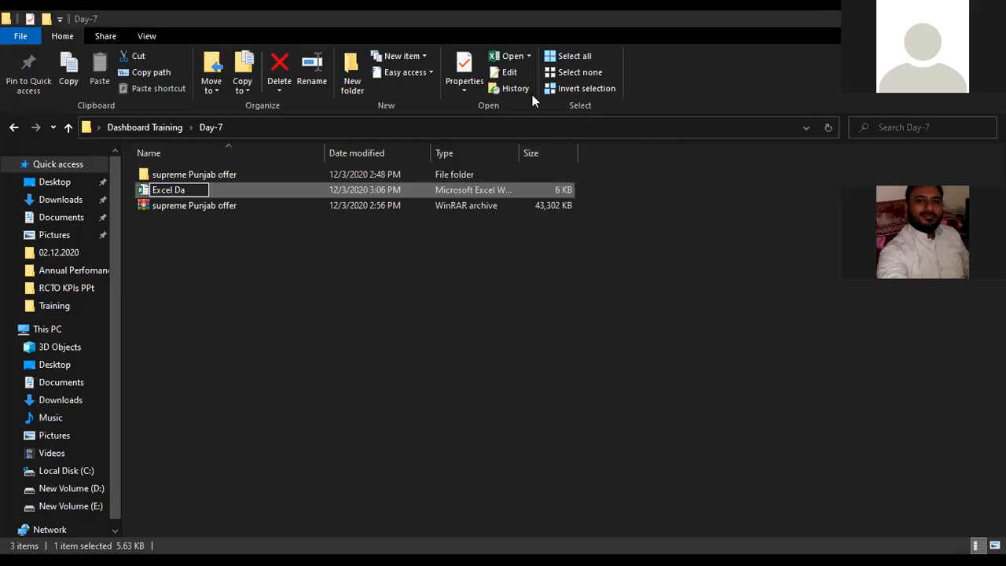
right_click(265, 192)
click(309, 499)
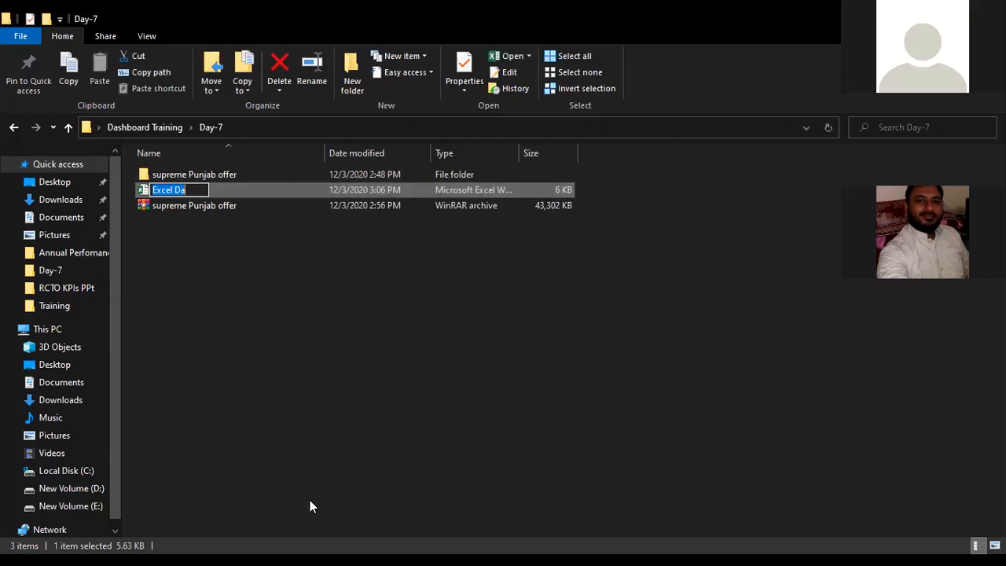
key(End)
text(sh)
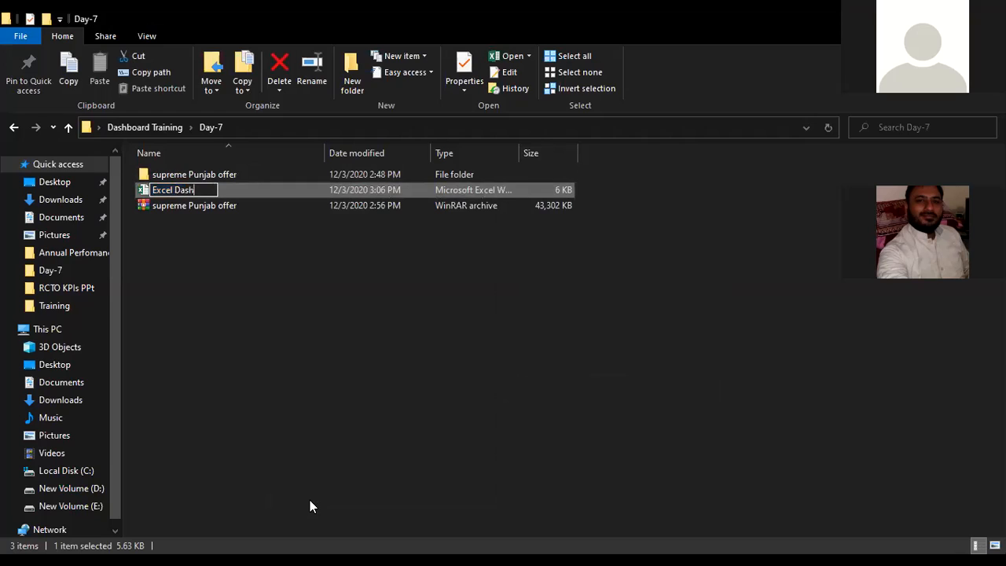
text(board Traini)
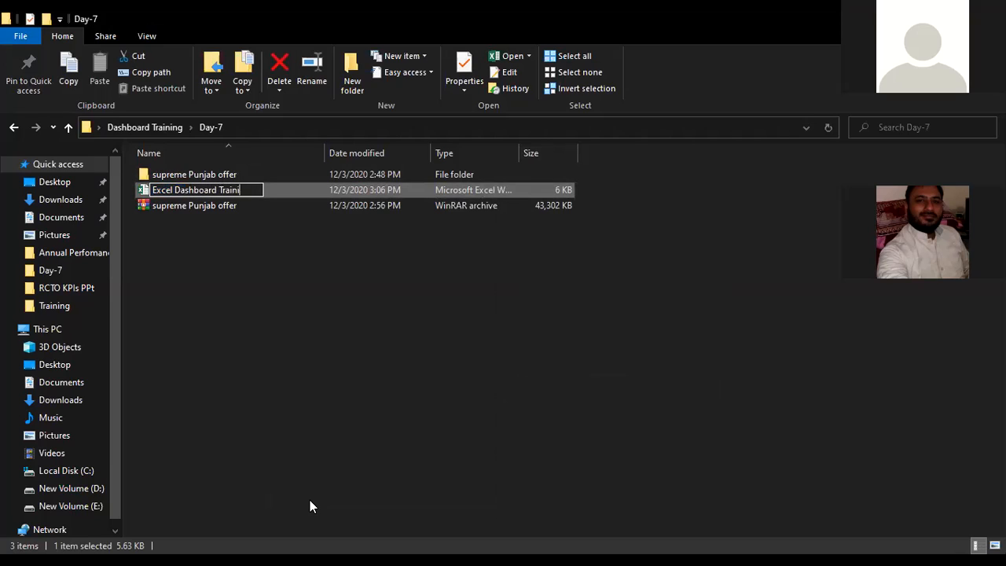
text(ng)
key(Return)
key(Return)
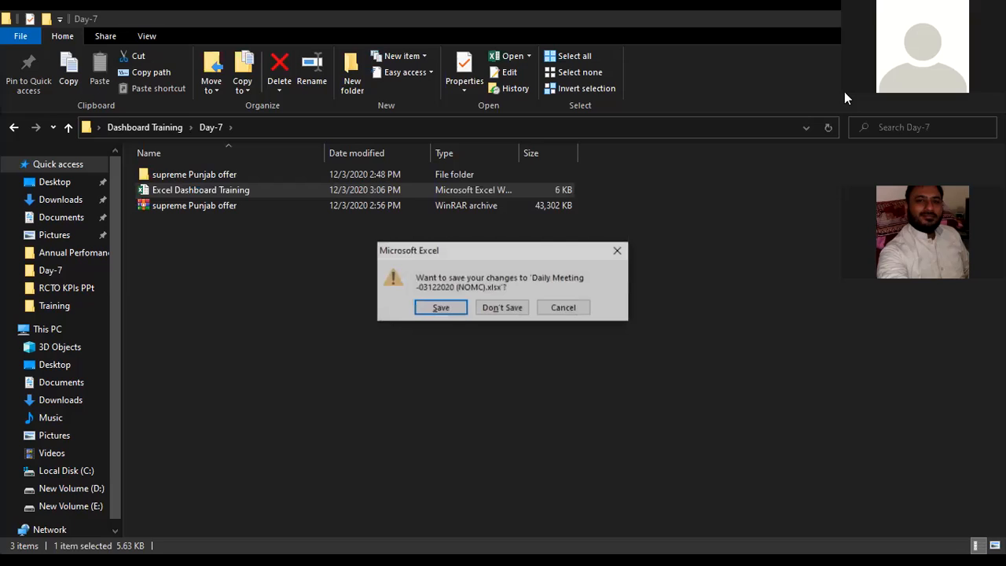
click(445, 307)
Look through the source files in the supreme Punjab offer folder and its 964 subfolder, and return to Day-7.
double_click(197, 175)
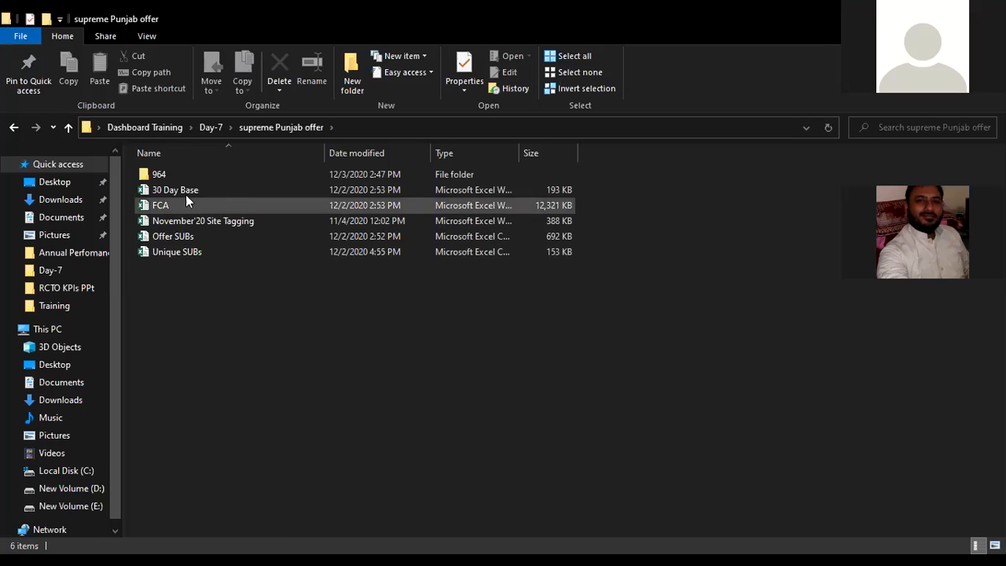
double_click(185, 174)
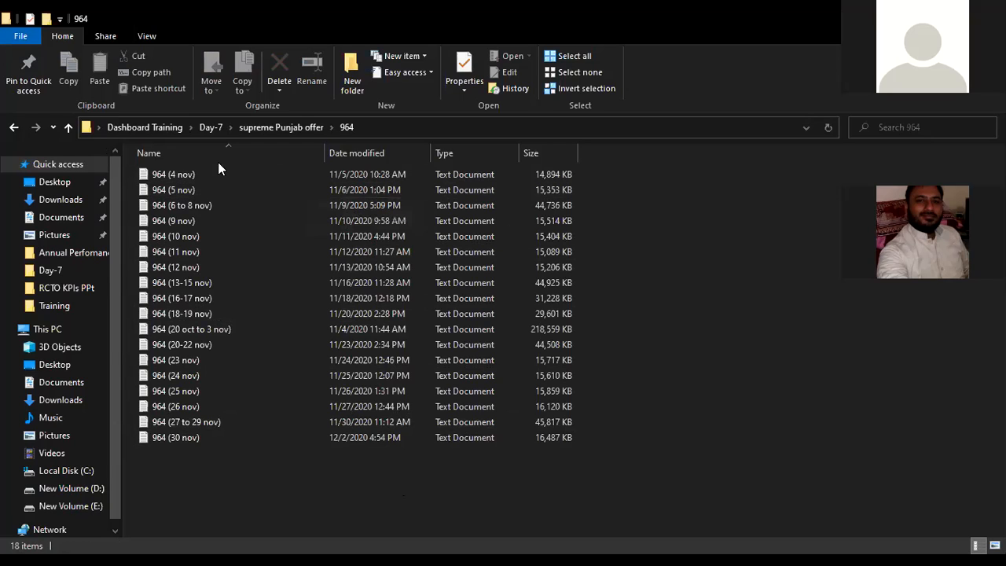
click(69, 128)
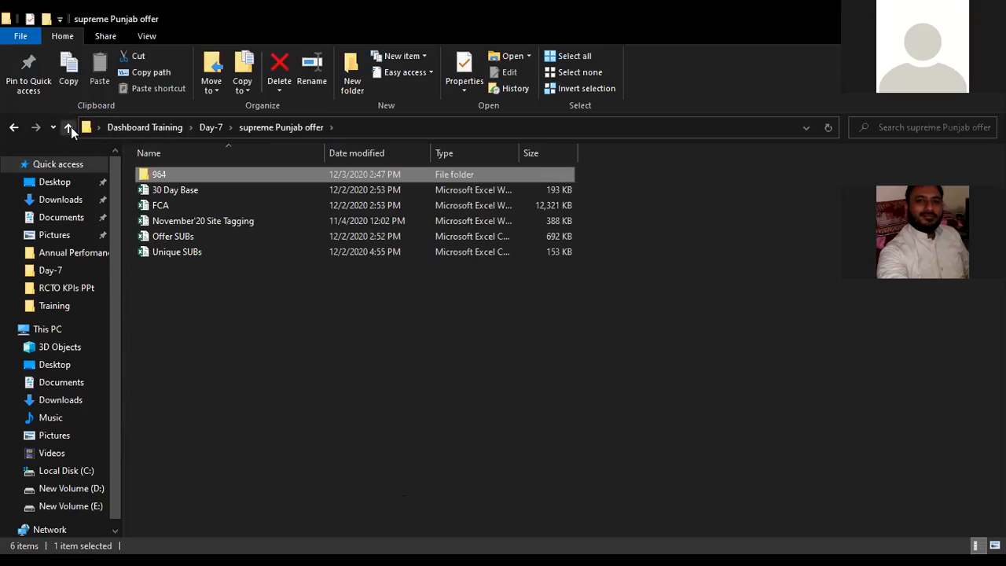
click(69, 127)
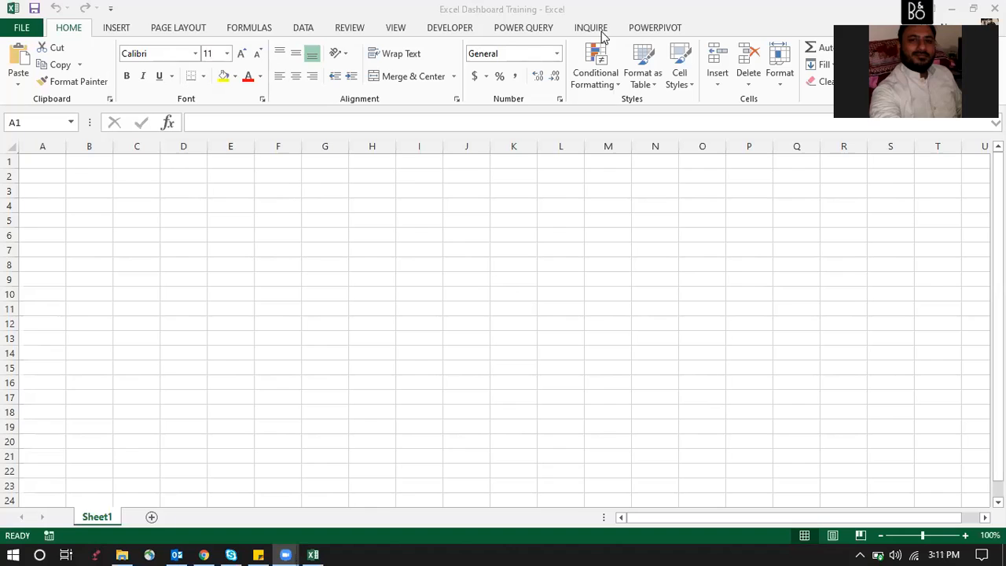
Start a Power Query import from a folder and choose Dashboard Training > Day-7 > supreme Punjab offer > 964 as the source.
click(506, 30)
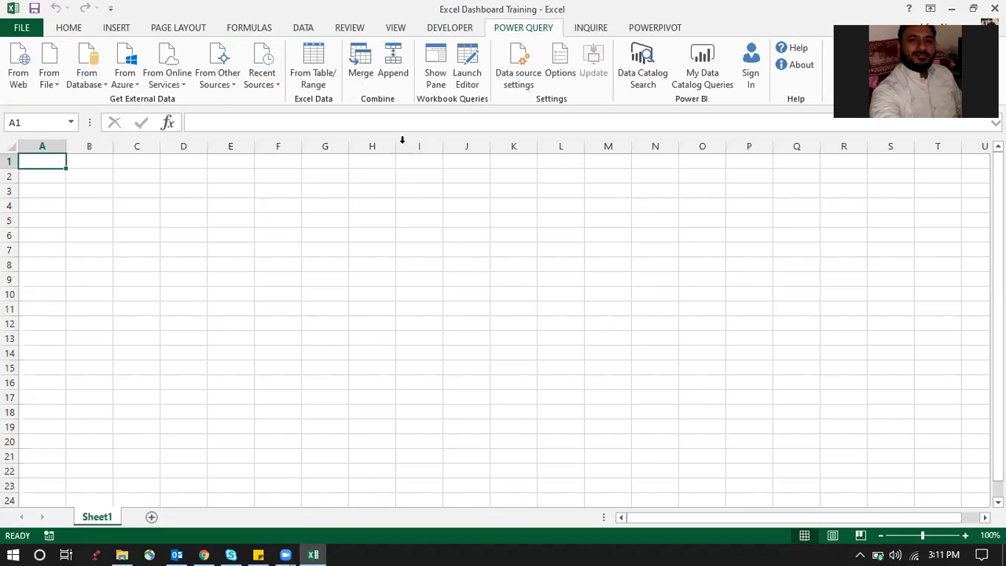
click(61, 84)
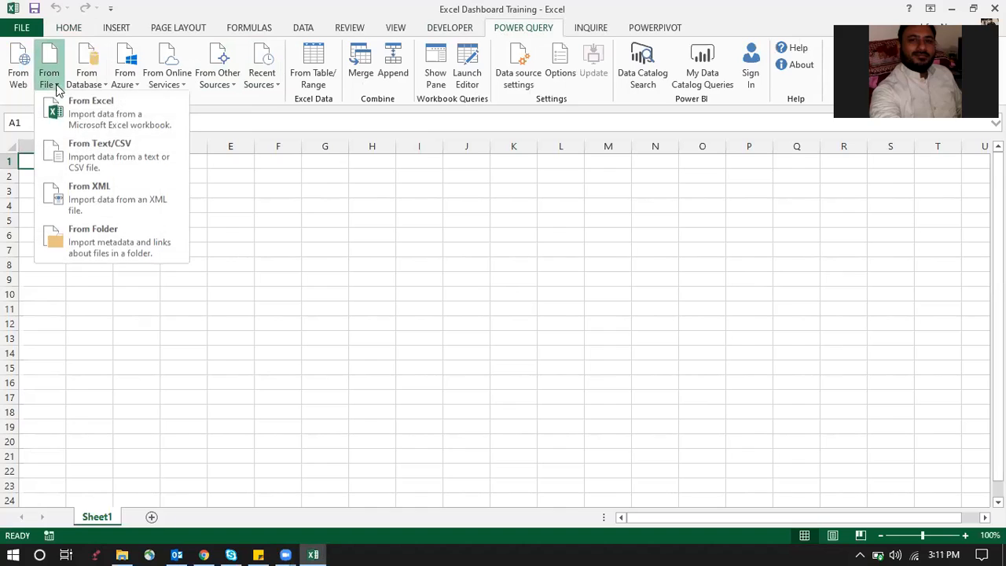
click(99, 232)
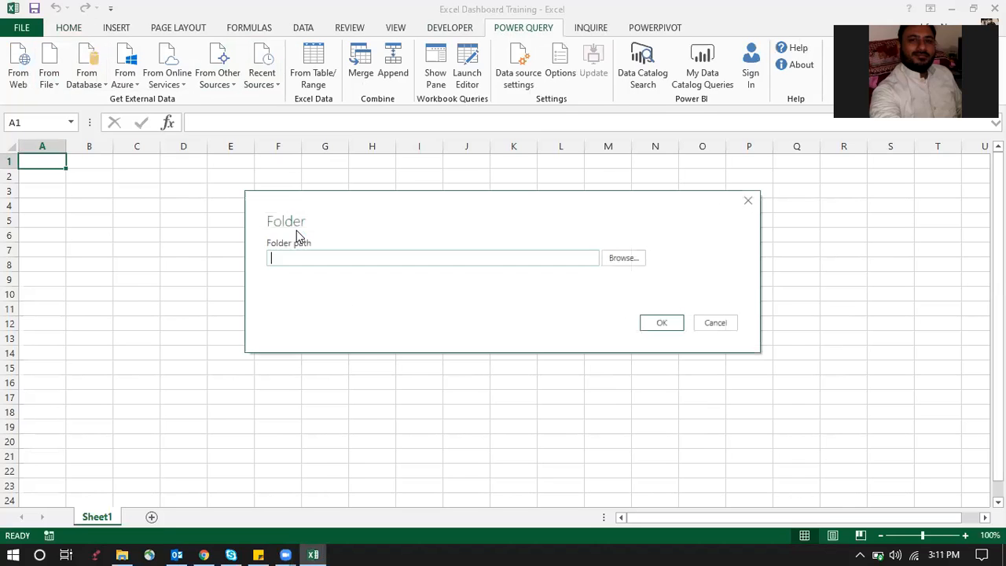
click(621, 258)
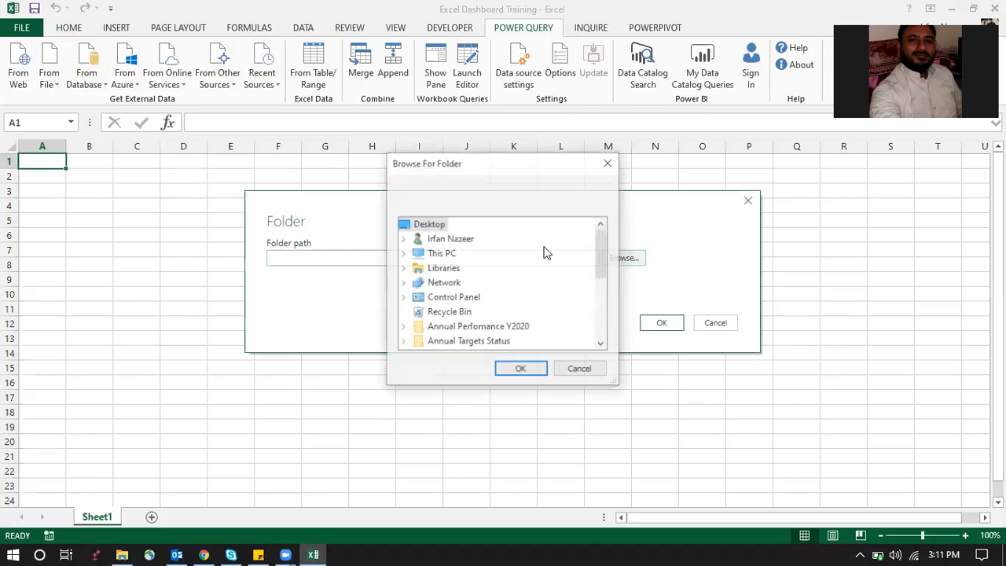
scroll(494, 287, down, 1)
scroll(496, 290, down, 1)
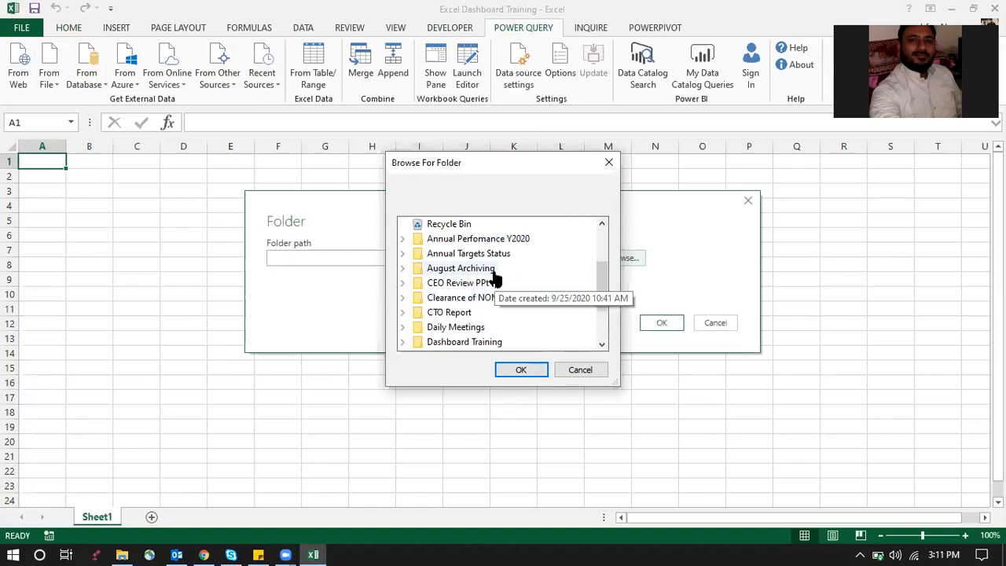
scroll(503, 317, down, 1)
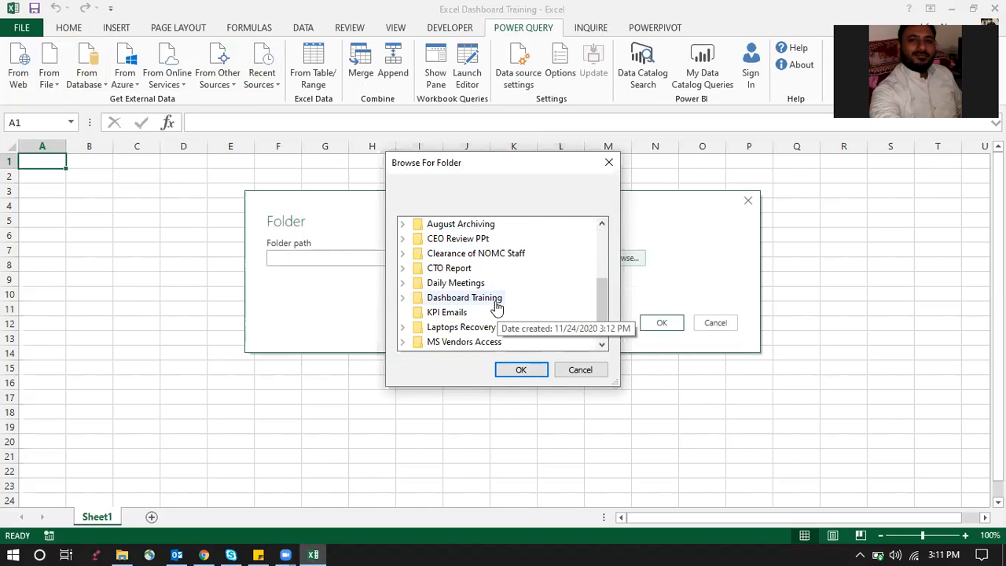
double_click(495, 301)
scroll(451, 322, up, 1)
double_click(455, 340)
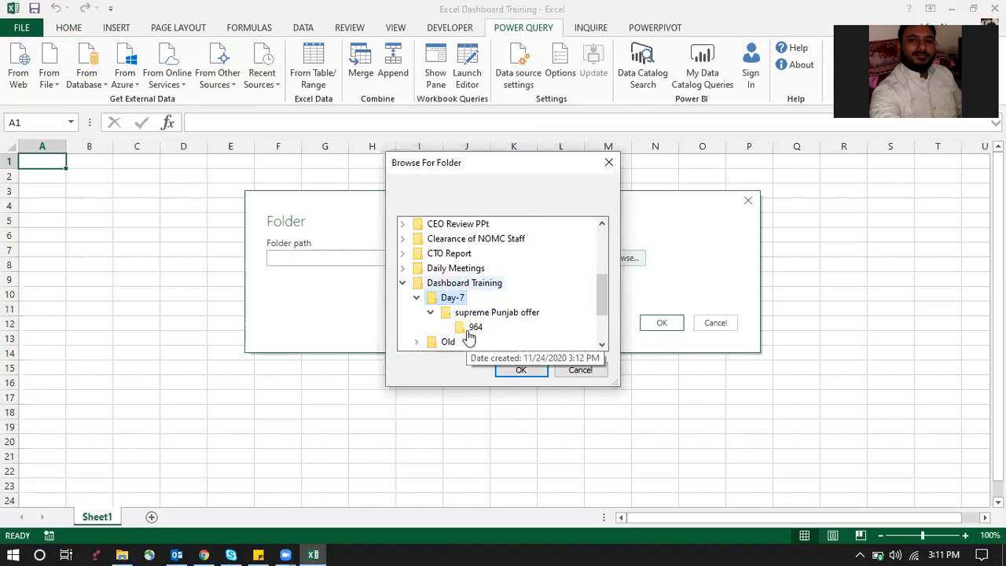
click(475, 329)
click(521, 369)
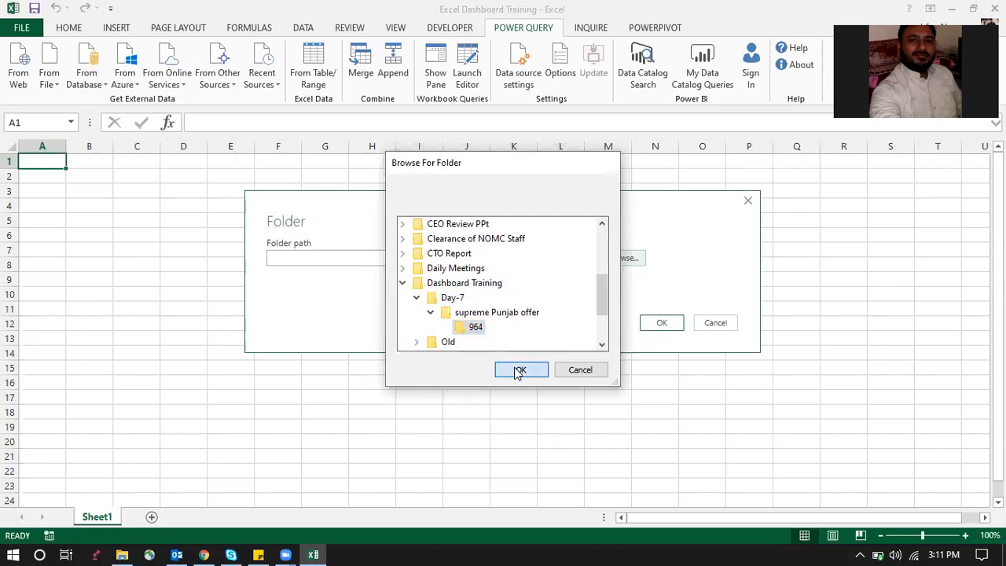
Combine and load all text files of the 964 folder, using the first file as example and Tab as delimiter.
click(646, 324)
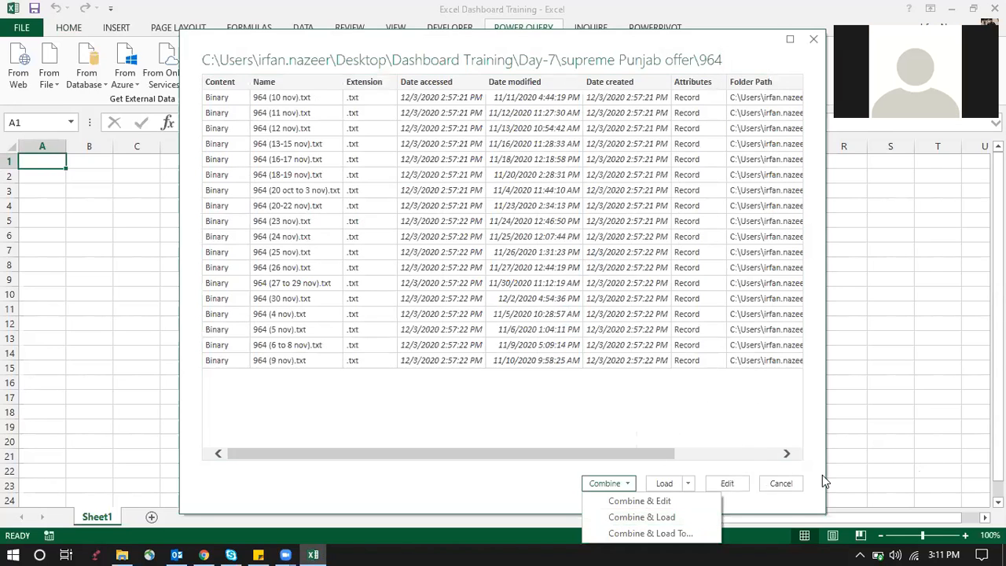
click(660, 522)
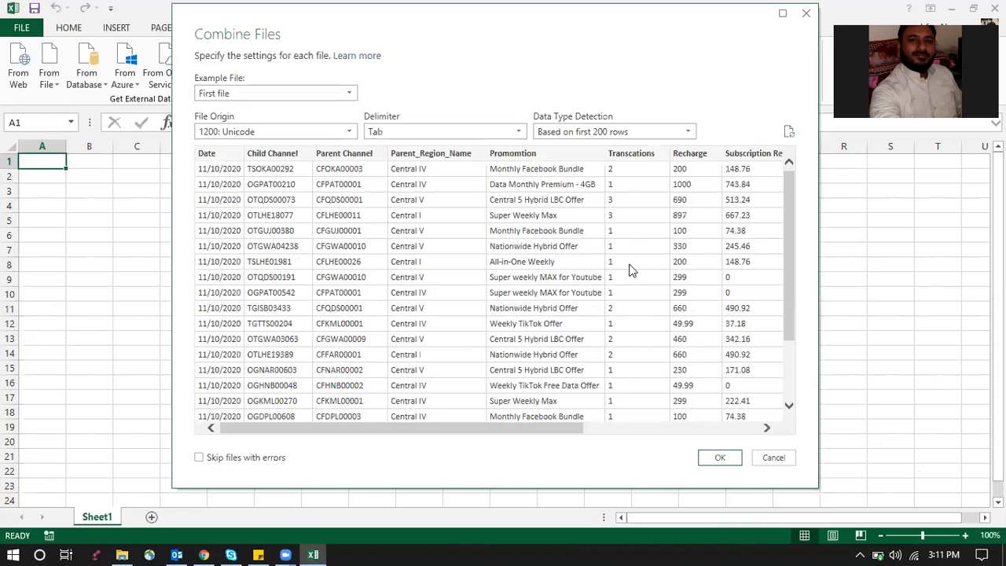
click(718, 457)
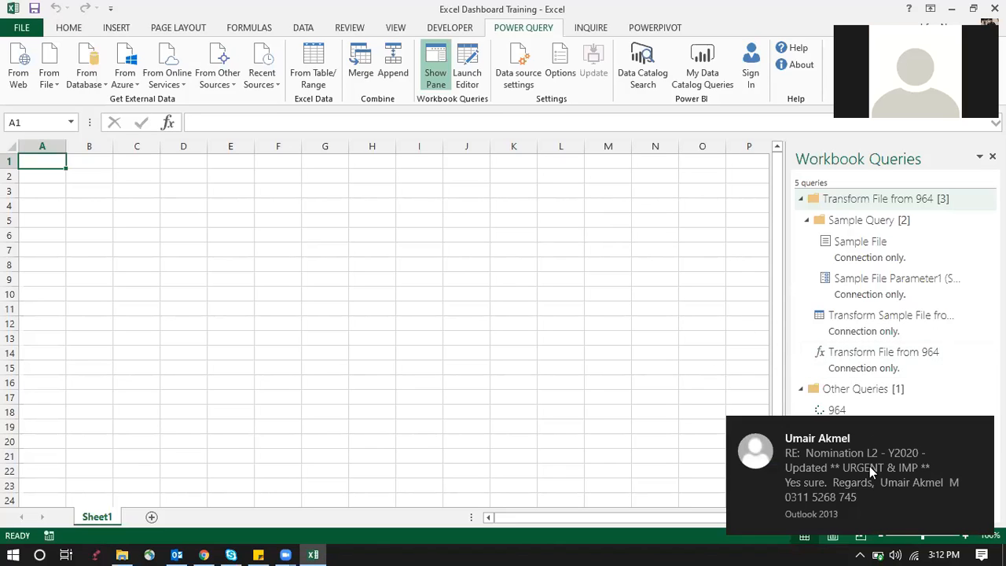
mouse_move(881, 443)
click(980, 556)
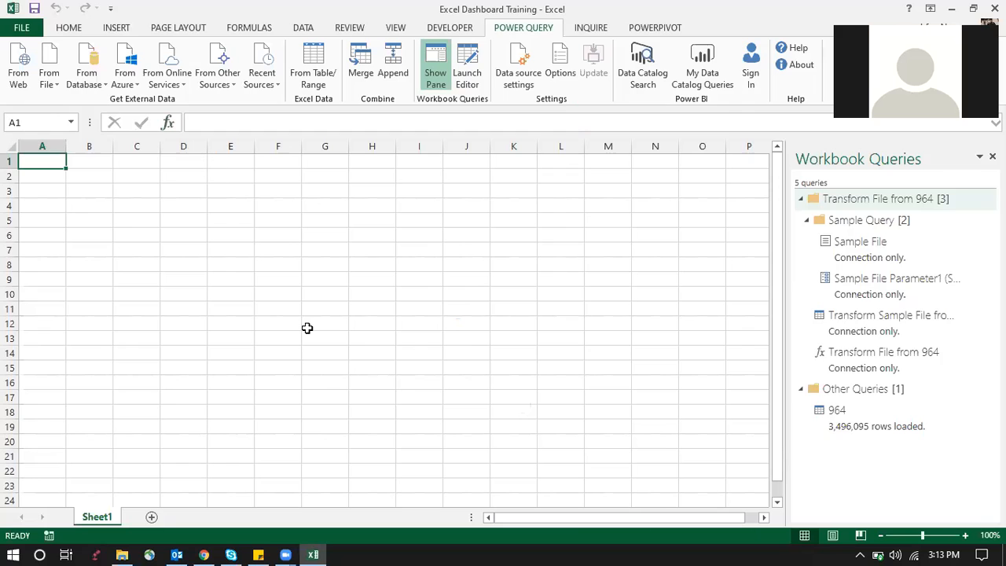
Import the Offer SUBs CSV file from the supreme Punjab offer folder and load it as a workbook query.
click(48, 79)
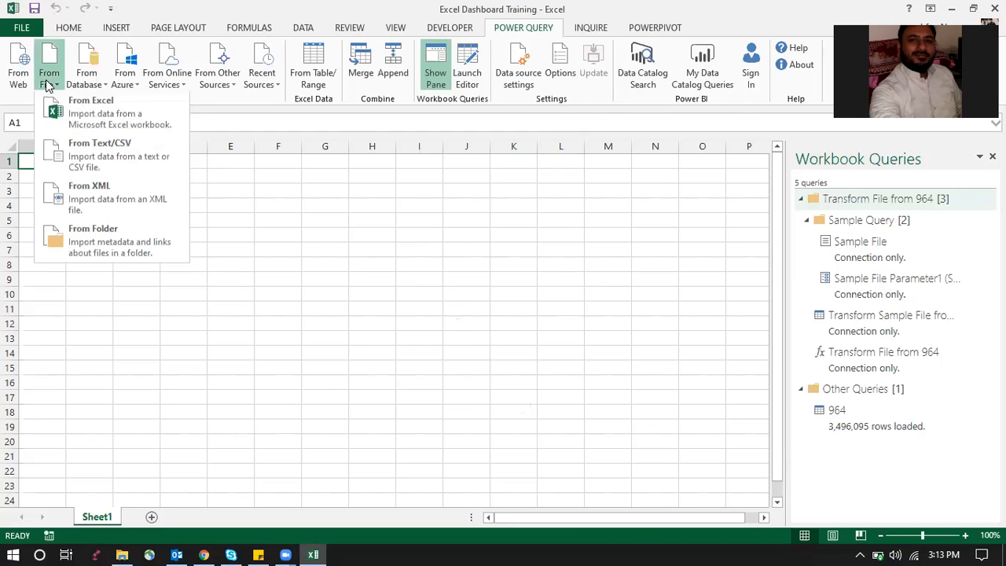
click(122, 129)
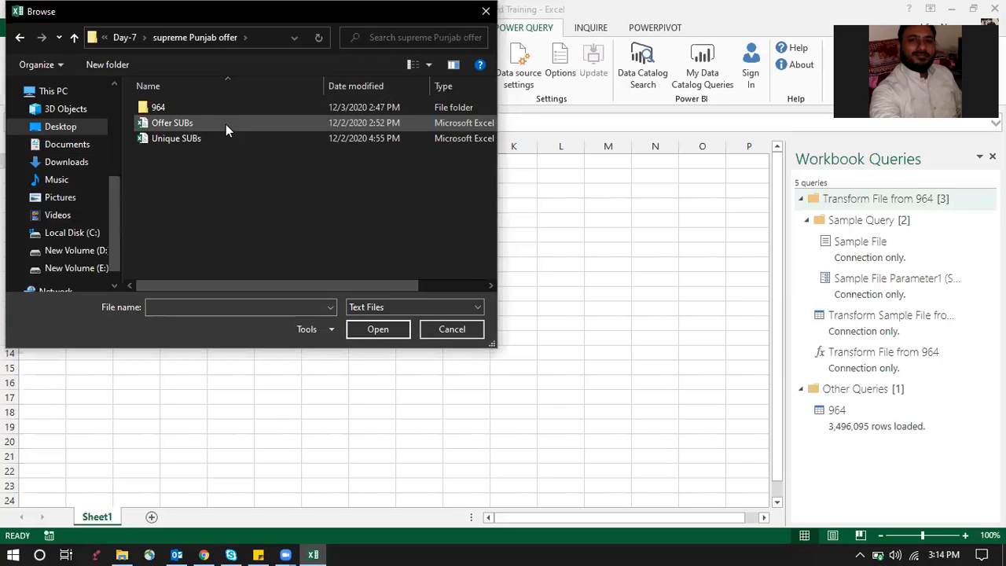
click(226, 124)
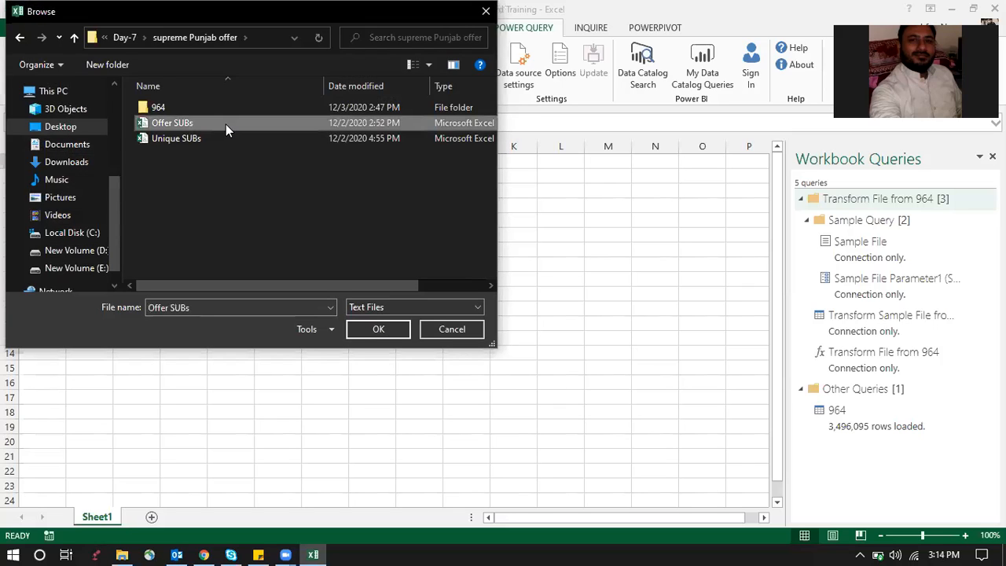
click(372, 330)
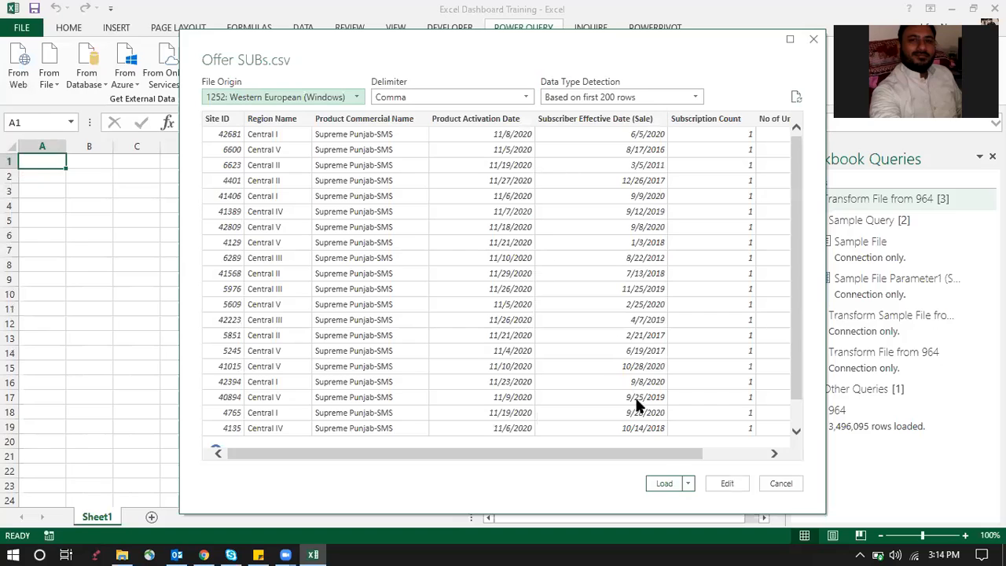
click(663, 483)
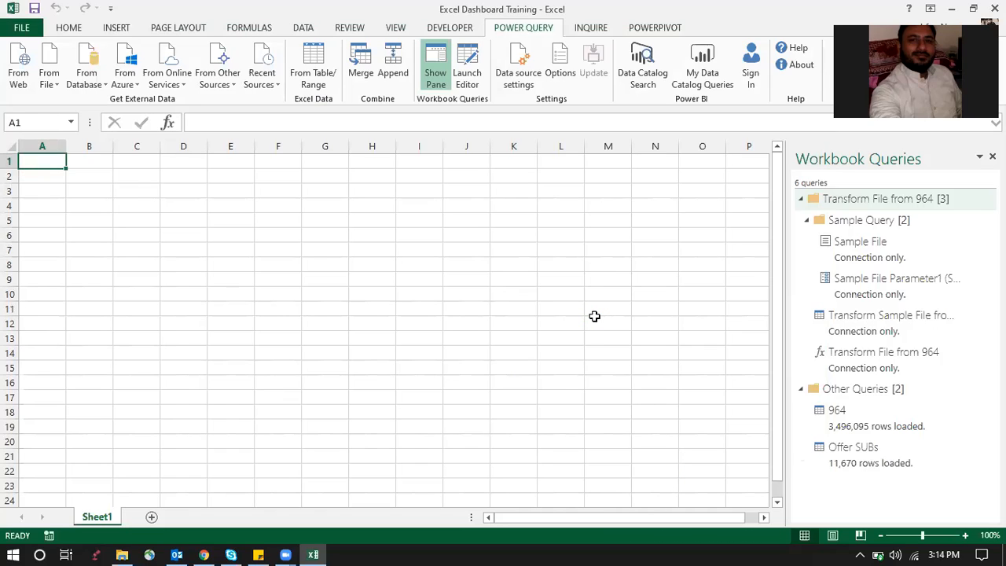
Import the Unique SUBs CSV file from the supreme Punjab offer folder and load it as a workbook query.
click(61, 68)
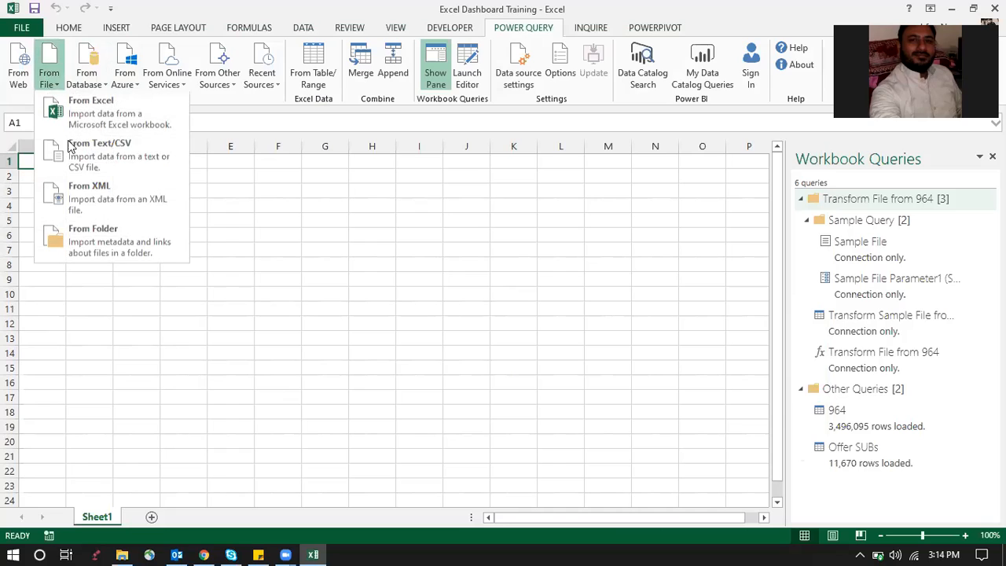
click(79, 151)
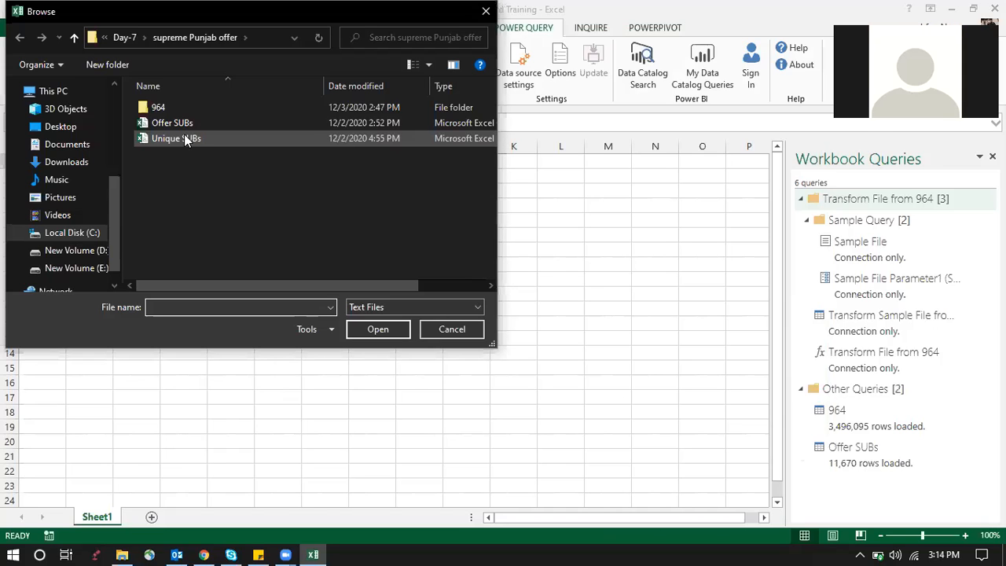
click(184, 139)
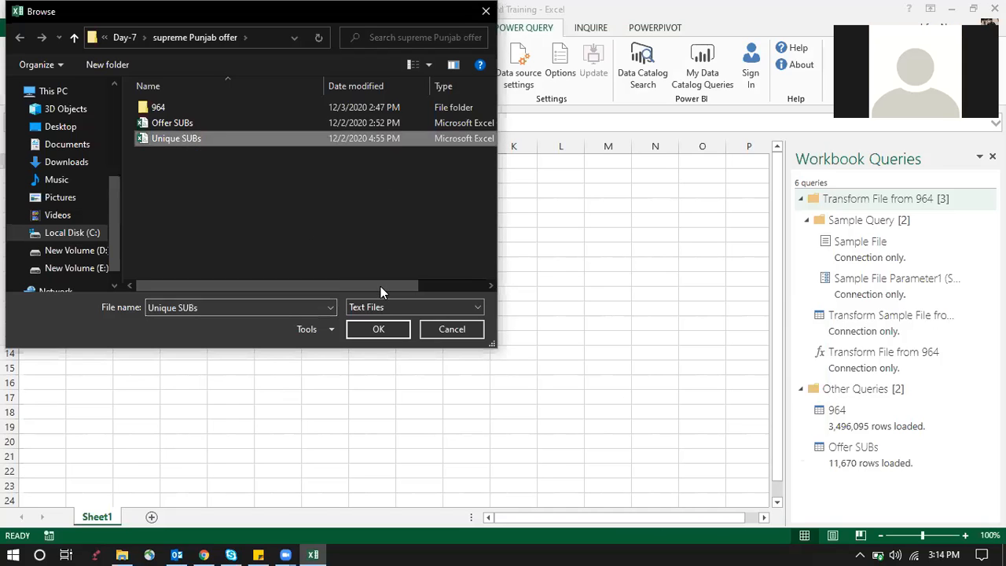
click(379, 329)
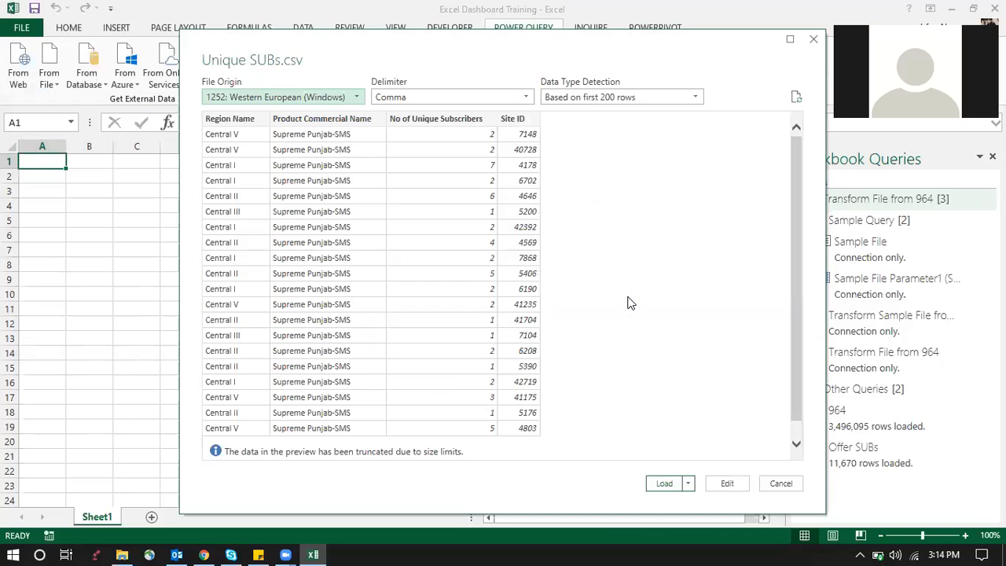
click(668, 483)
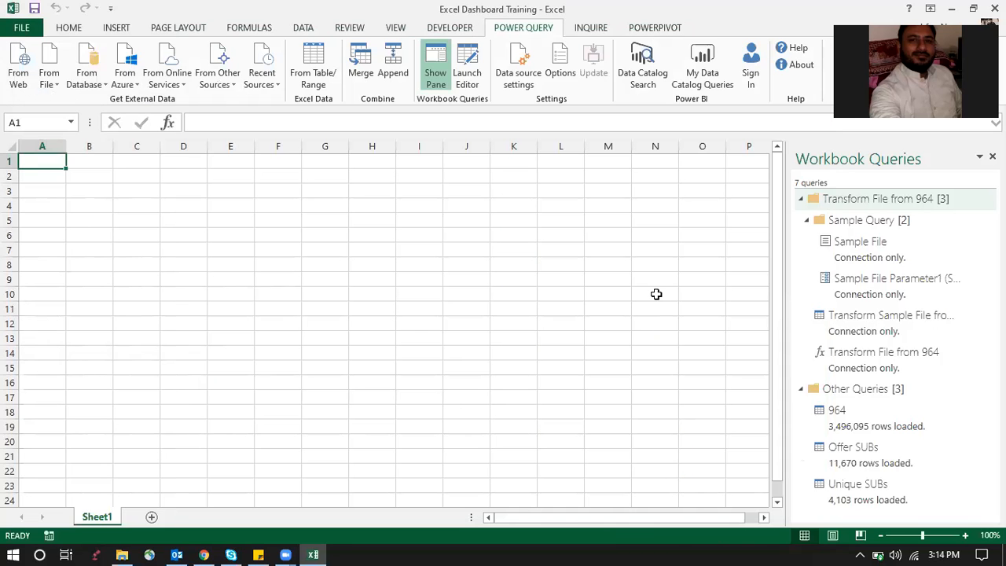
Import sheet 1 of the 30 Day Base Excel workbook from the supreme Punjab offer folder and load it as a workbook query.
scroll(656, 294, down, 1)
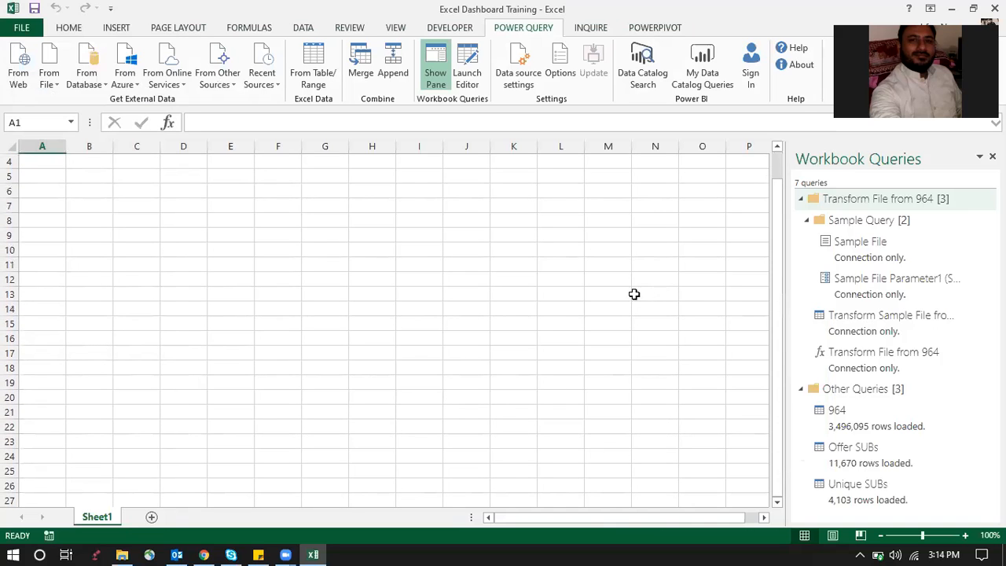
click(49, 77)
click(91, 110)
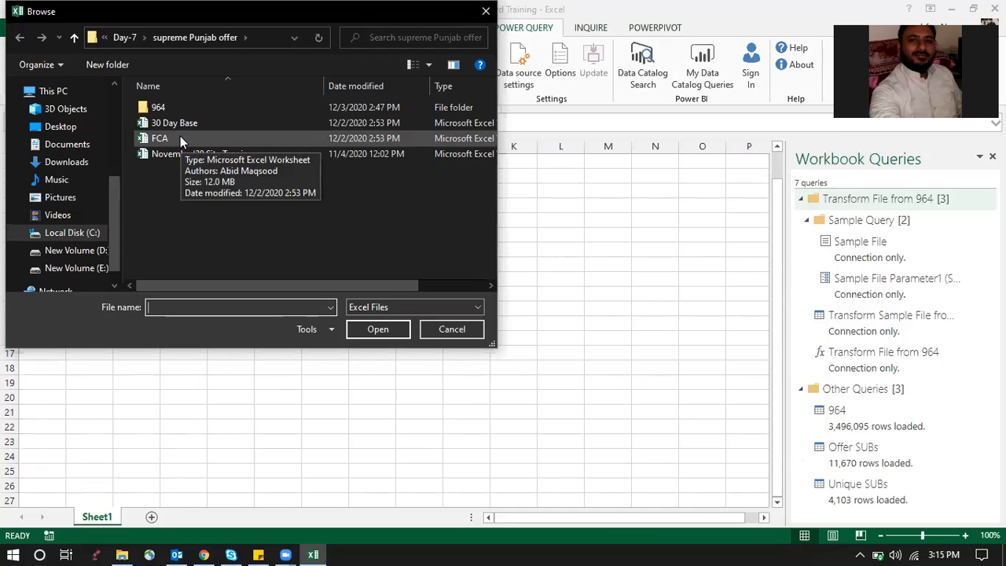
click(180, 137)
click(184, 124)
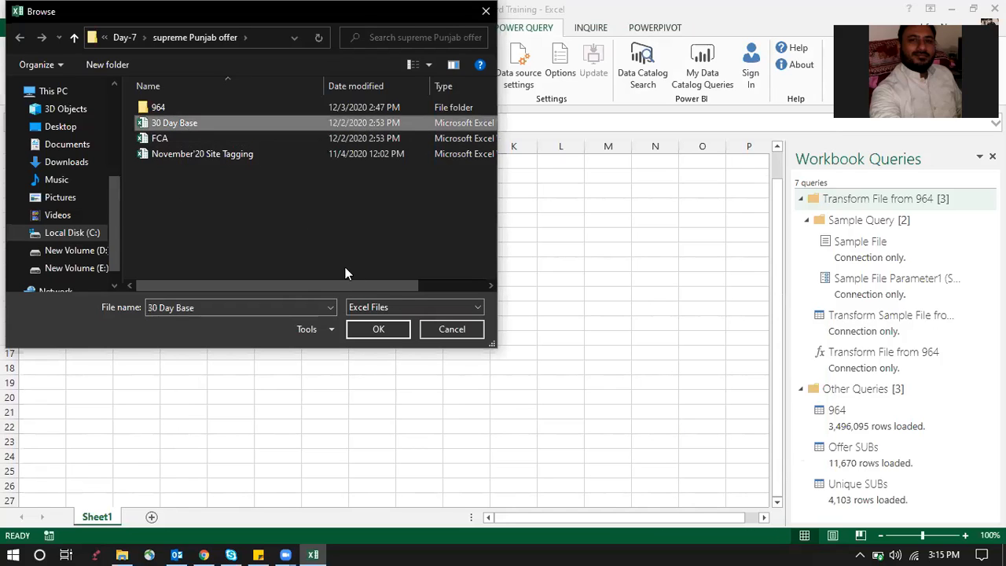
click(381, 328)
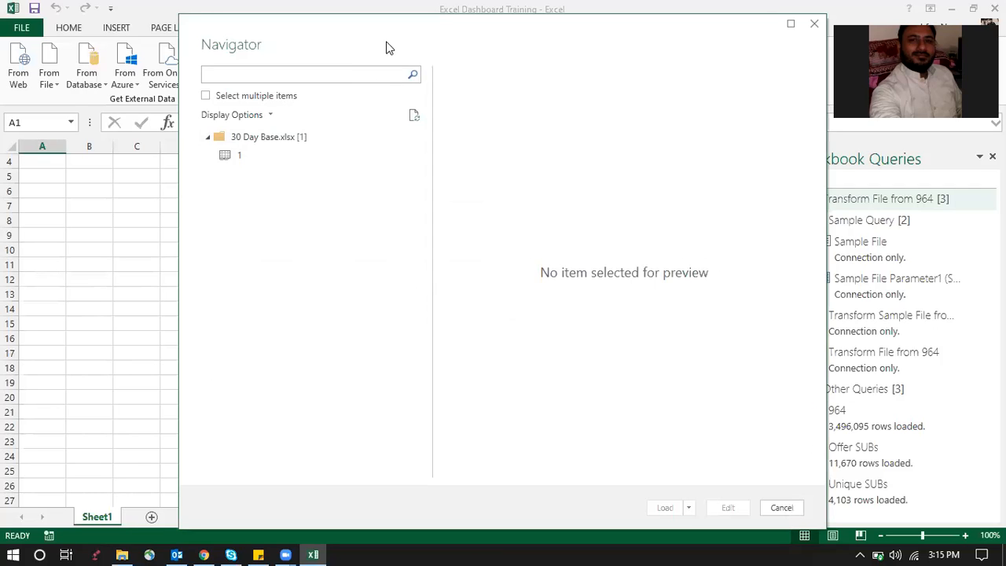
click(242, 158)
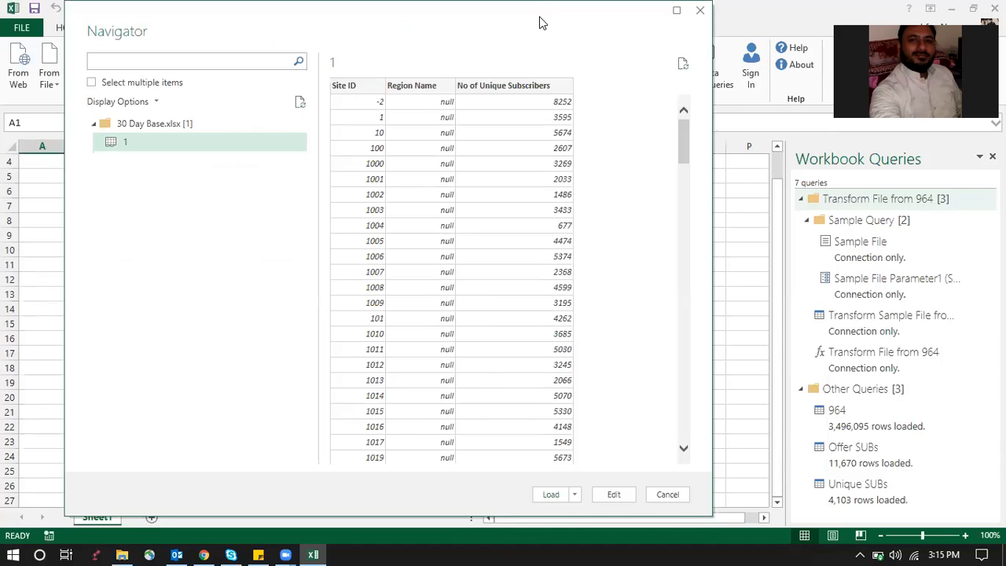
drag(539, 22, 481, 22)
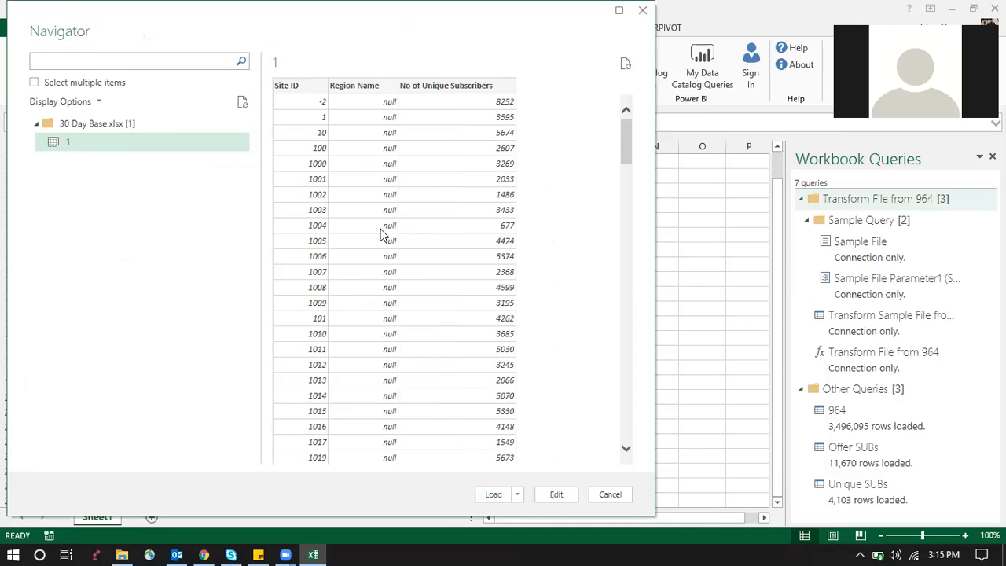
click(487, 492)
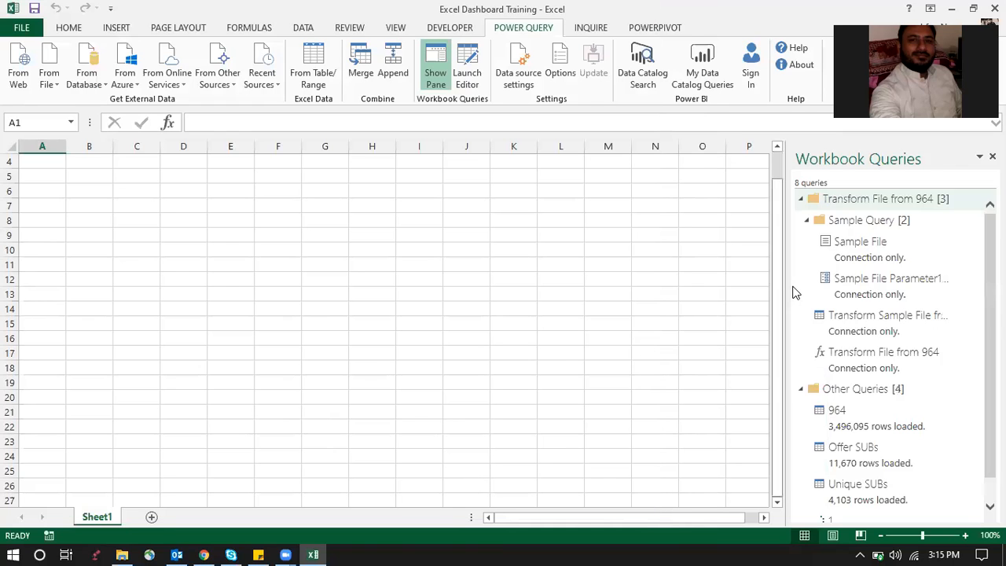
mouse_move(842, 332)
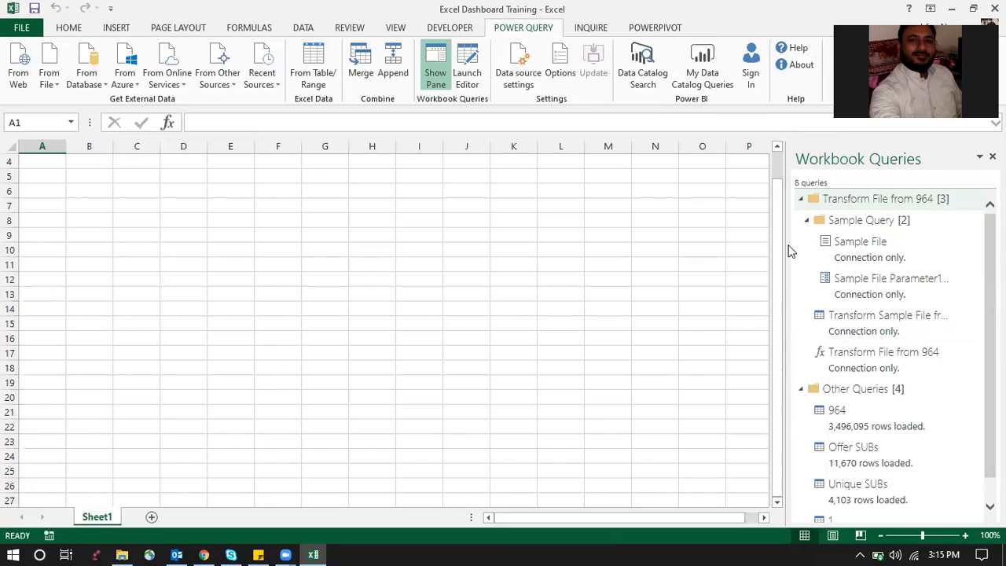
scroll(861, 343, down, 1)
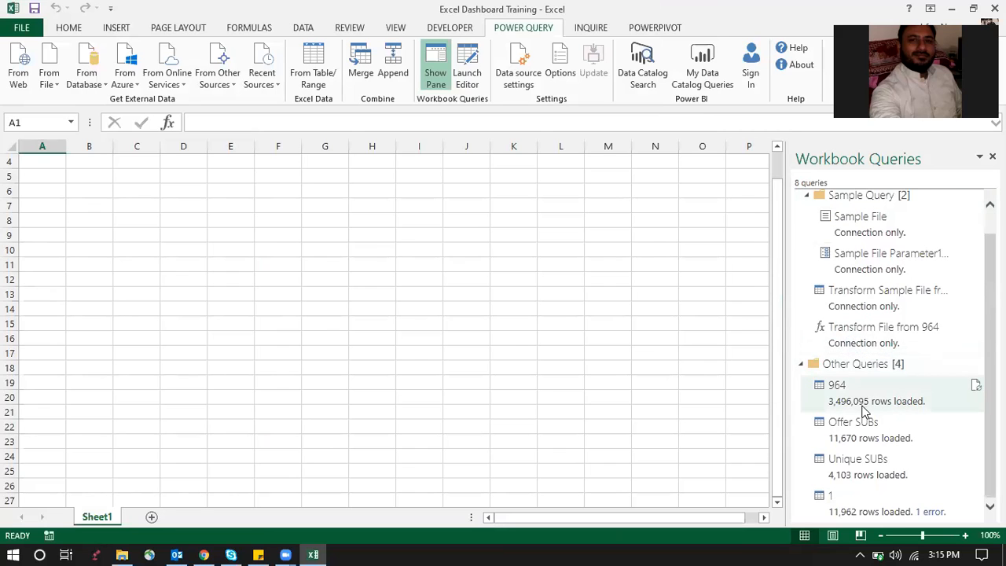
mouse_move(871, 485)
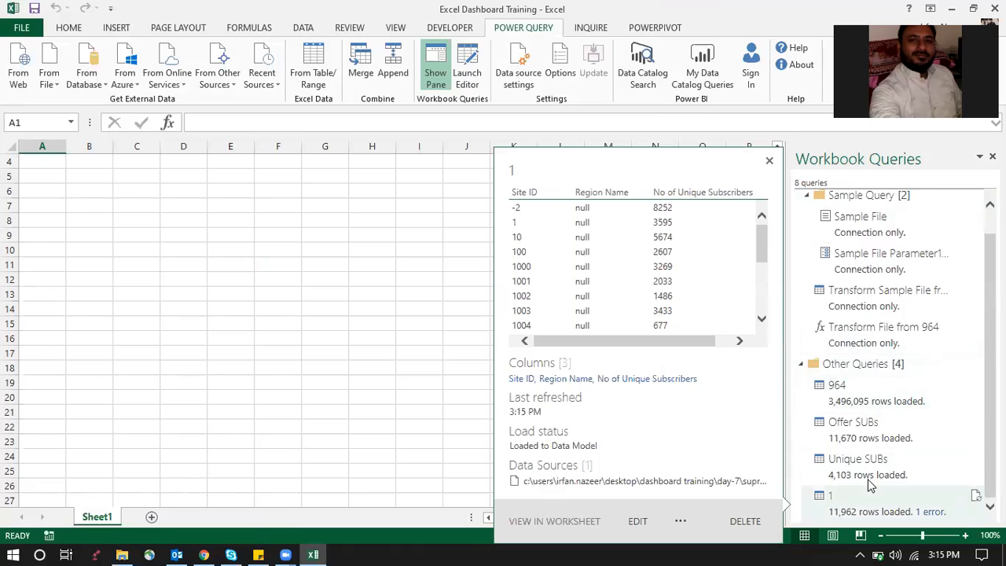
right_click(832, 493)
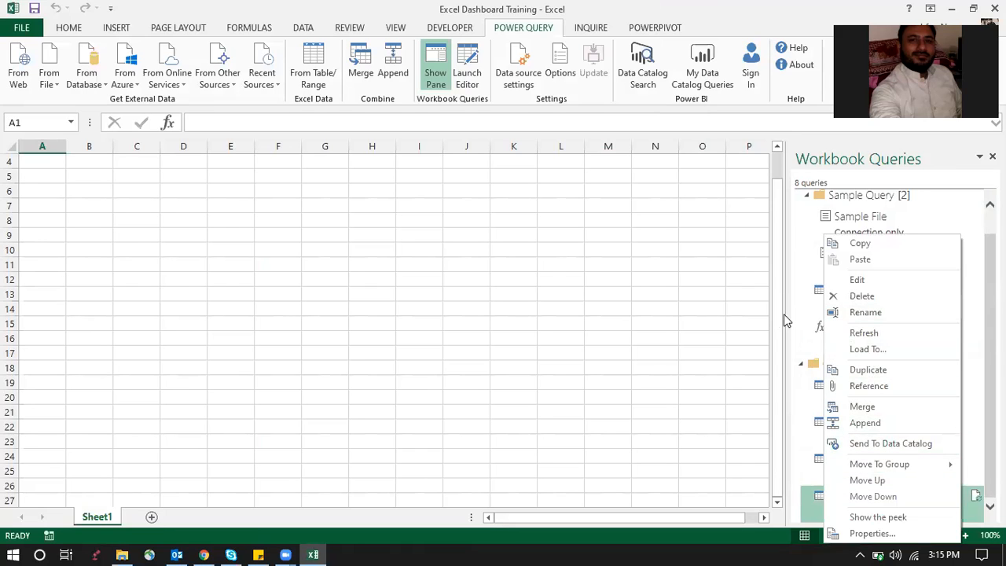
click(627, 310)
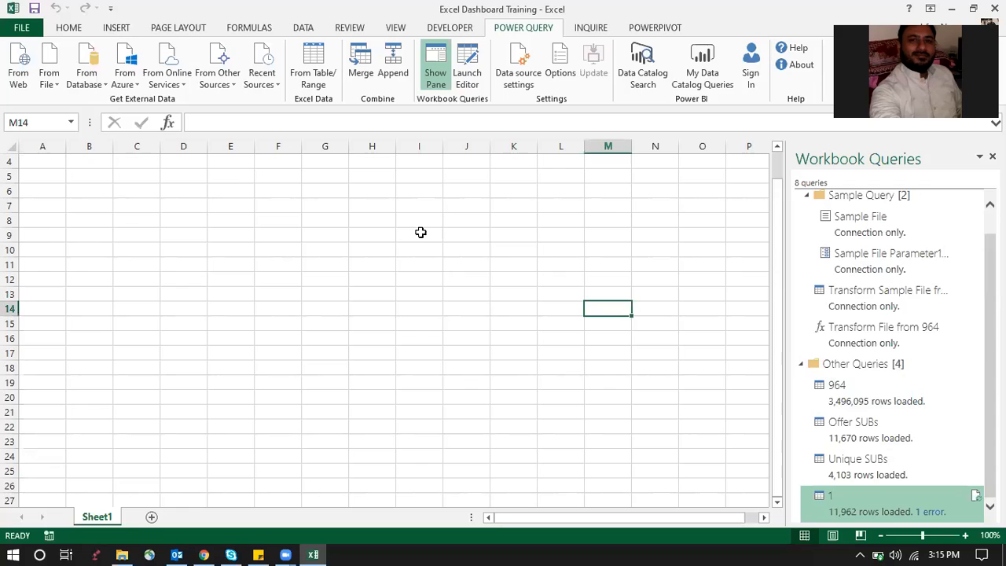
click(48, 77)
click(79, 168)
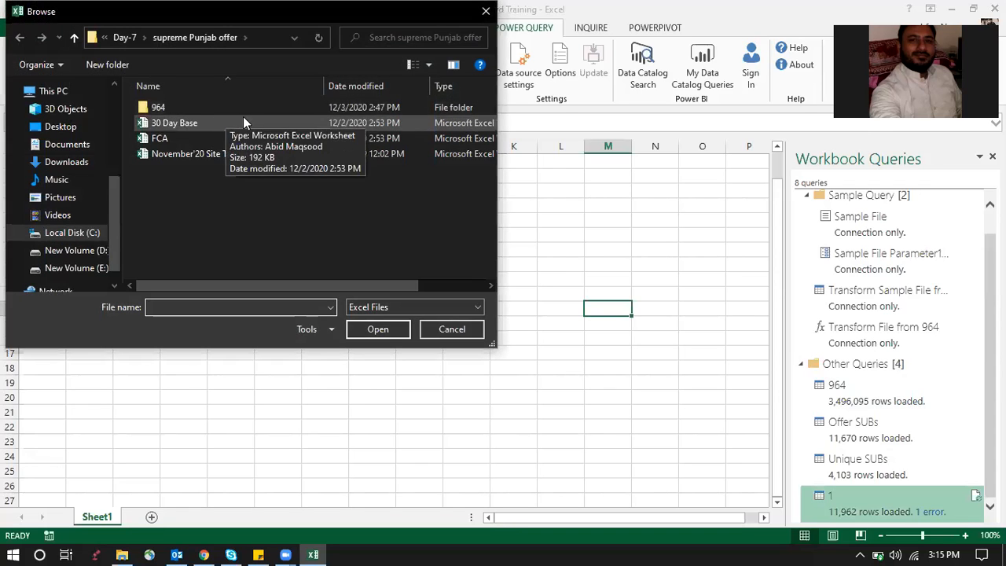
click(485, 11)
Rename the workbook query 1 as 30 Day Base.
mouse_move(876, 481)
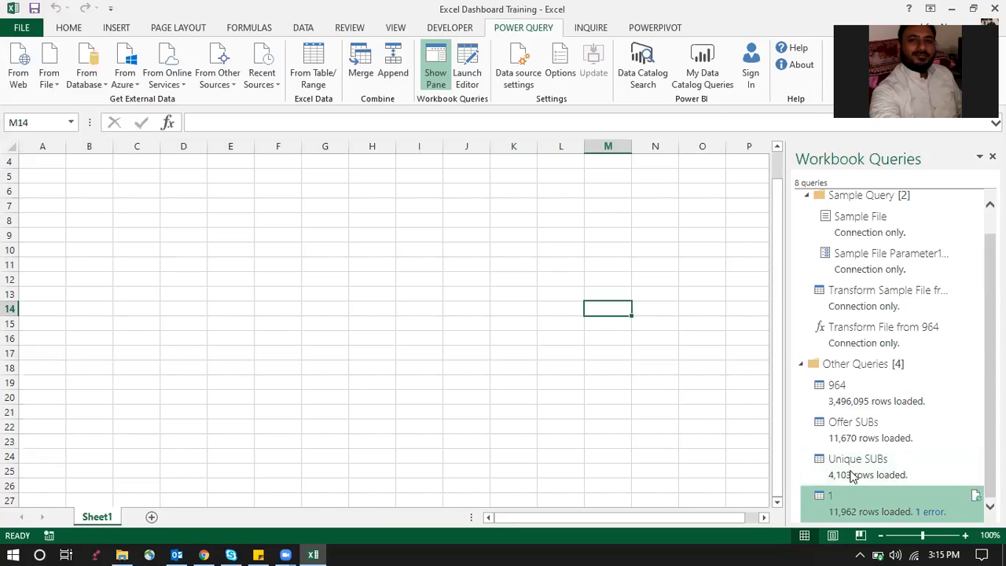
right_click(833, 493)
click(871, 312)
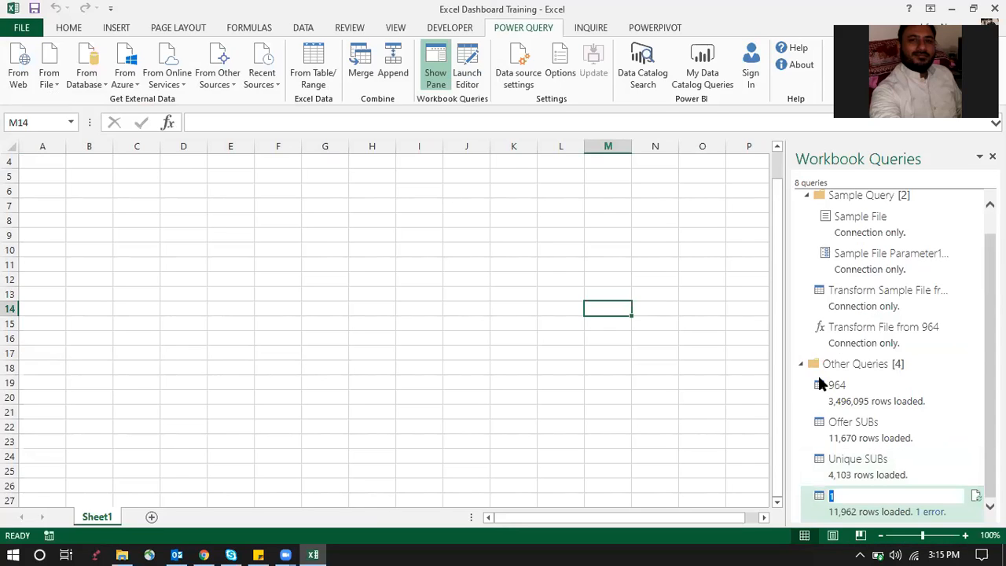
text(30 Day Base)
key(Return)
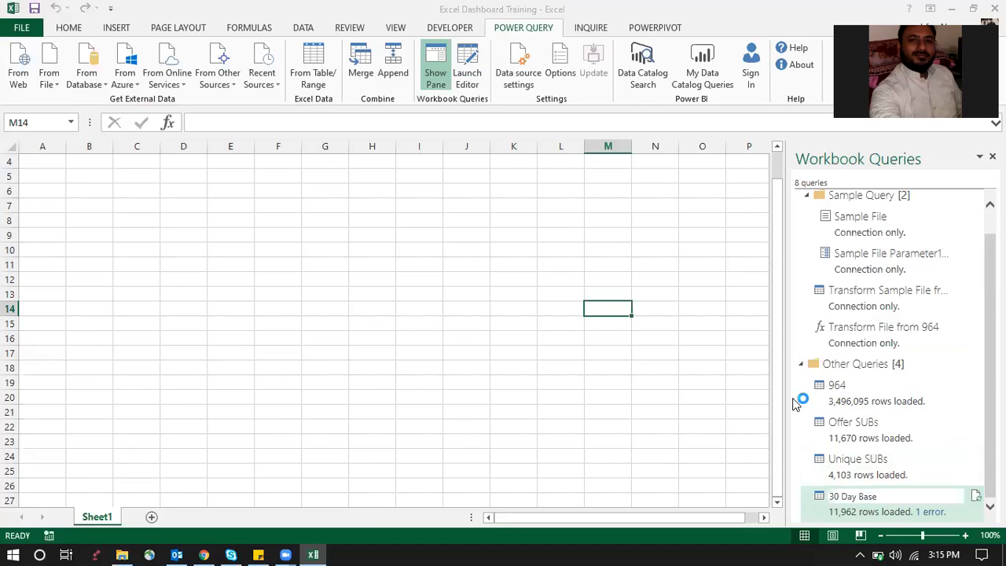
click(572, 324)
Import sheet 1 of the FCA Excel workbook from the supreme Punjab offer folder and load it as a workbook query.
scroll(597, 346, down, 2)
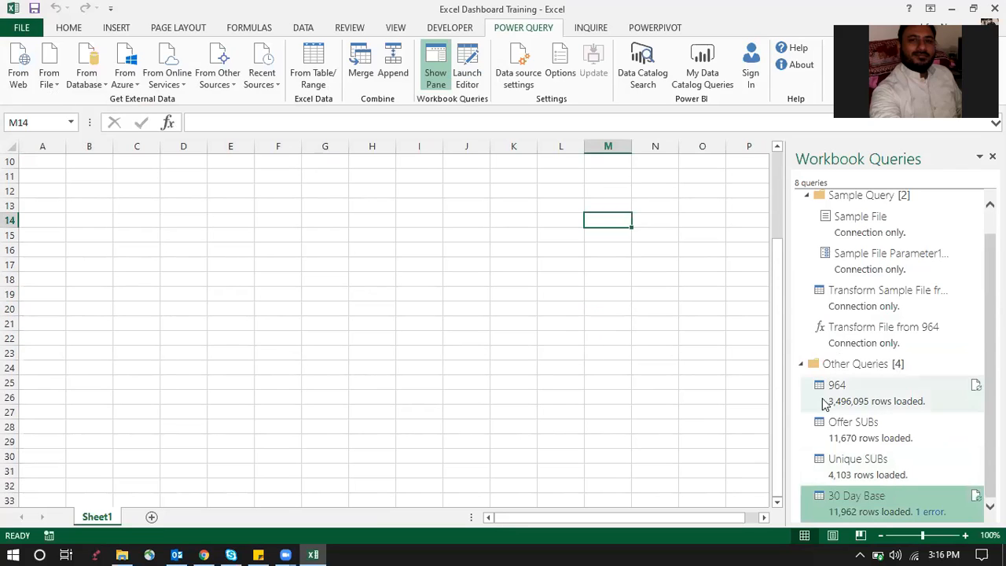
scroll(511, 298, up, 3)
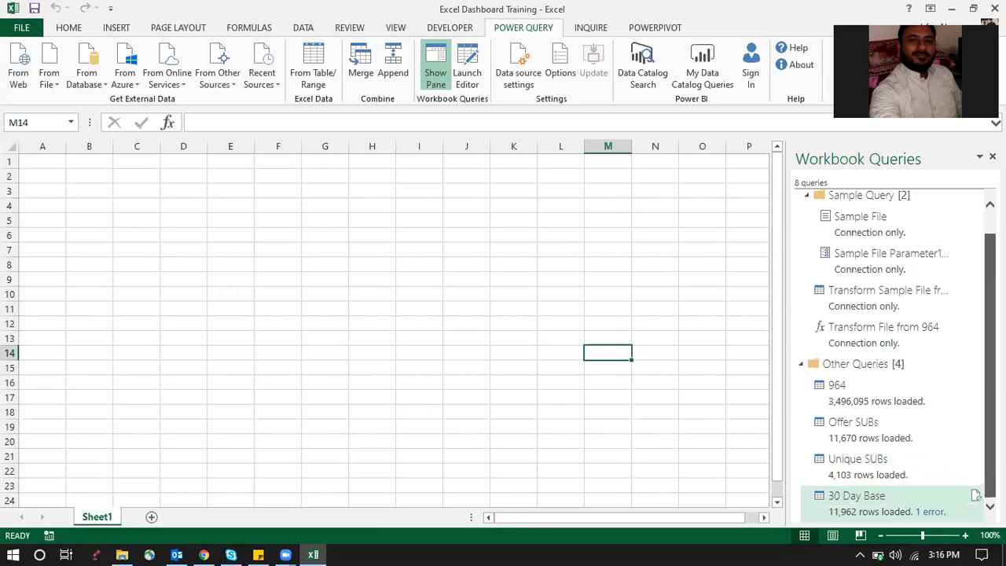
click(50, 85)
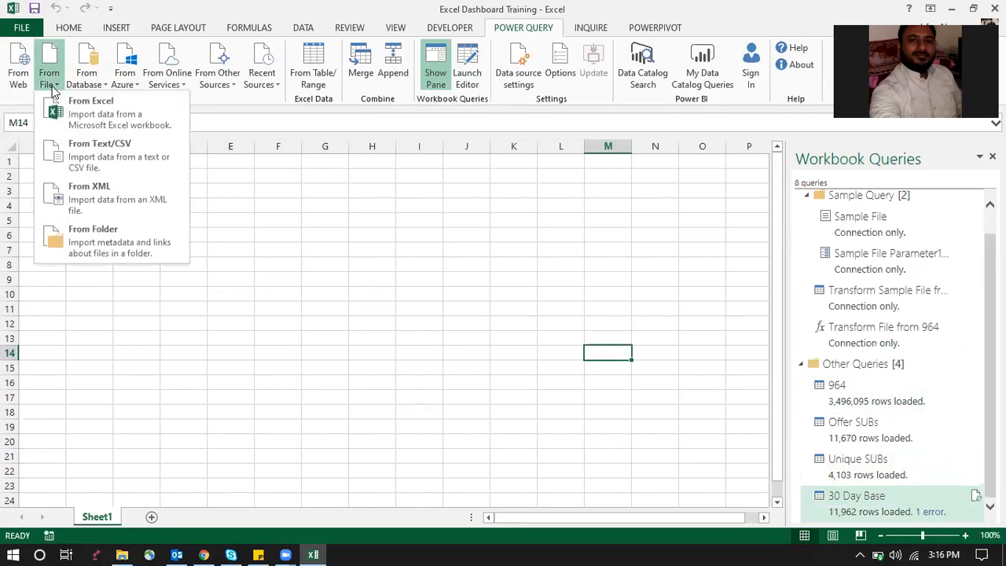
click(91, 110)
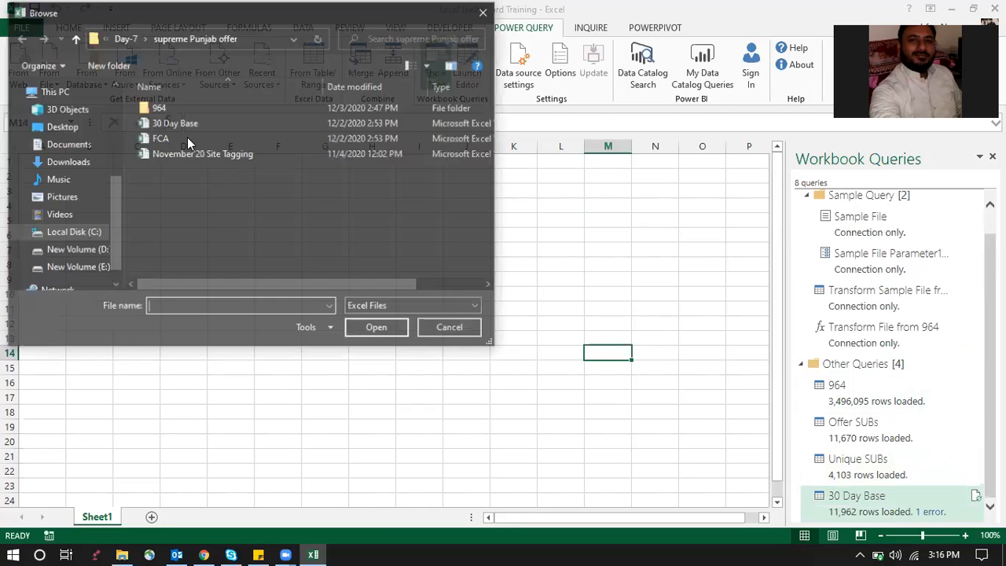
click(187, 139)
click(376, 326)
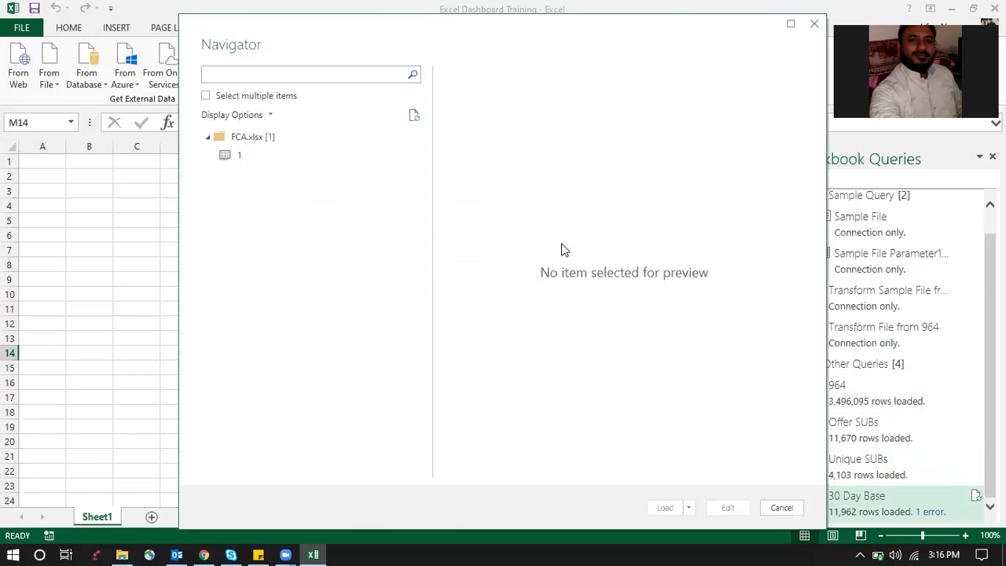
click(252, 156)
drag(467, 37, 367, 11)
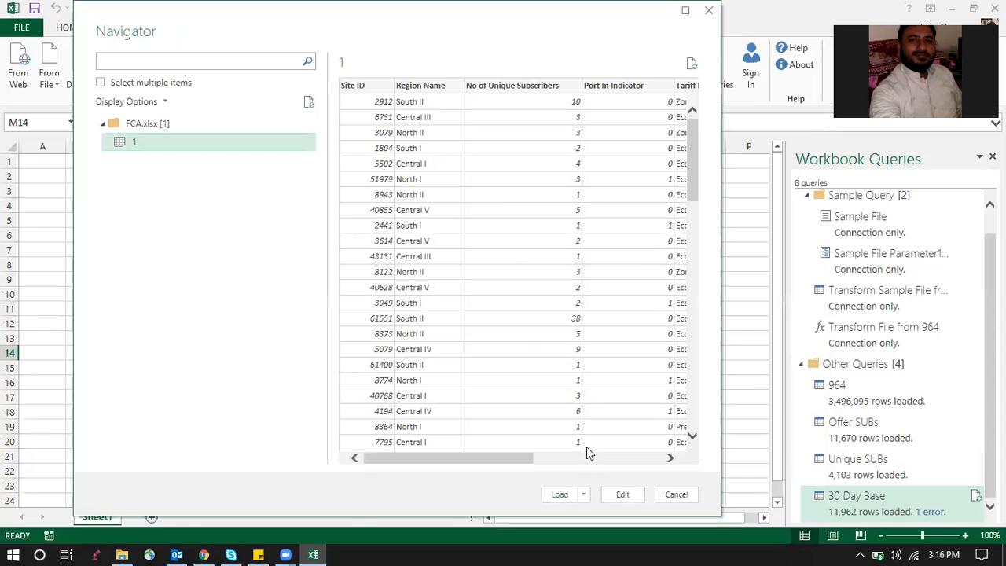
drag(485, 29, 414, 29)
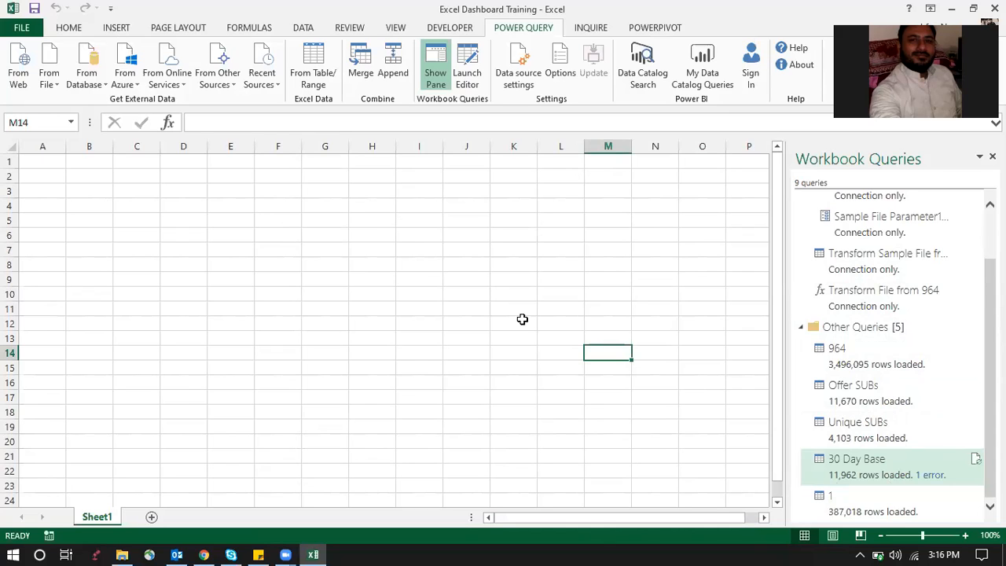
Rename the query loaded from the FCA workbook as FCA.
click(832, 495)
right_click(833, 495)
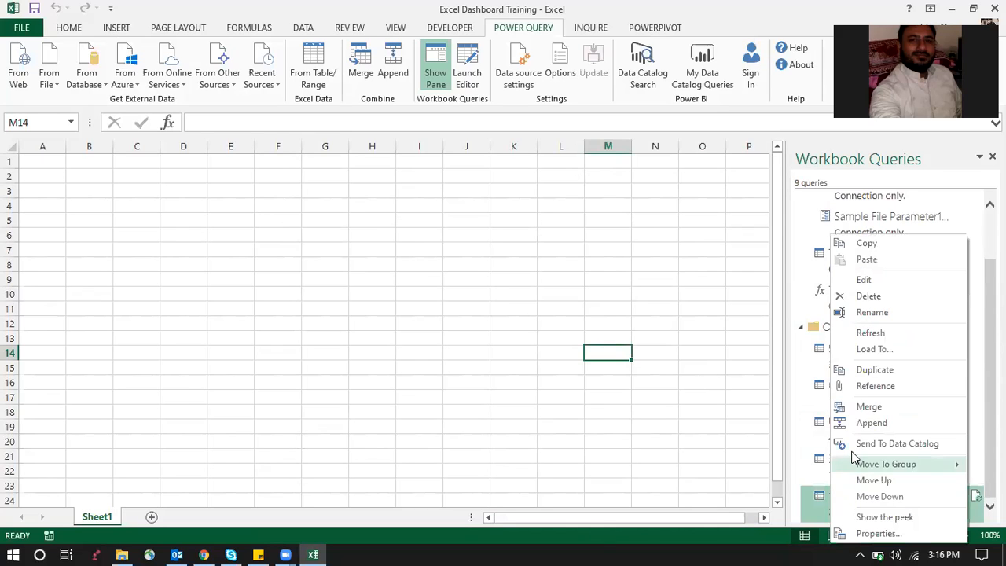
click(862, 313)
text(FCA)
key(Return)
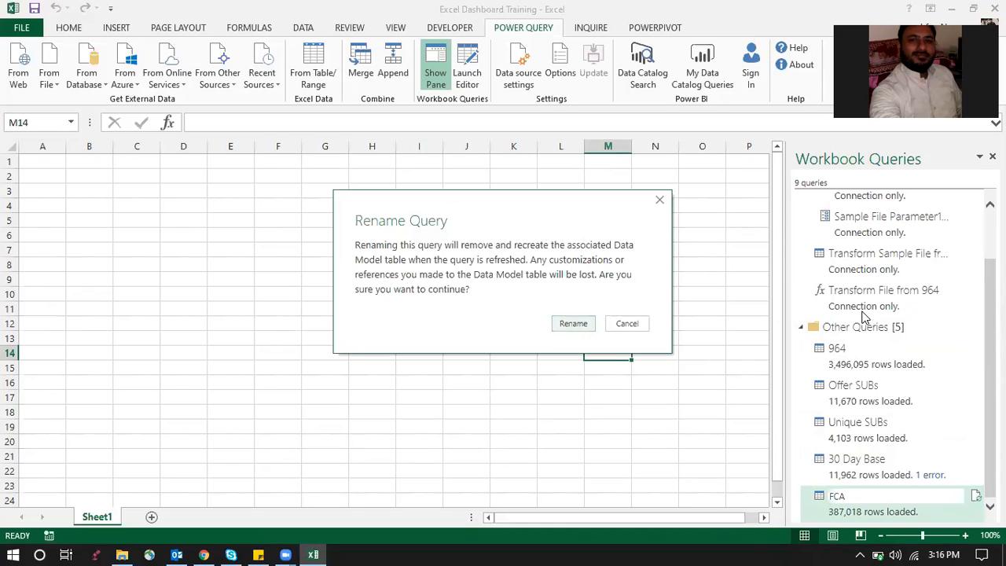
click(568, 322)
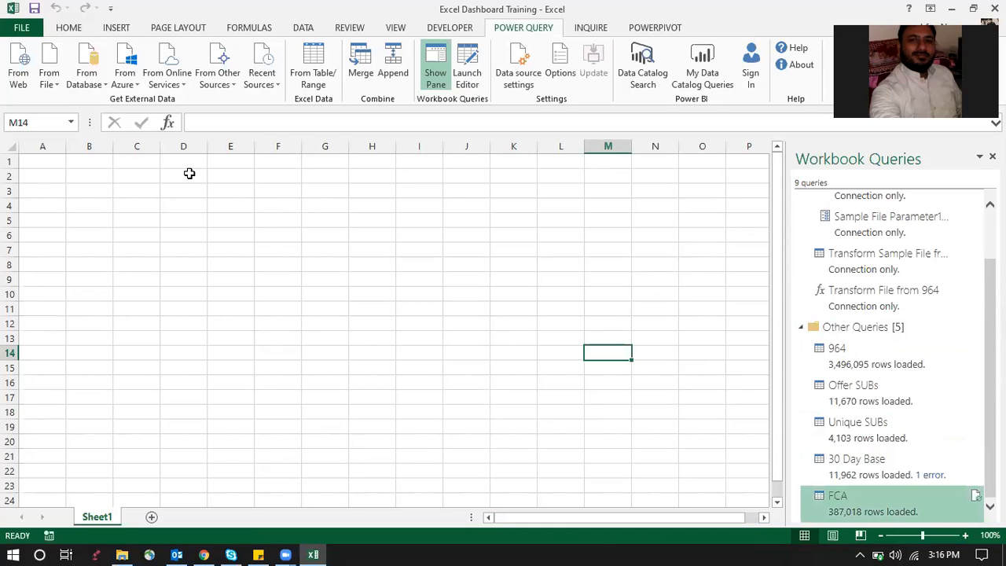
Import the November'20 Site Tagging sheet from the Excel workbook of the same name and load it as a workbook query.
click(48, 74)
click(66, 107)
click(223, 154)
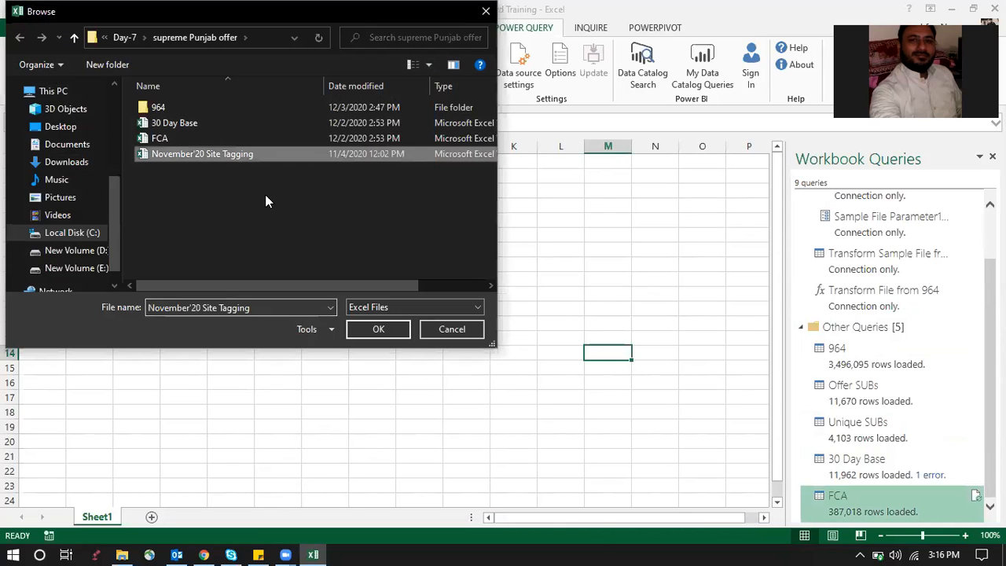
click(376, 327)
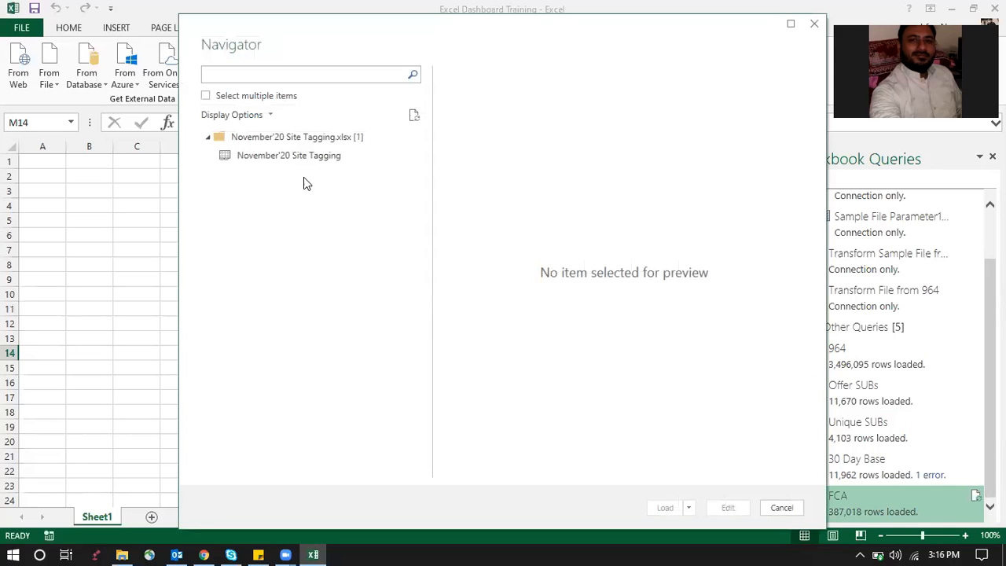
click(305, 157)
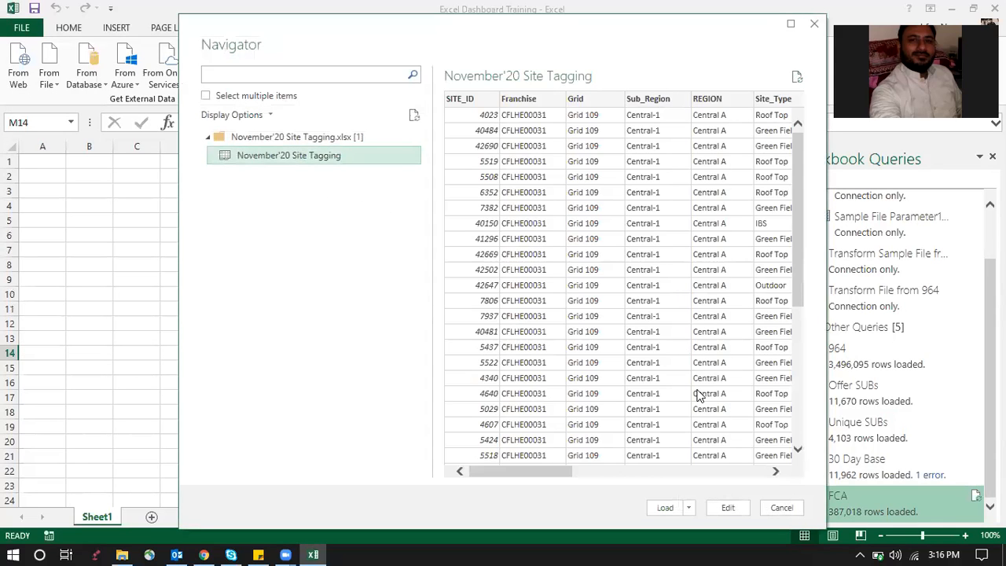
drag(673, 40, 652, 27)
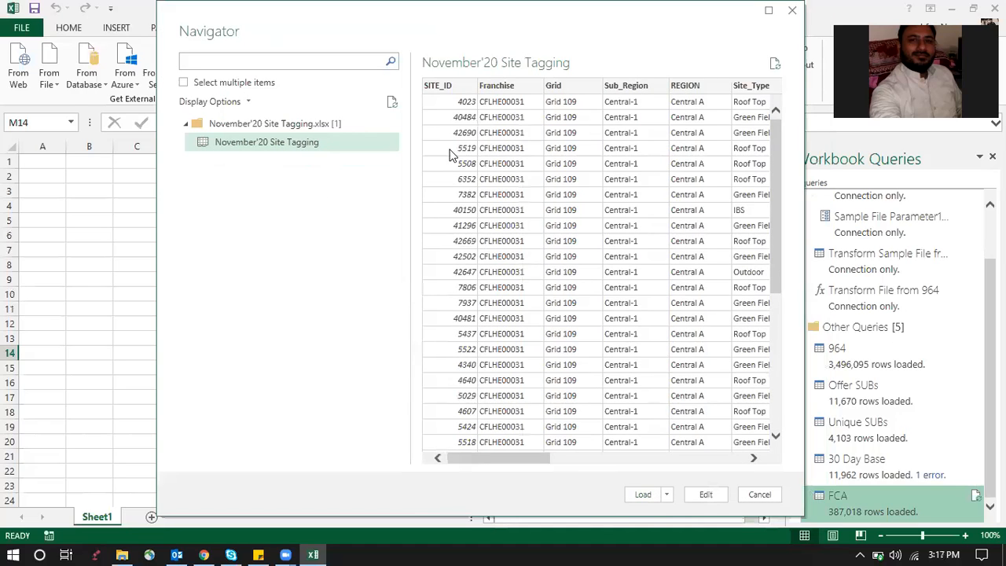
drag(516, 12, 432, 15)
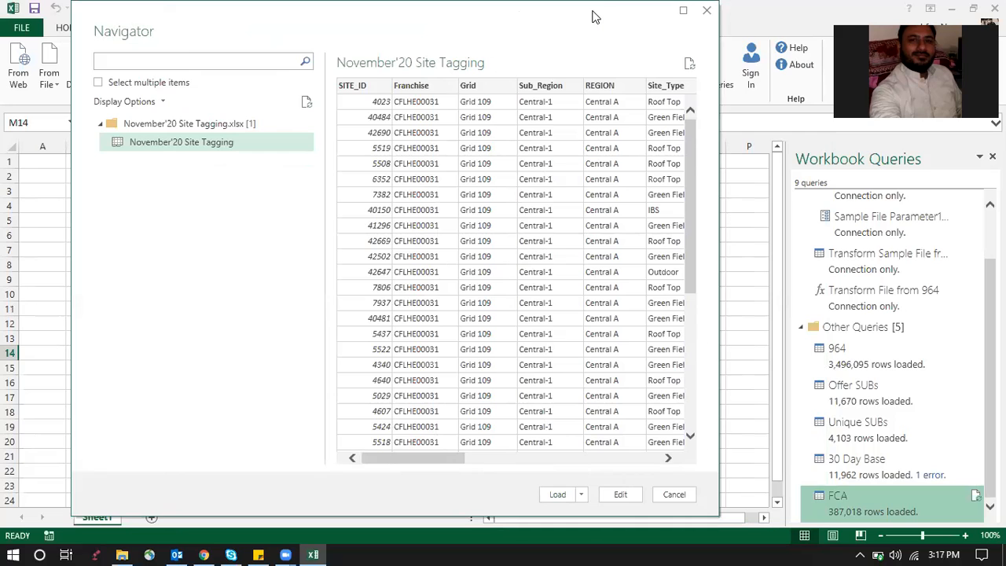
drag(595, 15, 545, 15)
click(509, 493)
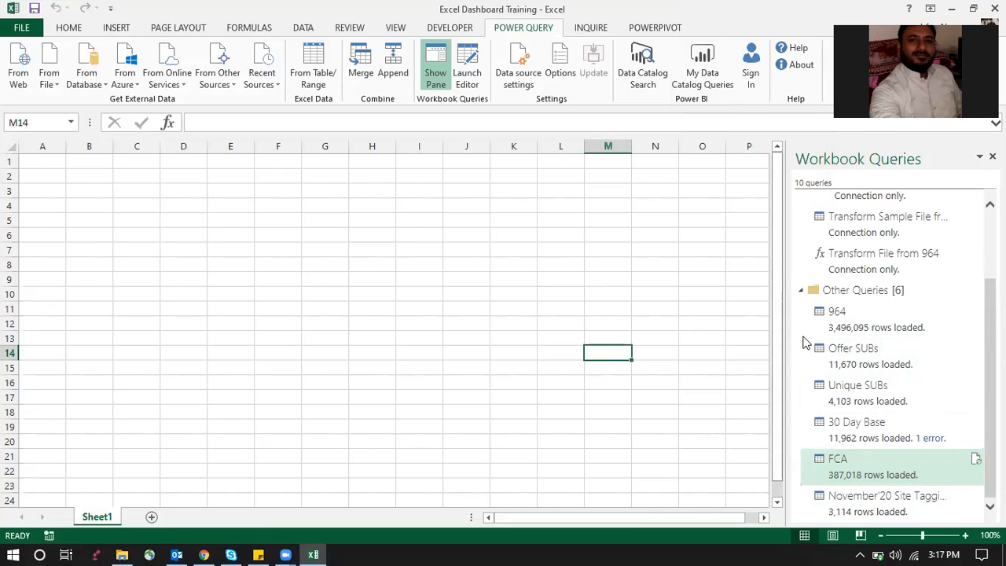
Open the 964 query in the Power Query Editor and look through its columns.
click(860, 329)
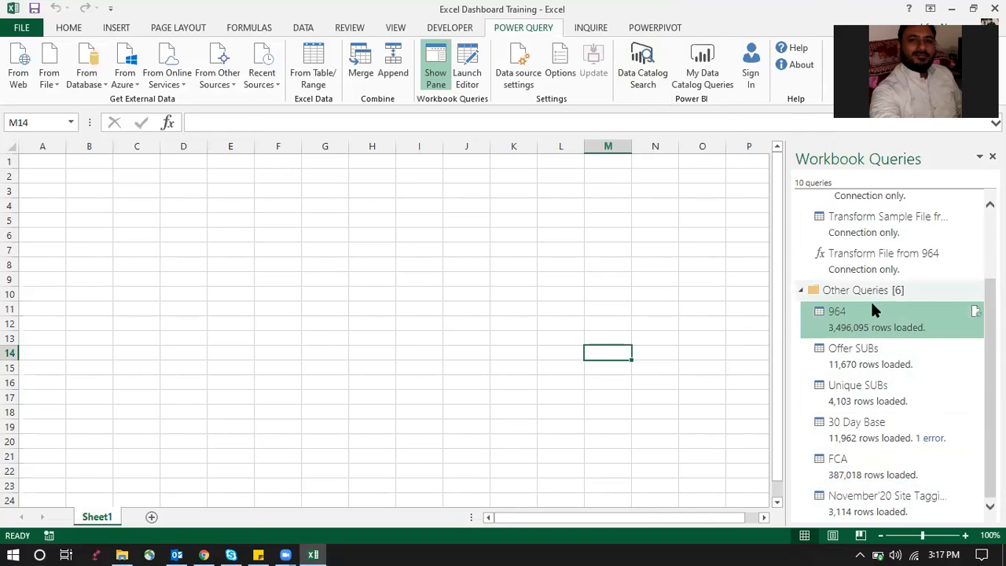
double_click(874, 322)
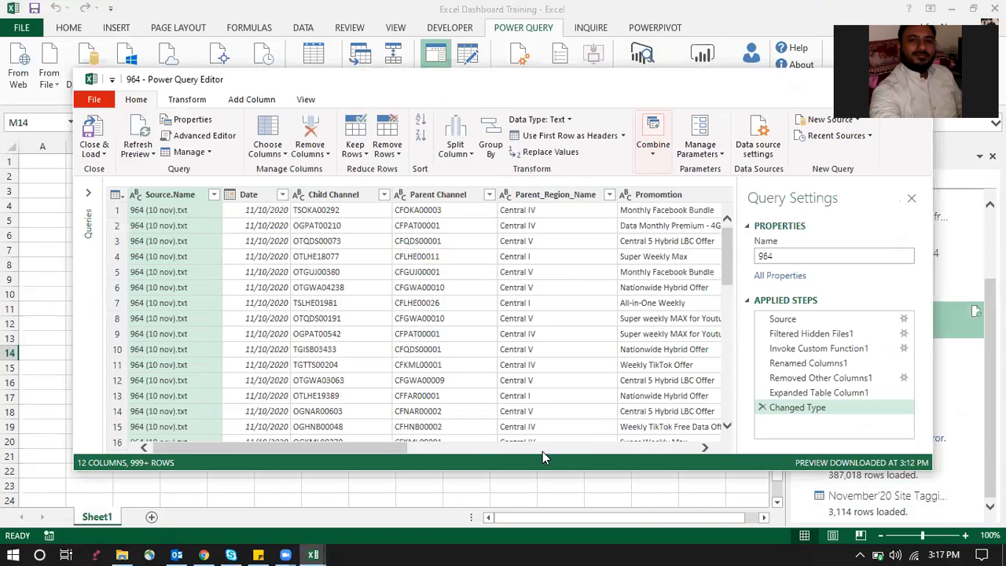
drag(385, 451, 414, 451)
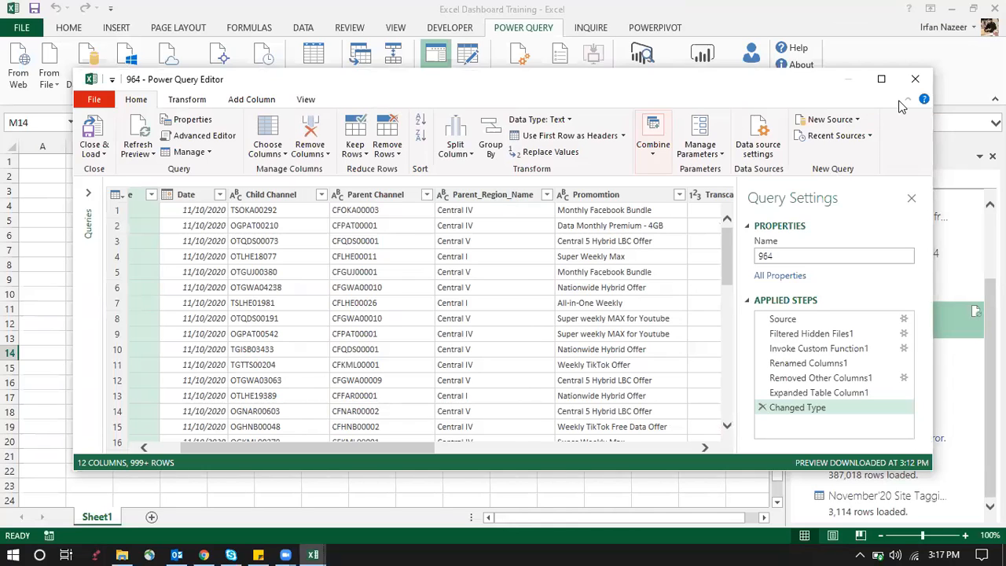
Close the 964 query and look through the November'20 Site Tagging query in the Power Query Editor.
click(910, 79)
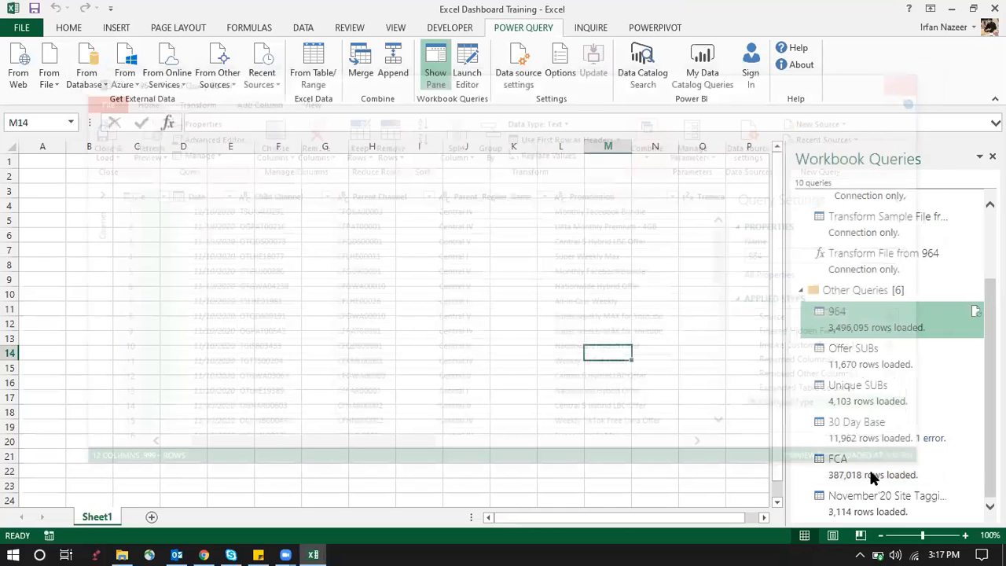
double_click(911, 503)
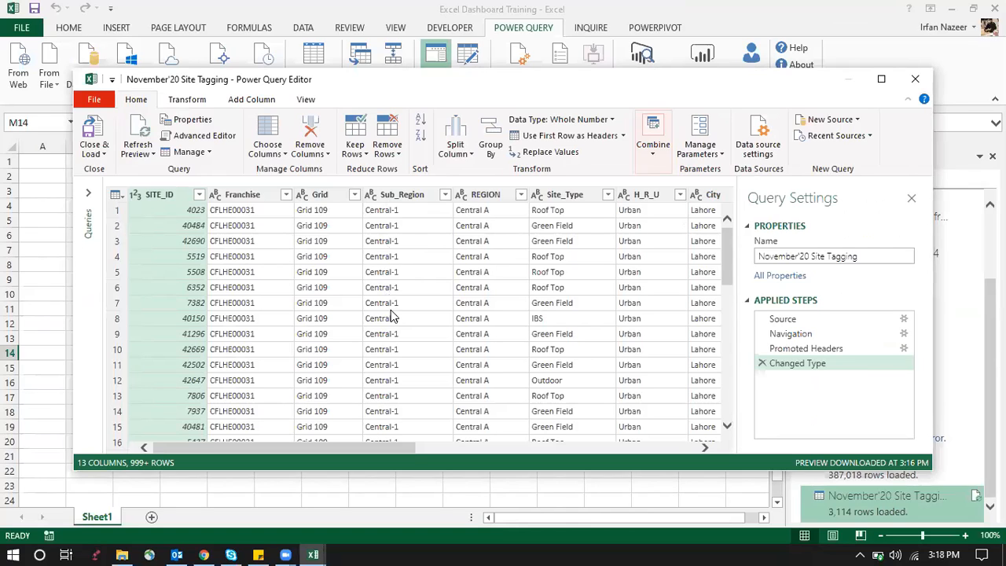
scroll(393, 315, down, 1)
scroll(393, 312, up, 1)
click(923, 85)
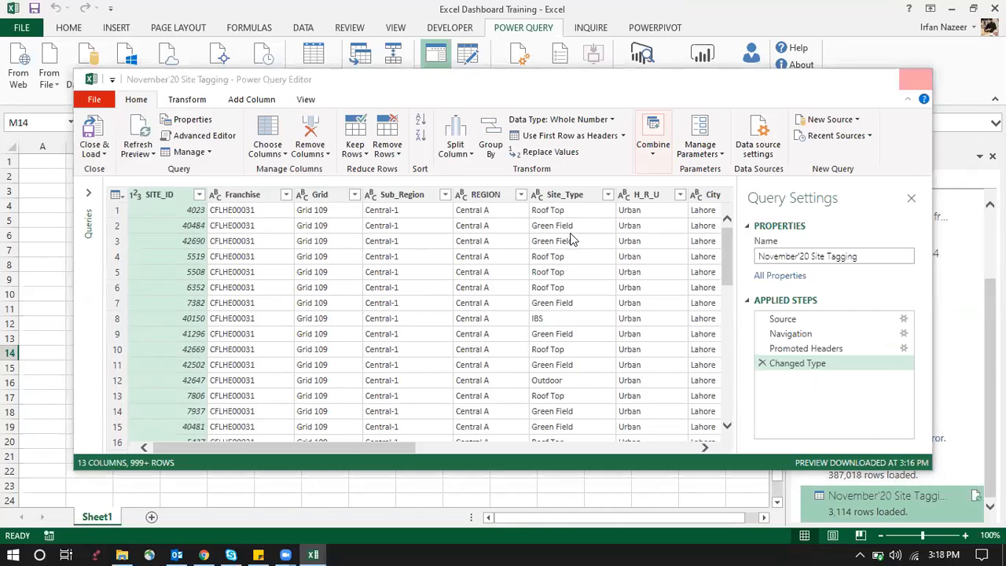
Enter Central 1 in cell D3 of Sheet1.
click(181, 197)
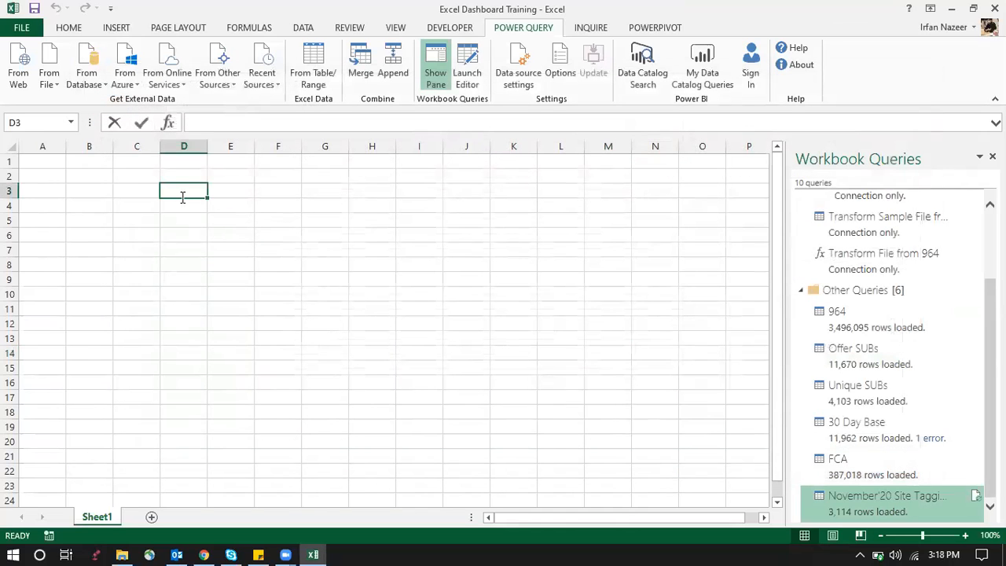
text(Cent)
key(BackSpace)
key(BackSpace)
text(ntral)
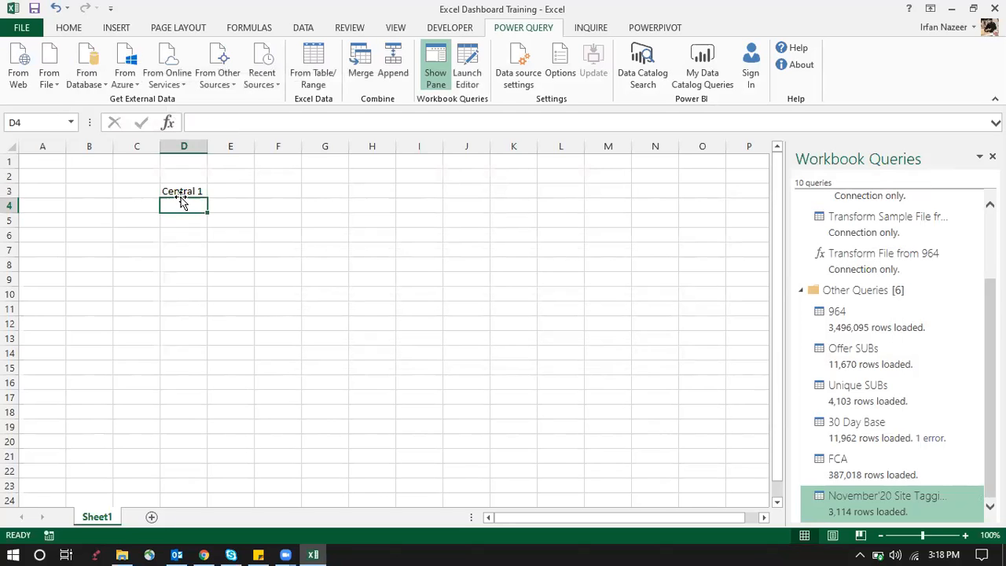
text( 1)
key(Tab)
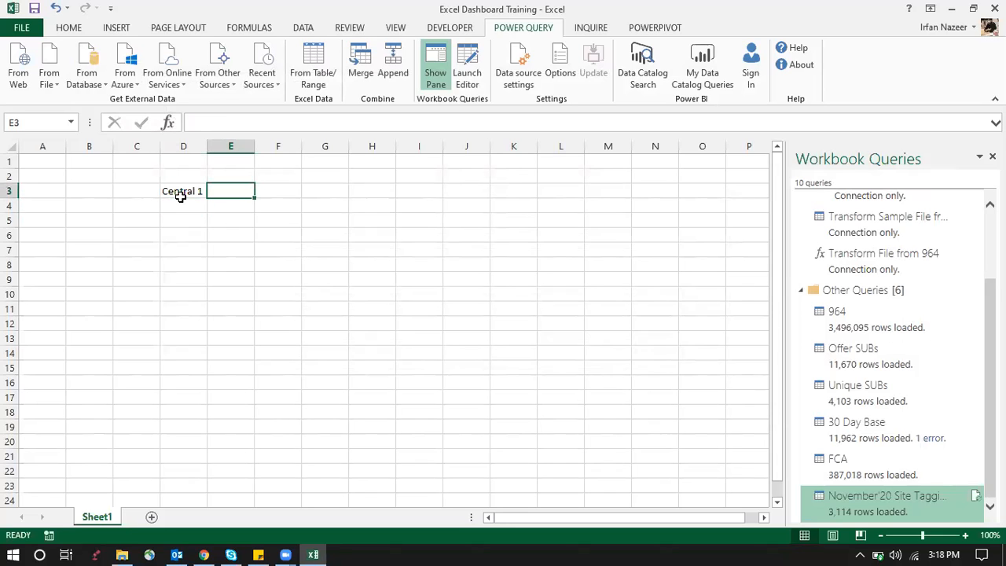
key(Return)
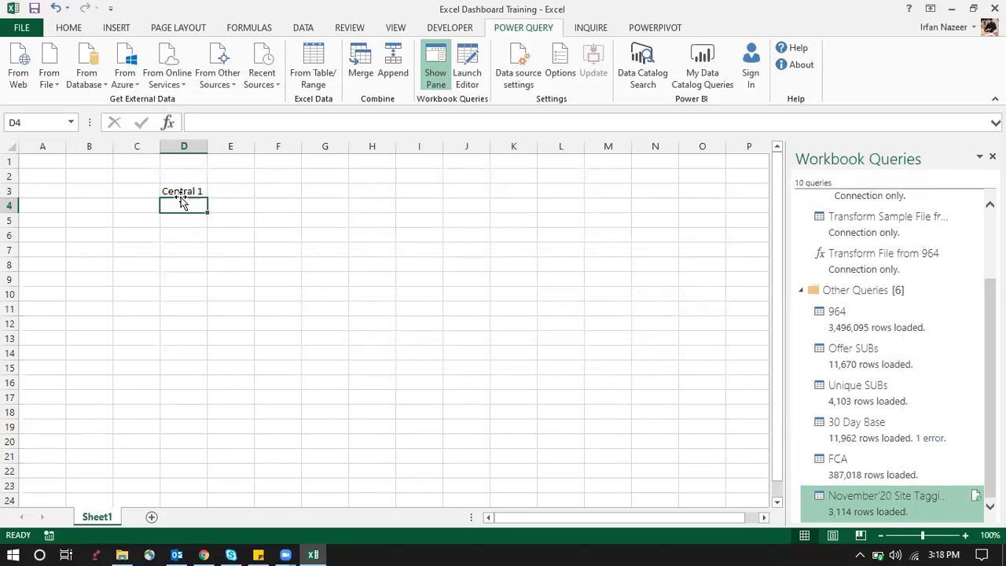
Enter Central 4 in cell D4 and Central-5 in cell D5 to continue the list of regions.
text(Cen)
key(BackSpace)
text(t)
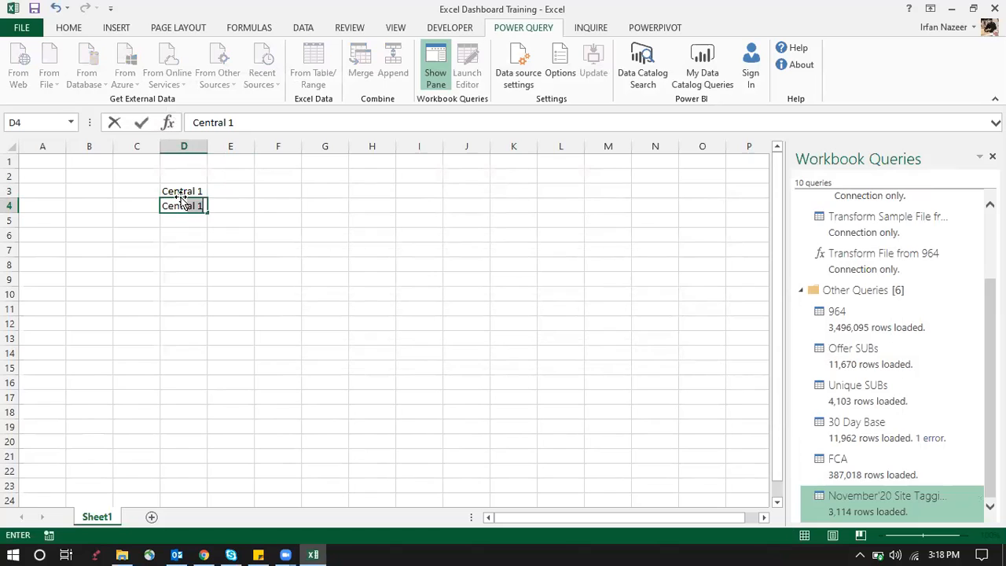
text(ral4)
key(Left)
key(Right)
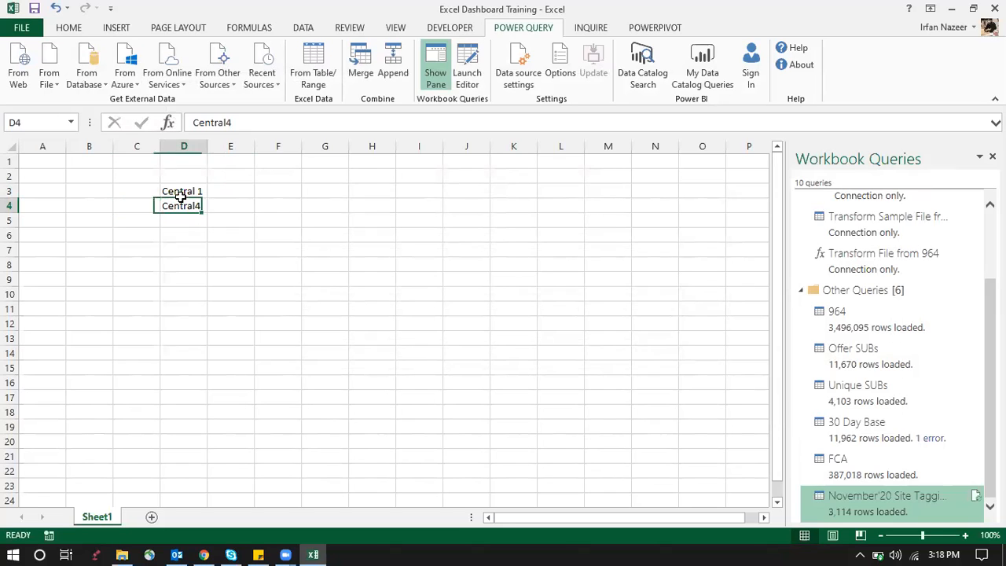
click(228, 122)
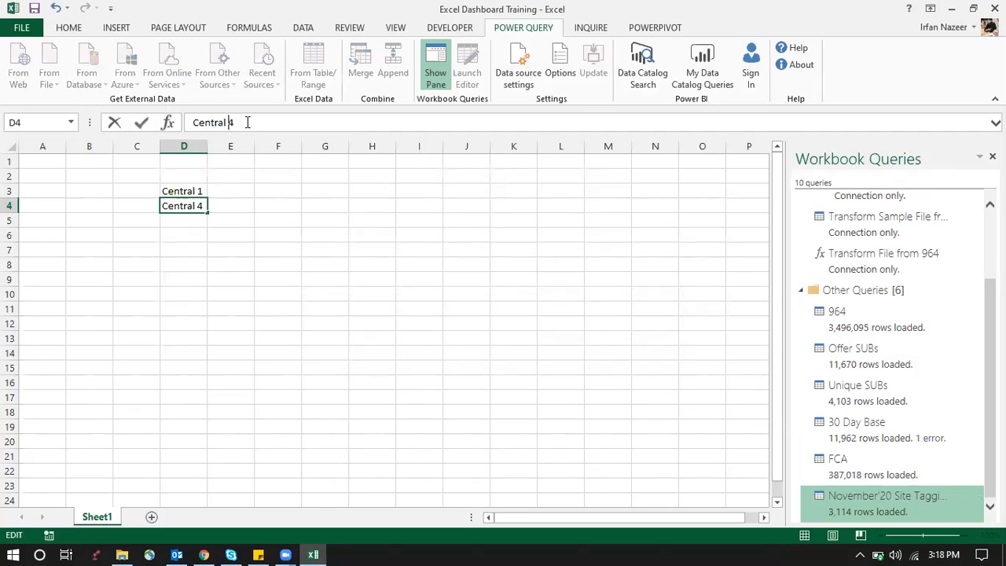
key(Return)
text(Central-5)
key(Return)
Hyphenate the first two region entries so that D4 reads Central-4 and D3 reads Central-1.
key(Up)
key(Up)
key(Up)
key(Down)
click(226, 122)
key(BackSpace)
text(-)
key(Return)
key(Up)
key(Up)
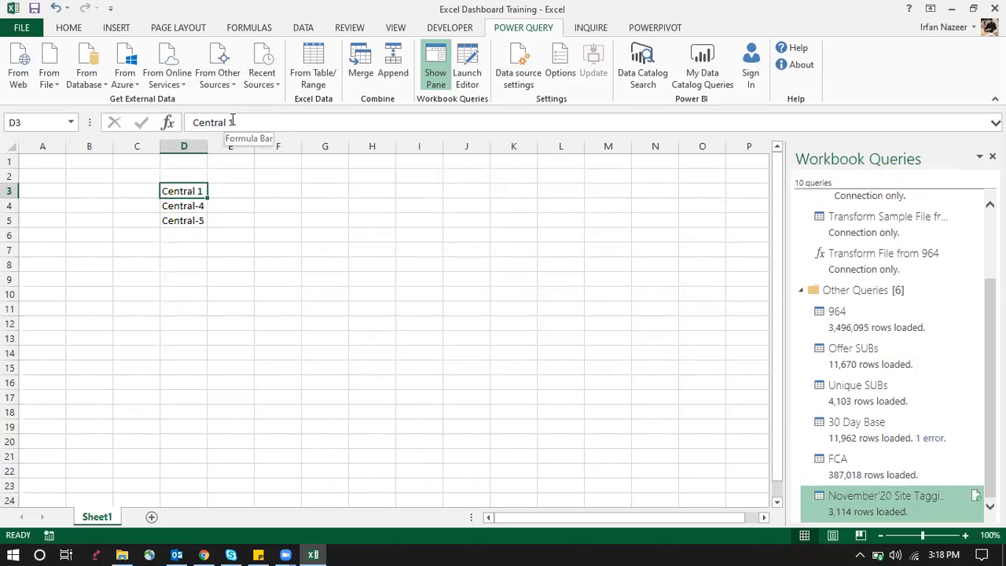
click(232, 121)
key(BackSpace)
text(-)
key(Return)
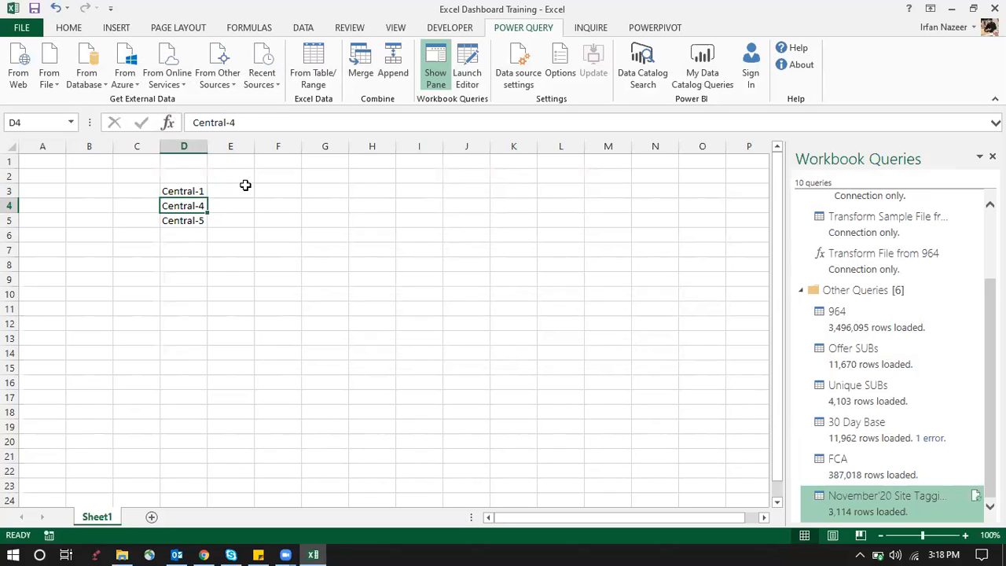
Enter the header Region in cell D2 above the list of regions.
click(193, 176)
text(R)
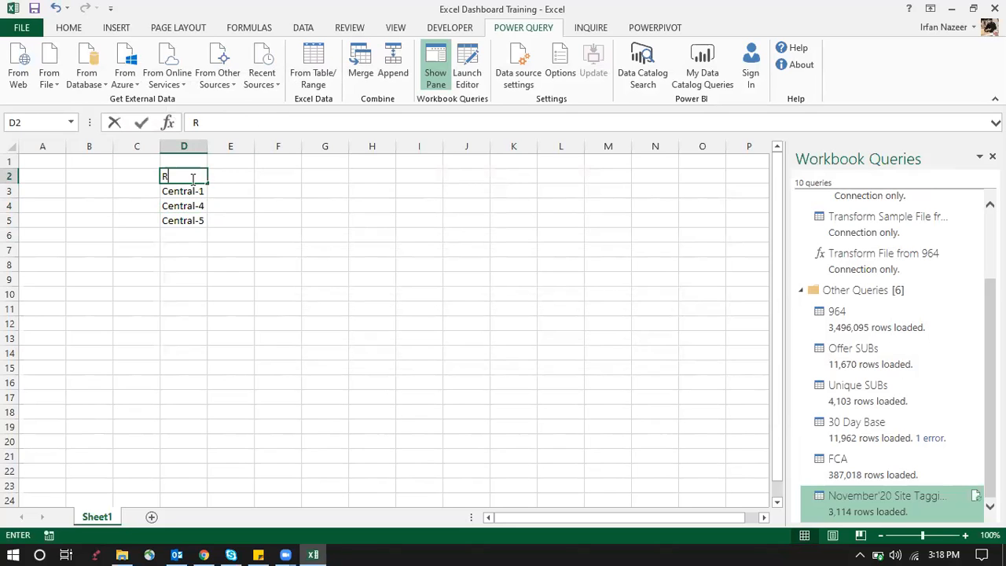
text(egion)
key(Tab)
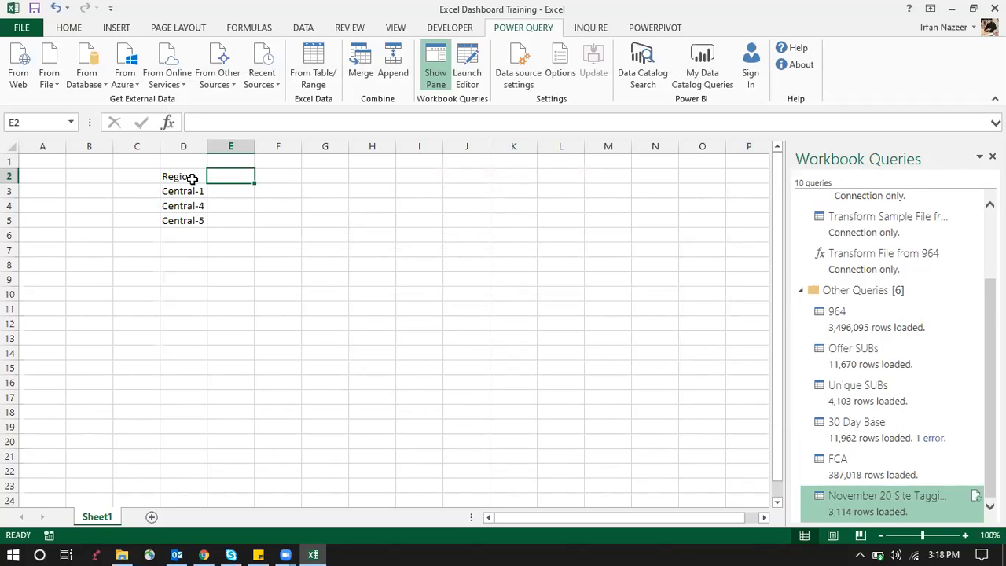
Enter Central I in cell E3 and Central II in cell E4 beside the region entries.
key(Down)
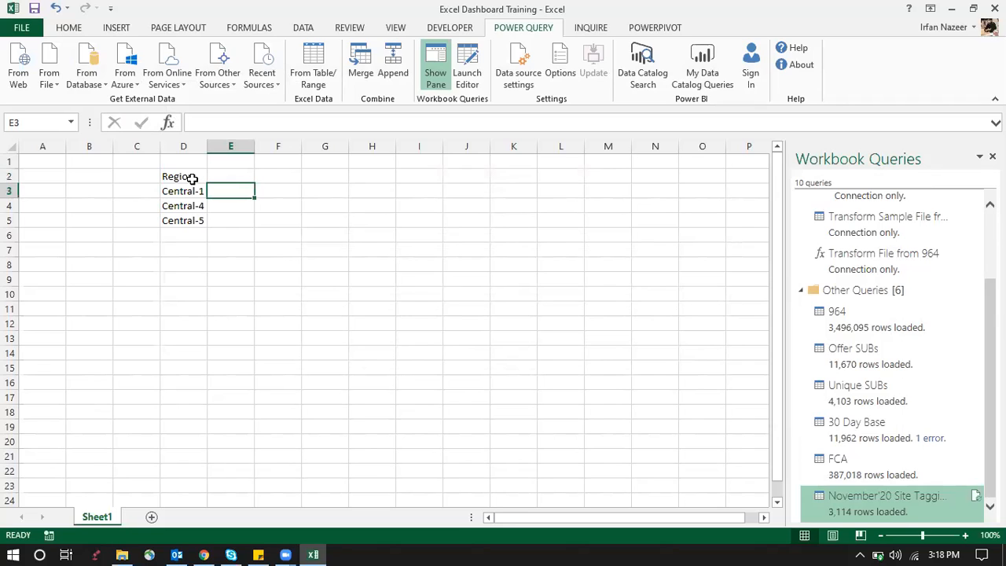
text(Central)
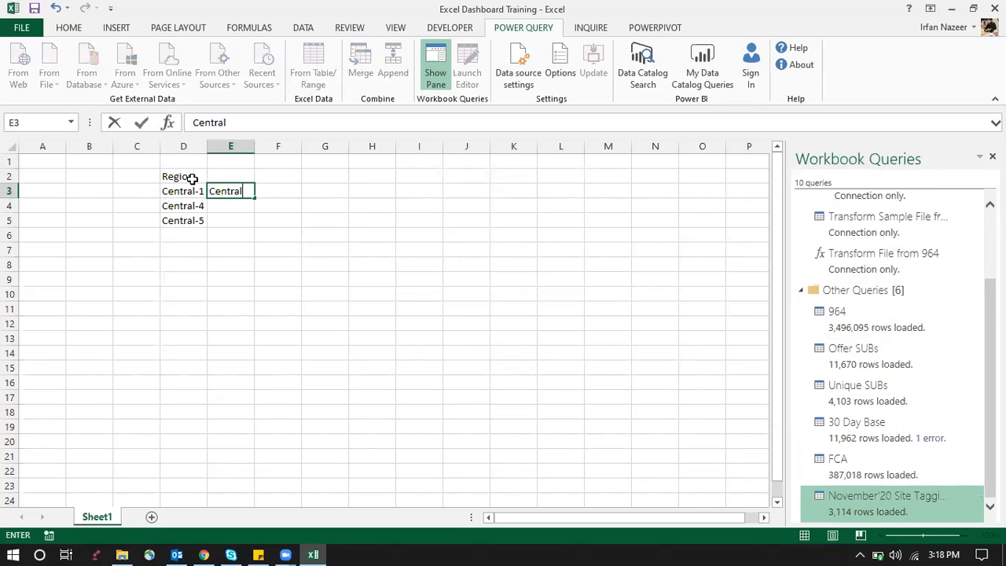
text( I)
key(Return)
text(Central I)
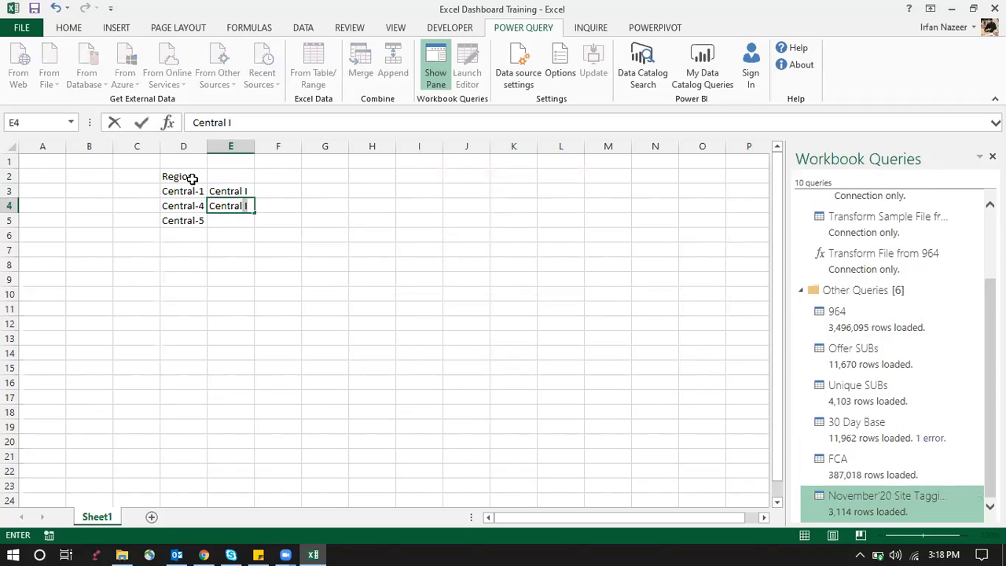
text(I)
key(Left)
key(Right)
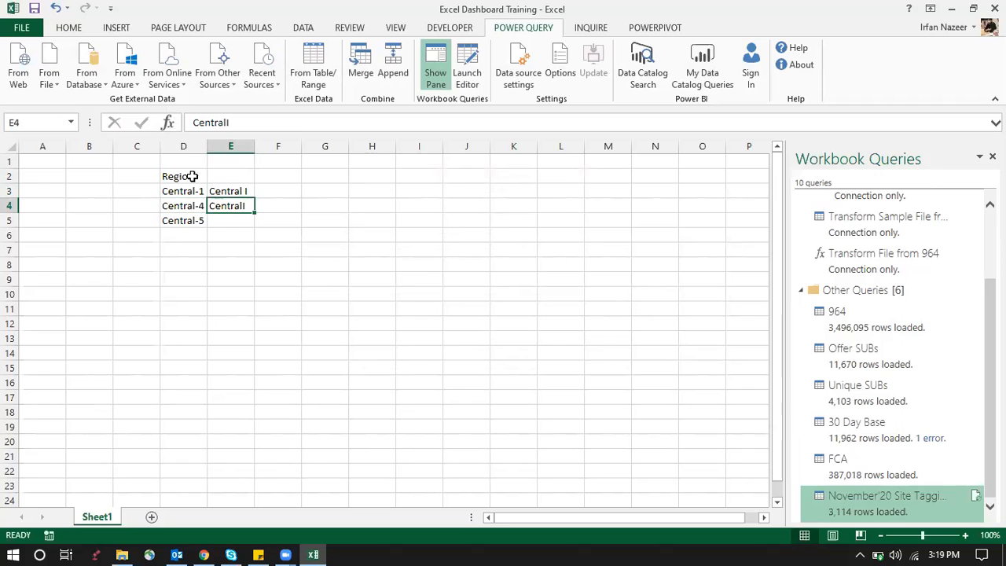
click(242, 124)
key(BackSpace)
text(II)
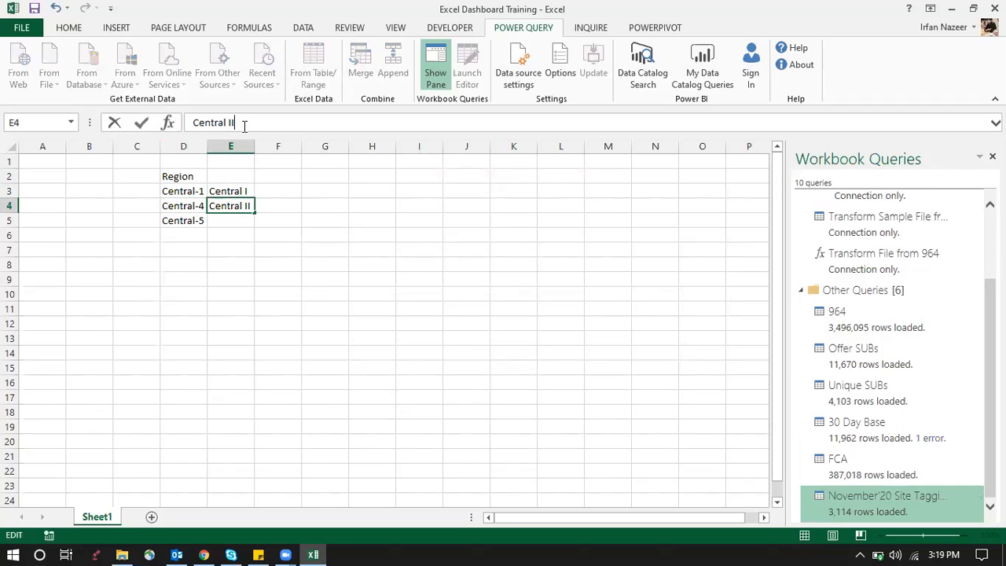
key(Return)
Change the entry in cell E4 to Central IV.
text(Cen)
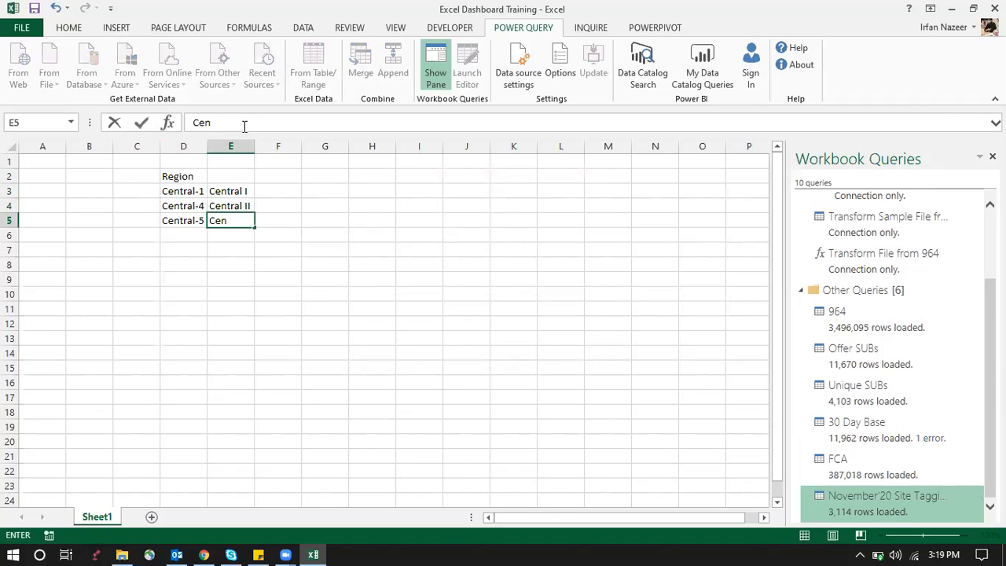
key(Up)
click(247, 118)
key(BackSpace)
text(V)
key(Return)
Enter Central V in cell E5 beside the Central-5 entry.
text(CE)
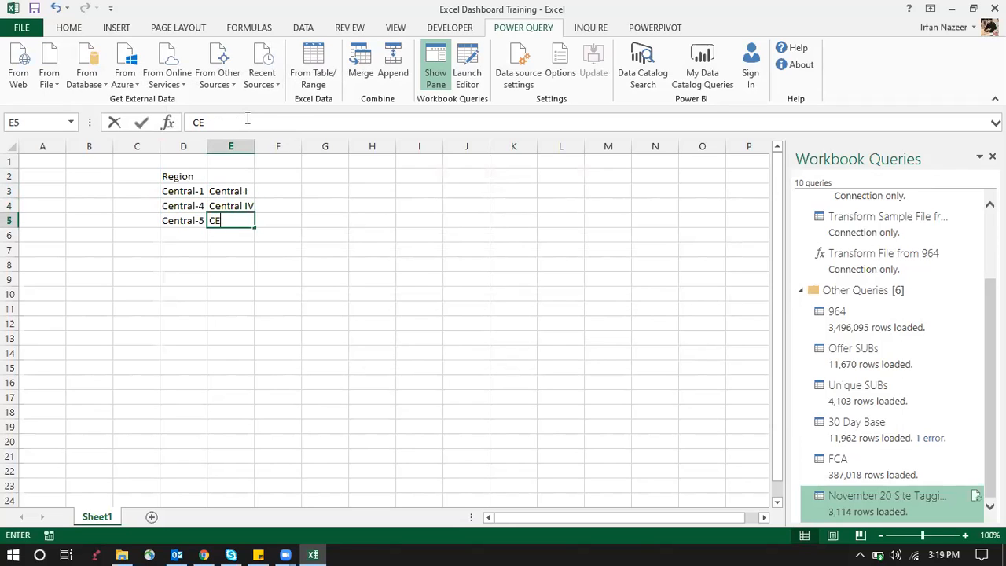
text(n)
key(BackSpace)
key(BackSpace)
text(entral)
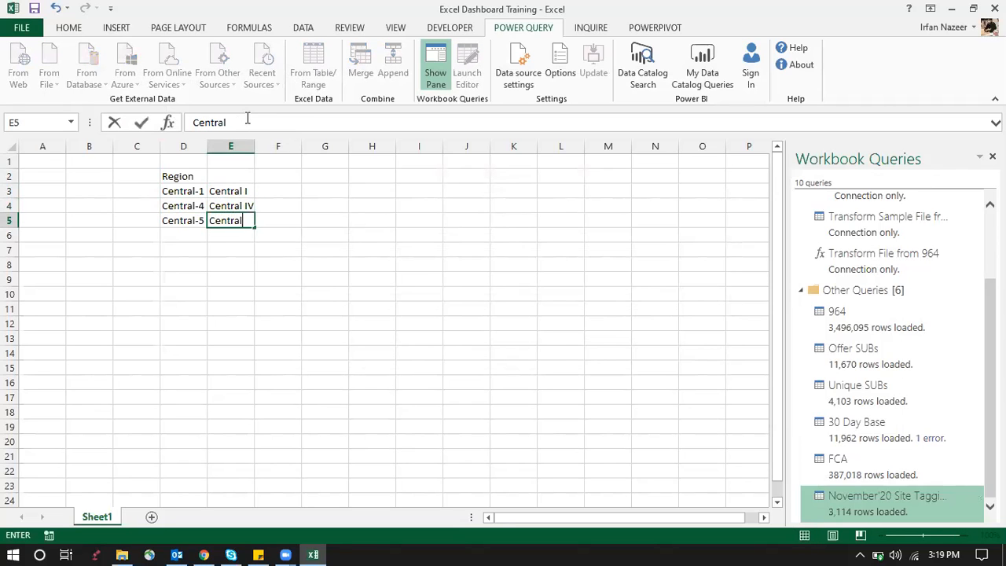
text( V)
key(Return)
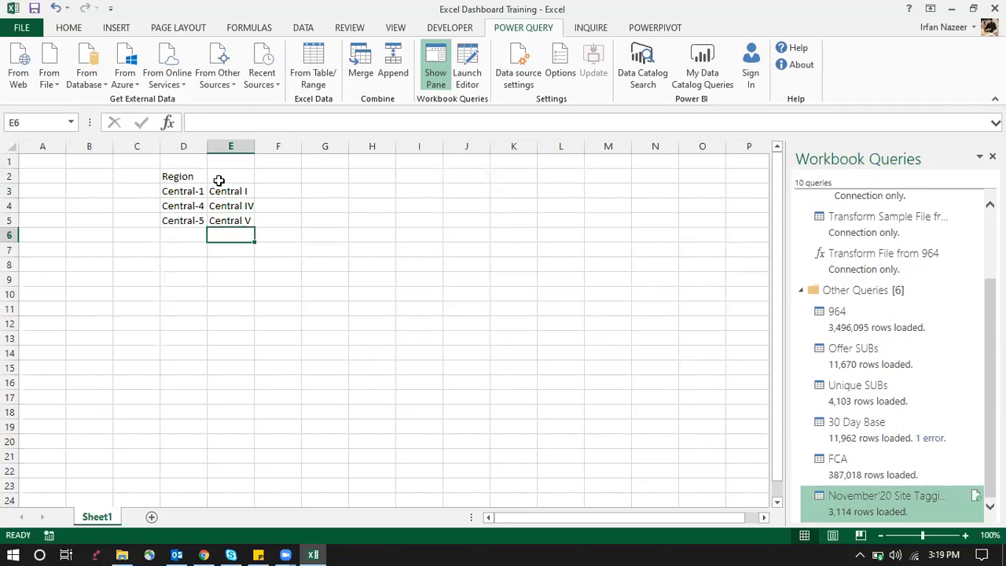
Enter the header Region 2 in cell E2 above the Roman-numeral region names.
click(249, 177)
text(Regi)
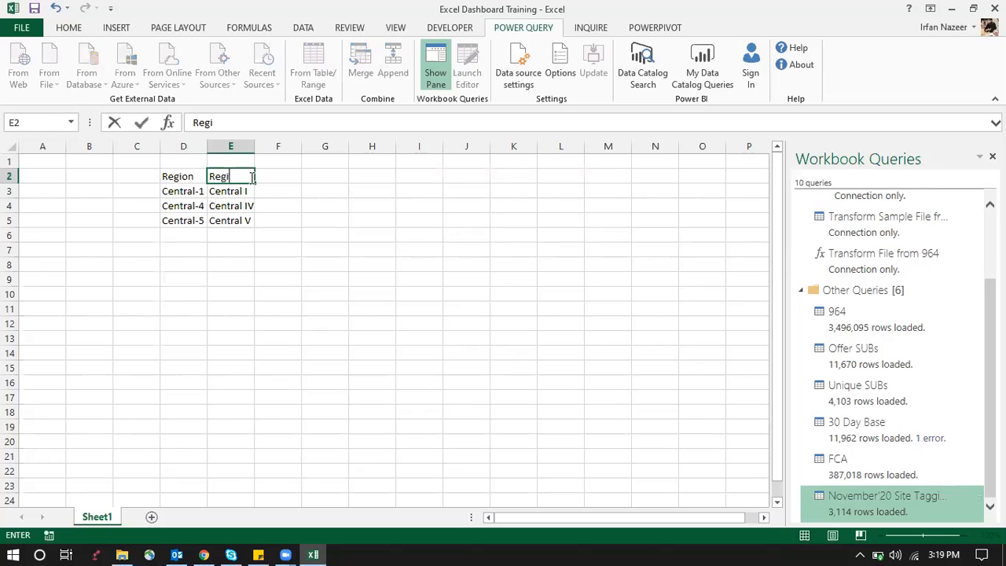
text(on)
key(BackSpace)
text(n)
key(Return)
Convert the range D2:E5 into a table that uses its first row as headers.
key(Left)
key(Up)
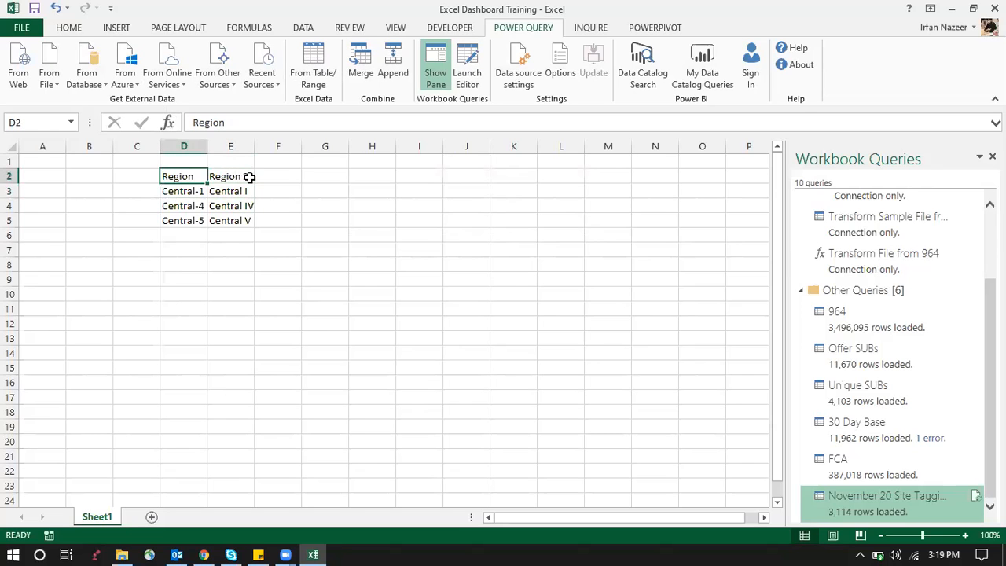
key(ctrl+shift+Down)
key(shift+Right)
key(ctrl+t)
key(Return)
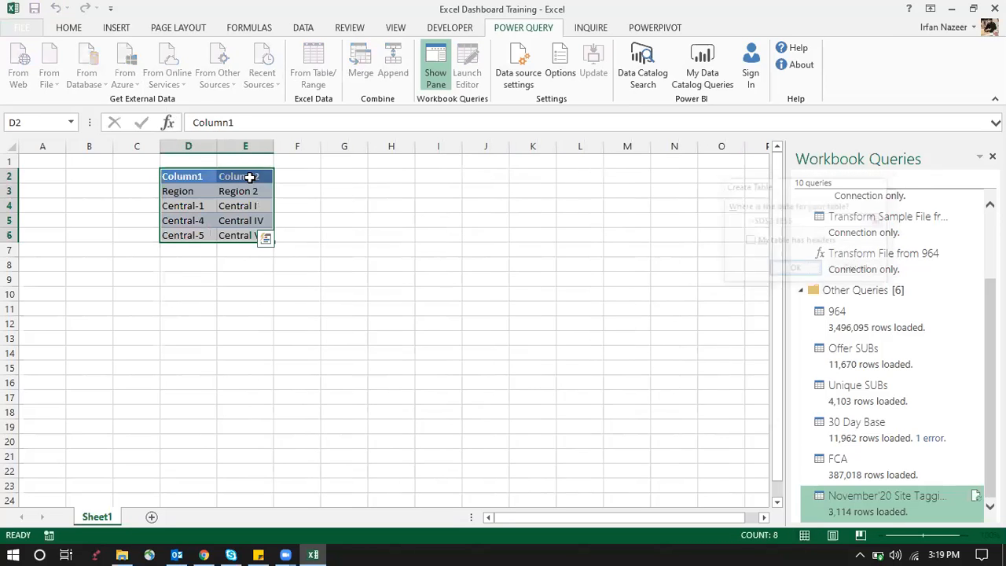
key(ctrl+z)
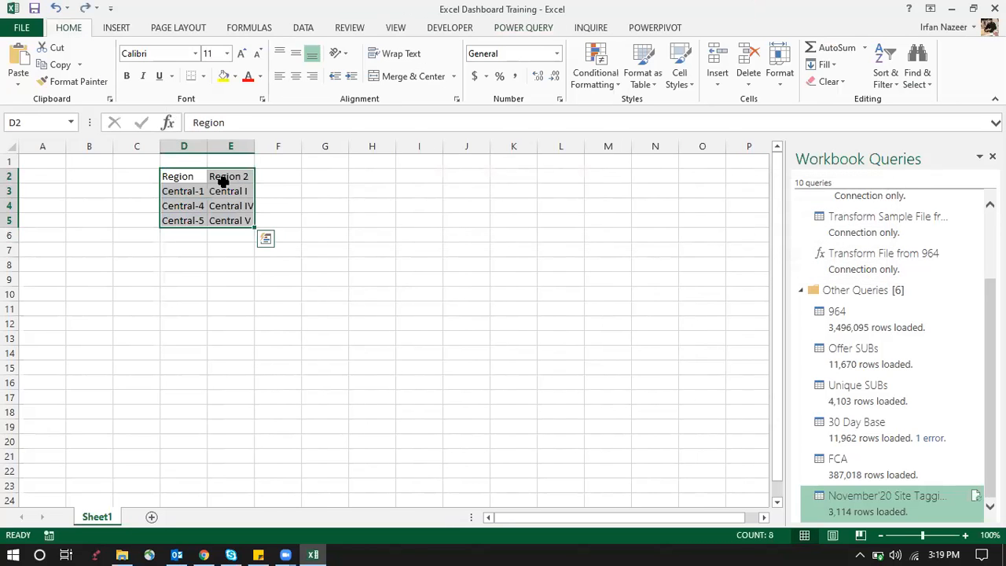
key(ctrl+t)
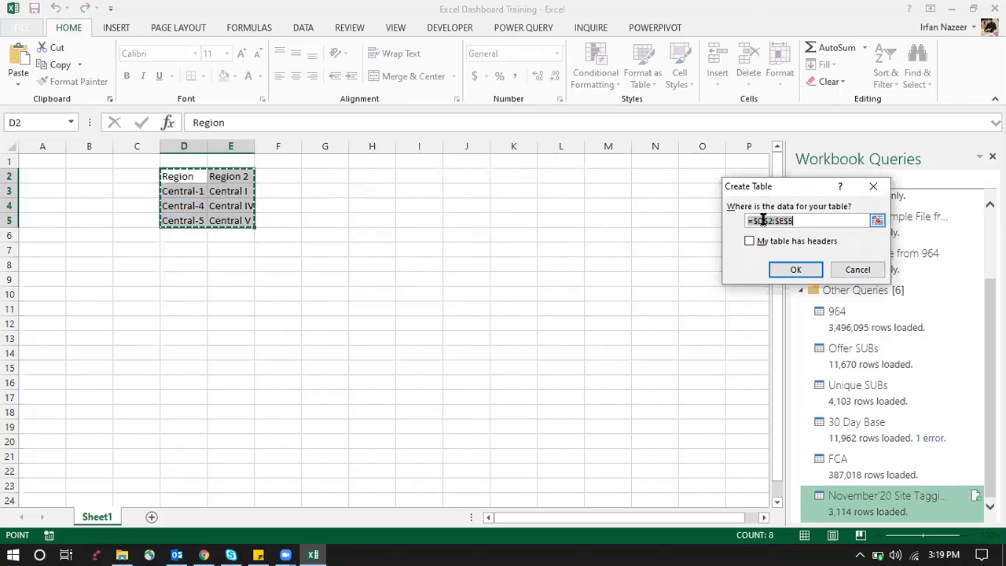
click(752, 241)
click(794, 270)
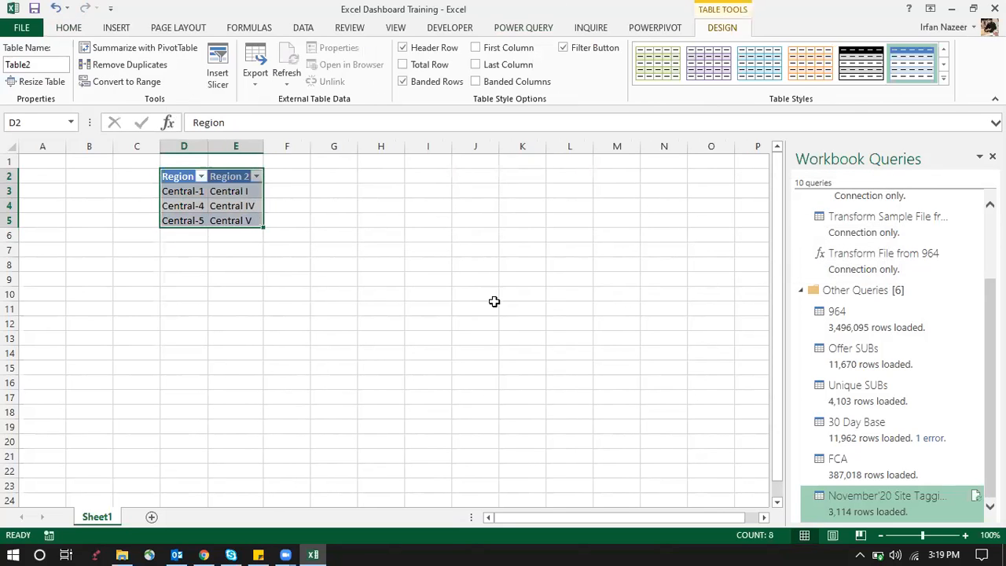
Widen the region table's columns, add the table to the PowerPivot data model and return to the worksheet.
click(428, 264)
drag(208, 148, 278, 149)
click(239, 206)
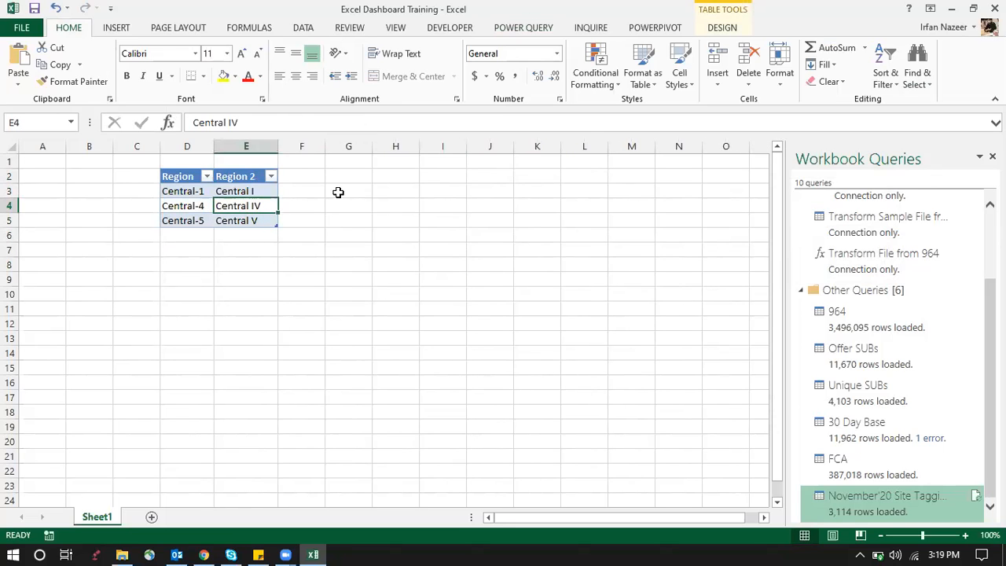
click(529, 30)
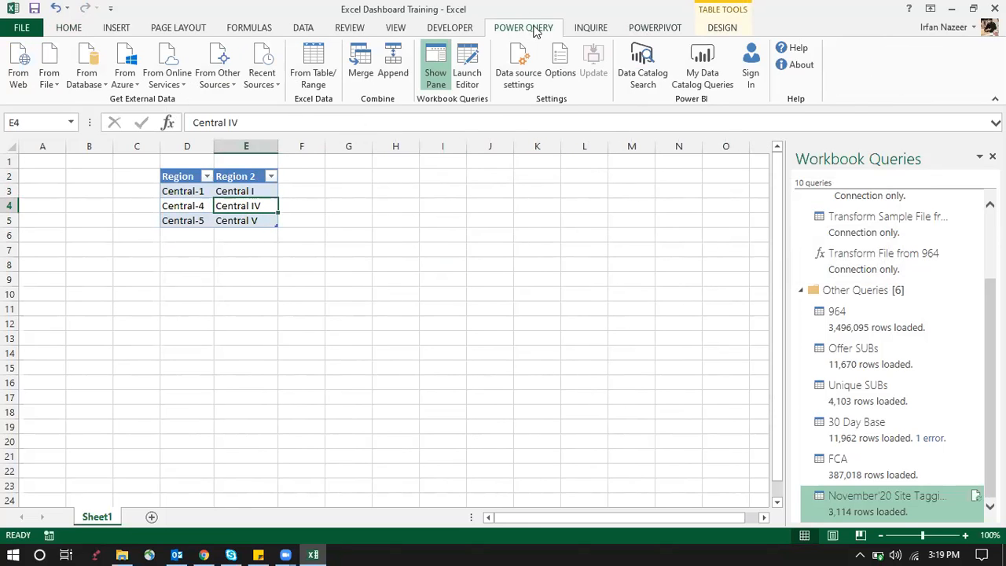
click(638, 28)
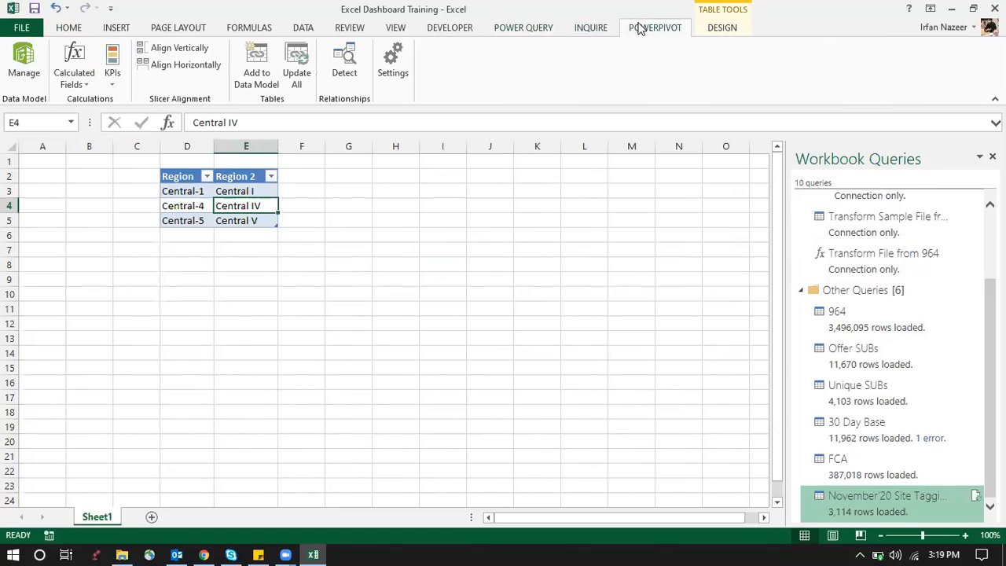
click(275, 78)
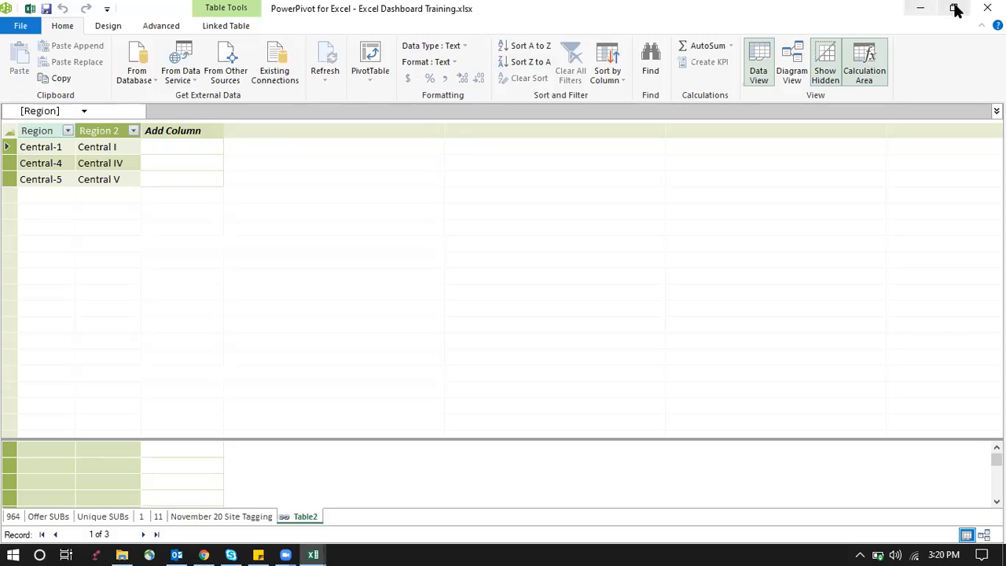
click(922, 8)
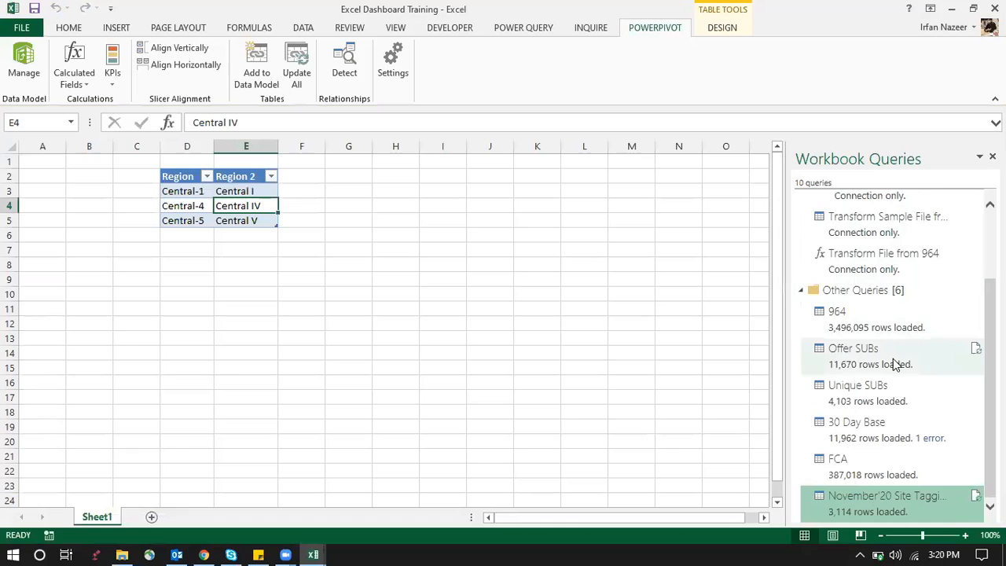
Open the Offer SUBs query in the Power Query Editor, examine its date and subscriber columns, and close the editor.
double_click(892, 358)
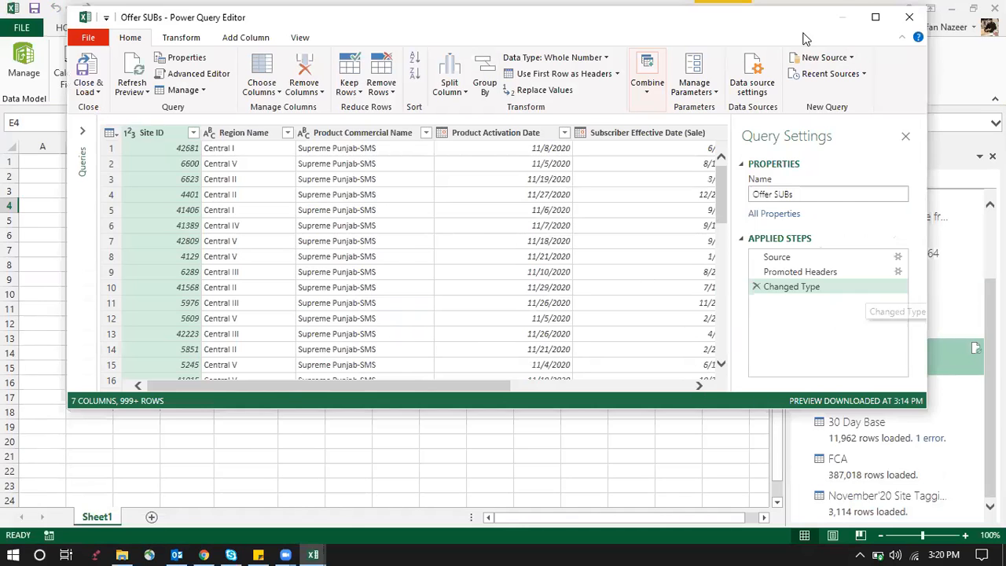
click(875, 17)
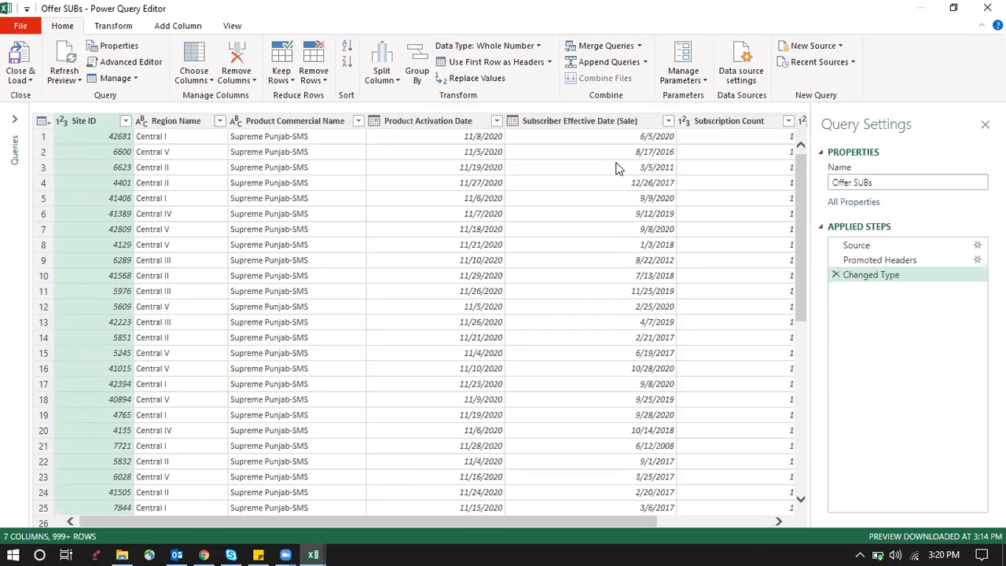
click(628, 122)
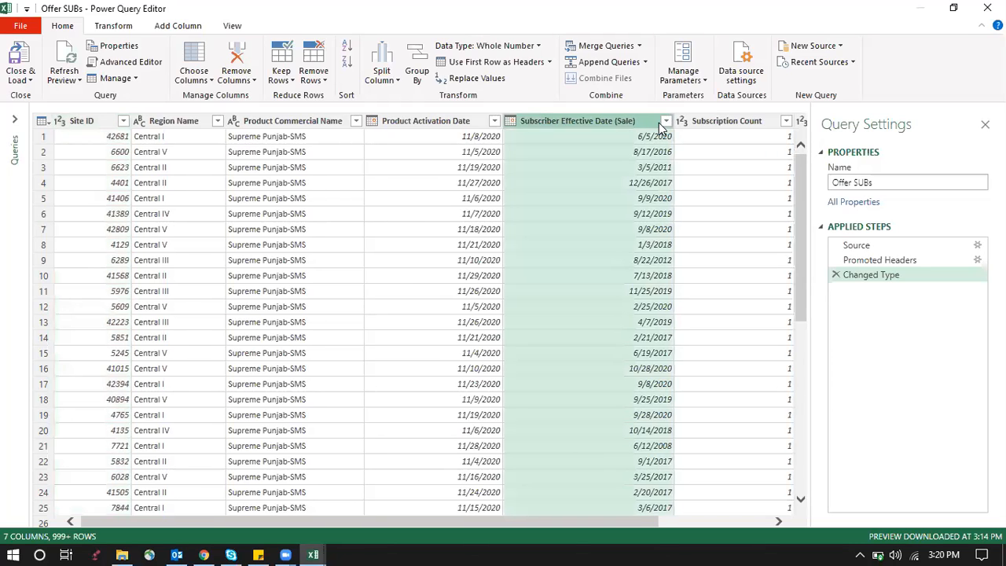
key(Right)
key(Right)
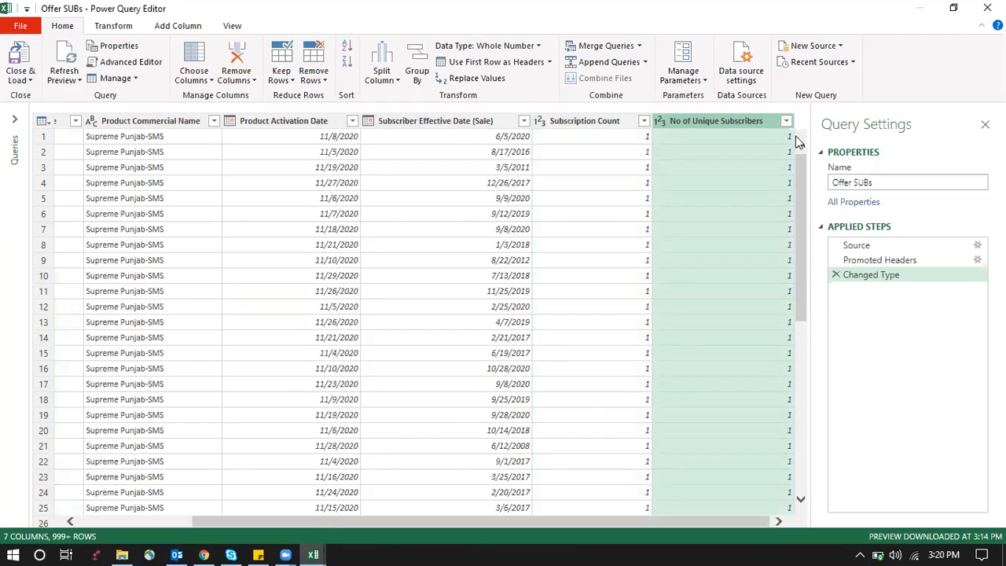
drag(862, 124, 856, 123)
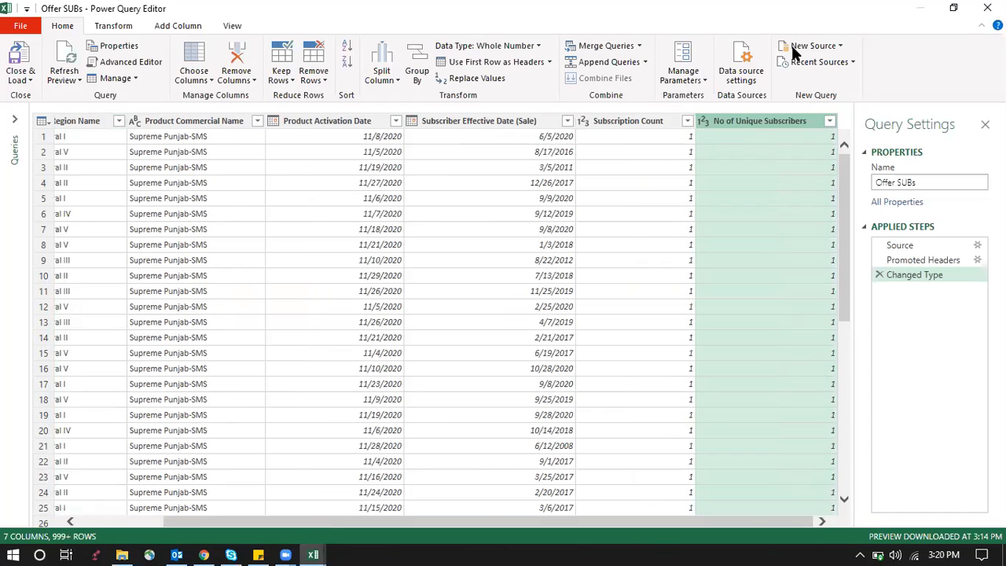
click(986, 8)
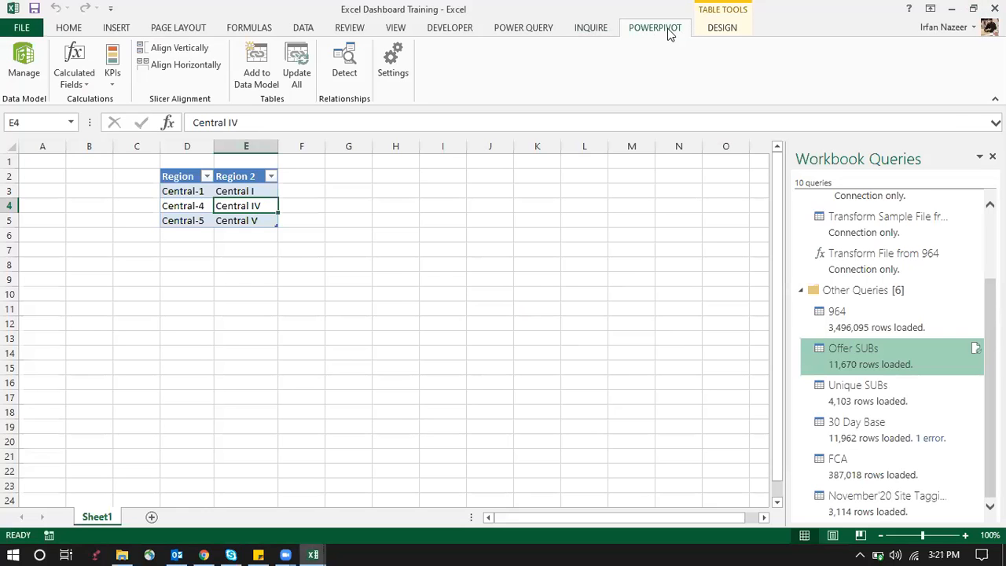
Open the Offer SUBs table in the PowerPivot data model and look across its columns from Site ID to the empty new column.
click(19, 75)
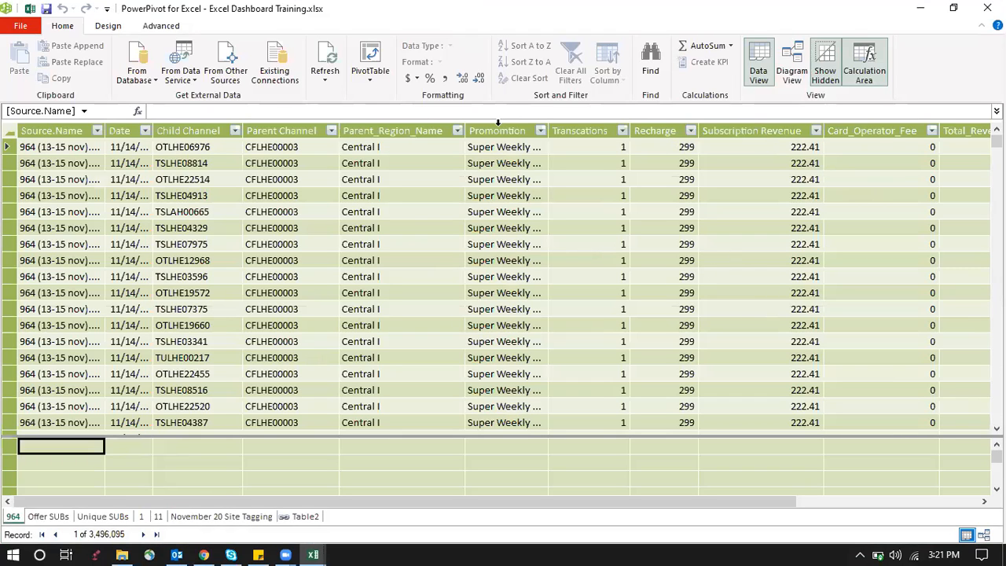
click(61, 521)
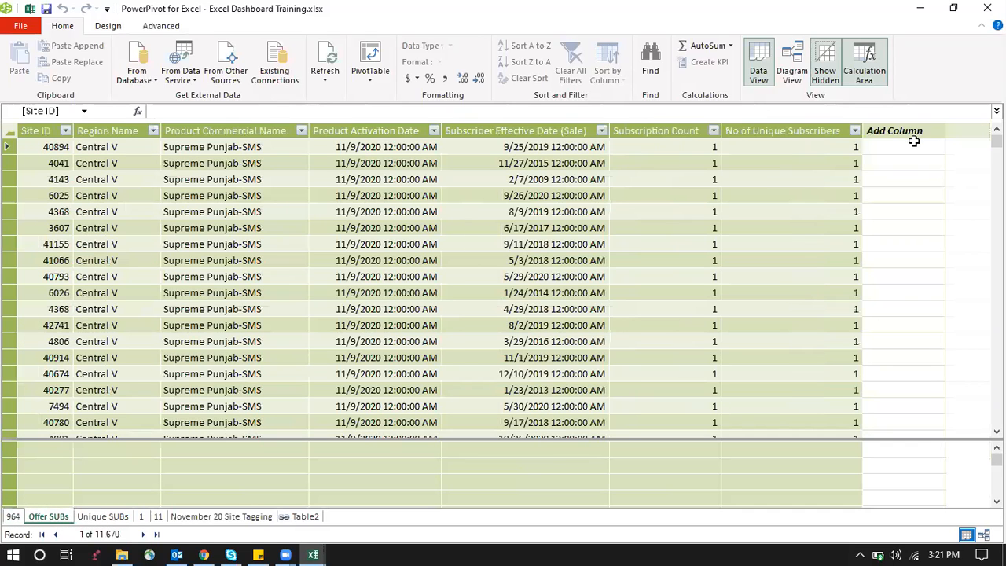
click(912, 145)
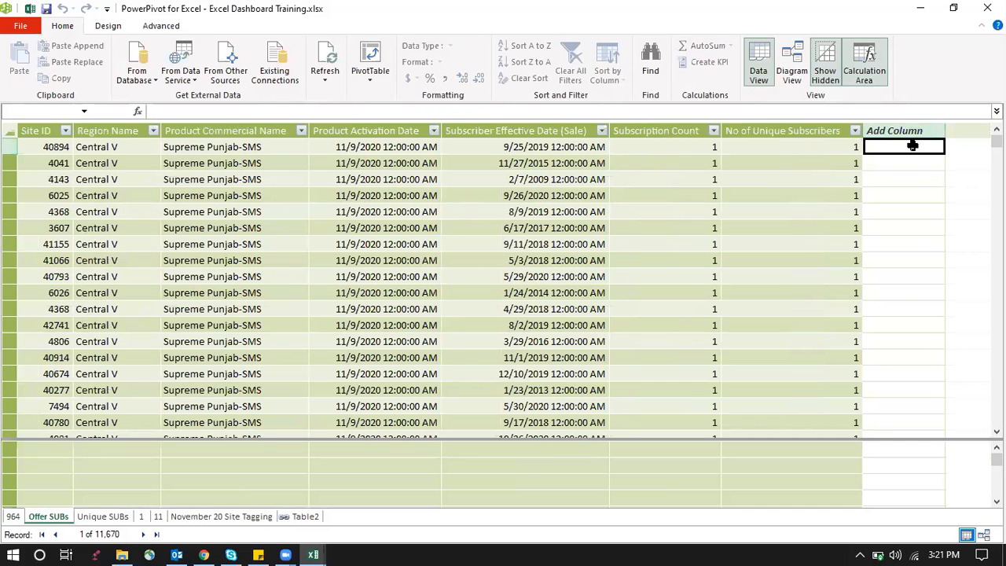
key(Left)
key(Left)
key(Left)
key(Left)
key(Left)
key(Left)
key(Left)
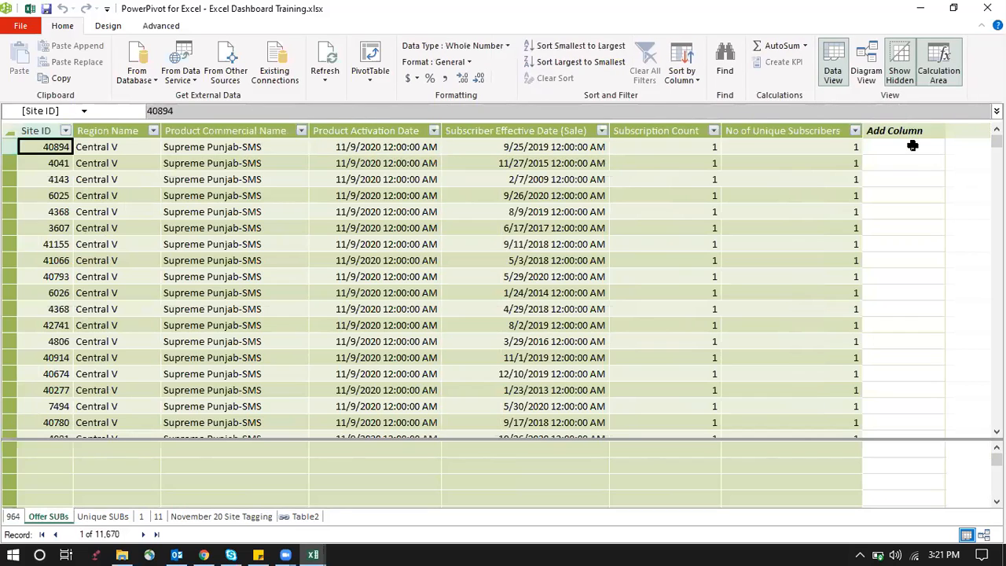
key(Right)
key(Right)
key(Right)
key(Right)
key(Right)
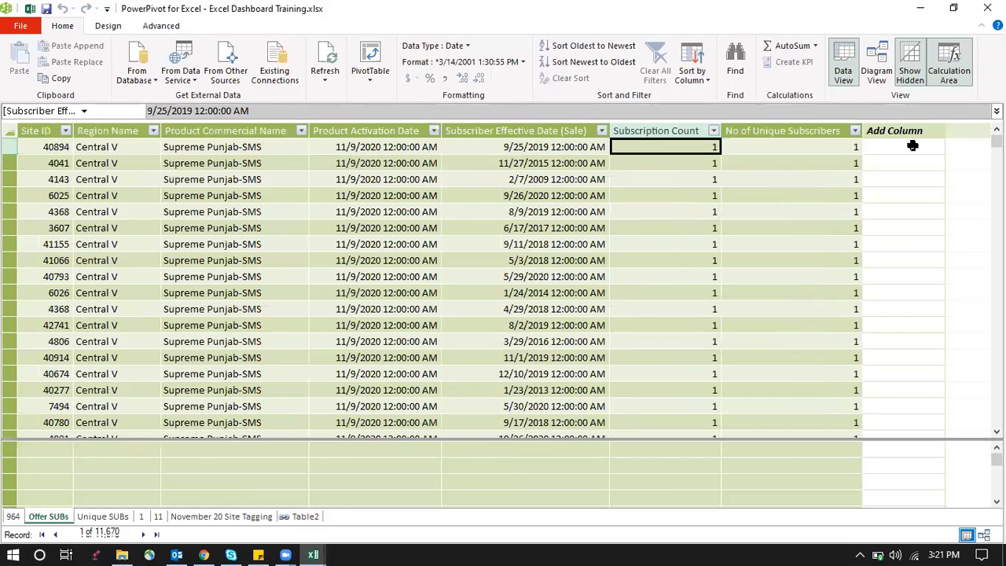
key(Right)
key(Right)
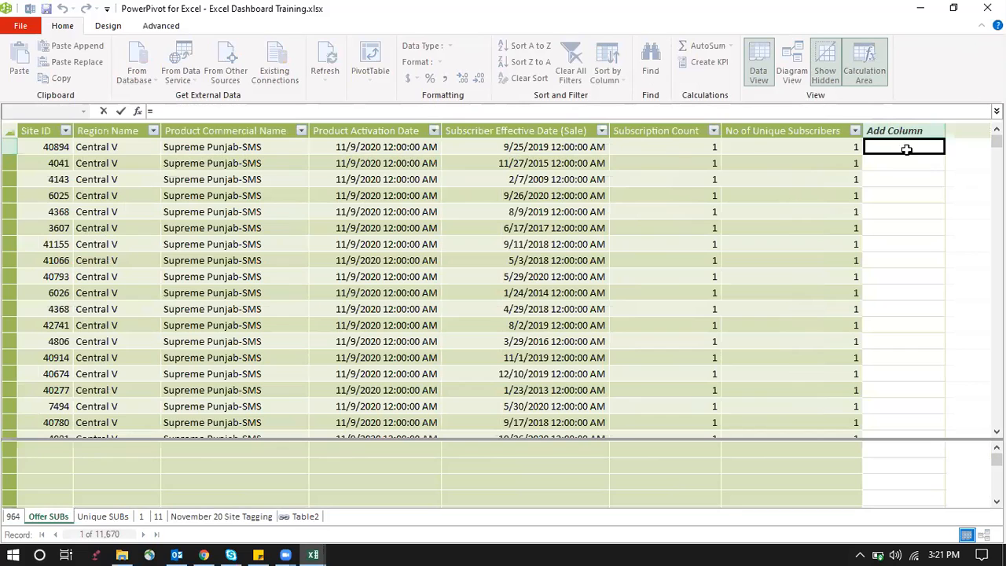
text(IF)
key(Tab)
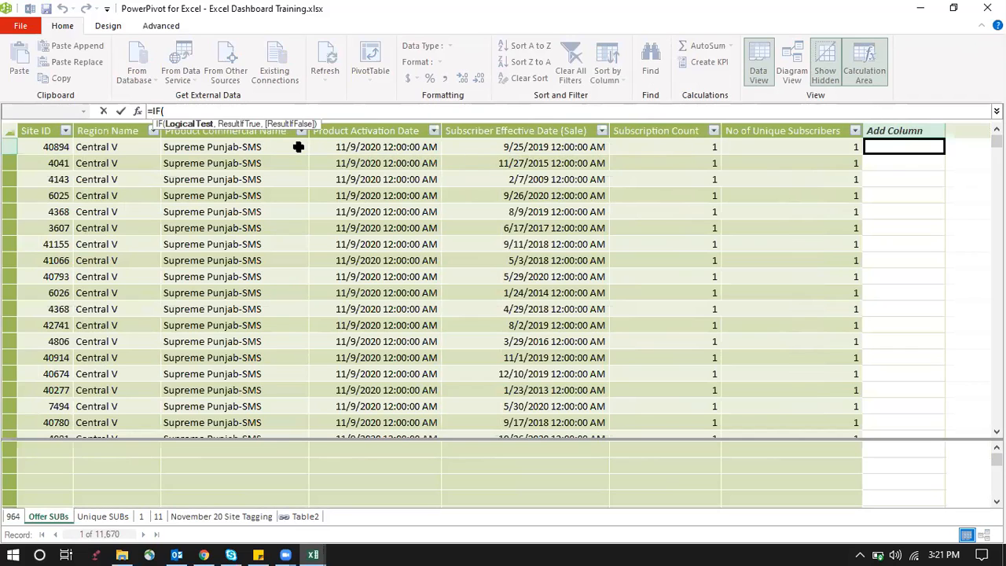
key(BackSpace)
key(BackSpace)
key(BackSpace)
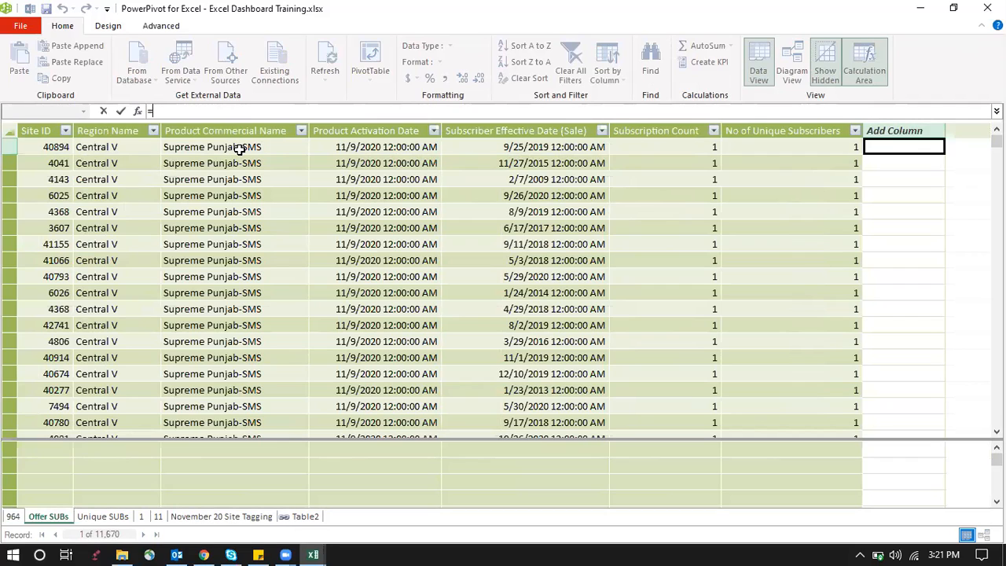
Add a calculated column to Offer SUBs with the formula =[Product Activation Date]=[Subscriber Effective Date (Sale)].
click(353, 147)
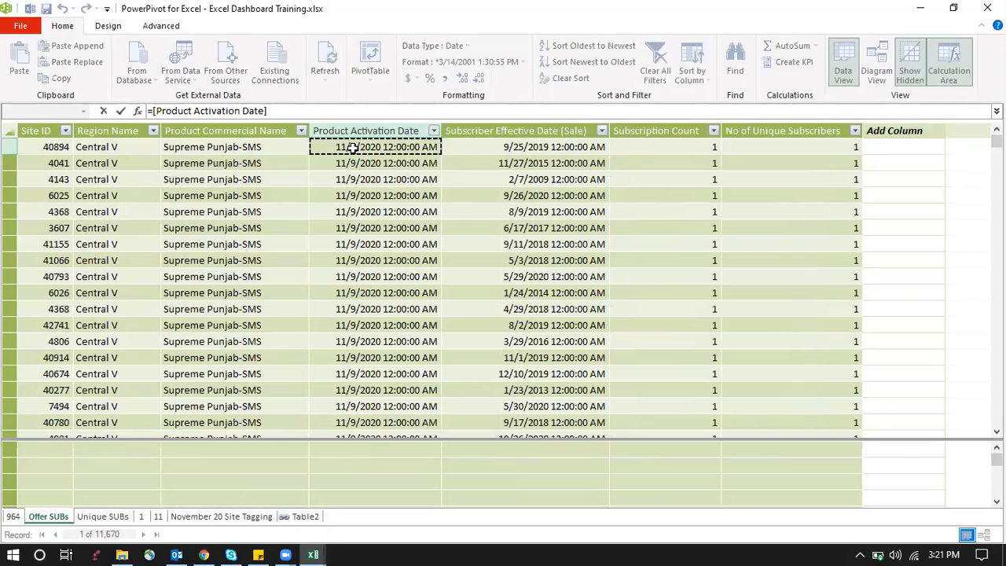
text(=)
click(256, 147)
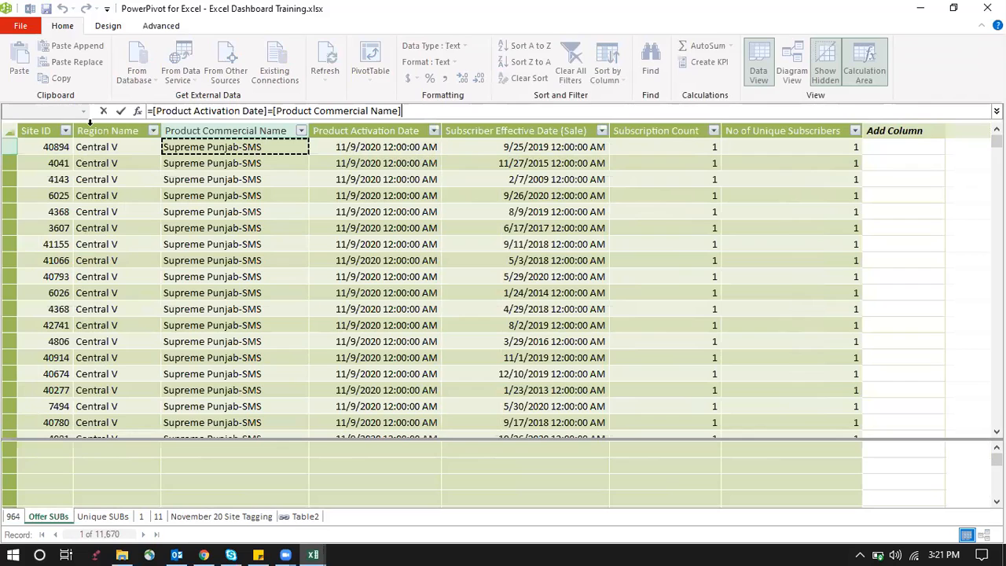
click(492, 149)
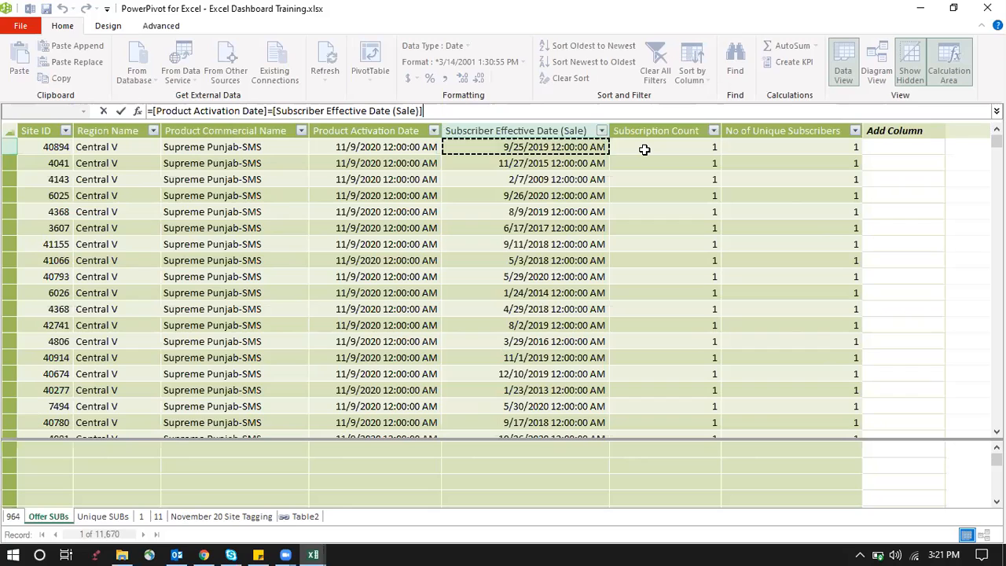
key(Return)
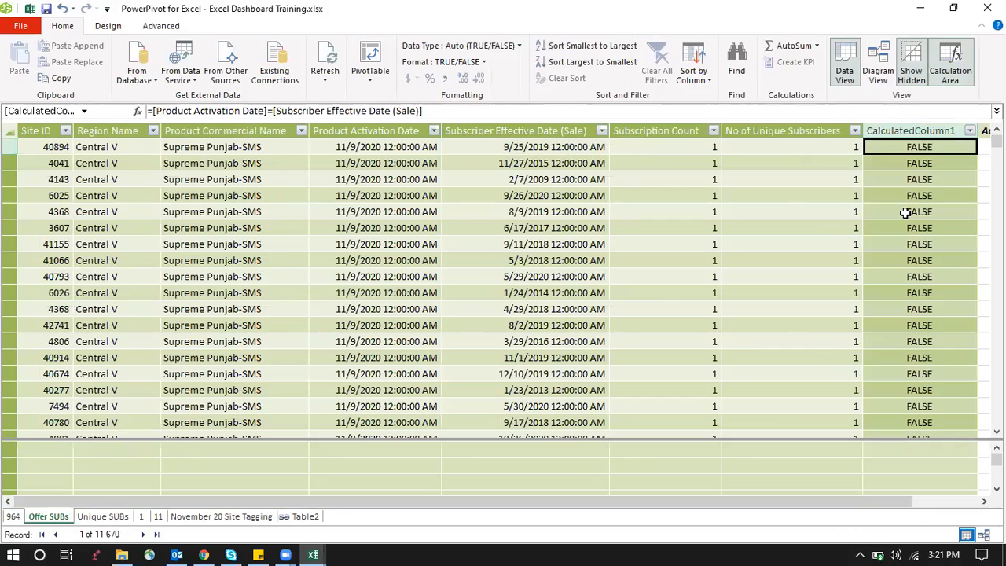
Check which distinct values the new calculated column contains, leaving it unfiltered.
scroll(906, 211, down, 2)
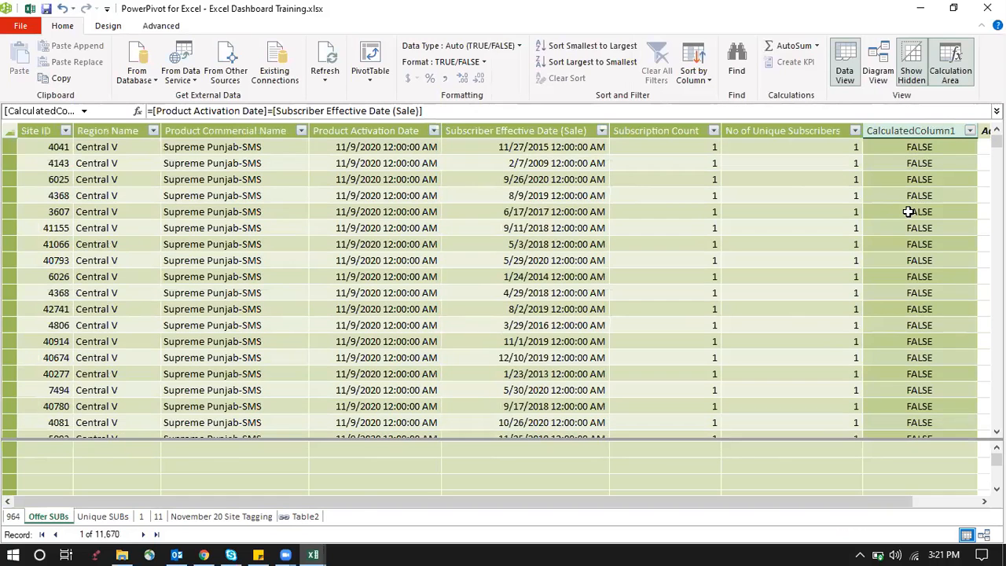
scroll(908, 214, up, 2)
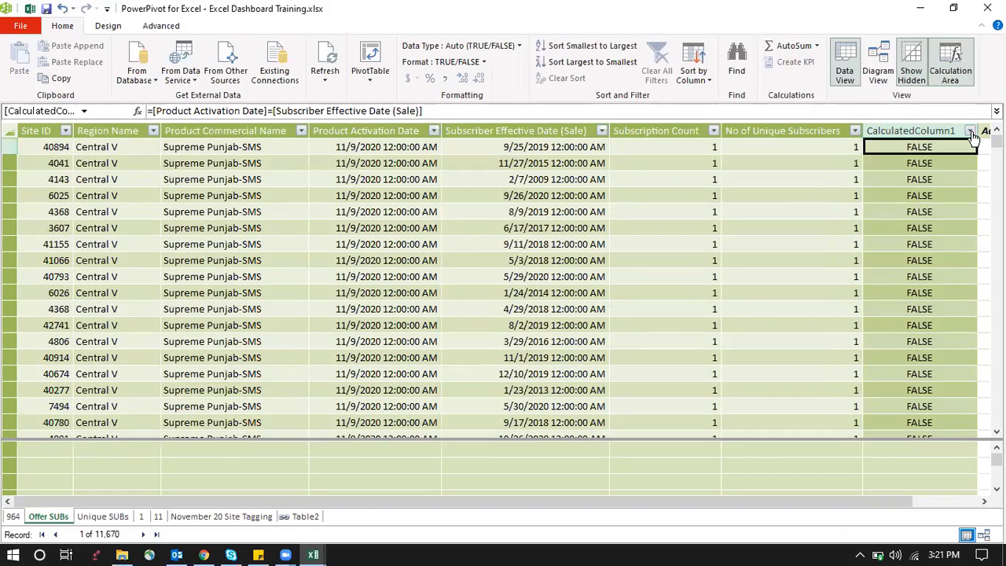
click(969, 130)
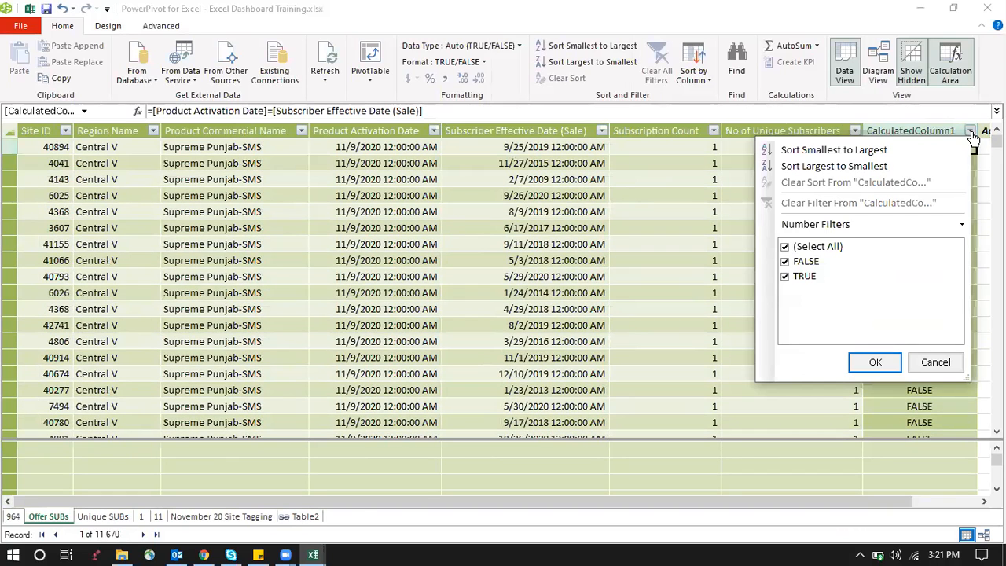
click(925, 364)
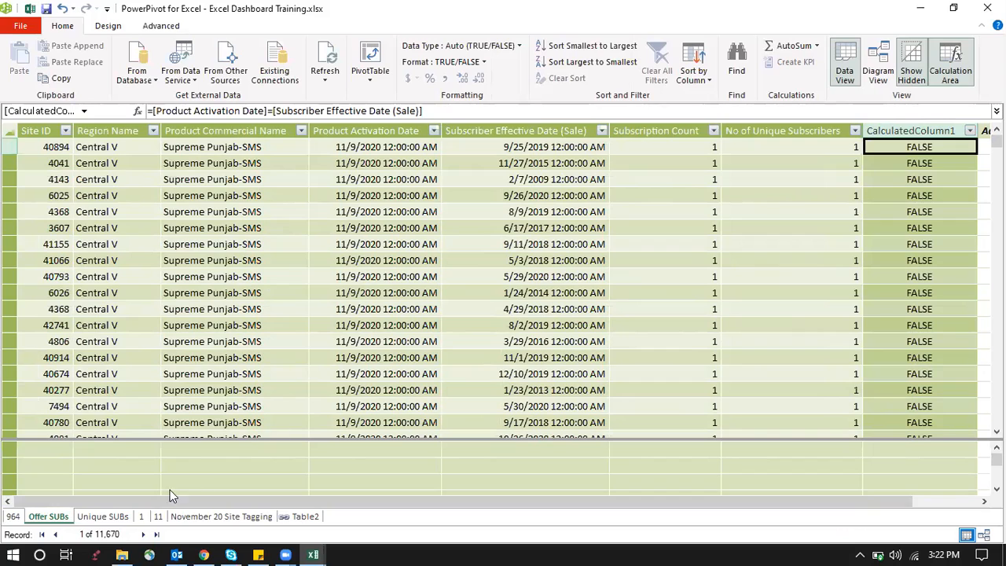
Try to rename data model table 1 as 30 Day Base.
click(142, 517)
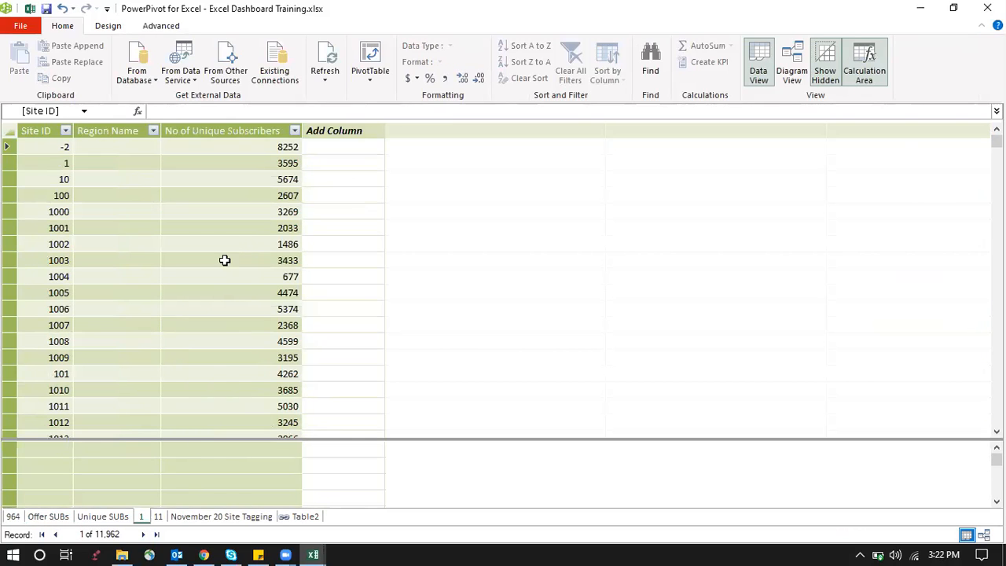
right_click(142, 517)
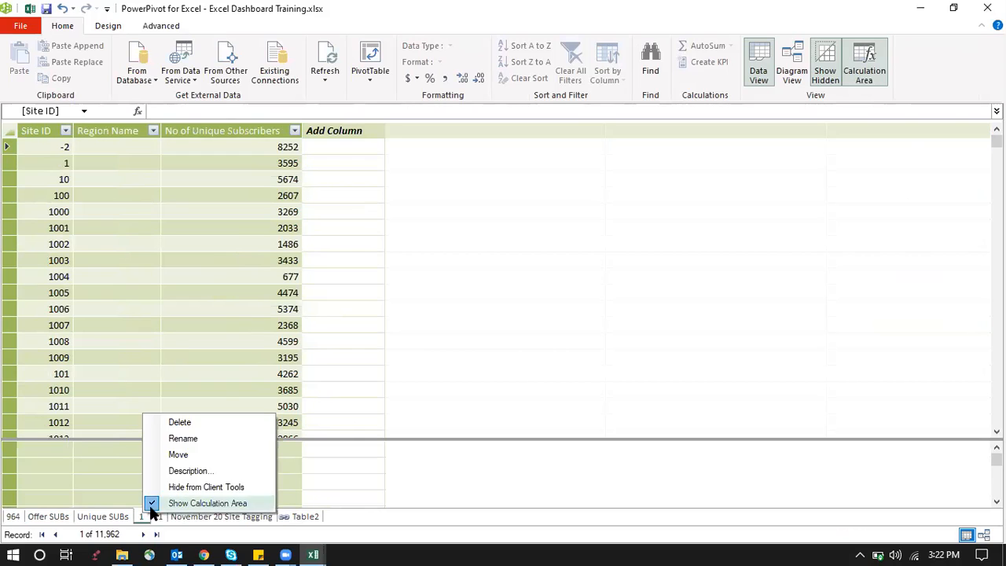
click(192, 438)
text(30)
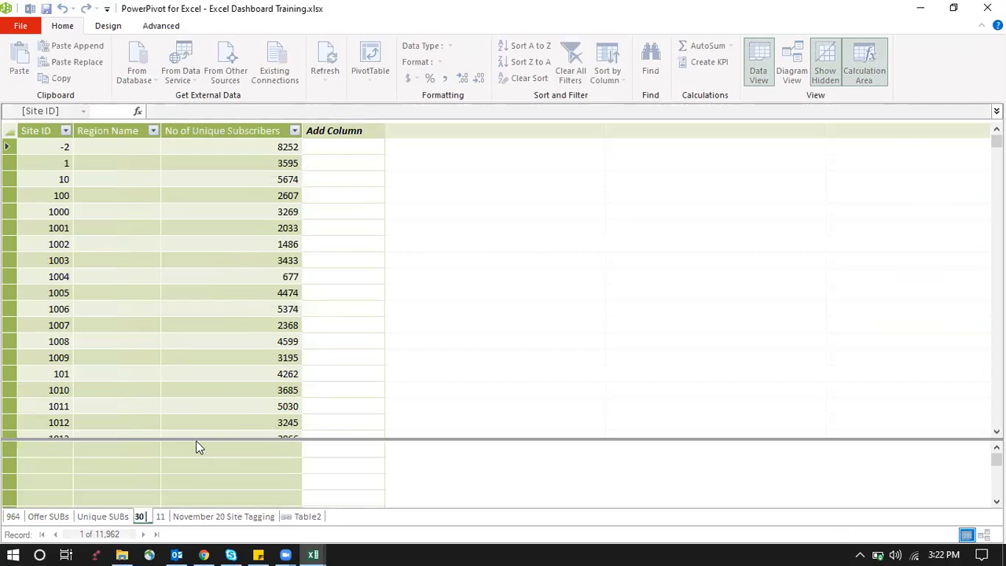
text( Day Base)
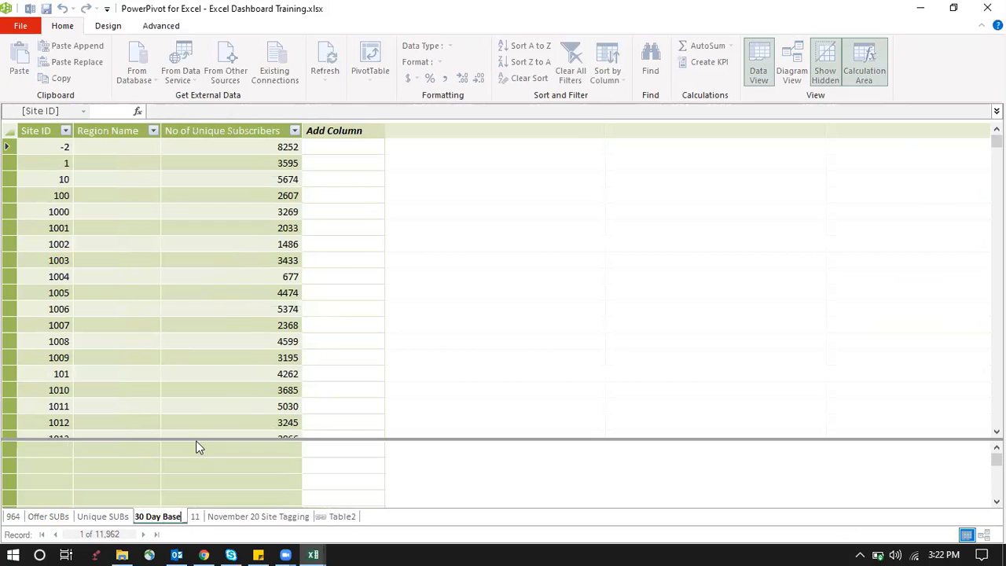
key(Return)
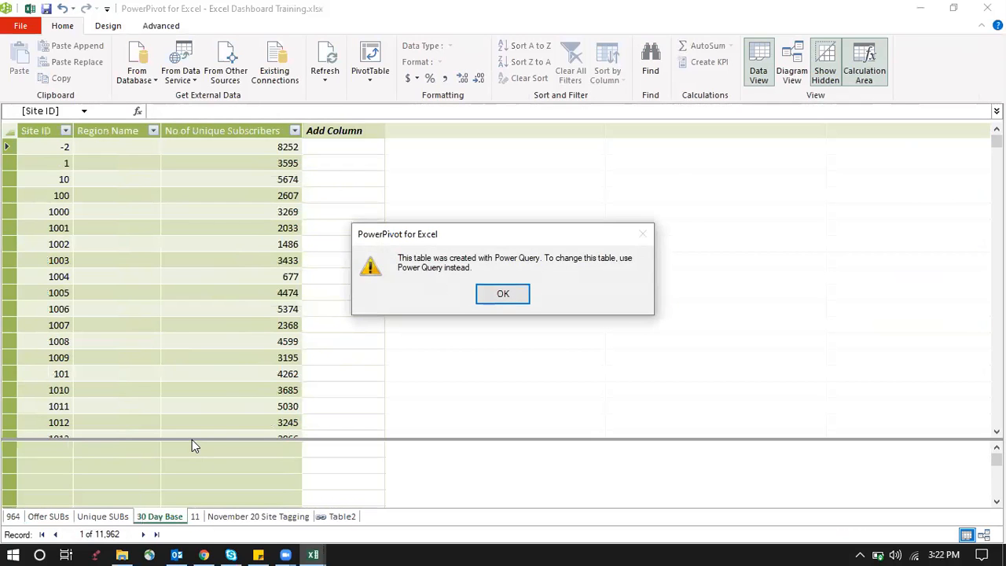
click(502, 294)
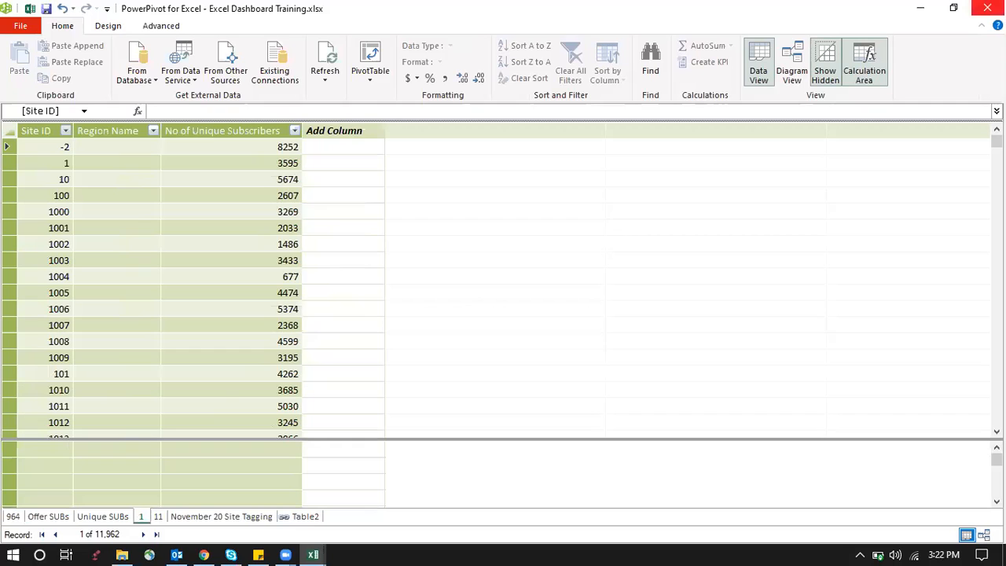
Look at tables 11 and November 20 Site Tagging, and show the data model as a diagram.
click(157, 518)
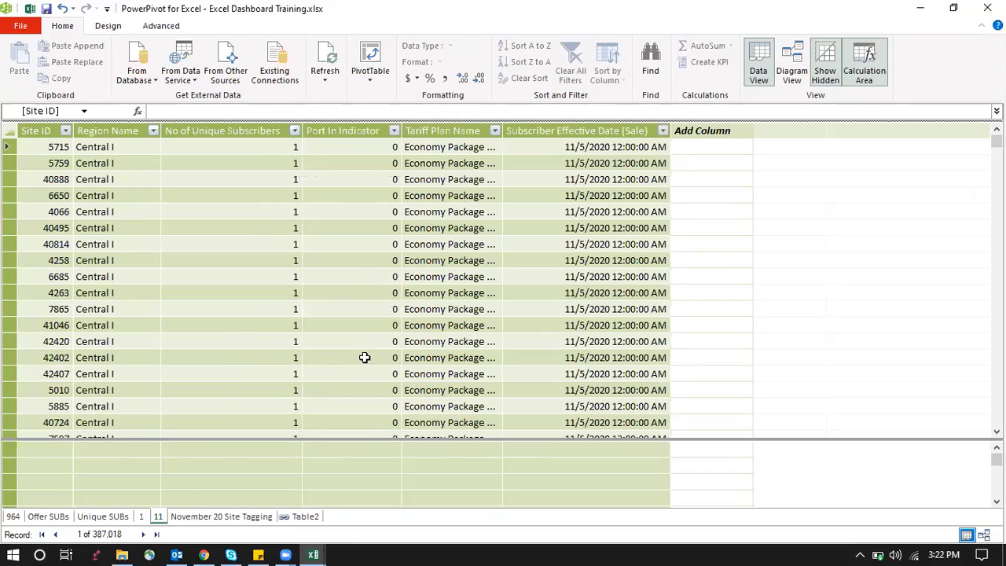
click(258, 515)
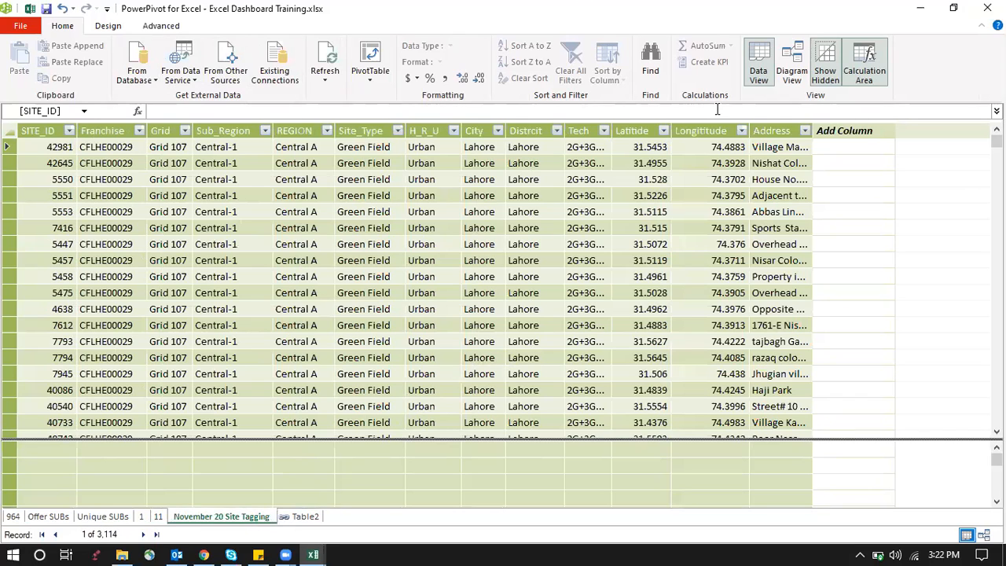
click(793, 74)
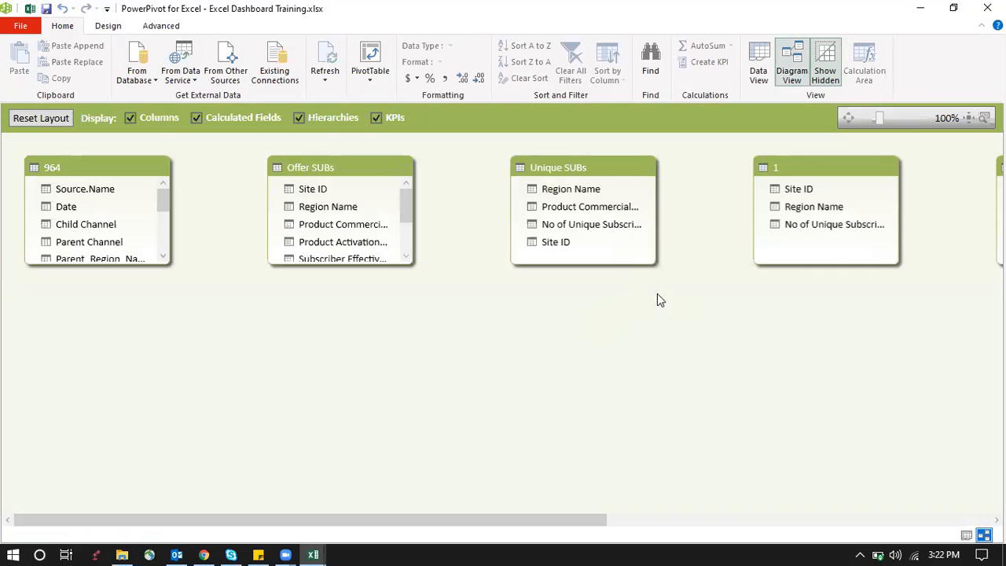
Resize the 964 table box taller and place it side by side with Offer SUBs in a lower row of the diagram.
drag(81, 156, 126, 157)
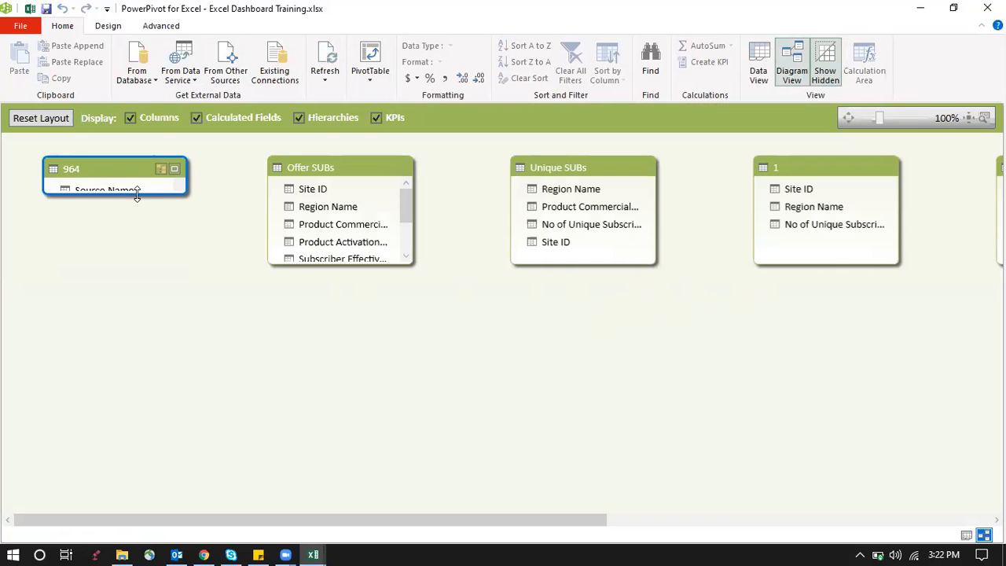
drag(137, 194, 144, 272)
drag(140, 168, 196, 306)
drag(325, 168, 337, 306)
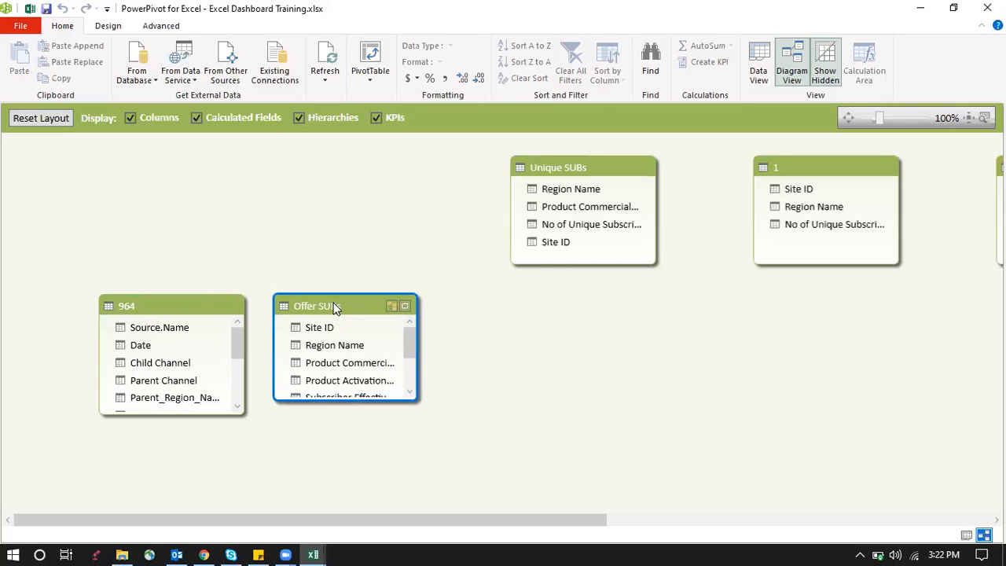
Move the 11 and November 20 Site Tagging tables side by side into the lower row of the diagram.
drag(213, 520, 289, 519)
drag(579, 168, 228, 348)
drag(832, 174, 400, 352)
drag(333, 521, 105, 474)
Move the 964 and Offer SUBs tables up into the same row as Unique SUBs in the diagram.
click(108, 298)
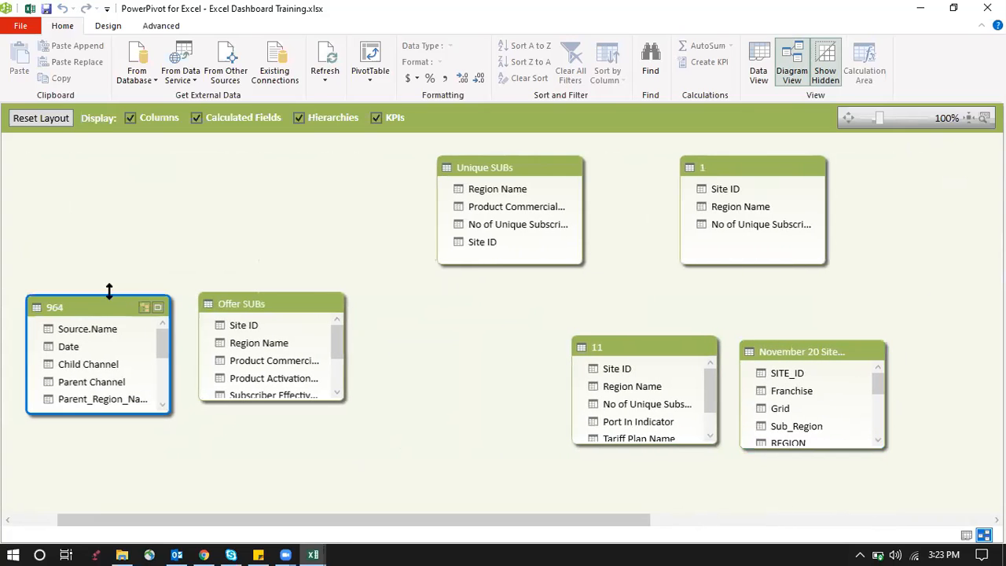
drag(103, 307, 121, 170)
drag(234, 303, 284, 170)
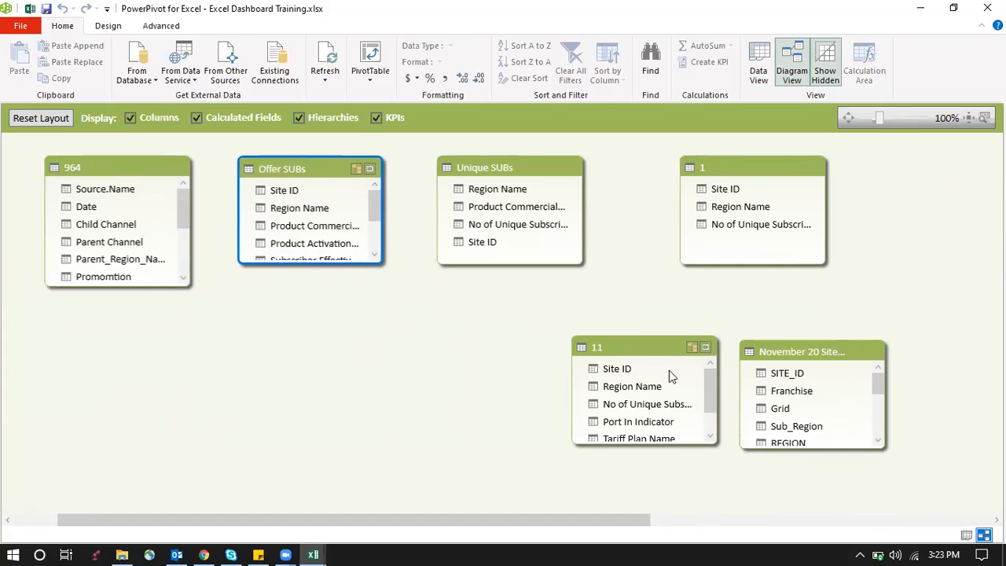
Line up the 11, November 20 Site Tagging and Table2 tables side by side in the lower row of the diagram.
drag(642, 350, 119, 339)
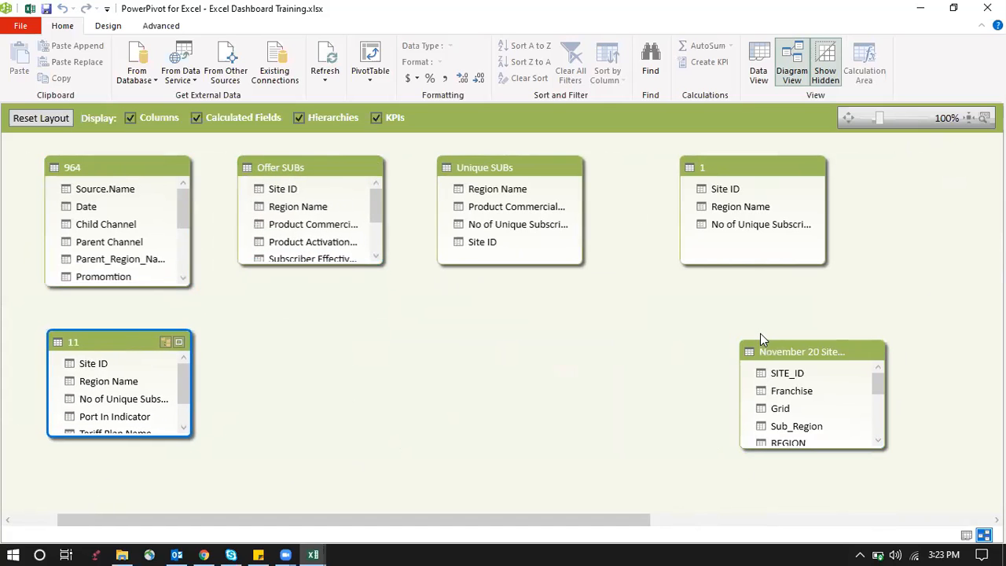
drag(768, 350, 271, 339)
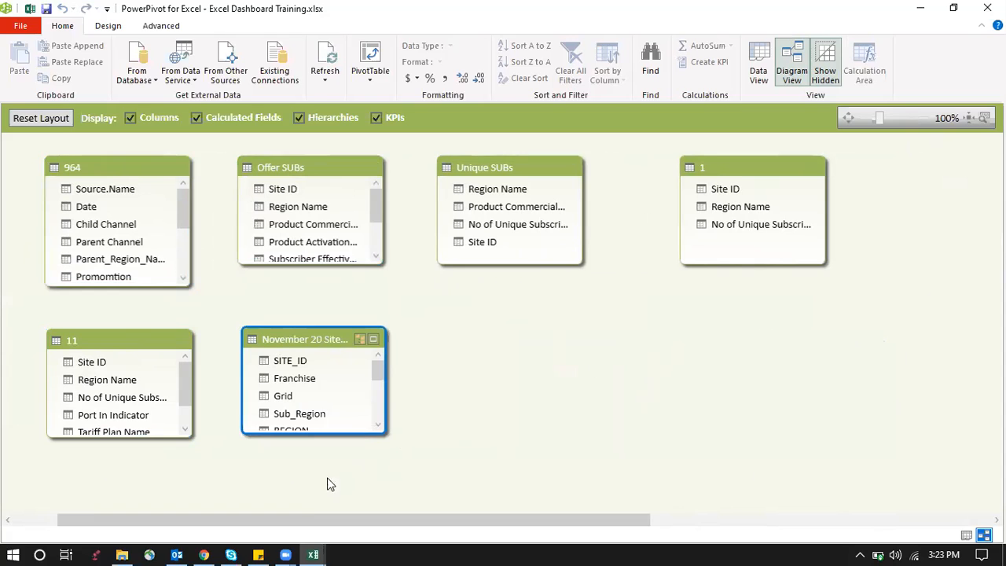
scroll(304, 520, right, 10)
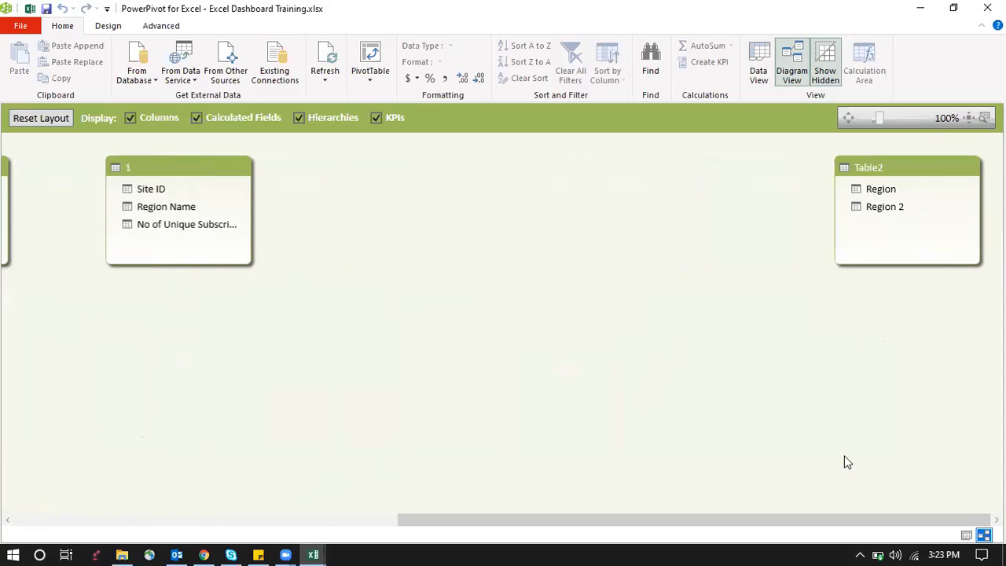
drag(895, 177, 241, 363)
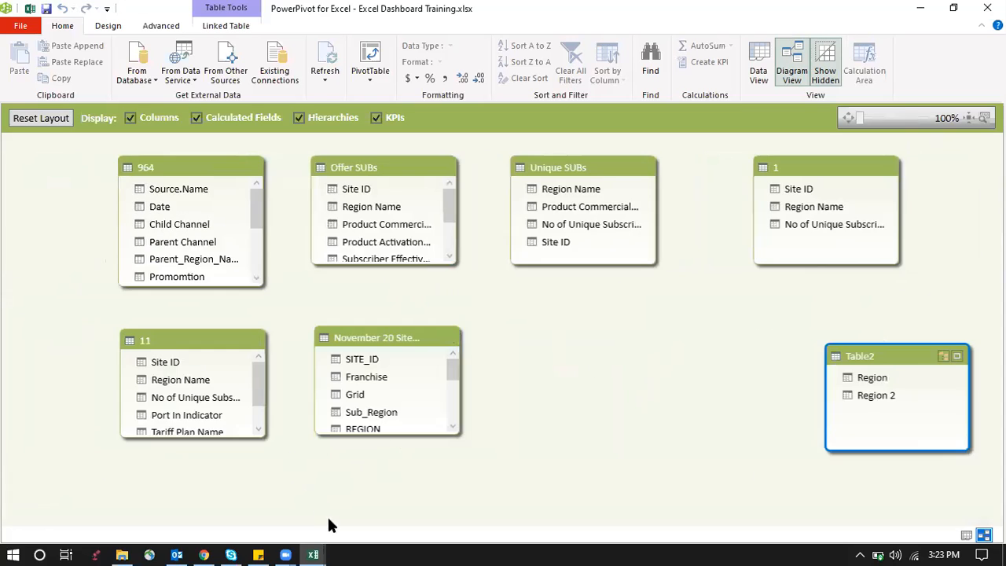
drag(857, 355, 586, 340)
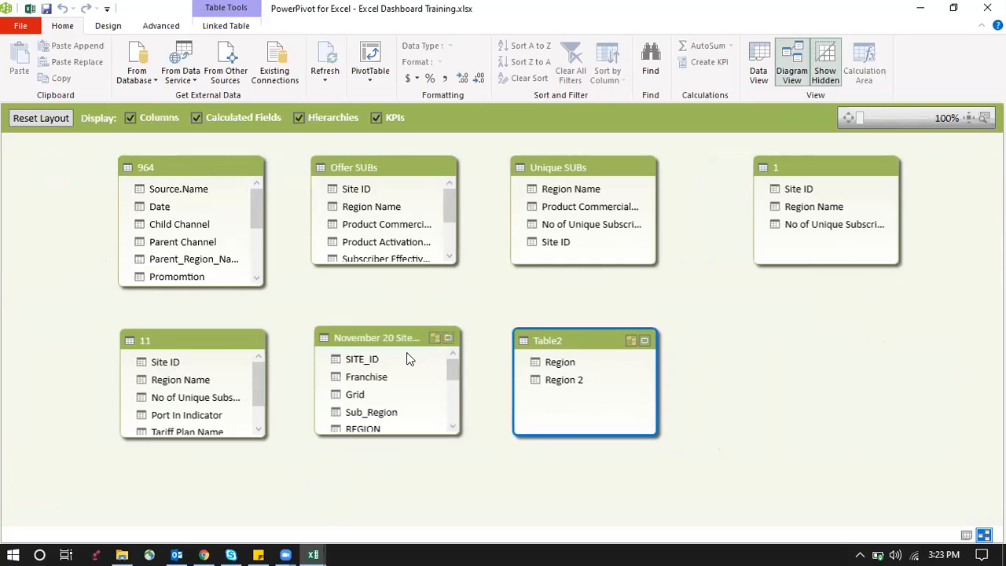
Relate the Site ID fields of Offer SUBs, 11, Unique SUBs and 1 to SITE_ID in November 20 Site Tagging.
click(363, 359)
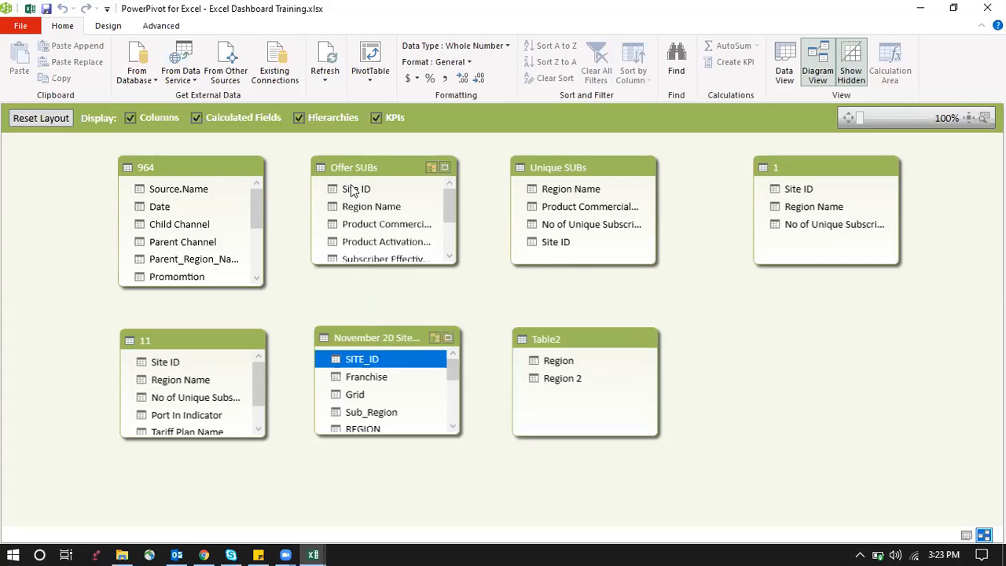
drag(335, 367, 334, 189)
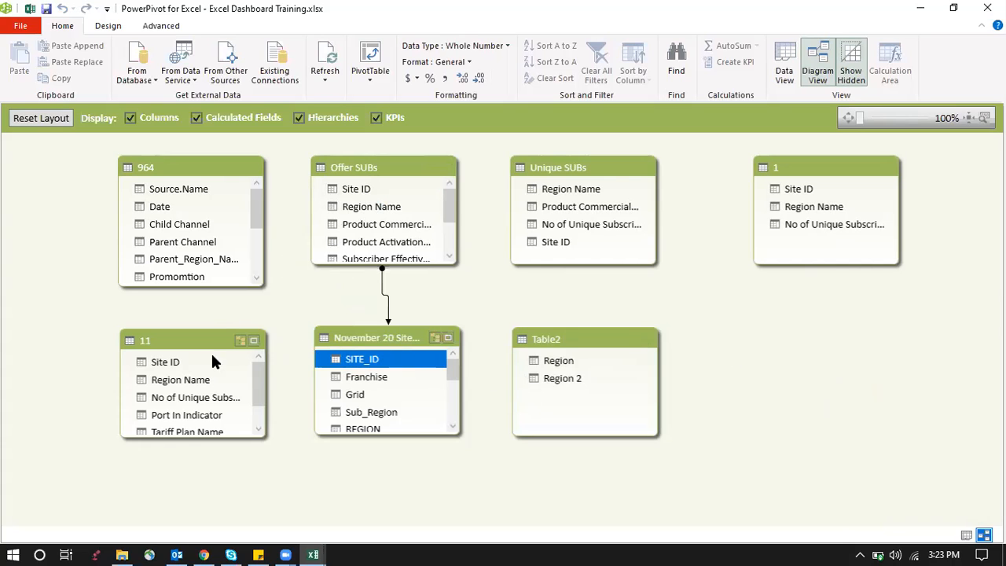
drag(187, 360, 363, 362)
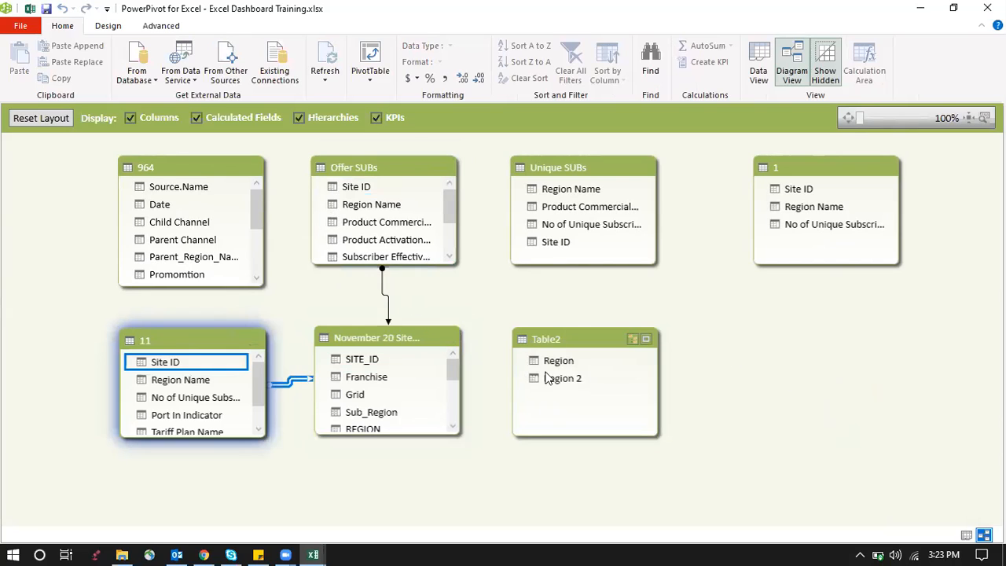
drag(552, 246, 390, 358)
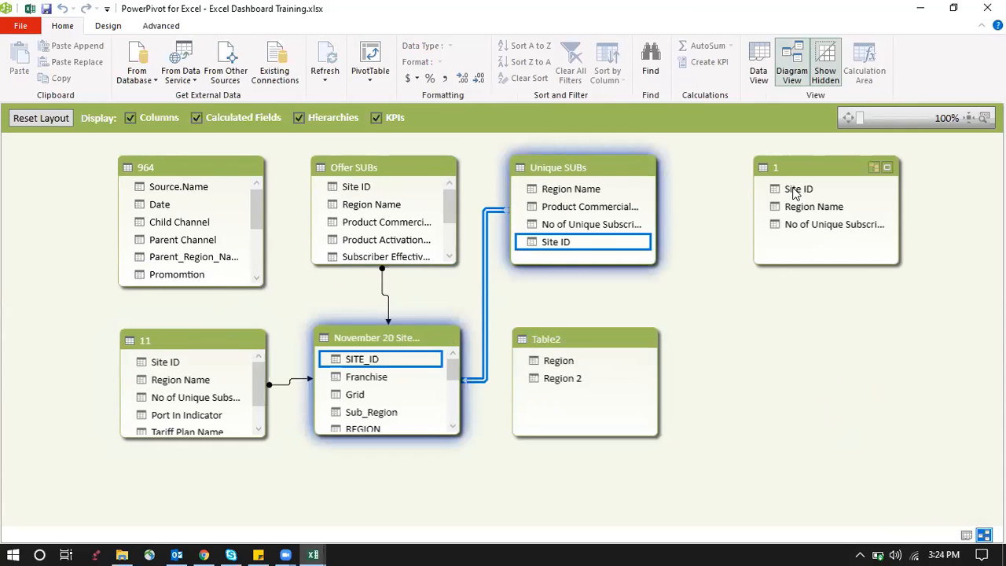
drag(795, 194, 416, 358)
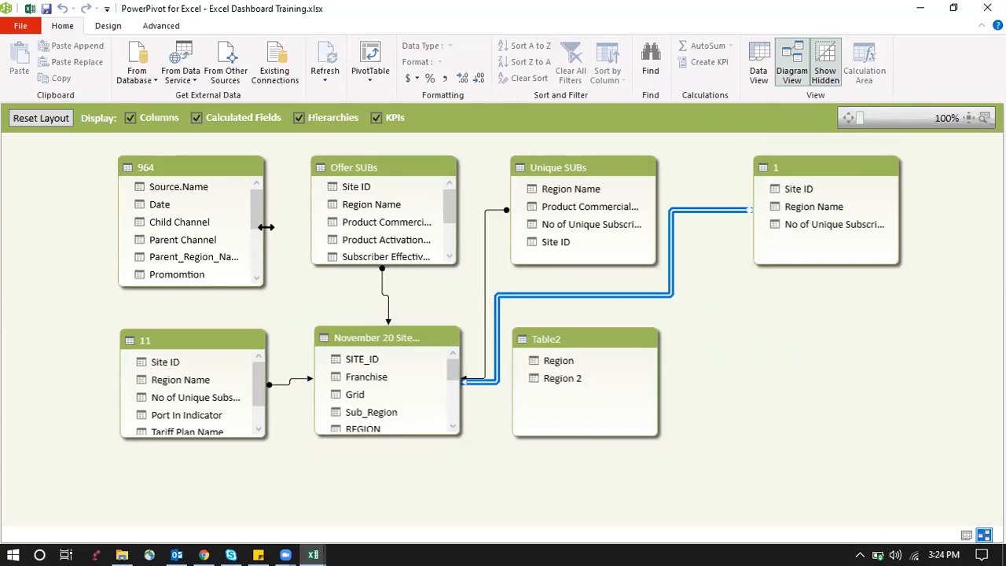
mouse_move(255, 207)
mouse_down()
mouse_move(255, 260)
mouse_move(256, 194)
mouse_up()
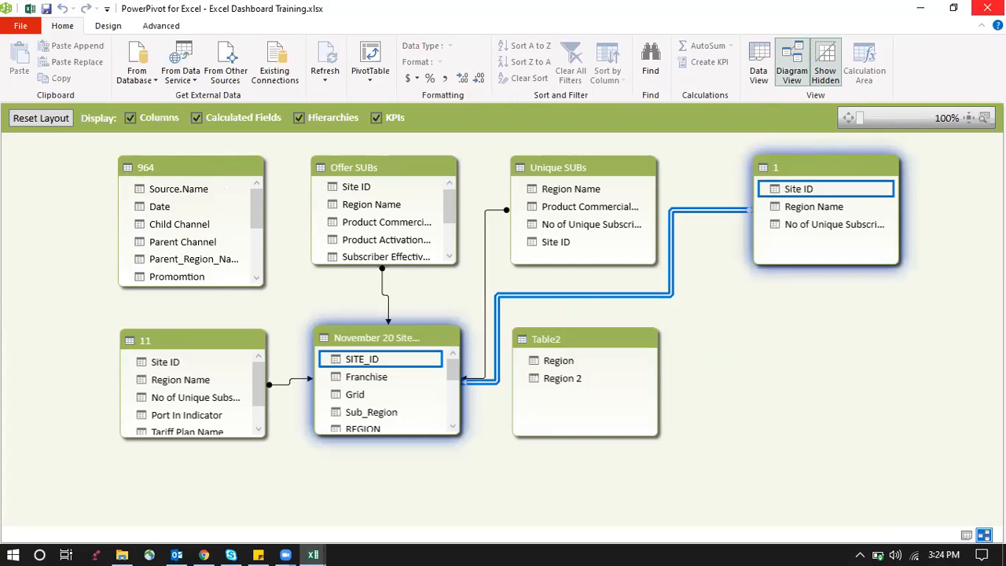
Close PowerPivot, return to the Excel workbook and add a blank worksheet with the Workbook Queries pane closed.
click(984, 11)
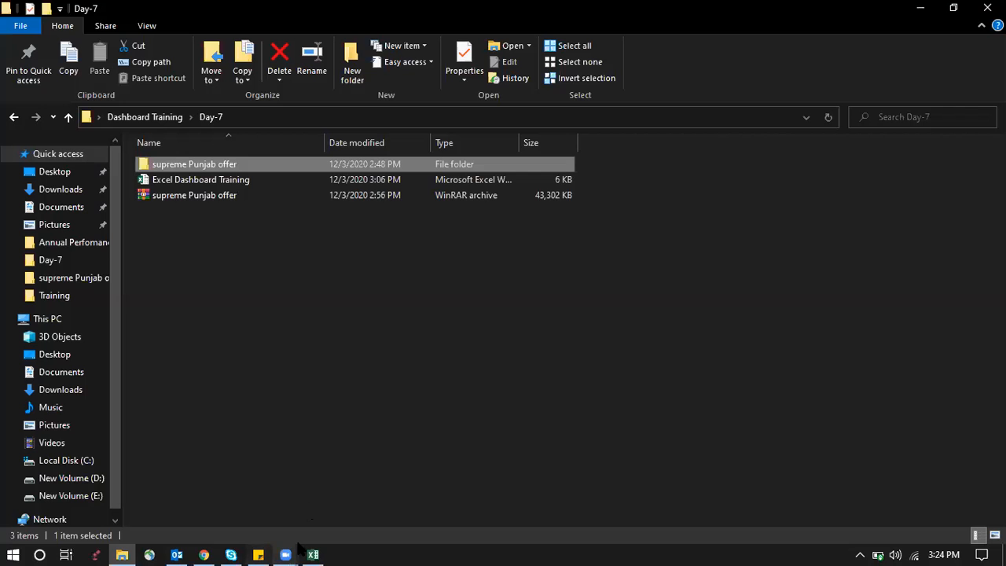
click(312, 554)
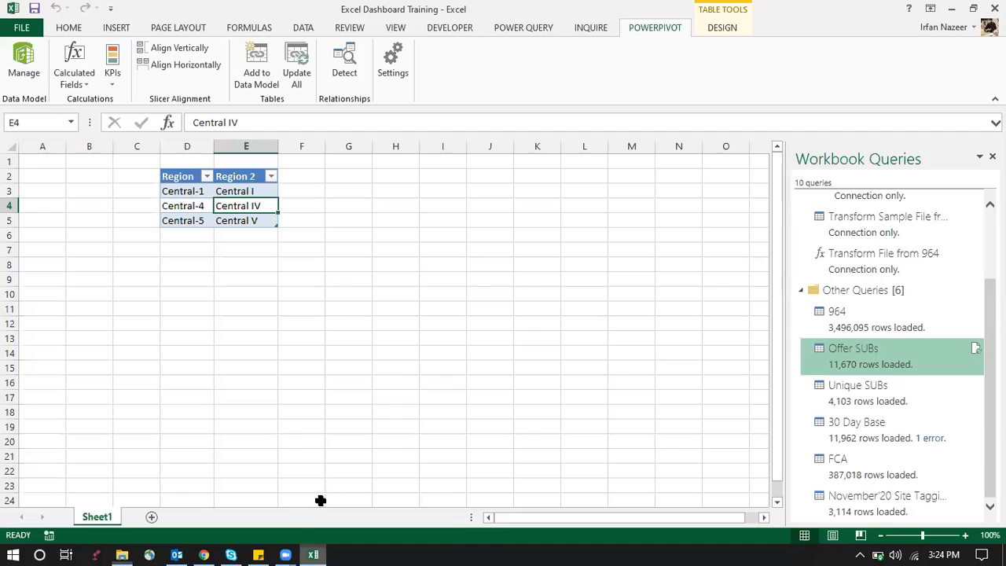
click(217, 311)
click(69, 28)
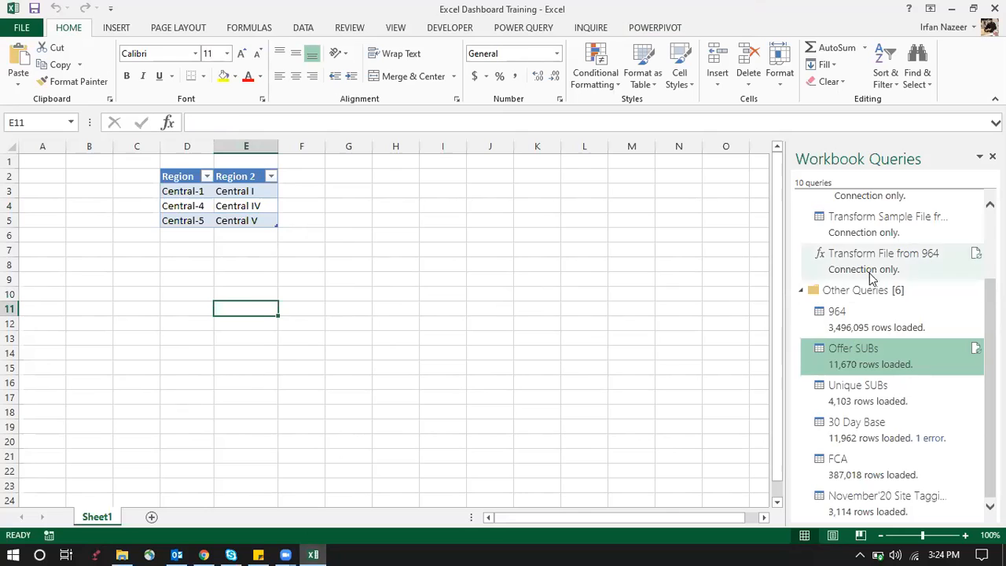
click(152, 518)
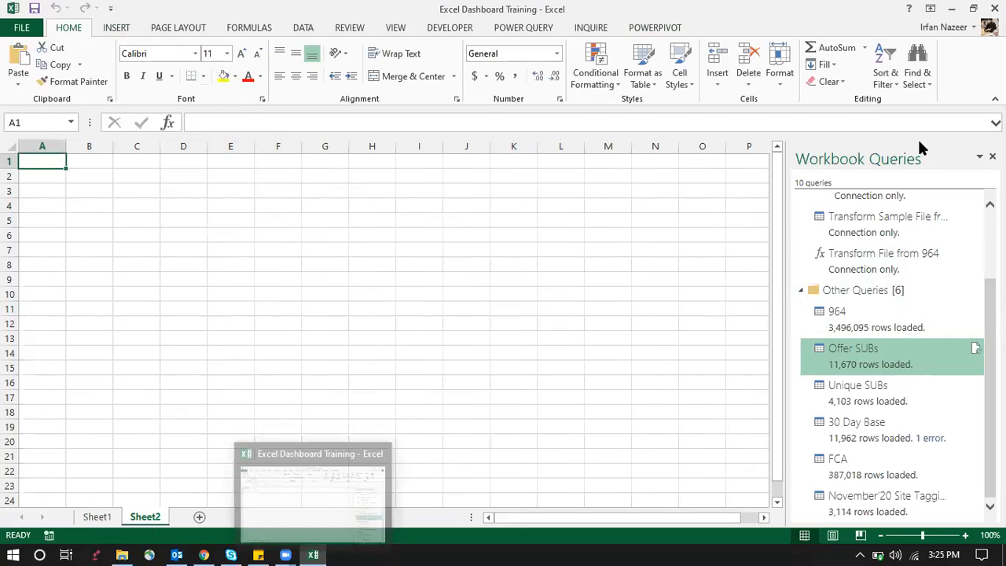
click(991, 157)
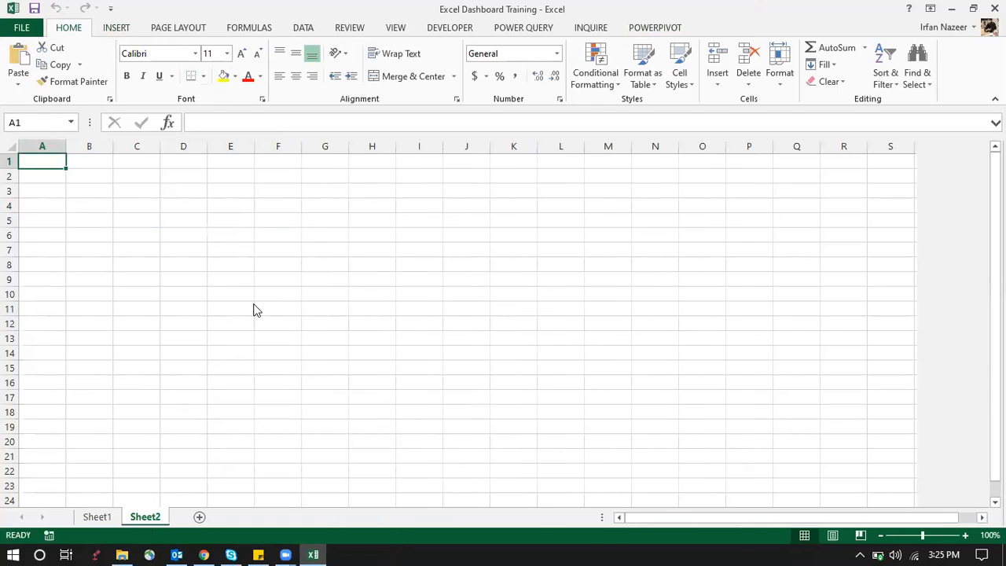
Start a PivotTable on Sheet2 with Tables in Workbook Data Model as its external data source.
click(116, 27)
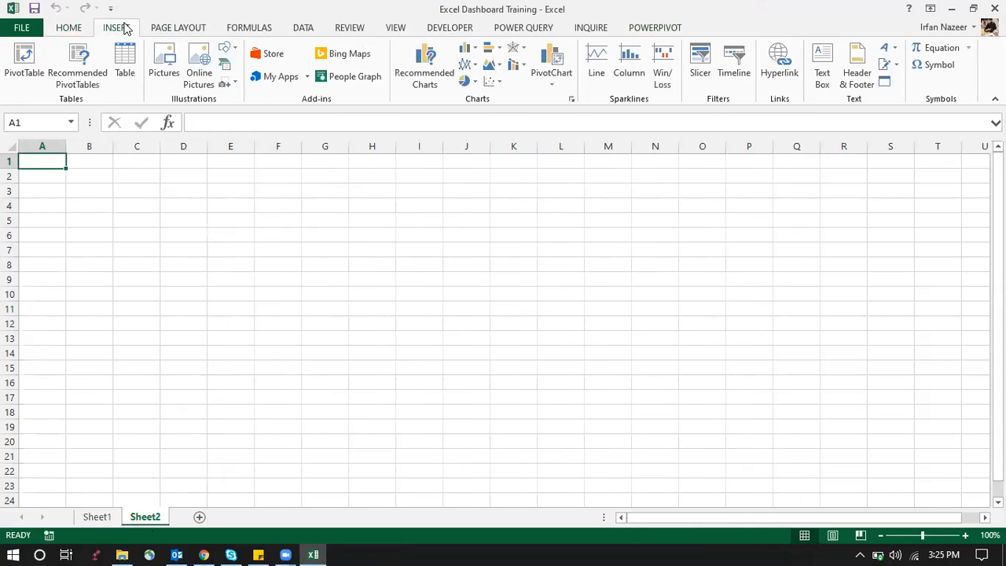
click(24, 71)
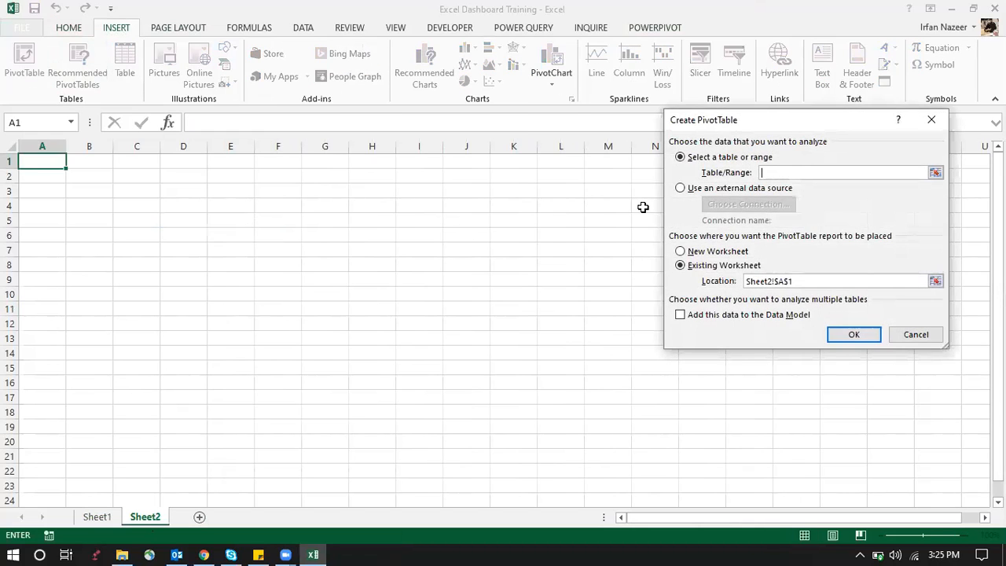
drag(718, 126, 369, 126)
click(361, 188)
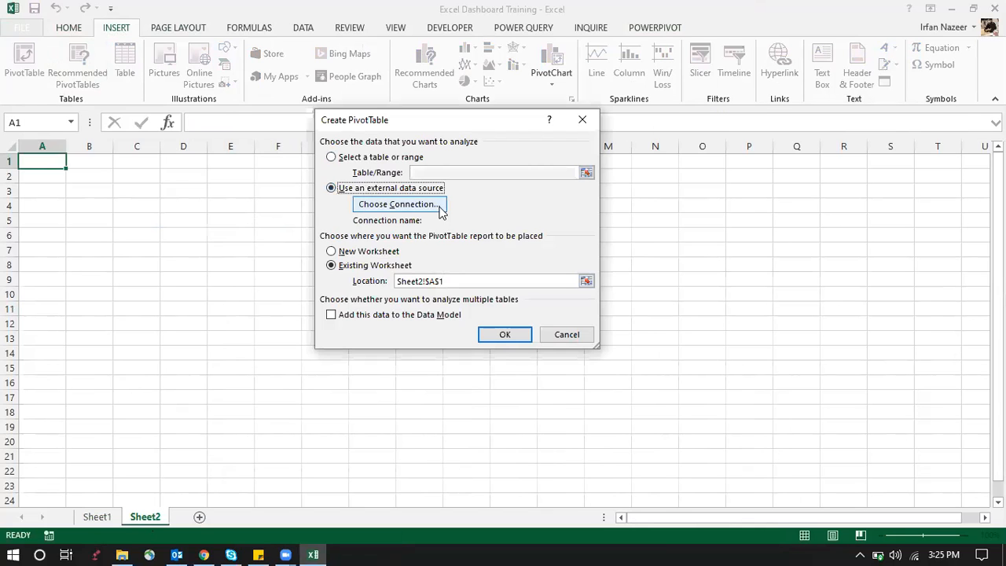
click(425, 204)
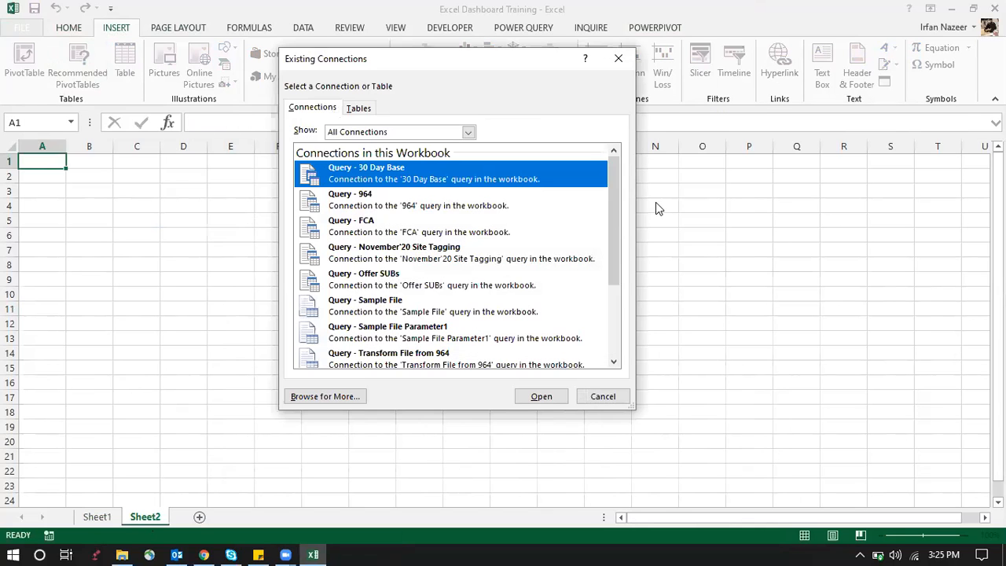
click(359, 108)
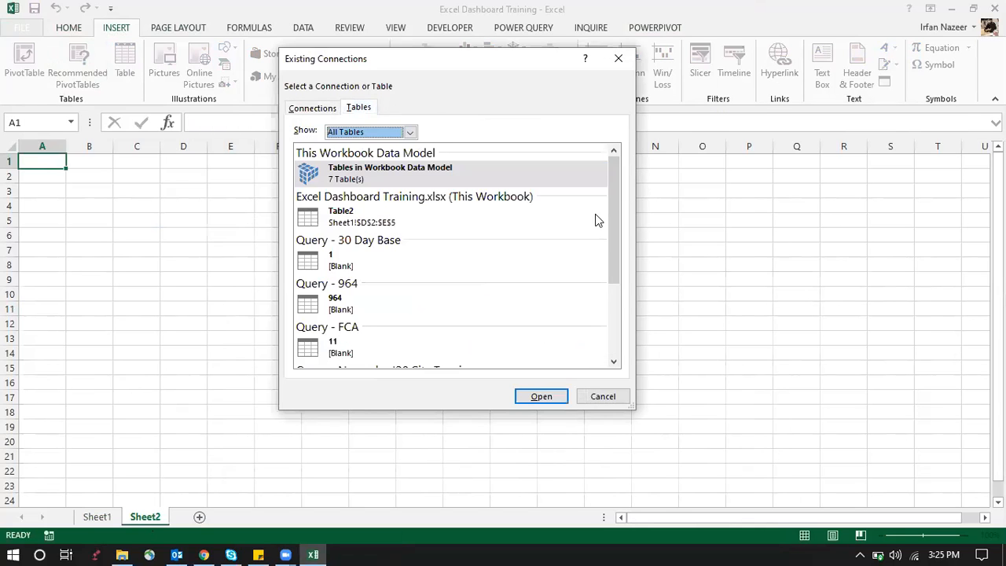
drag(617, 202, 617, 208)
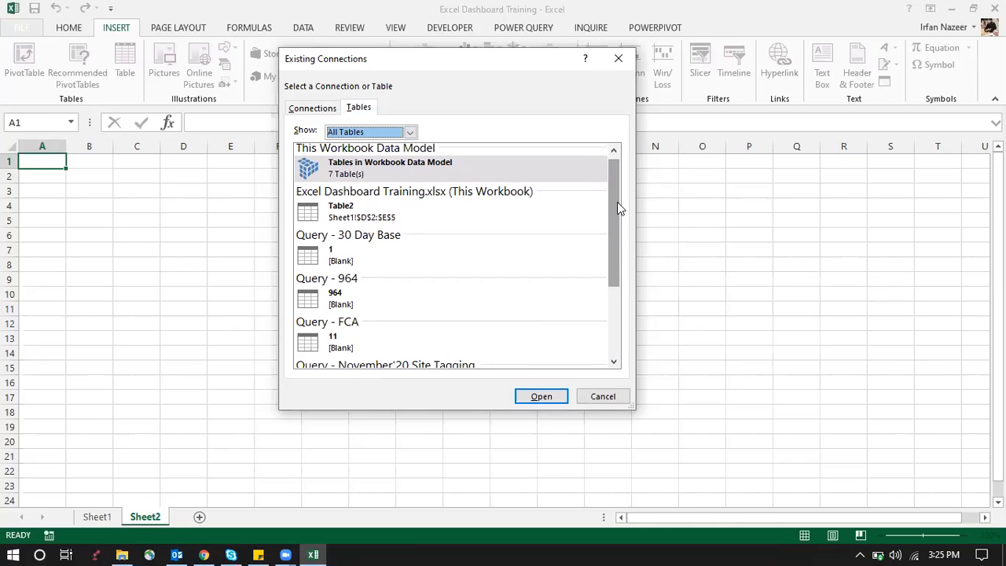
drag(618, 208, 620, 187)
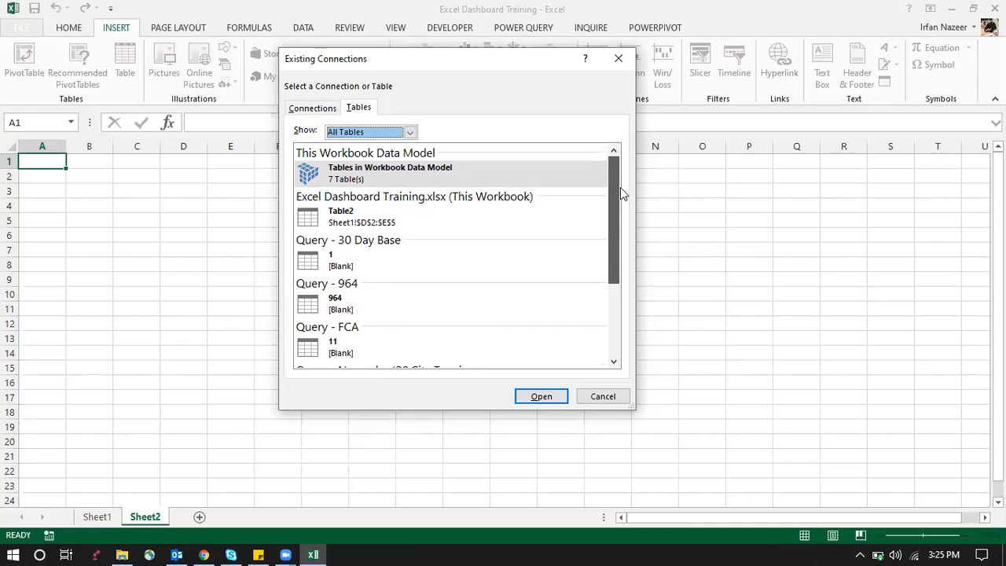
click(444, 175)
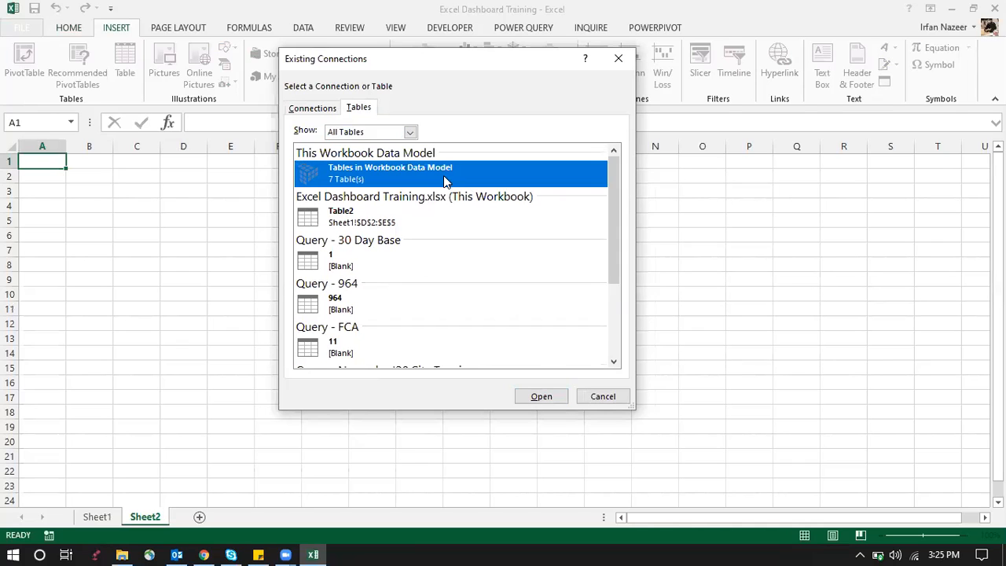
click(540, 397)
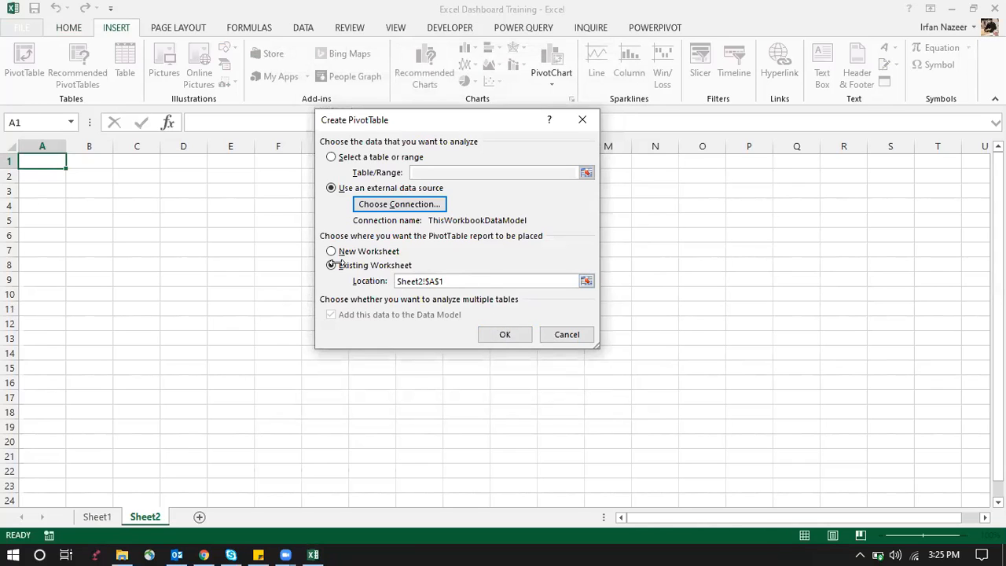
Place the PivotTable at cell A3 of the existing Sheet2 and create it.
click(487, 280)
click(36, 190)
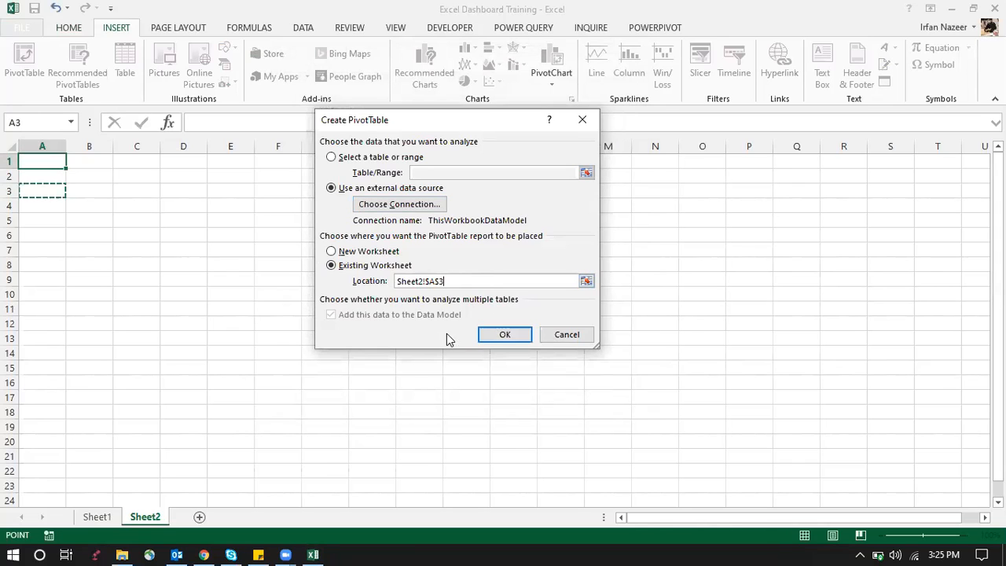
click(498, 334)
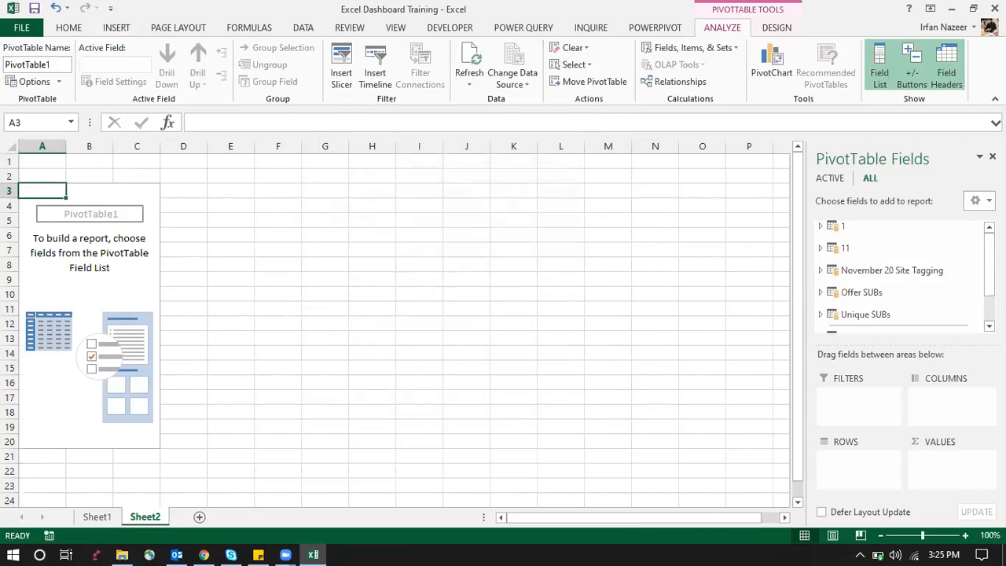
Add Sub_Region from the November 20 Site Tagging table as the PivotTable's row field.
mouse_move(989, 264)
mouse_down()
mouse_move(989, 274)
mouse_move(989, 263)
mouse_up()
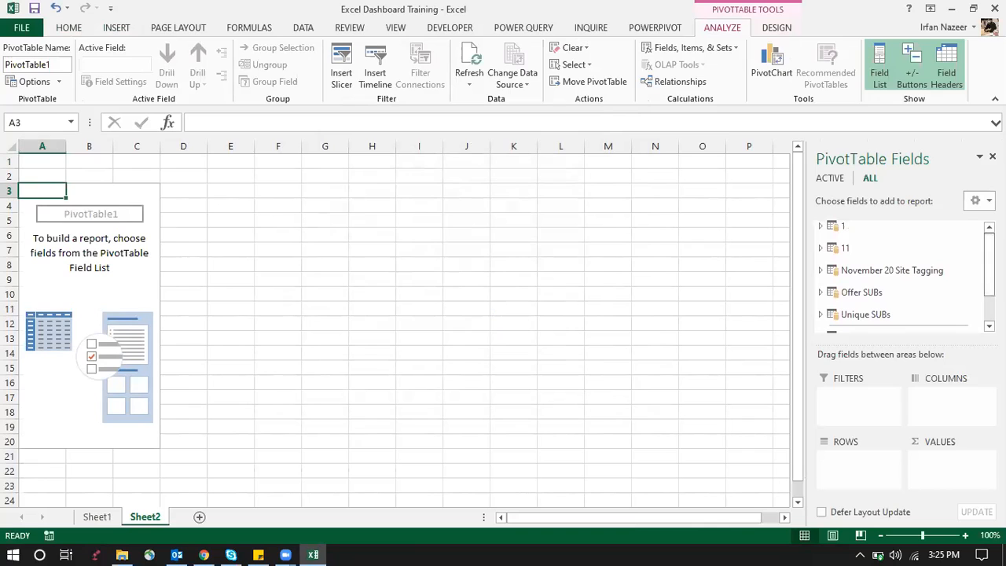
click(903, 271)
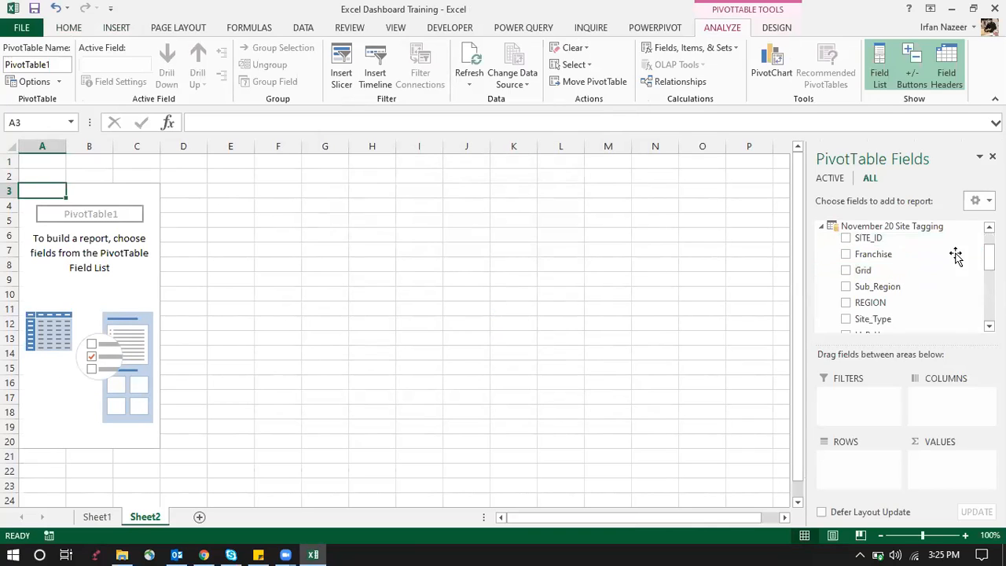
drag(989, 258, 989, 260)
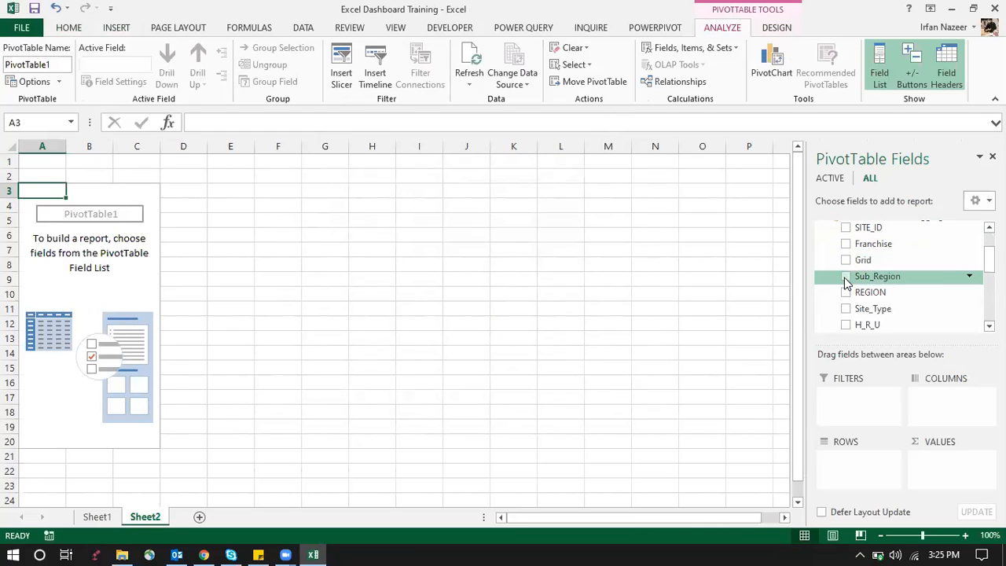
drag(851, 282, 852, 457)
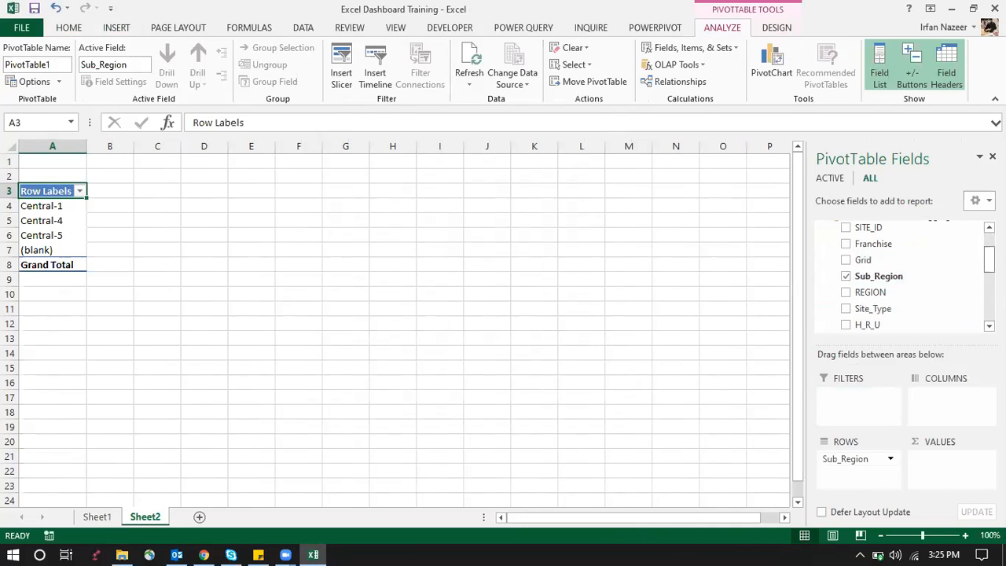
Add No of Unique Subscribers from table 1 to the PivotTable's values.
scroll(864, 275, up, 4)
click(820, 255)
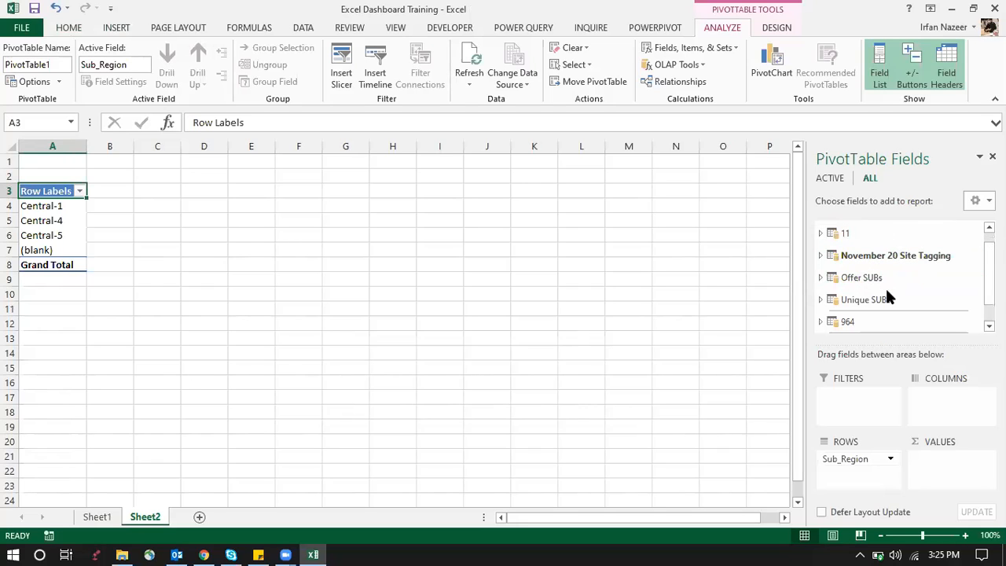
scroll(886, 297, down, 1)
scroll(885, 293, up, 2)
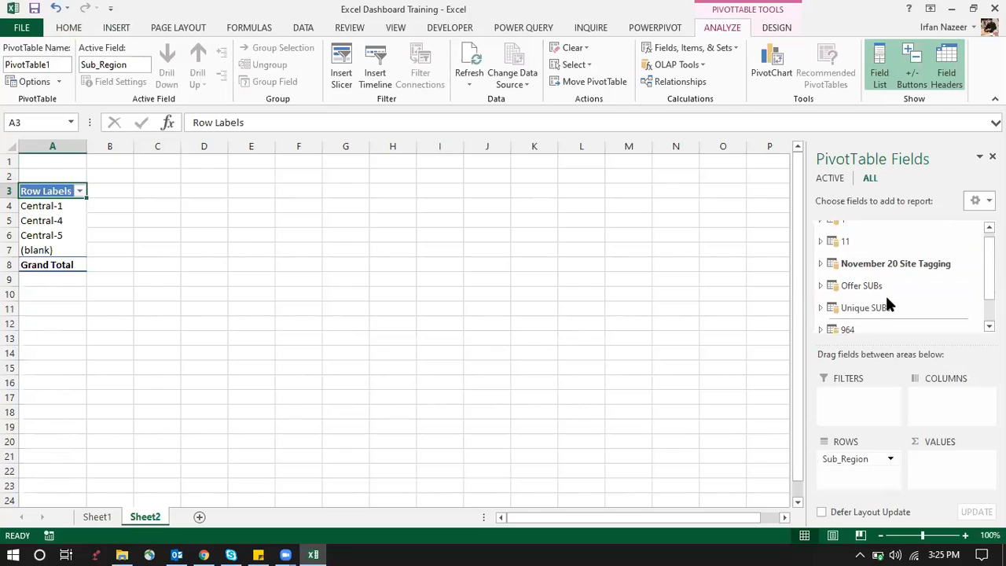
click(819, 226)
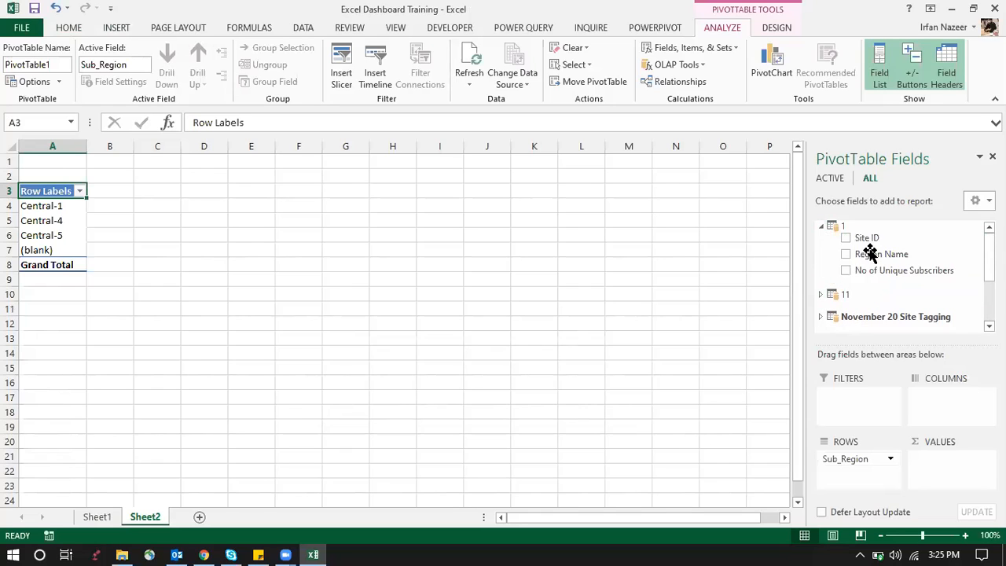
drag(897, 271, 951, 459)
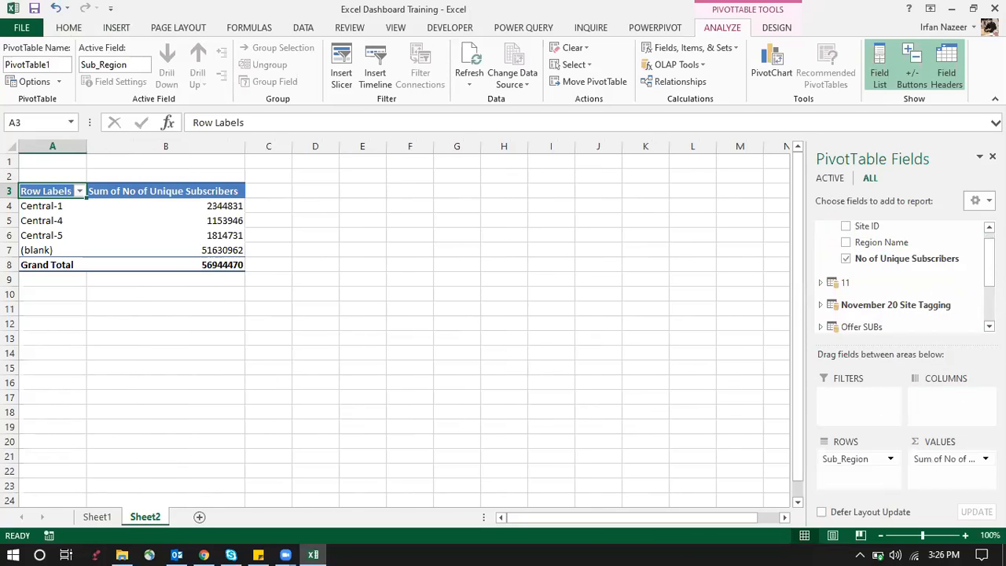
Add No of Unique Subscribers from the Unique SUBs table as a second value field in the PivotTable.
scroll(958, 251, up, 1)
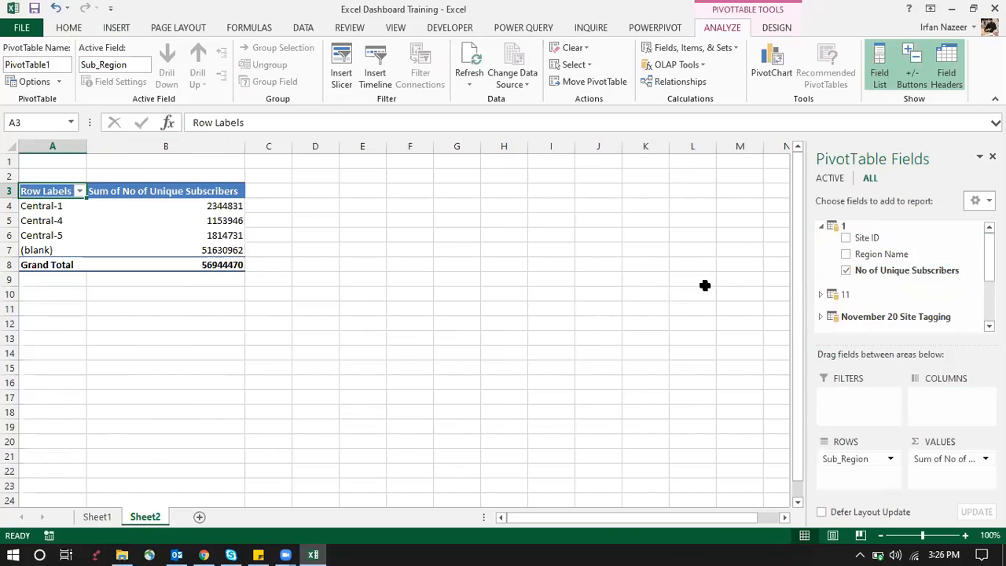
click(817, 226)
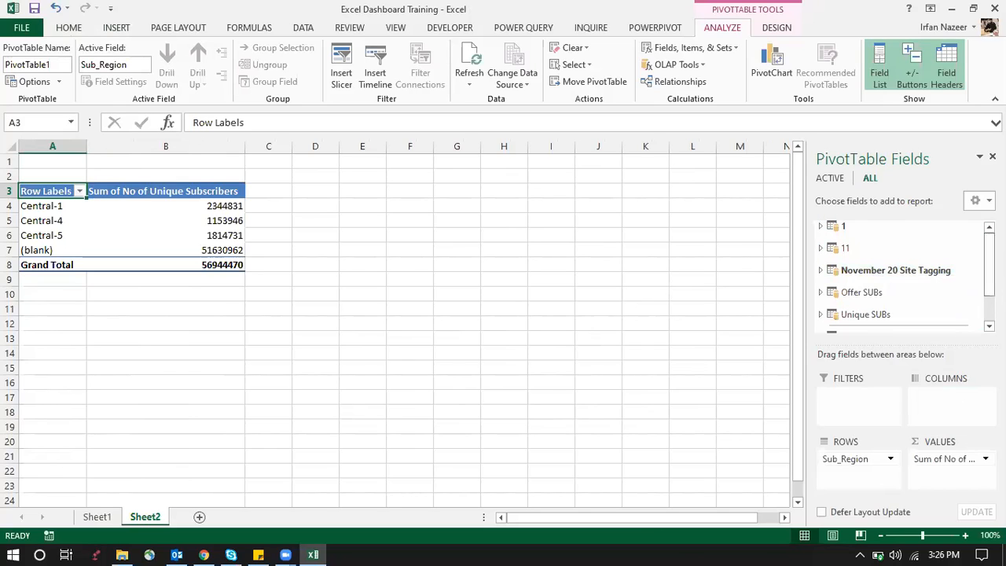
scroll(821, 303, down, 1)
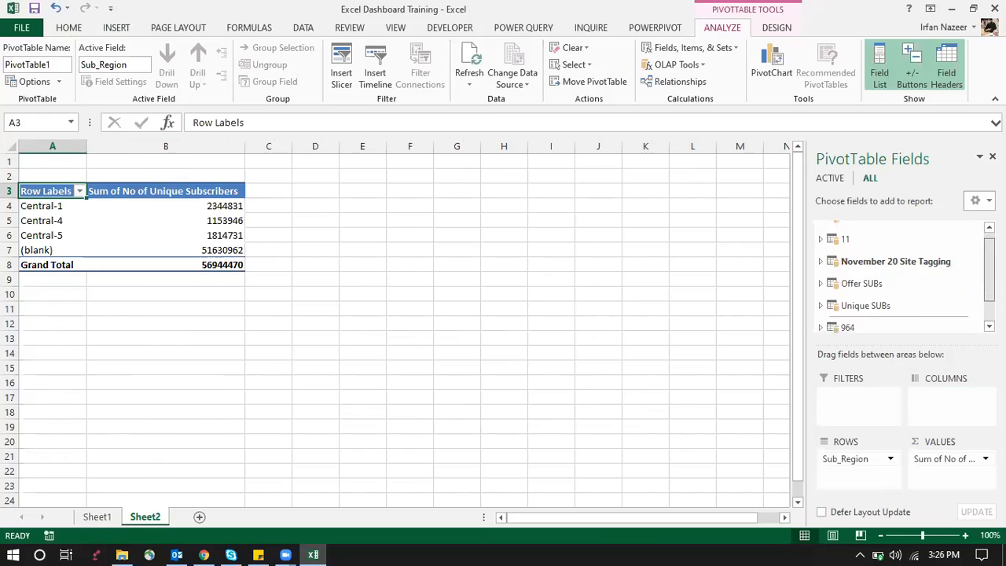
click(819, 299)
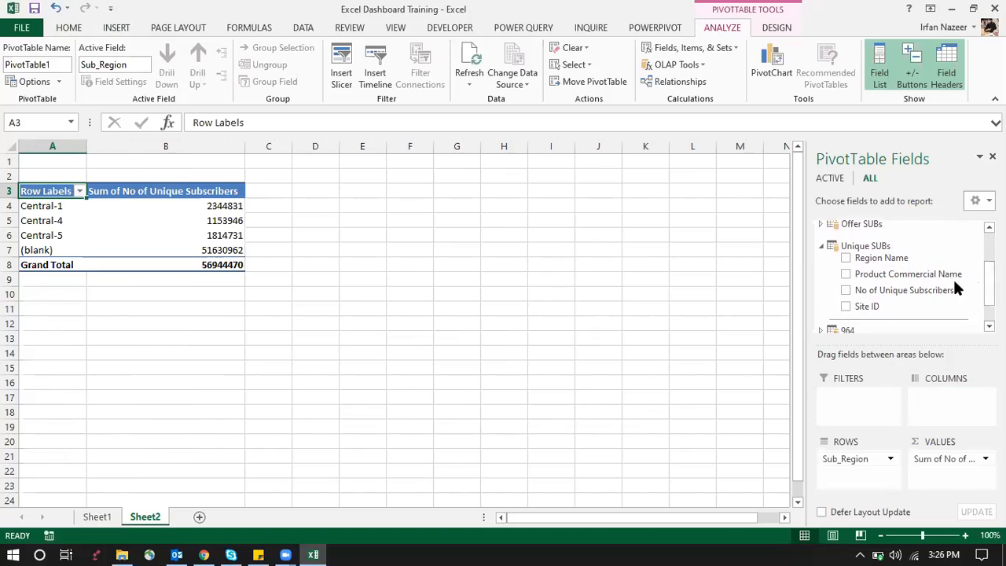
drag(895, 291, 957, 472)
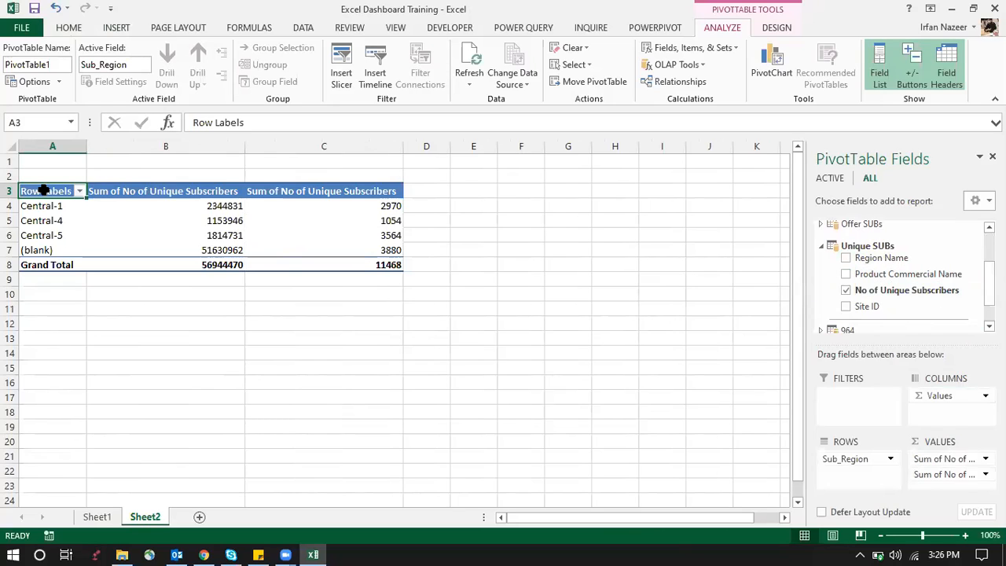
Rename the PivotTable's row labels header in A3 to Region.
click(176, 190)
key(Down)
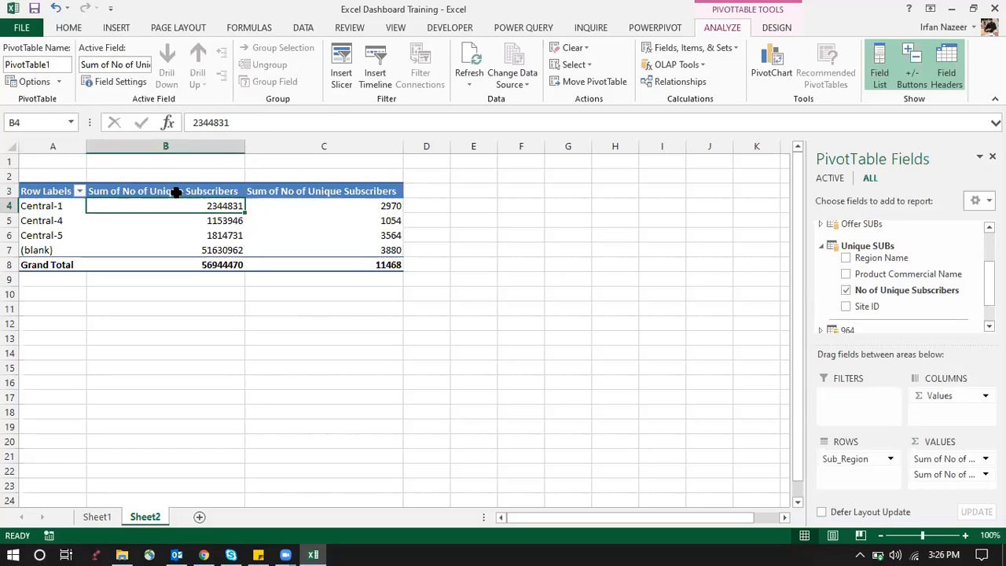
key(Left)
key(Up)
text(Region)
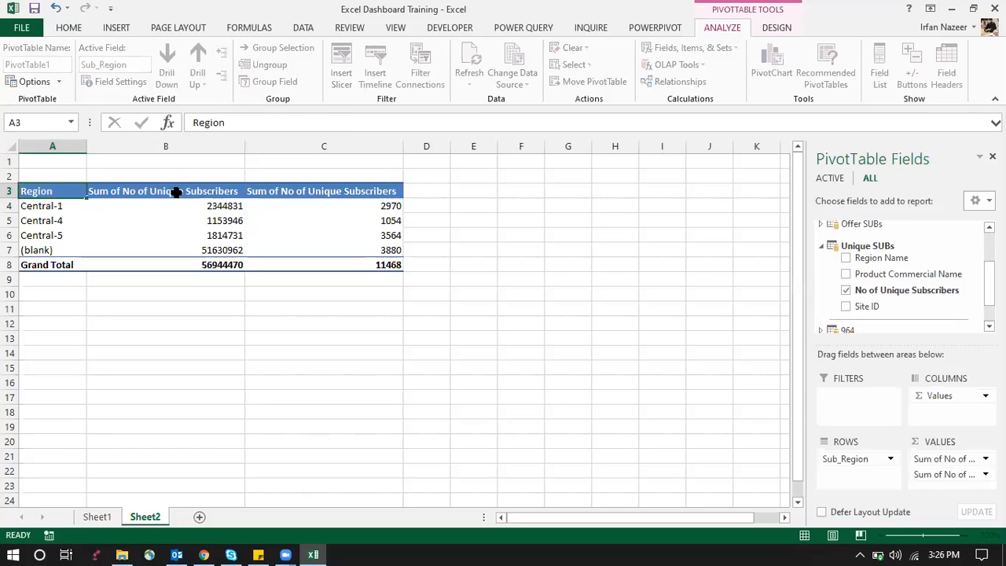
Rename the first value column's header in B3 to 30 Day Base.
key(Tab)
text(30)
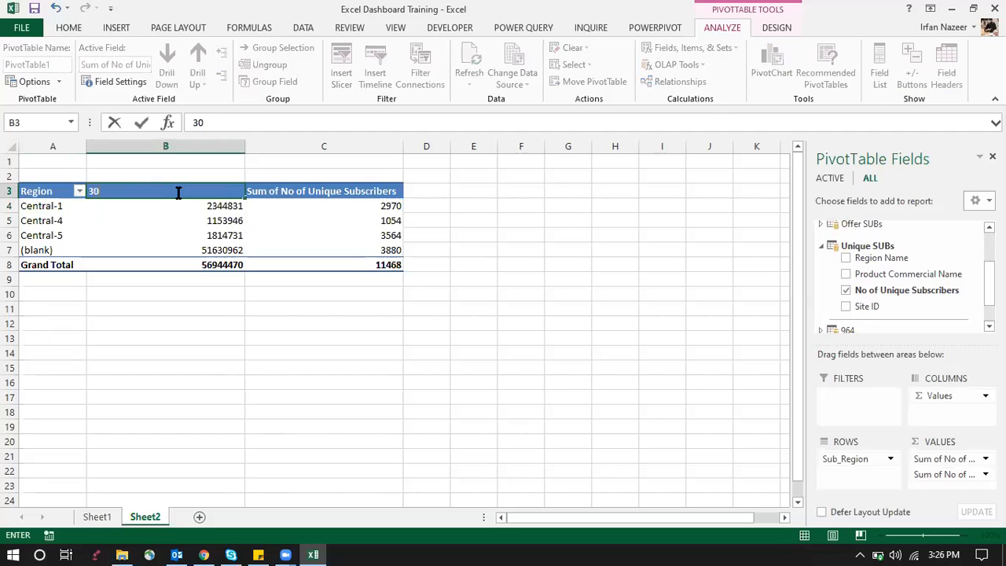
text( day bas)
key(BackSpace)
key(BackSpace)
key(BackSpace)
text(b)
key(BackSpace)
text(Base)
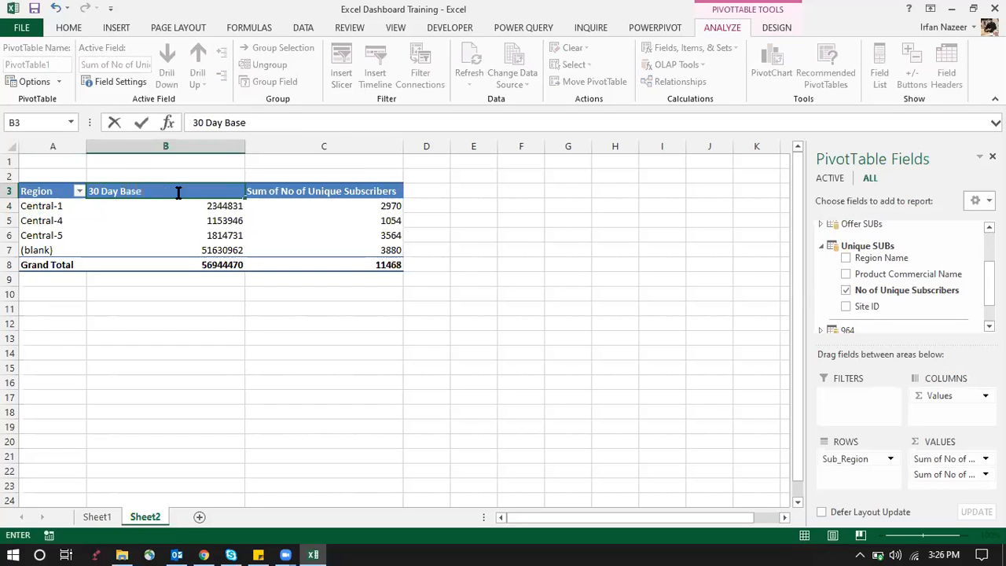
key(Return)
Widen column C slightly and rename the second value column's header in C3 to Unique Subscribers.
key(Up)
key(Right)
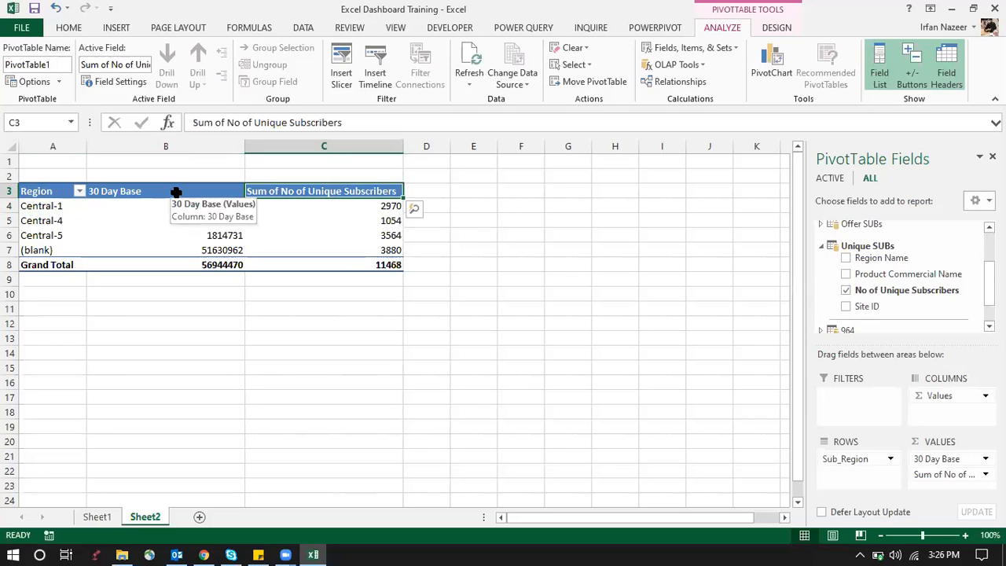
drag(403, 146, 425, 147)
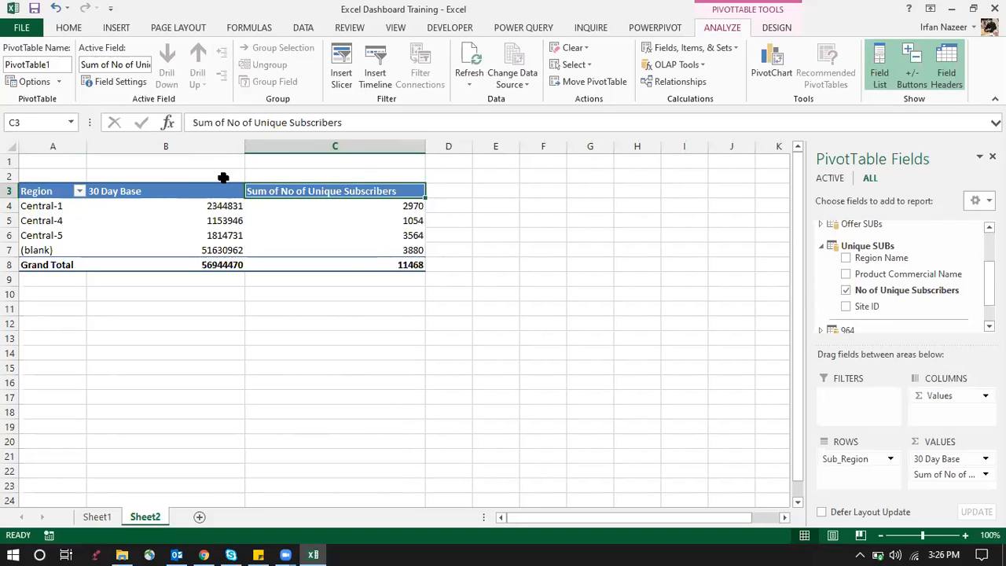
text(Unique S)
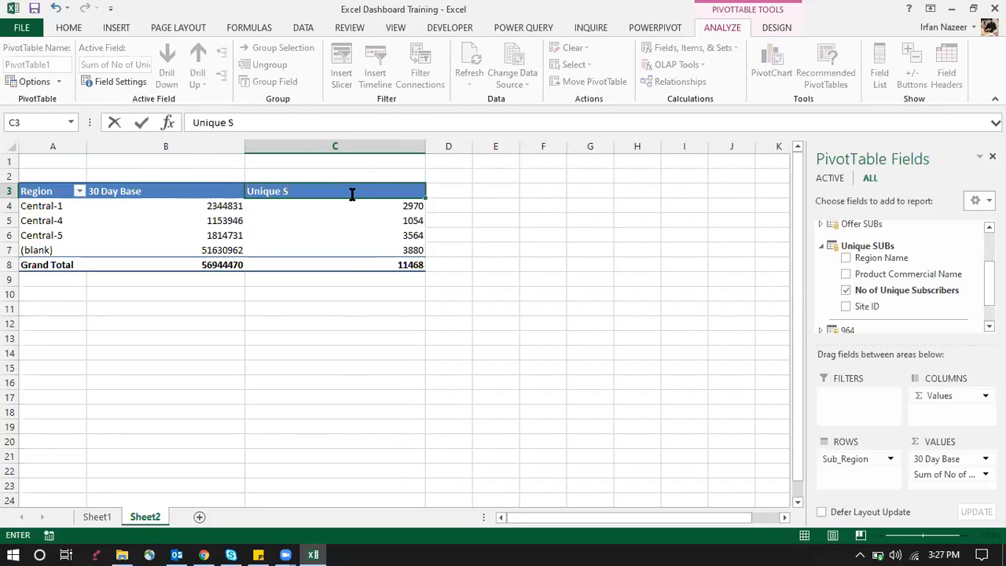
text(ubscri)
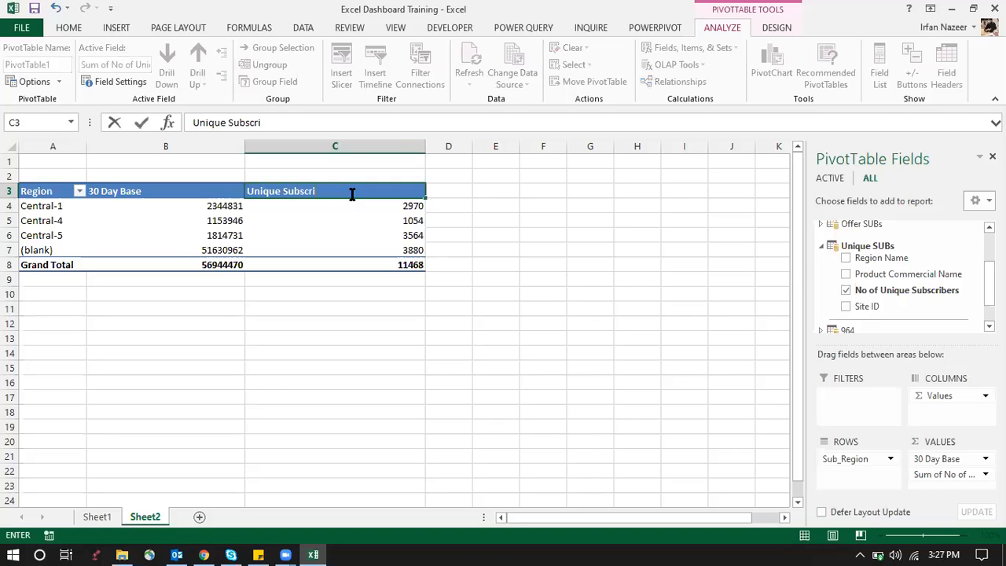
text(e)
key(BackSpace)
text(bers)
key(Return)
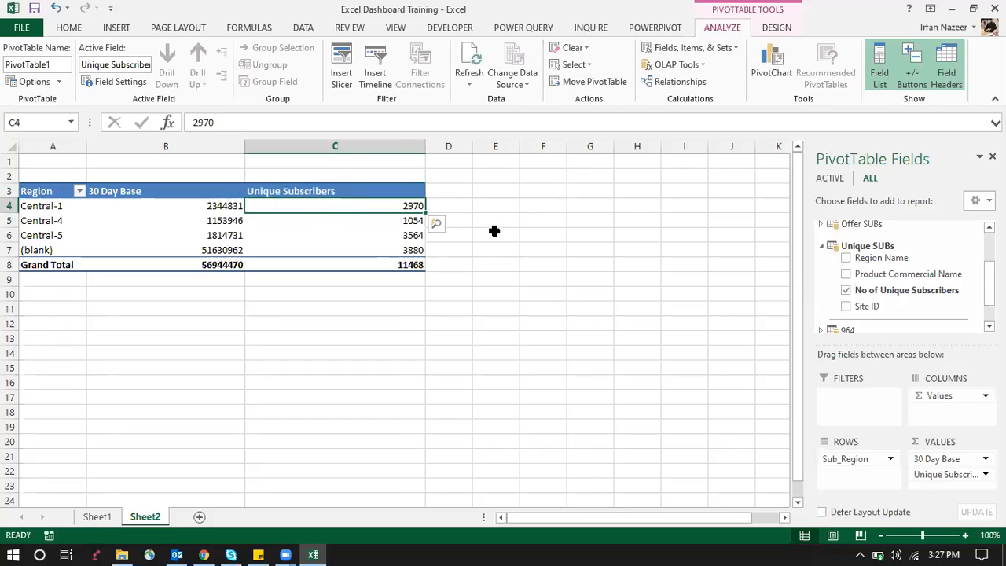
Filter the PivotTable's Region field to exclude the (blank) item.
click(78, 191)
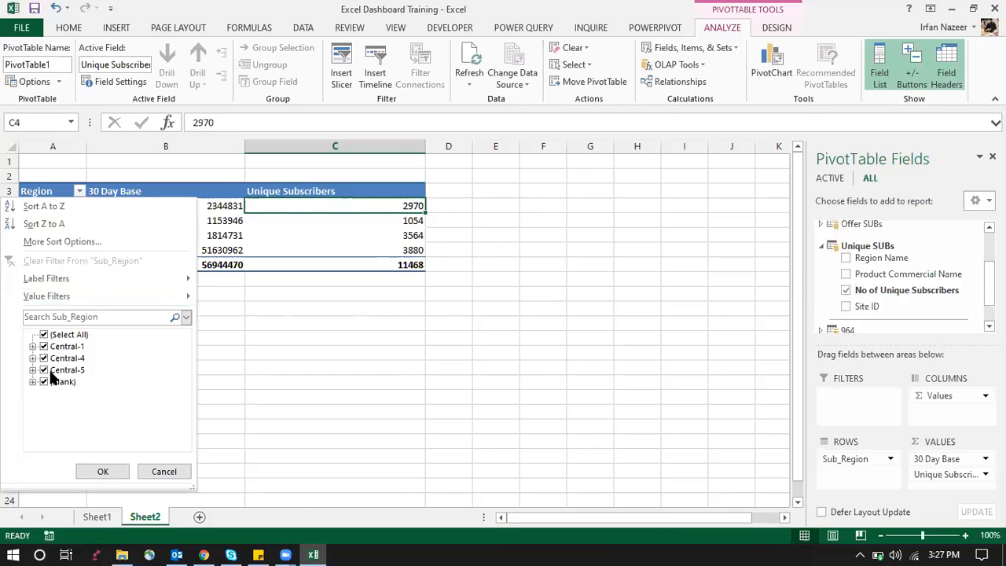
click(44, 382)
click(103, 471)
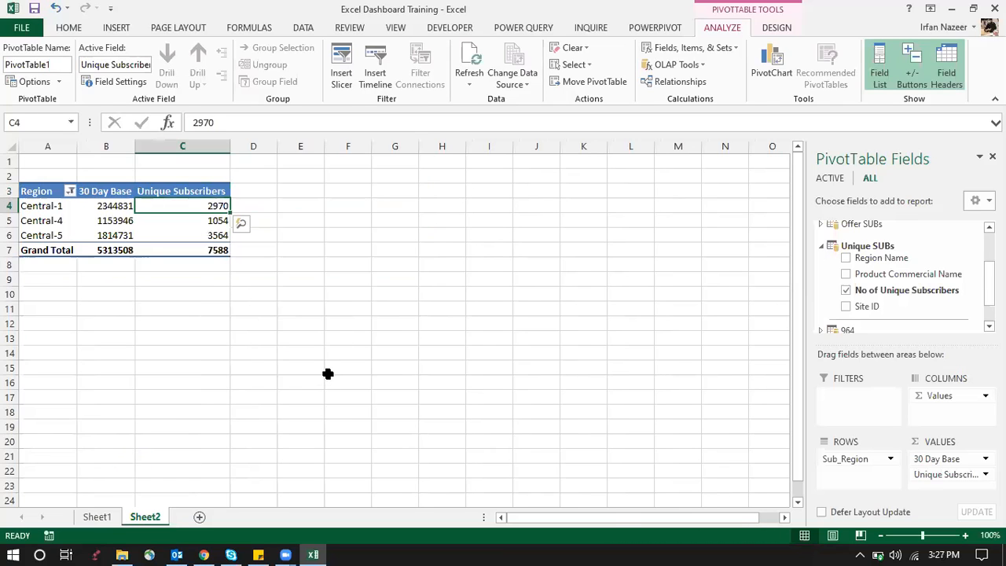
Widen columns B and C to give the PivotTable's value columns more room.
click(330, 369)
drag(133, 147, 172, 153)
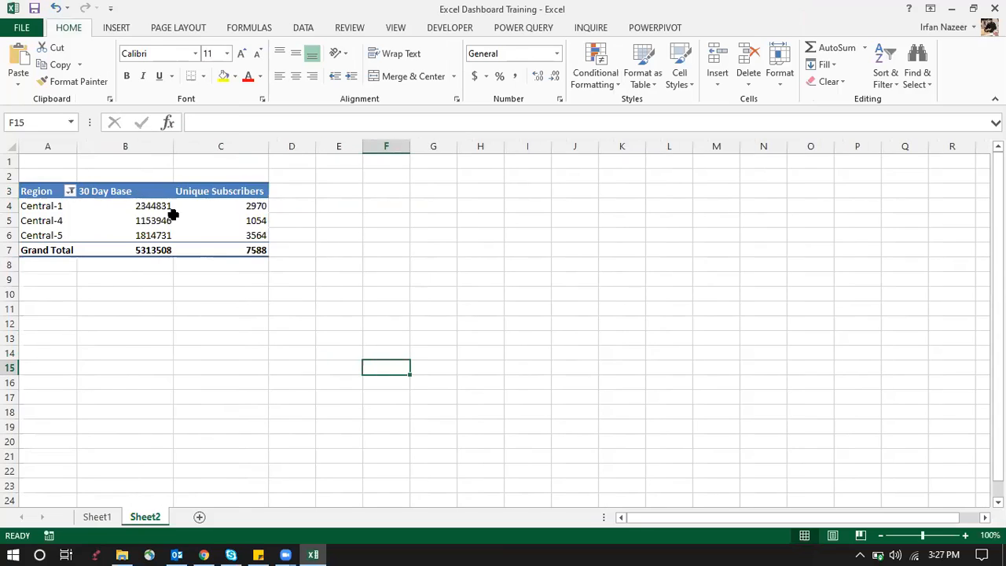
drag(268, 147, 273, 148)
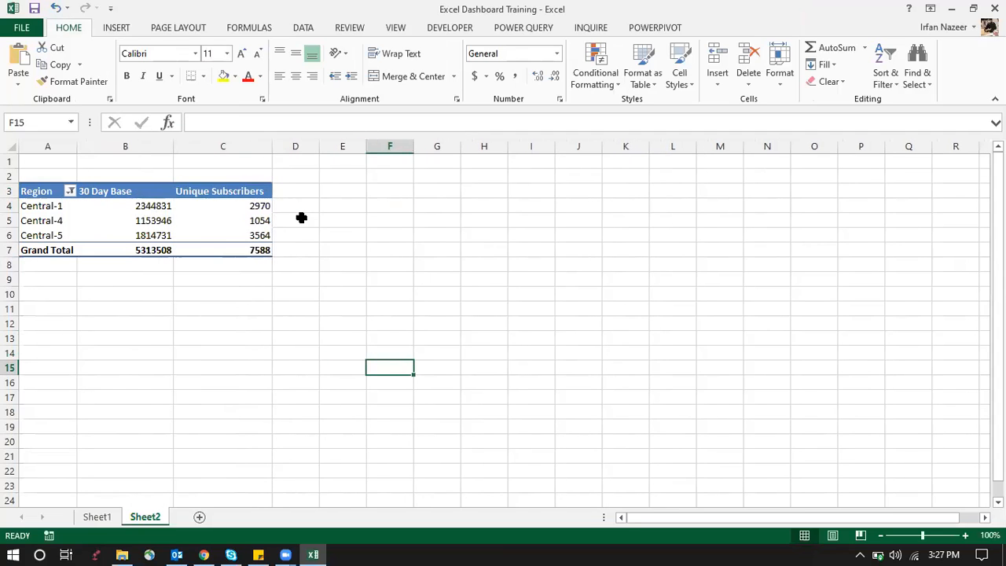
click(307, 205)
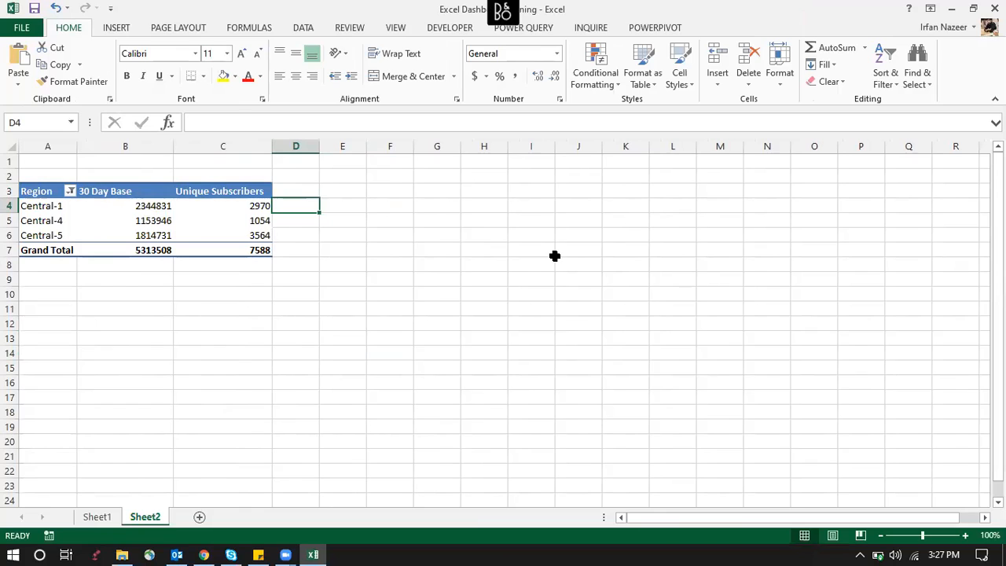
click(245, 195)
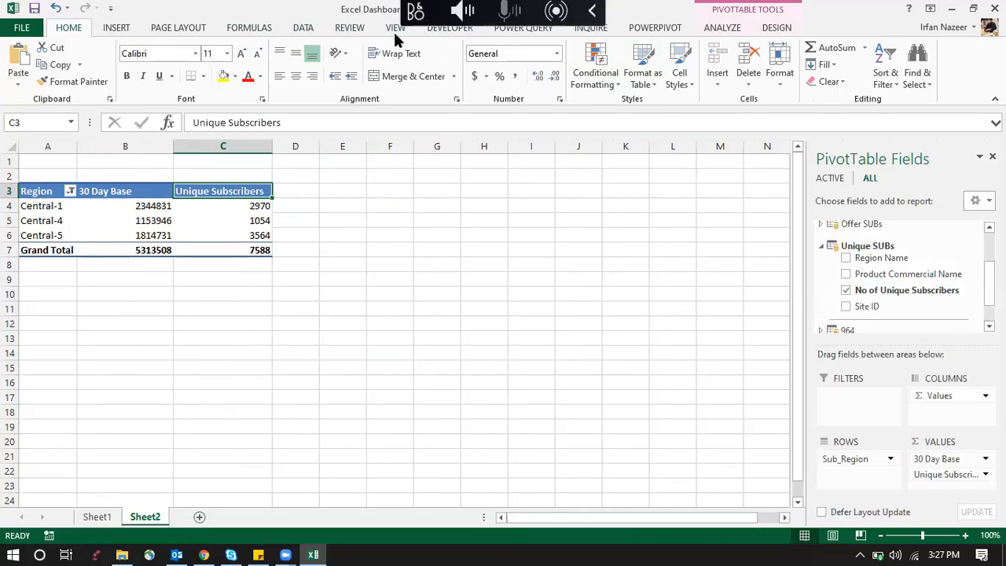
click(721, 27)
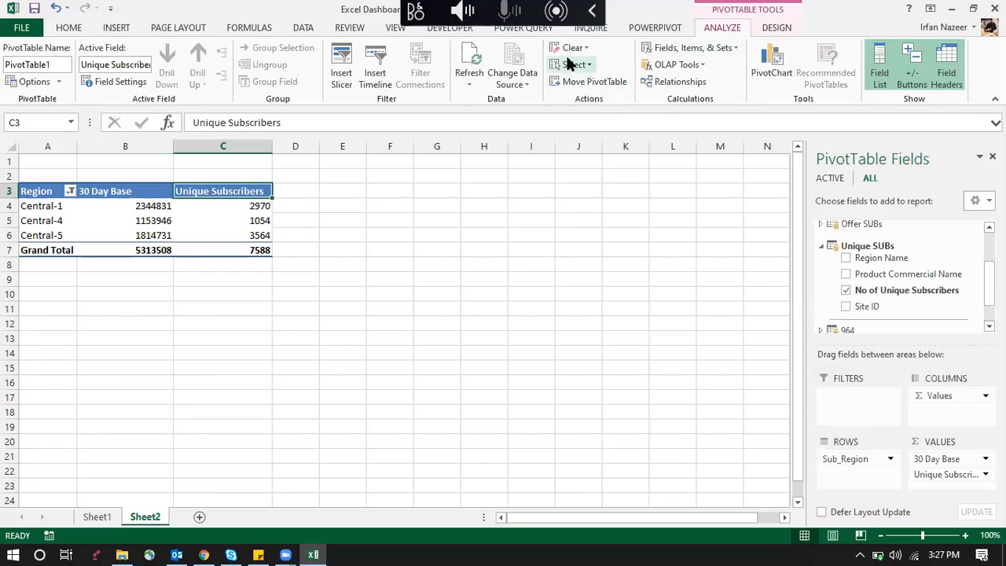
click(667, 45)
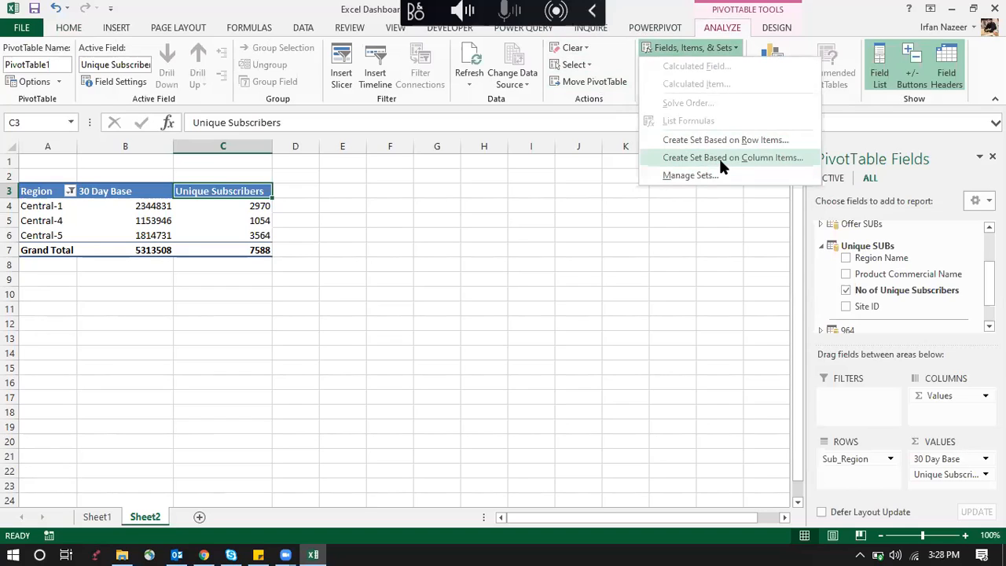
click(637, 199)
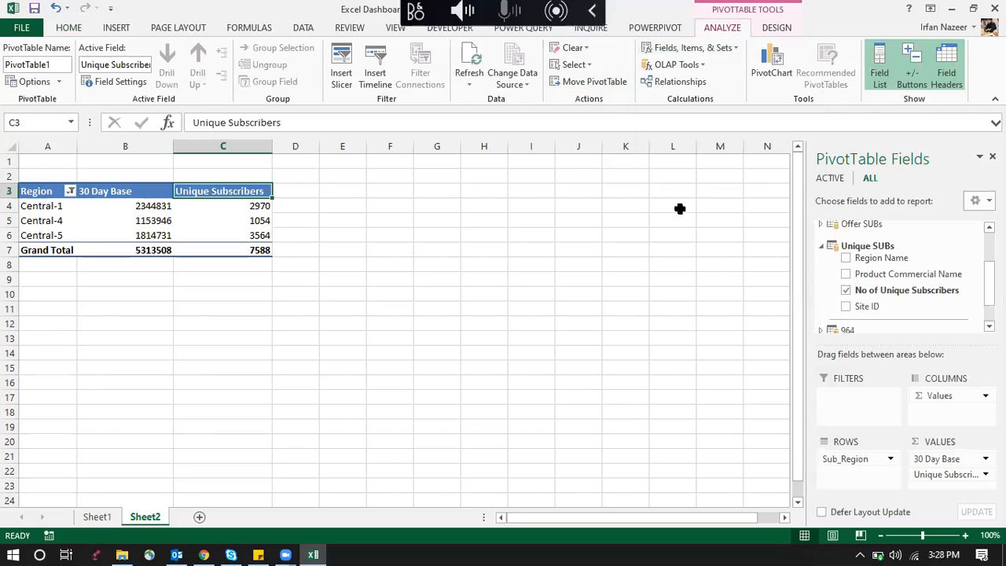
Add Grid from the November 20 Site Tagging table below Sub_Region in the rows, and widen columns B and C.
click(821, 246)
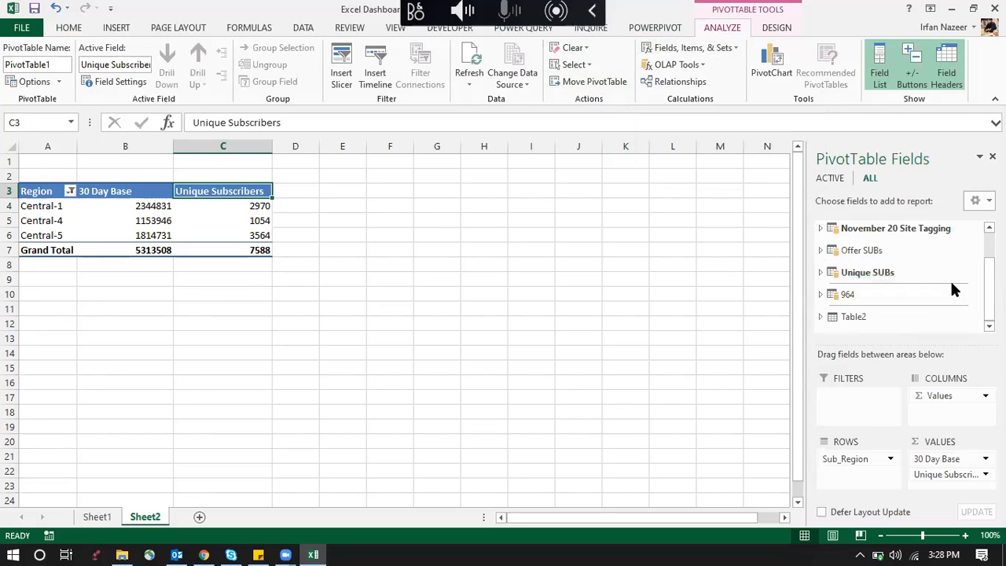
scroll(864, 267, up, 1)
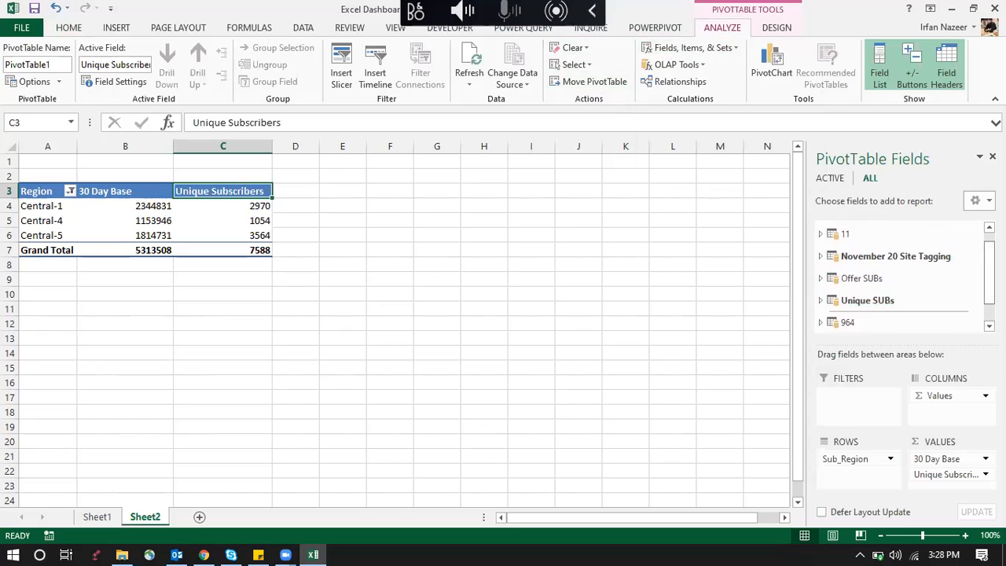
click(819, 256)
scroll(903, 275, down, 2)
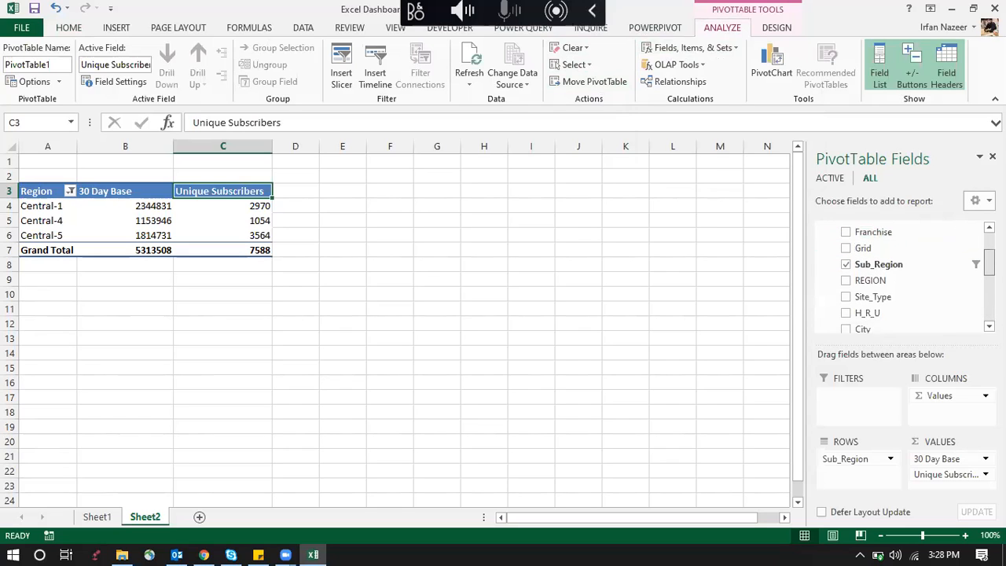
scroll(904, 275, down, 4)
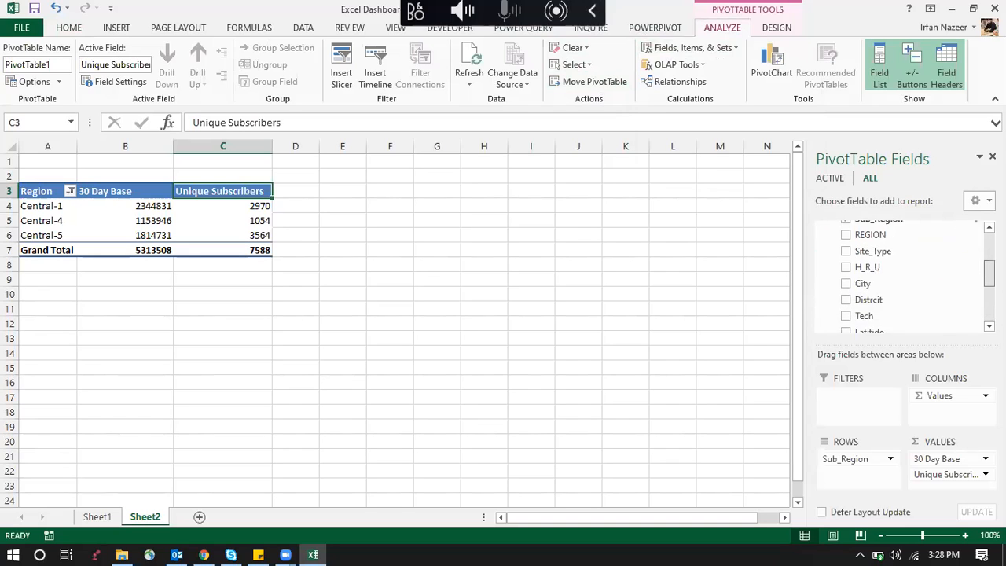
scroll(903, 275, down, 3)
scroll(904, 275, up, 5)
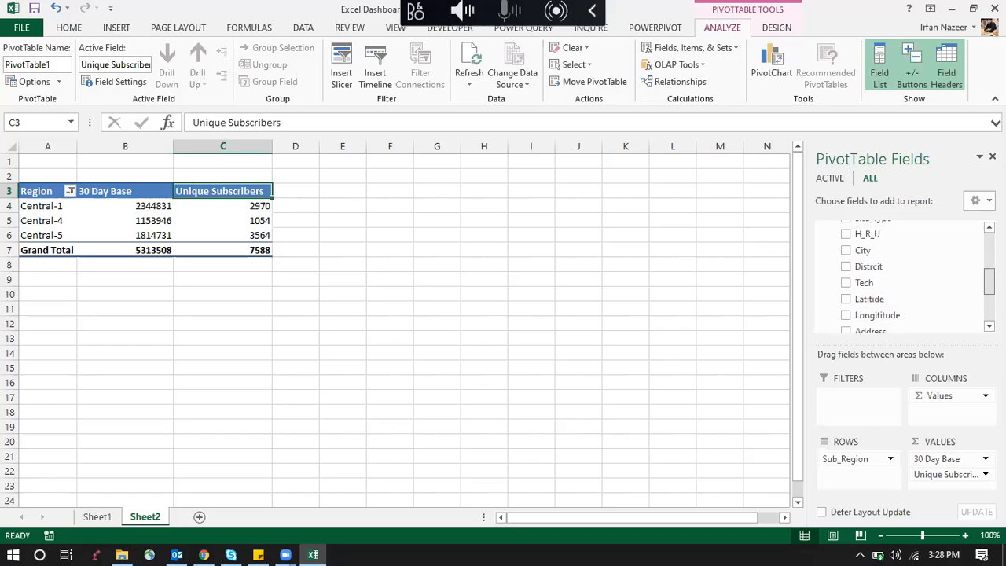
scroll(856, 238, up, 2)
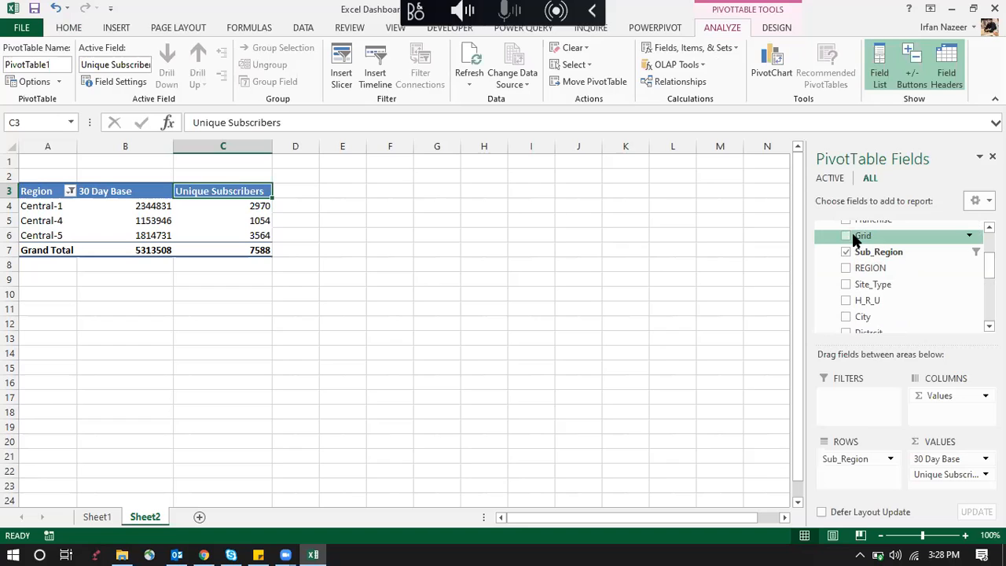
drag(852, 232, 845, 469)
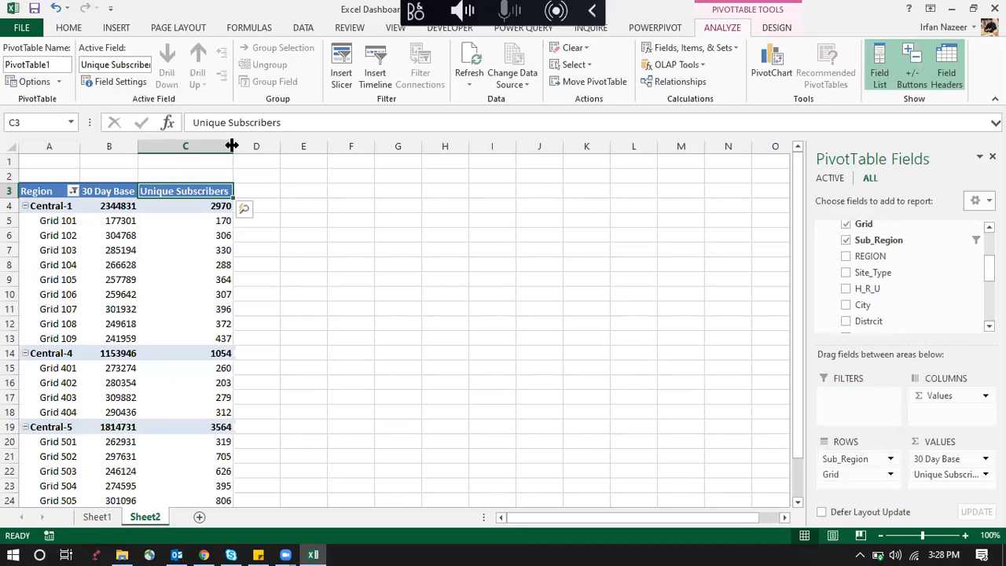
drag(232, 146, 278, 146)
drag(138, 147, 160, 147)
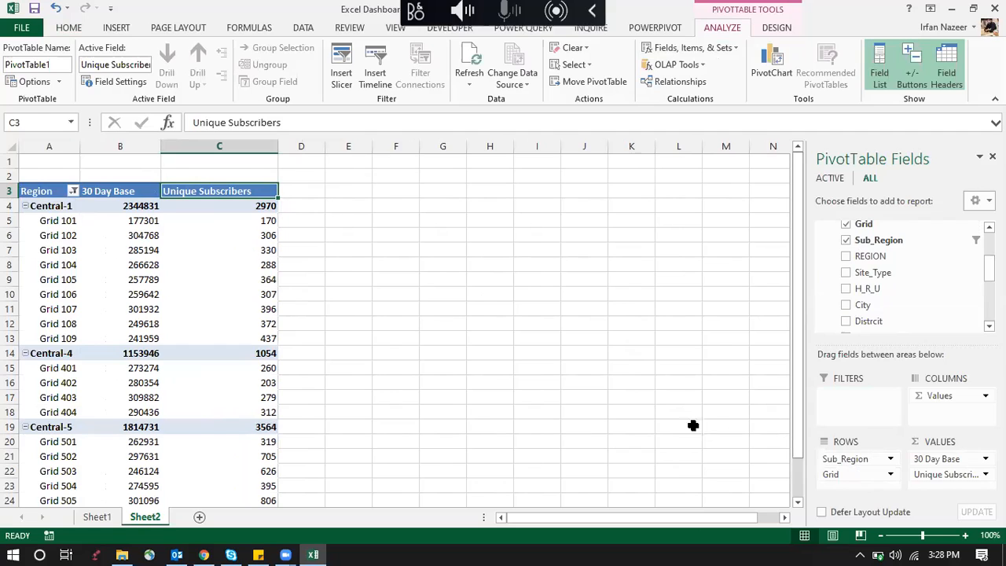
Turn off Sub_Region subtotals in the first PivotTable and show its items in tabular form with repeated item labels.
click(882, 460)
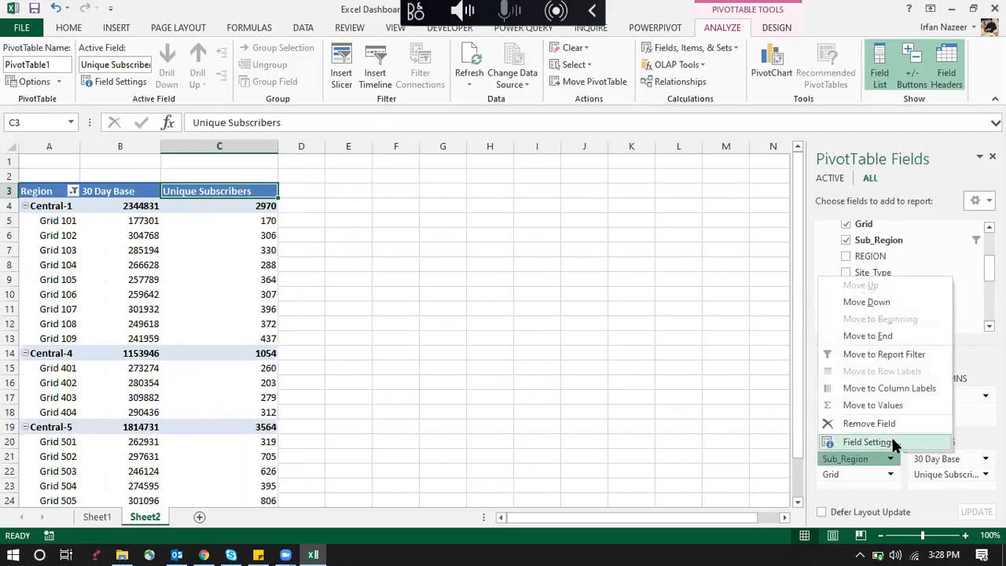
click(868, 441)
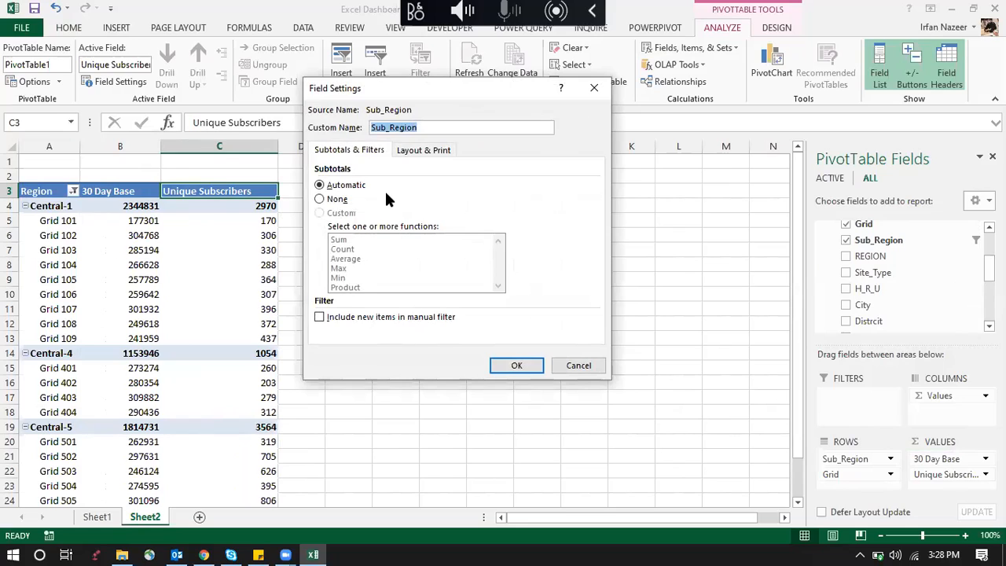
click(338, 200)
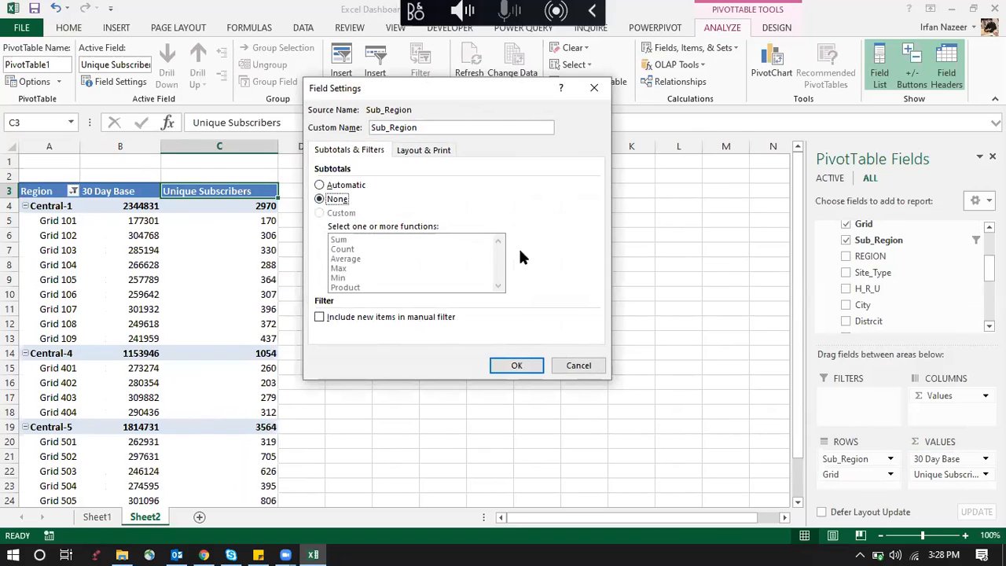
click(433, 149)
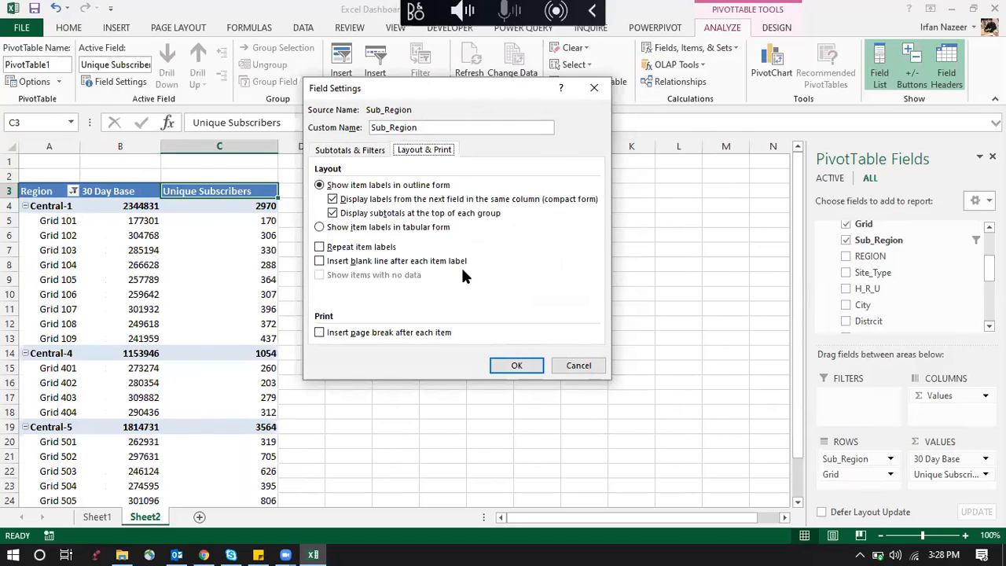
click(364, 226)
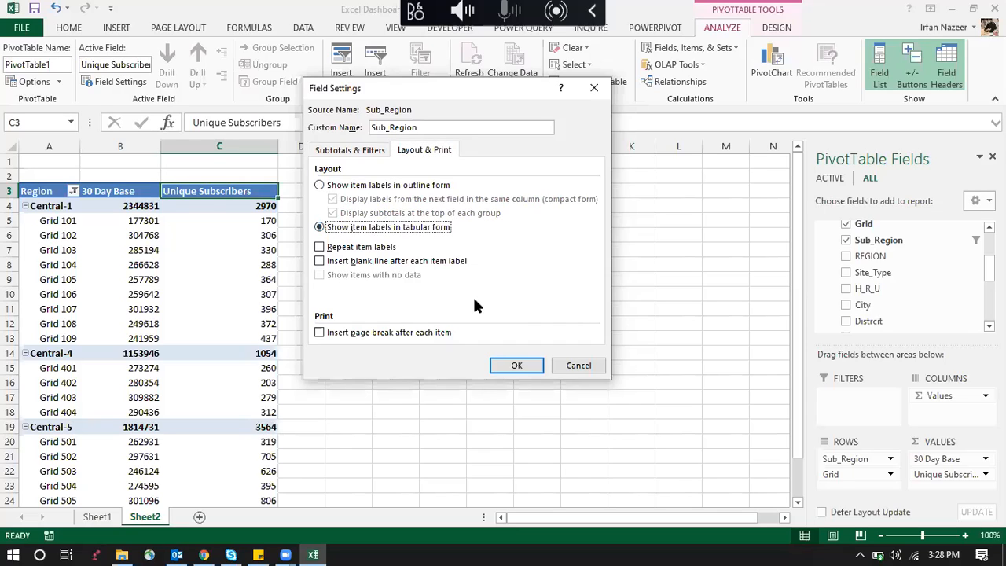
click(361, 249)
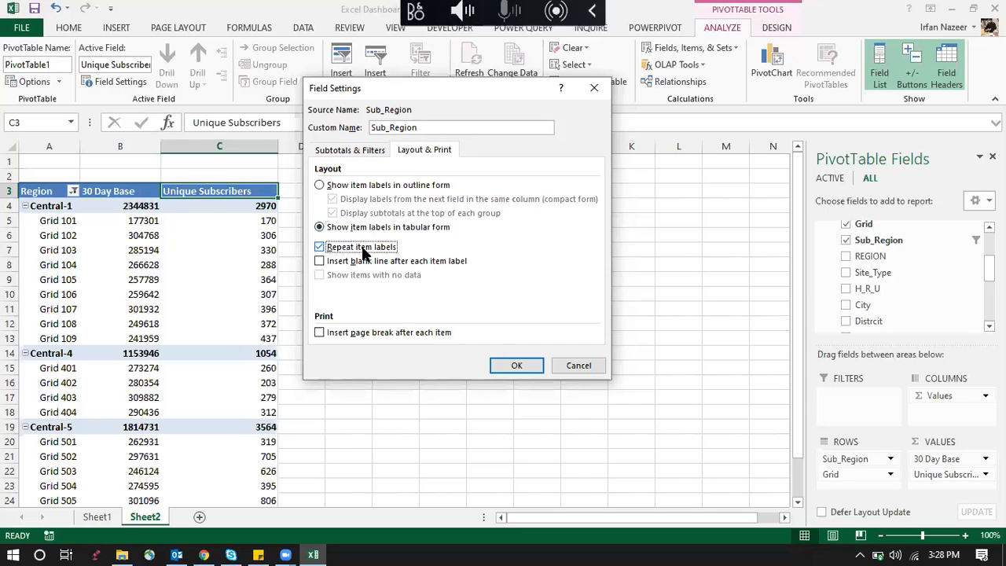
click(516, 366)
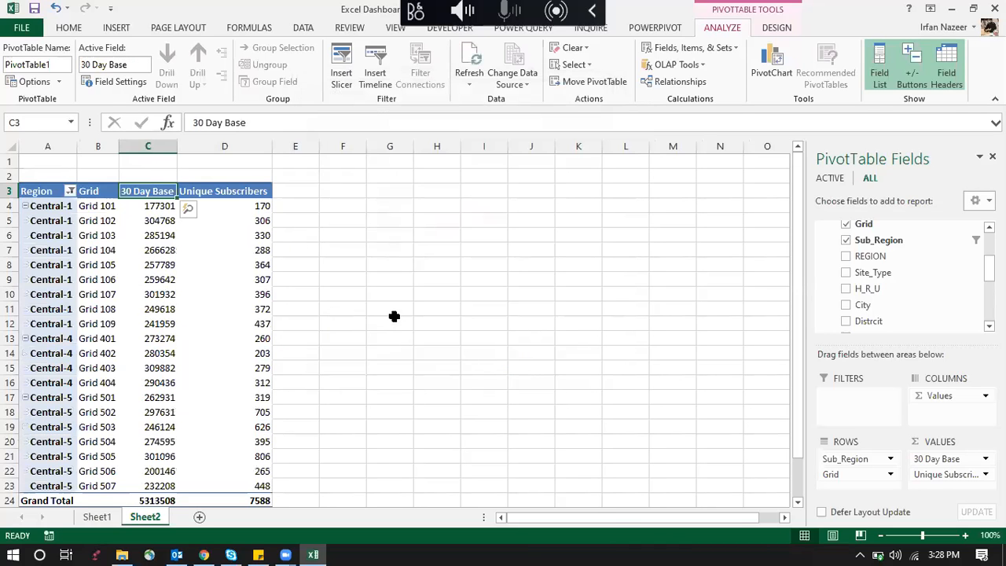
click(393, 319)
scroll(234, 293, down, 1)
scroll(233, 293, up, 1)
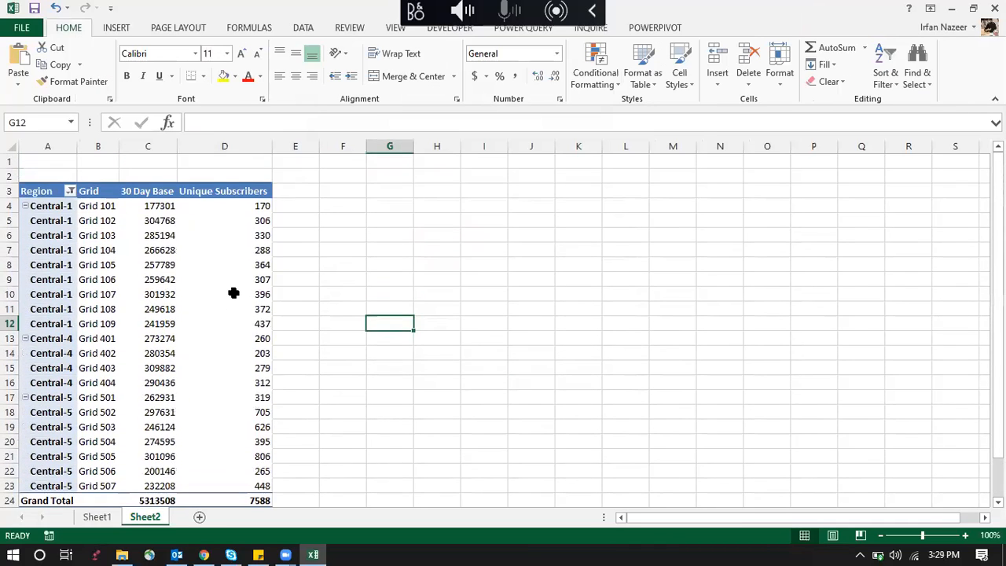
Create a second PivotTable from the Tables in Workbook Data Model connection, placed at cell H3 of Sheet2.
mouse_move(234, 293)
click(346, 193)
click(118, 29)
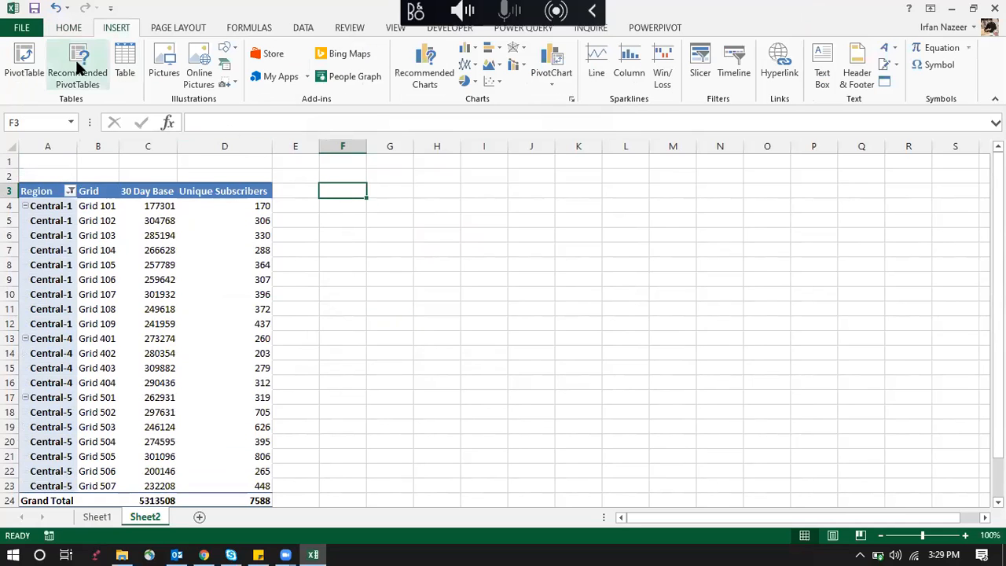
click(33, 75)
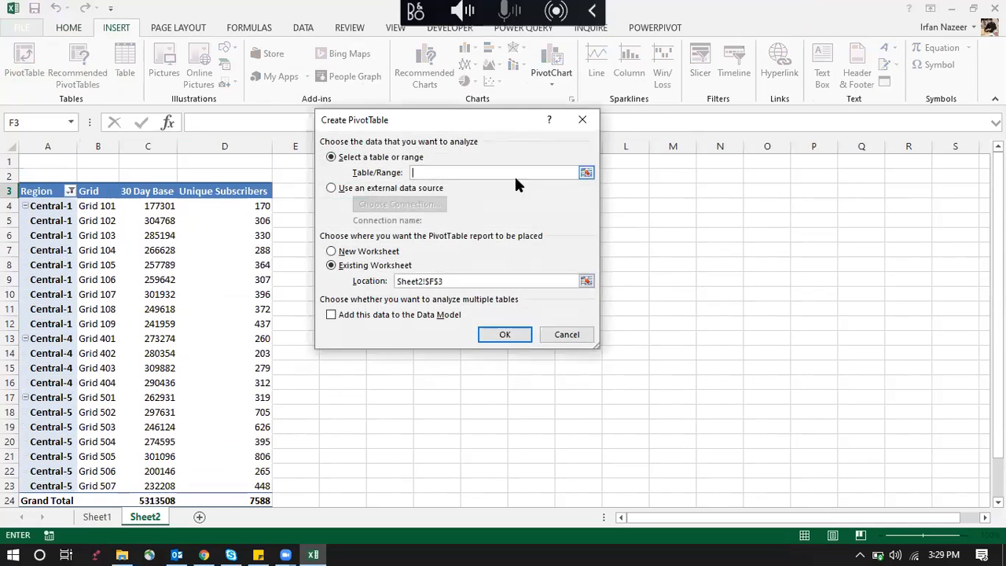
click(409, 192)
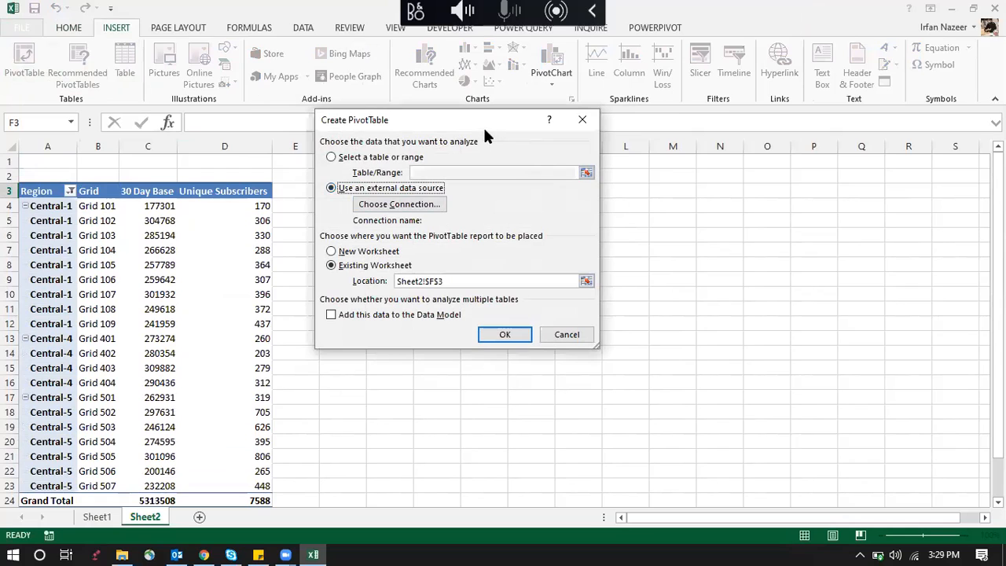
drag(505, 135, 625, 137)
click(539, 209)
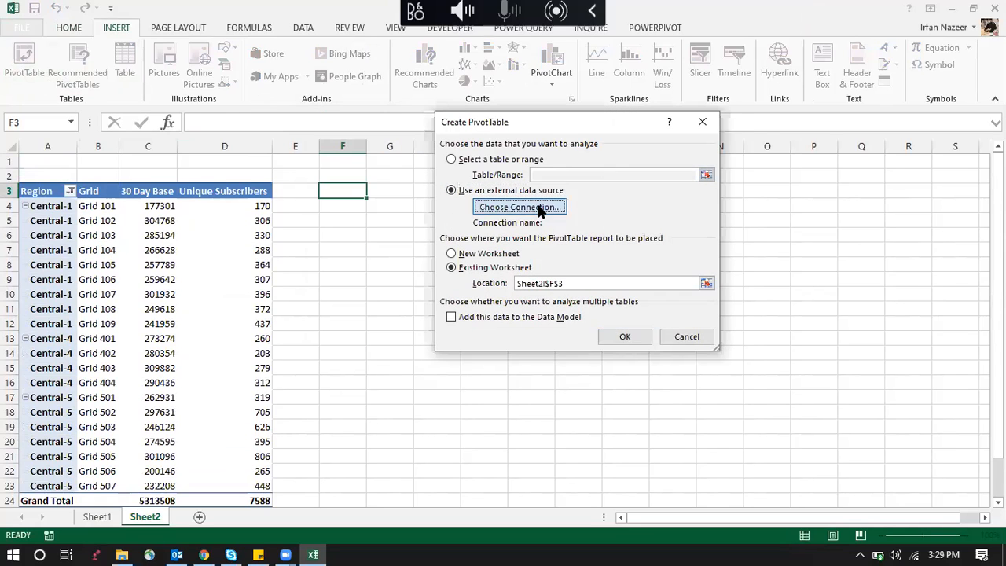
click(482, 111)
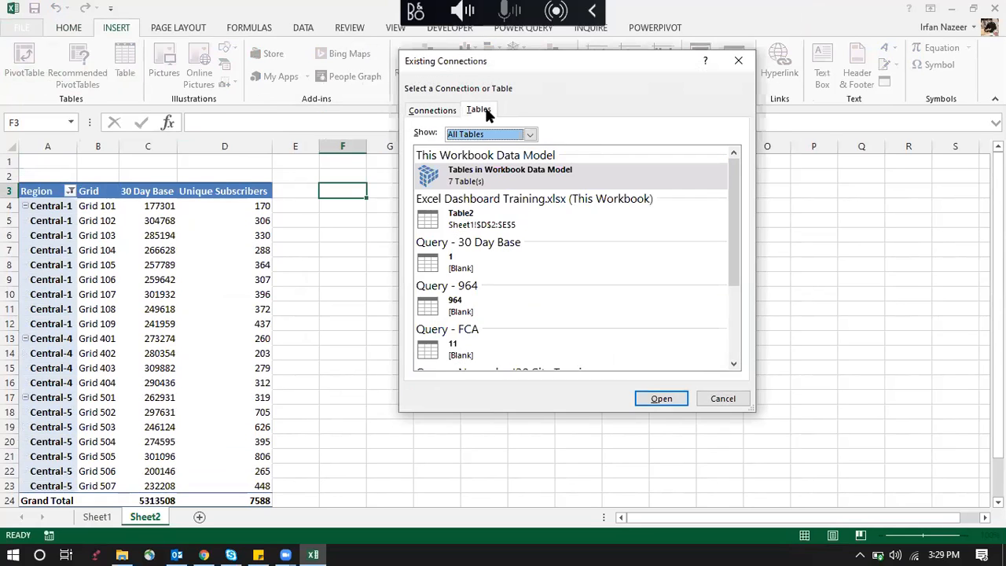
click(610, 177)
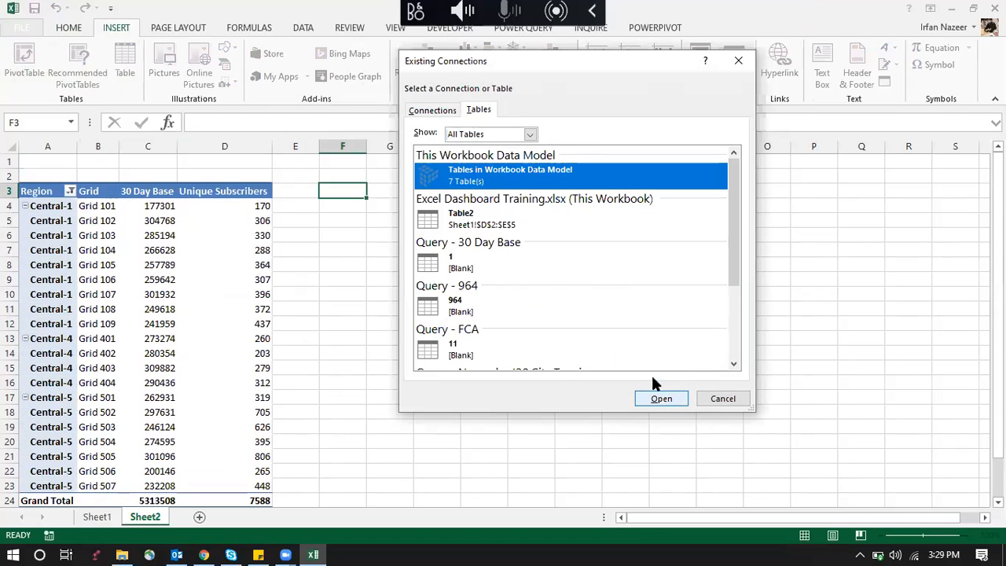
click(660, 398)
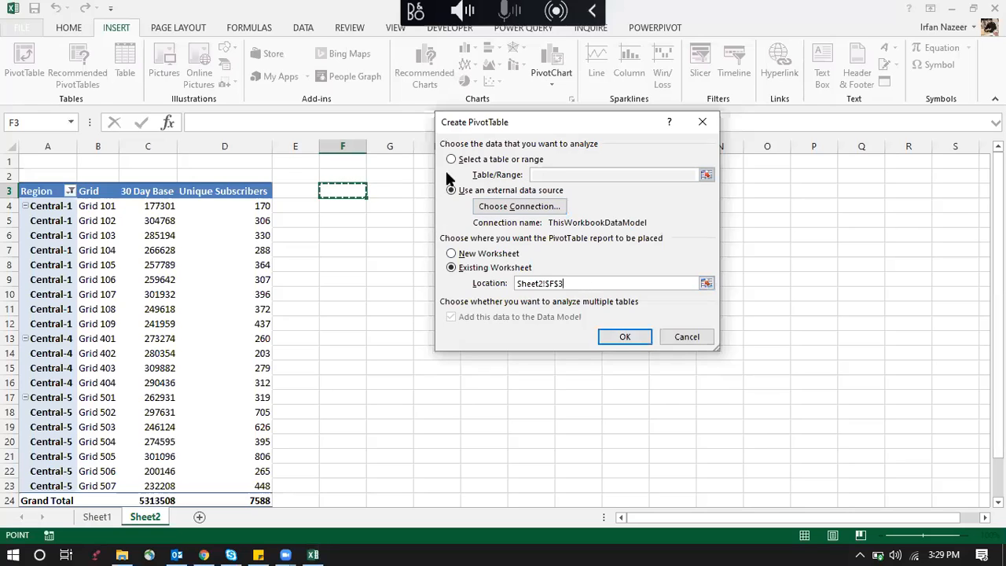
drag(510, 118, 631, 117)
click(459, 191)
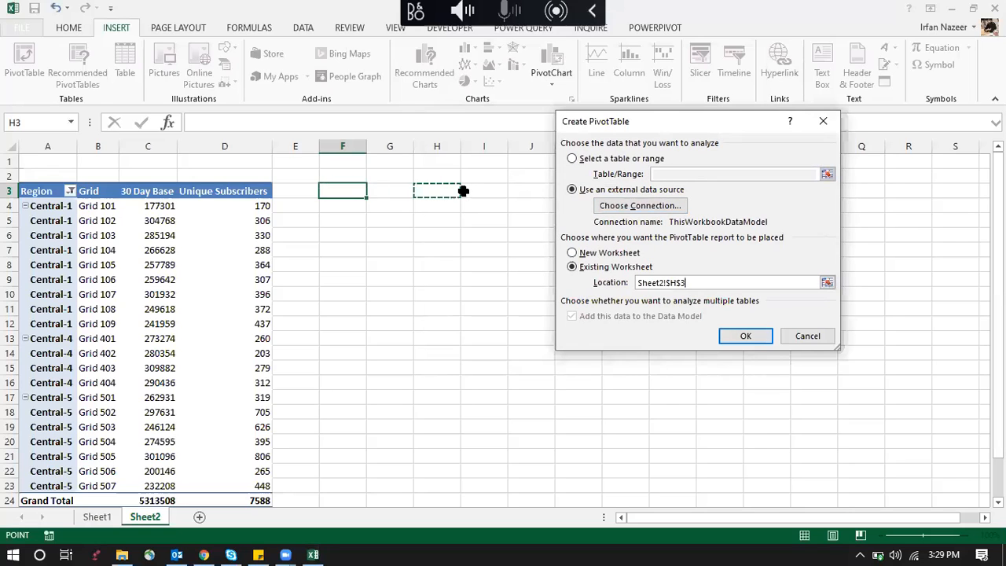
click(747, 334)
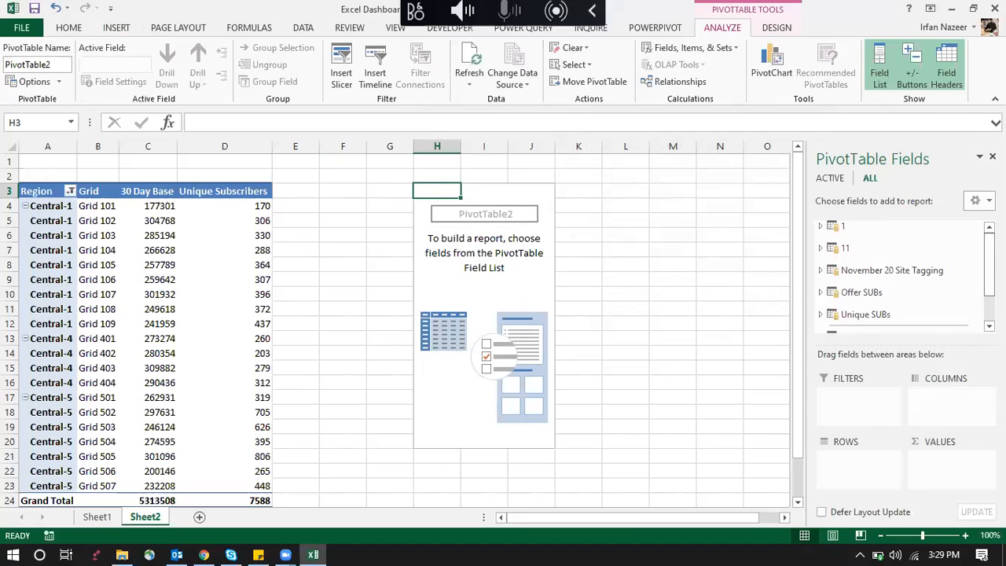
Add Sub_Region and Grid from November 20 Site Tagging to the rows, and set Grid to no subtotals, tabular form and repeated item labels.
click(820, 271)
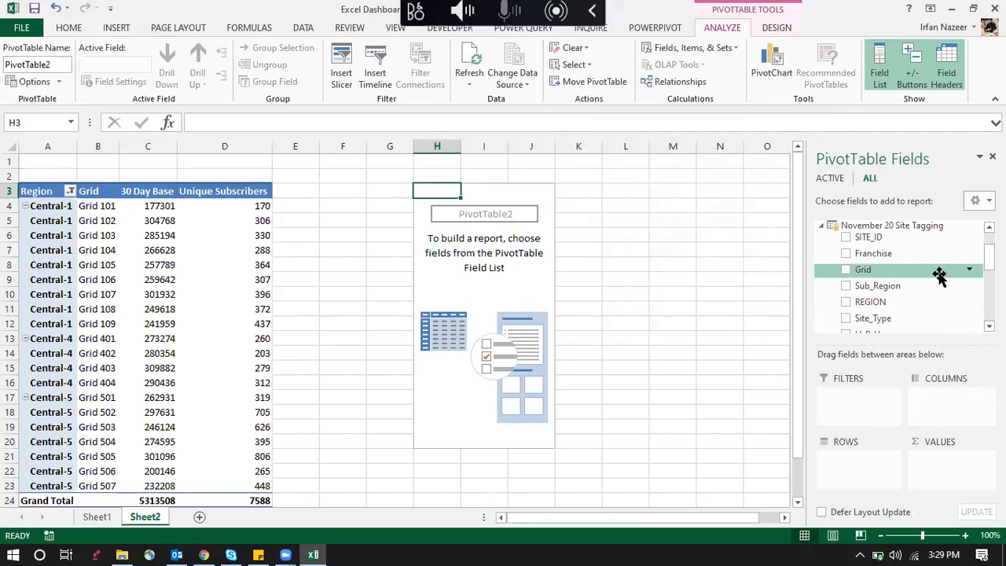
drag(892, 288, 867, 474)
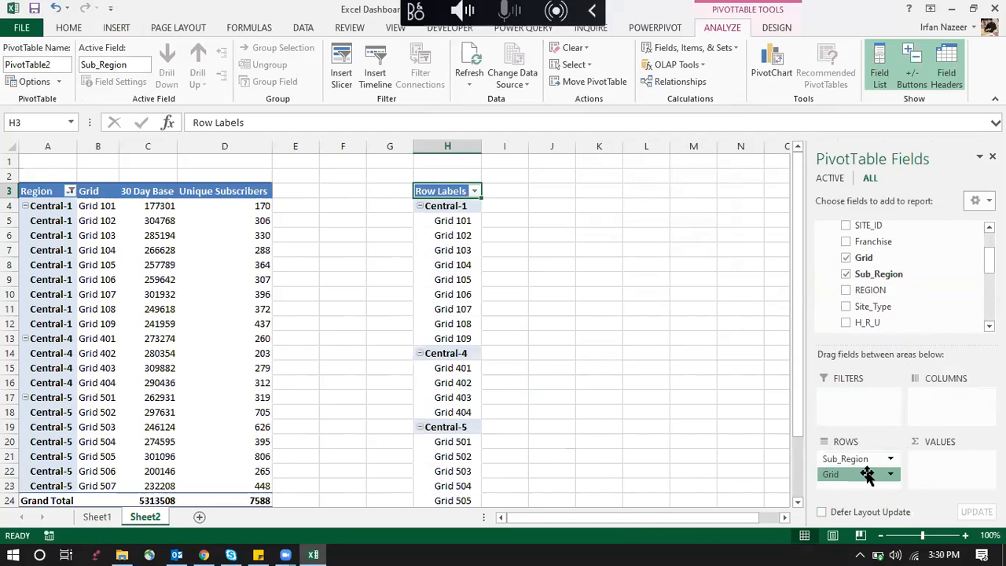
click(866, 473)
click(870, 457)
click(577, 199)
click(662, 152)
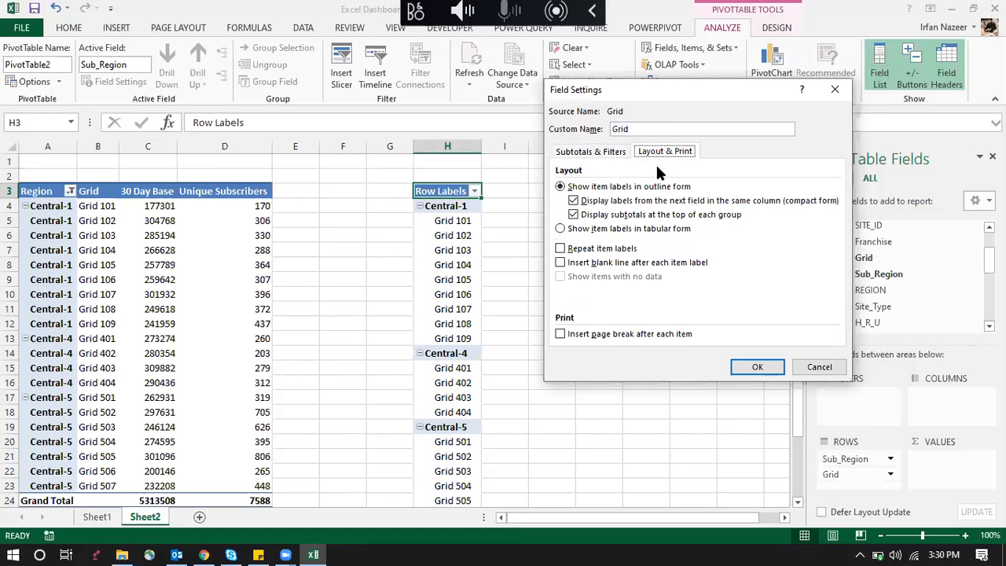
click(602, 229)
click(599, 250)
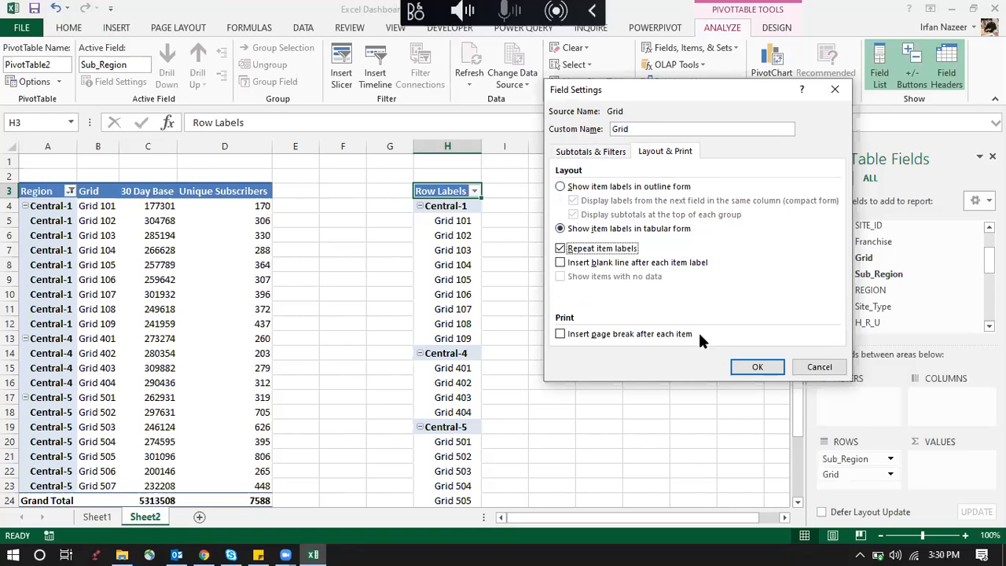
click(757, 366)
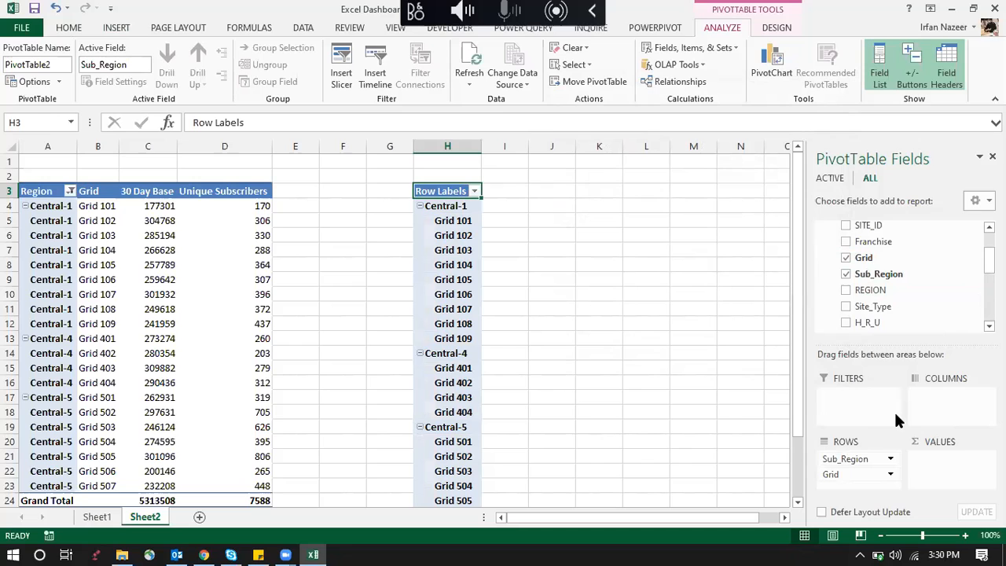
Set the second PivotTable's Sub_Region field to no subtotals, tabular form and repeated item labels, and adjust column I's width.
click(874, 459)
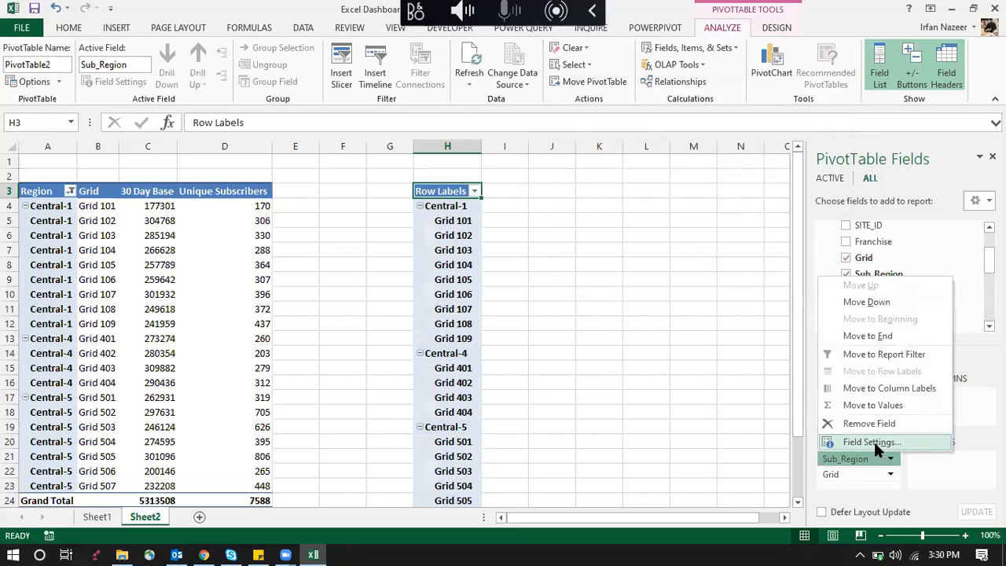
click(872, 440)
click(579, 200)
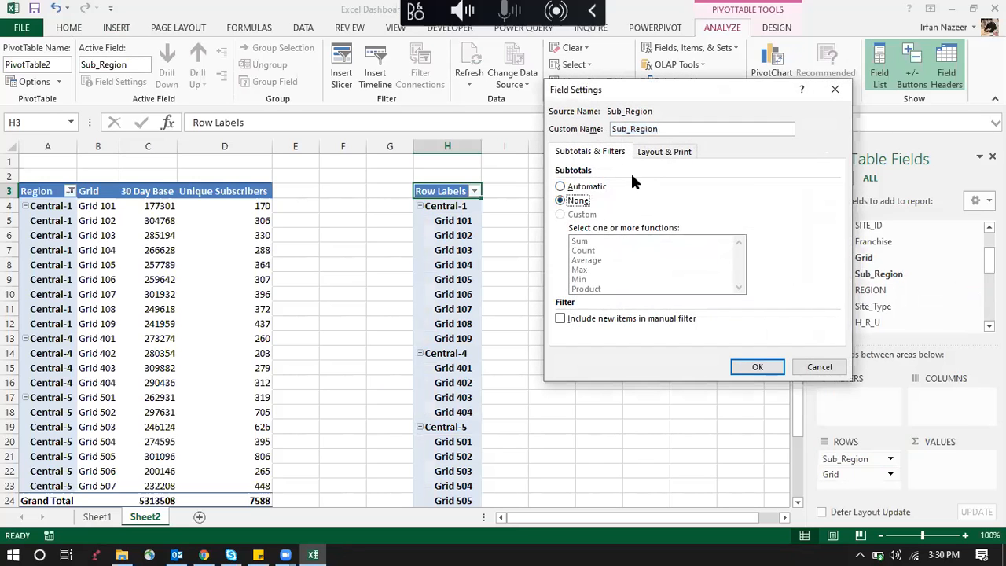
click(660, 152)
click(605, 228)
click(605, 249)
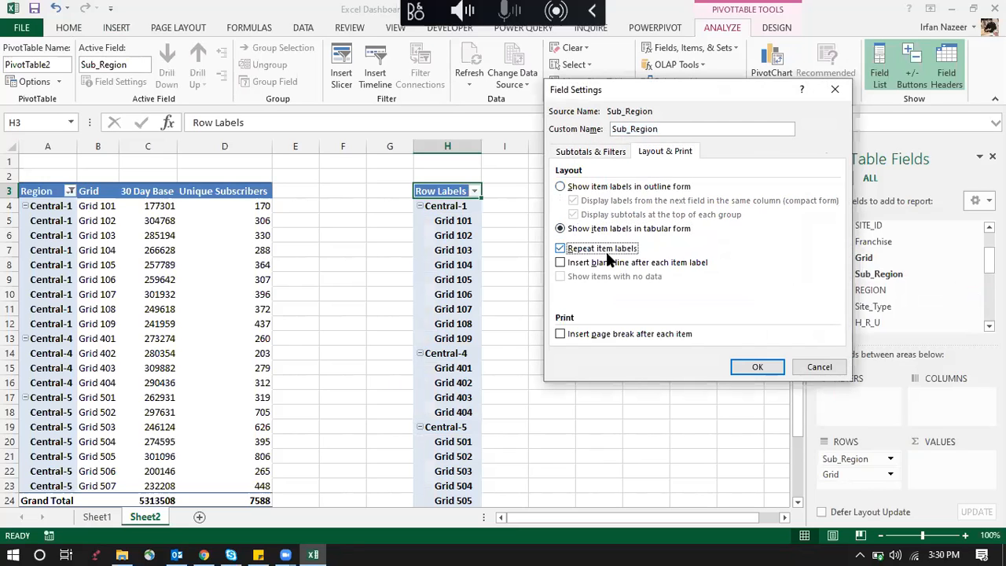
click(738, 363)
click(651, 310)
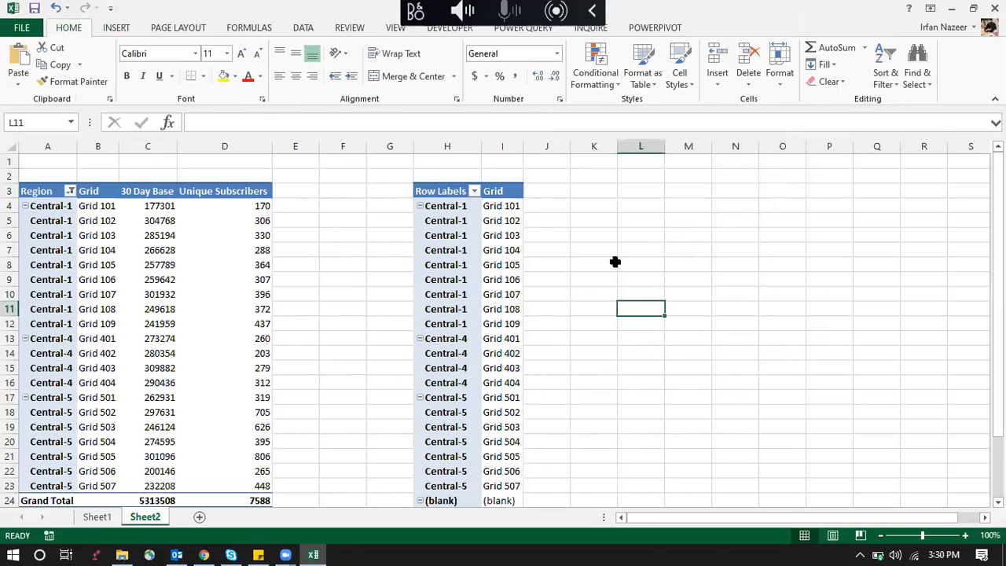
double_click(524, 149)
Add No of Unique Subscribers from table 11 to the values of the second PivotTable.
click(502, 221)
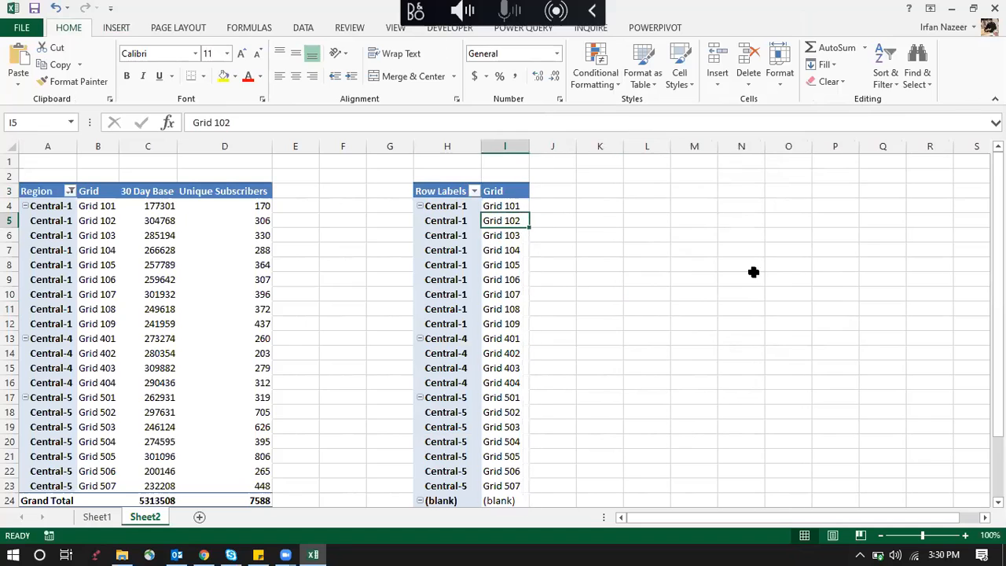
scroll(841, 255, up, 2)
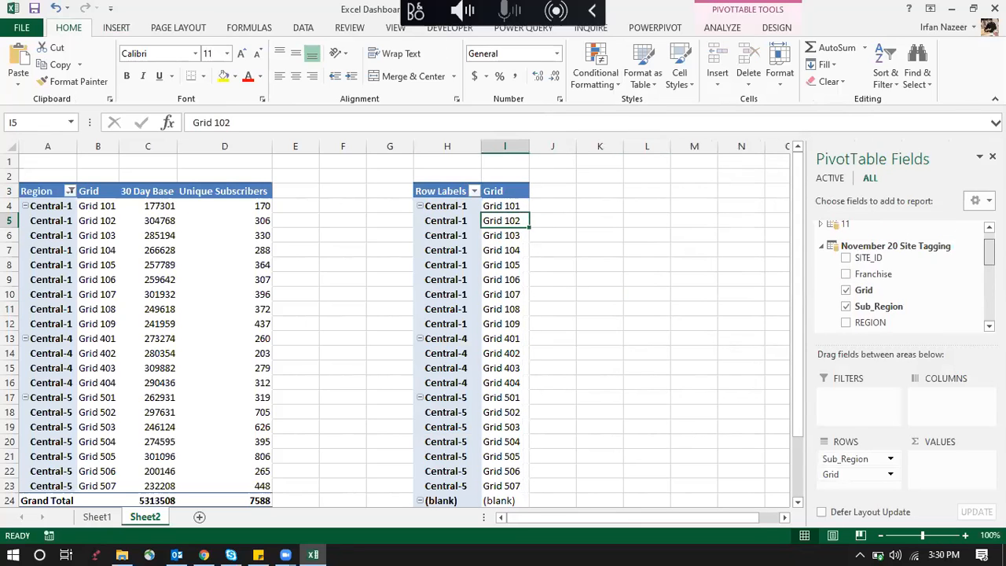
click(821, 249)
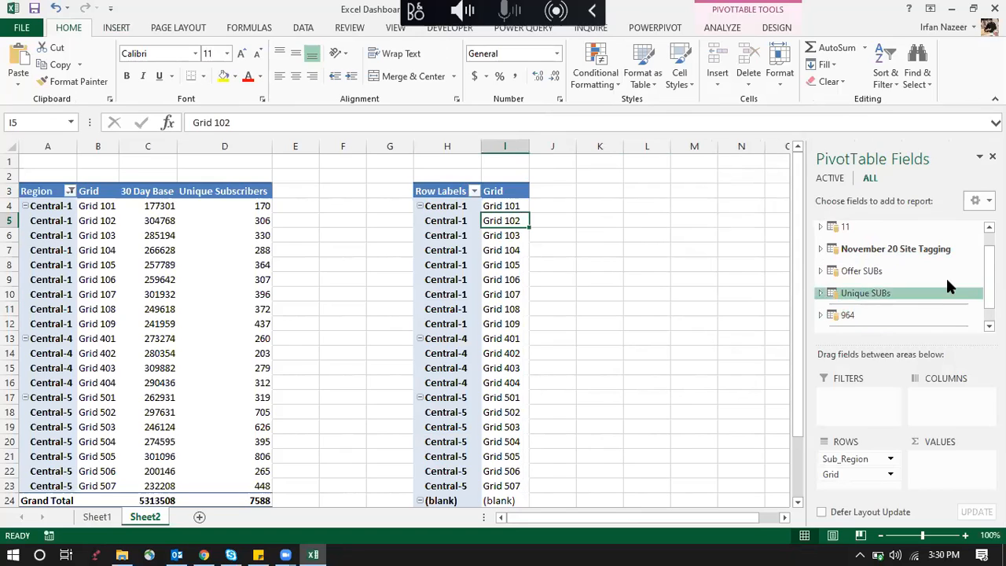
drag(989, 278, 989, 266)
click(821, 246)
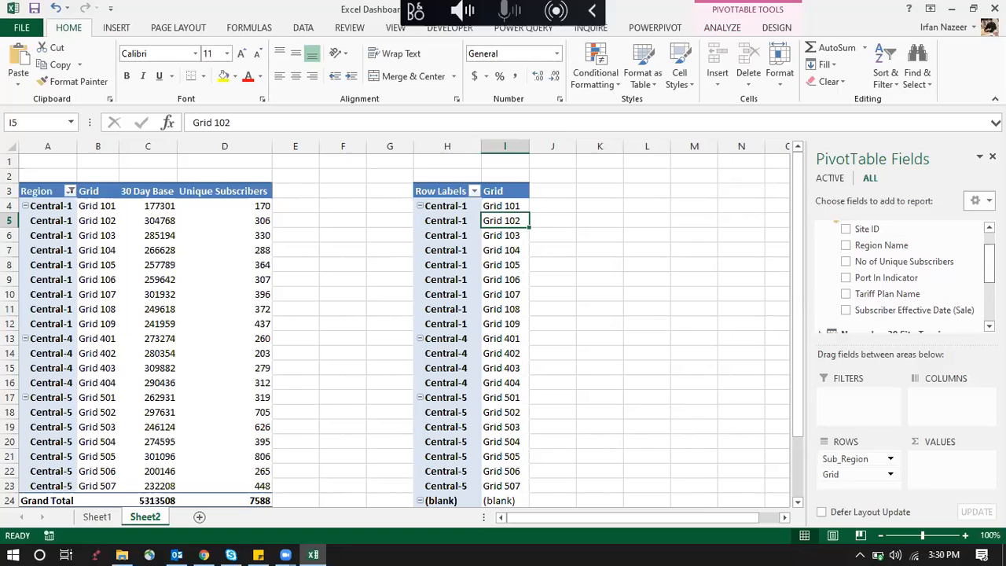
drag(923, 265, 970, 440)
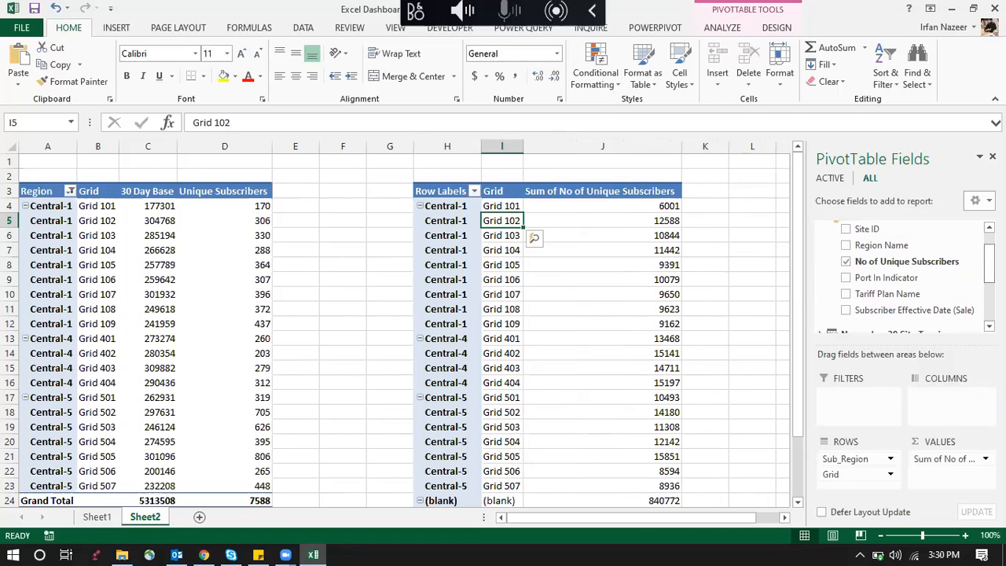
Add Subscription Count from the Offer SUBs table to the second PivotTable's values and close the field list.
scroll(904, 275, down, 3)
scroll(903, 275, down, 1)
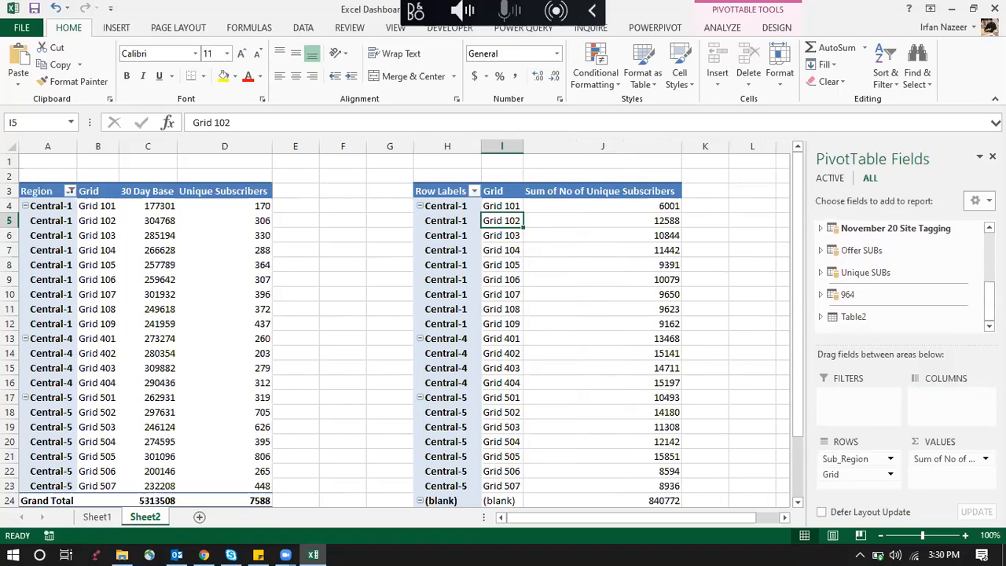
click(821, 250)
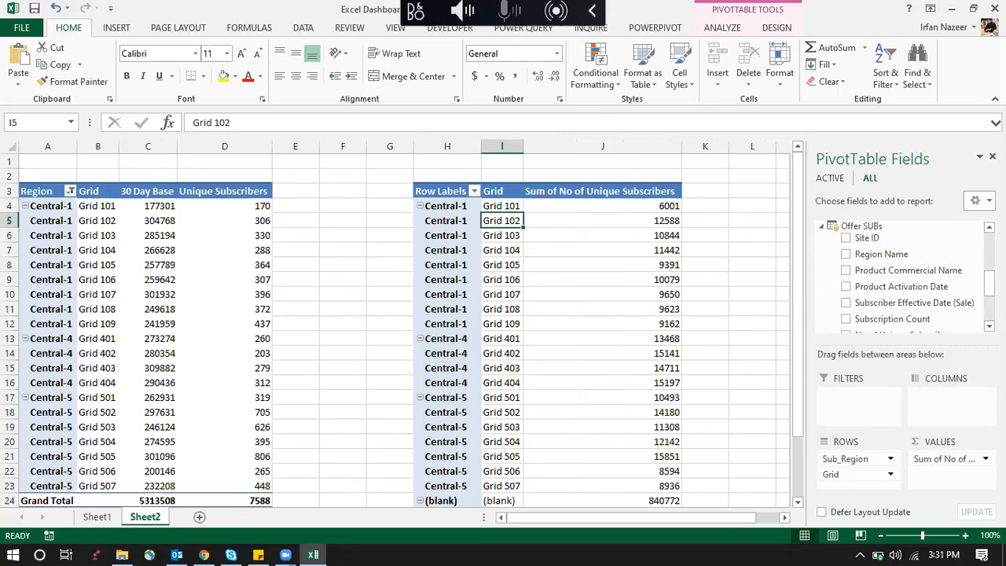
scroll(903, 278, down, 1)
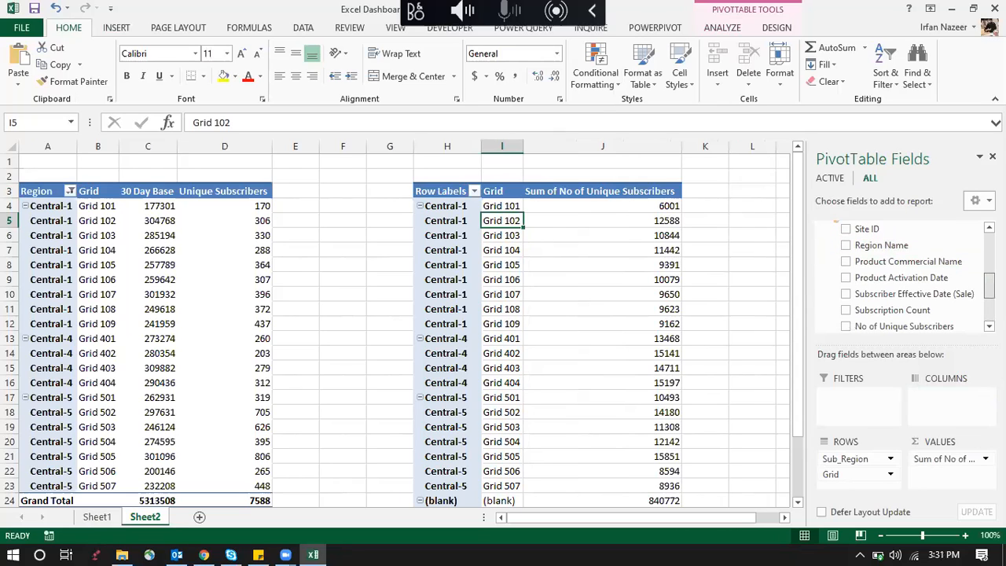
scroll(904, 279, down, 1)
scroll(868, 311, down, 1)
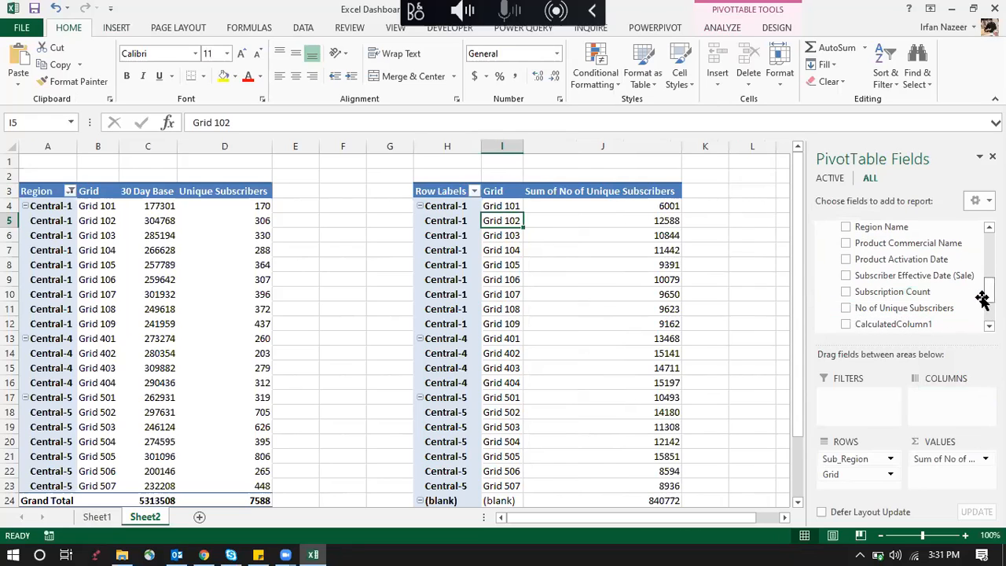
drag(919, 291, 963, 468)
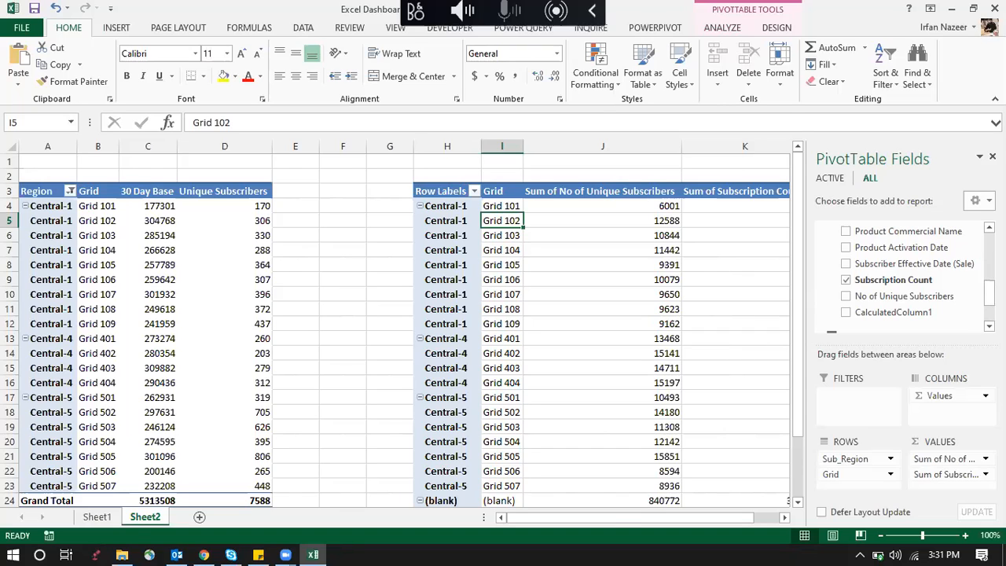
click(992, 156)
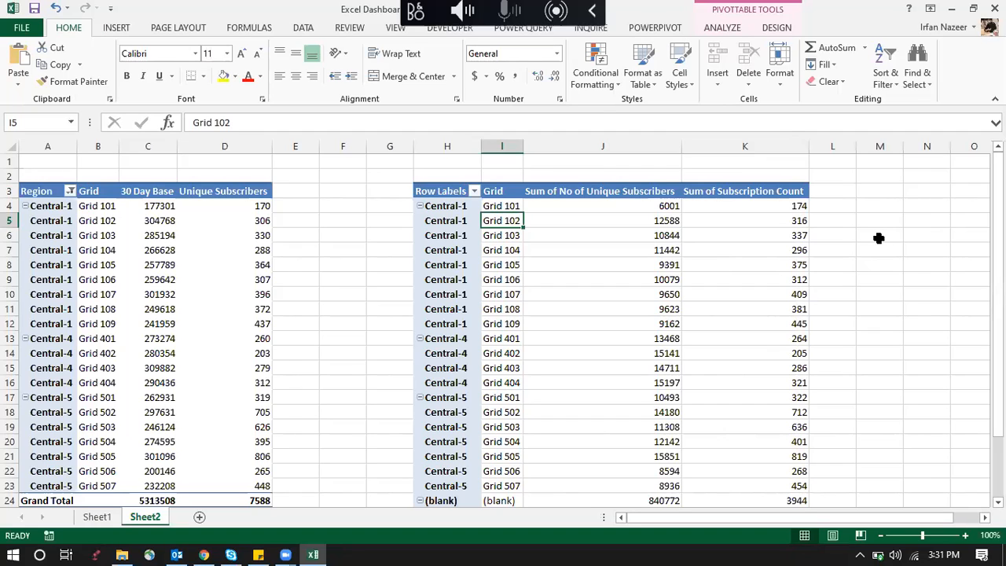
click(767, 264)
click(464, 247)
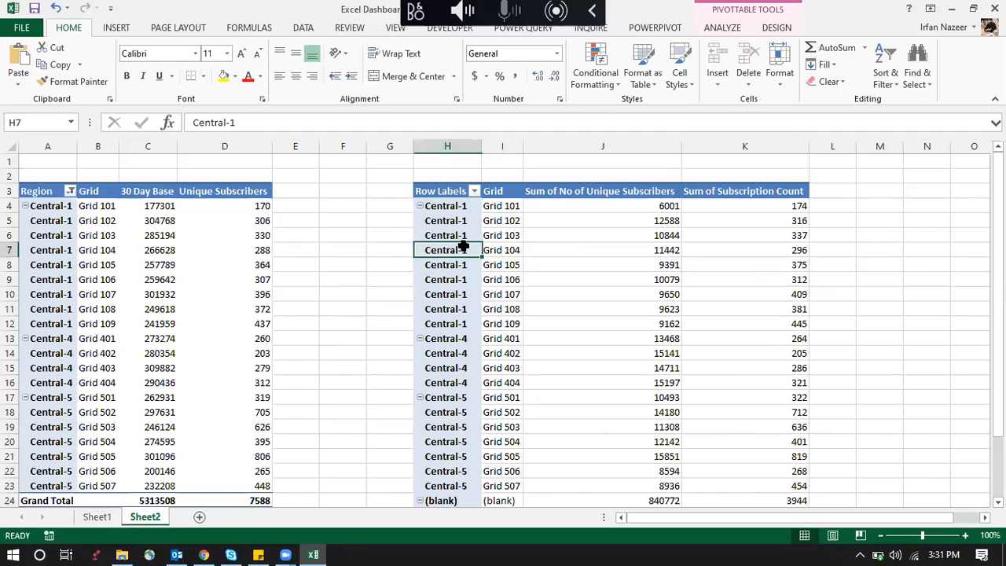
right_click(476, 233)
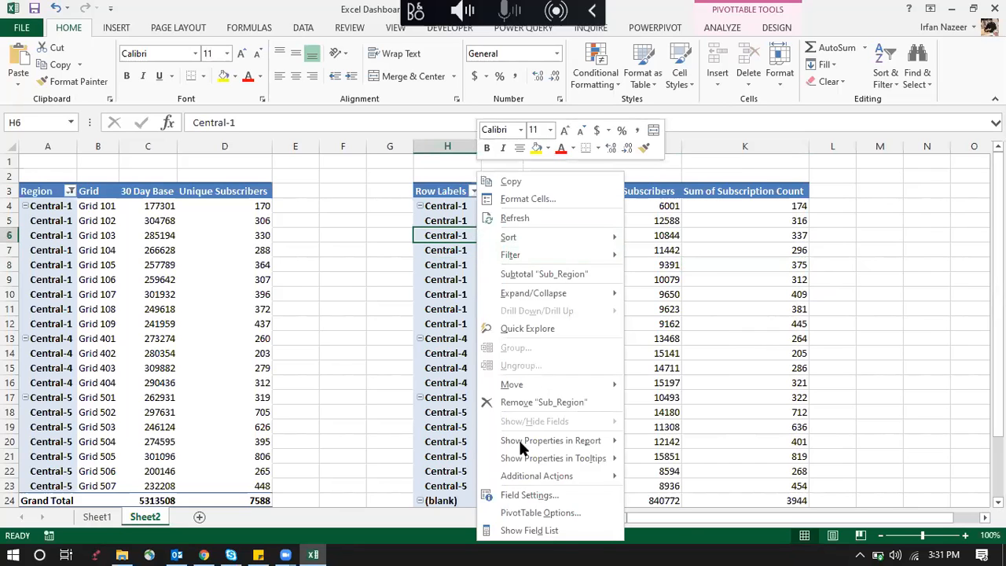
click(528, 493)
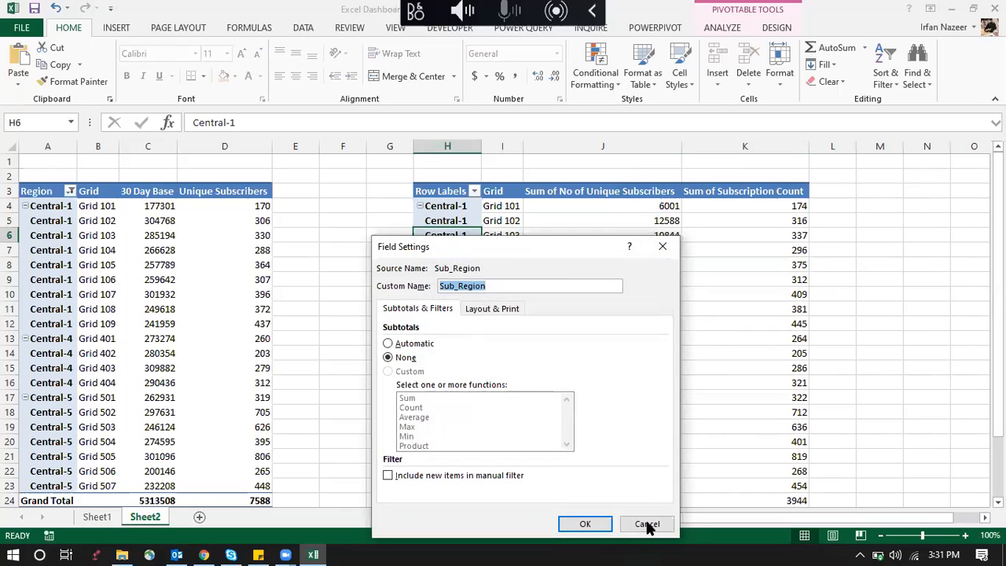
click(645, 524)
click(456, 206)
right_click(454, 191)
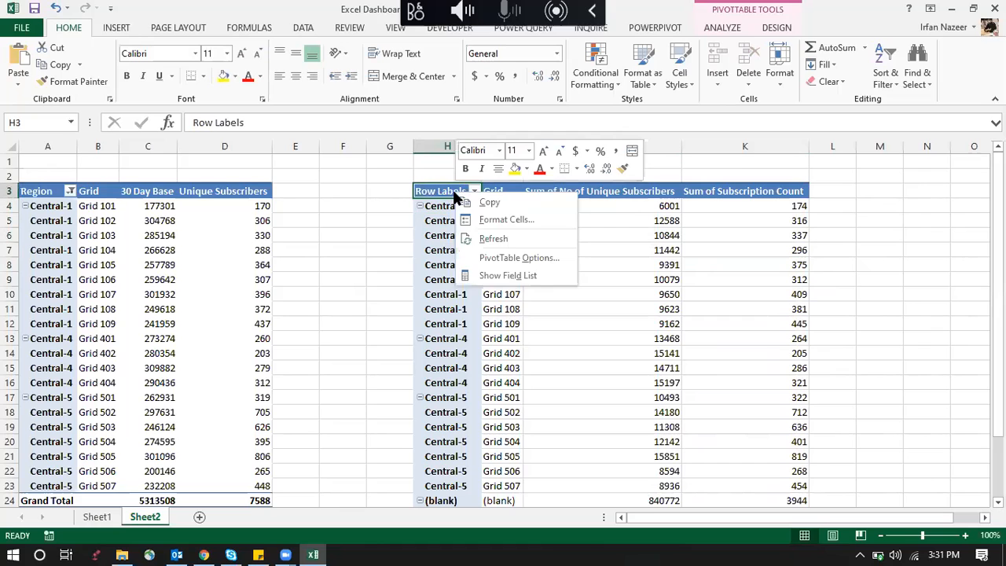
click(510, 262)
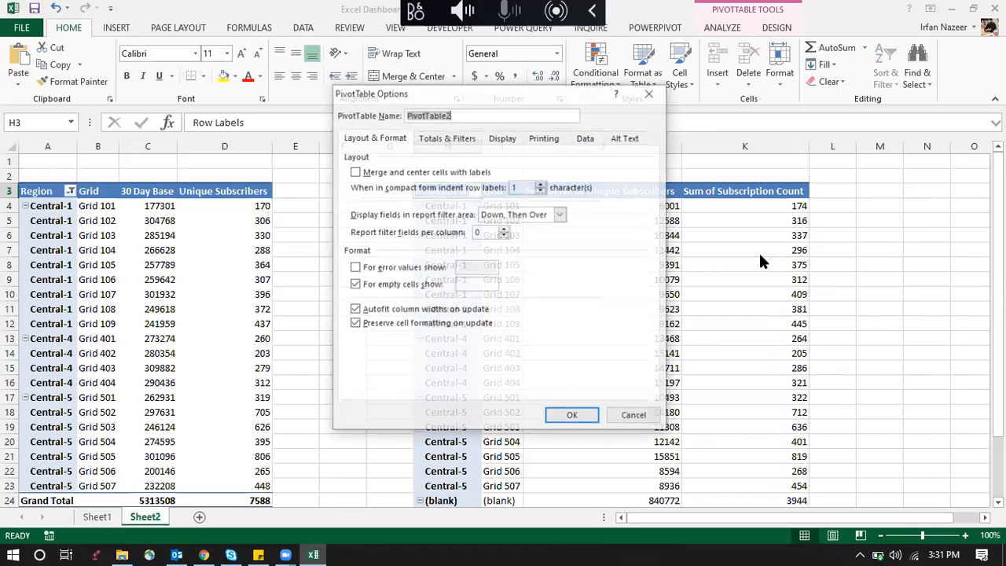
click(629, 410)
Reopen the second PivotTable's field list and add CalculatedColumn1 from the Offer SUBs table as a report filter.
right_click(586, 303)
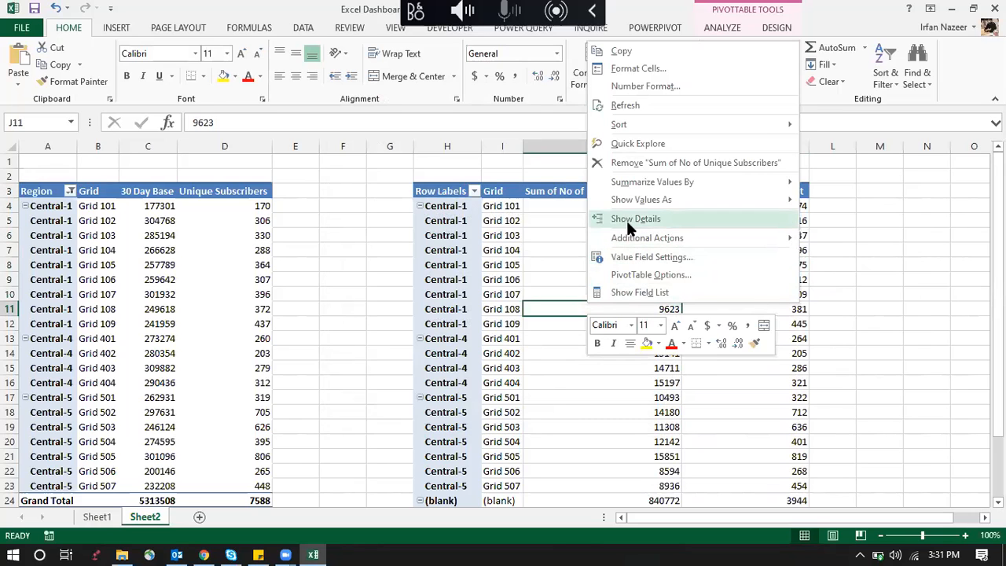
click(638, 291)
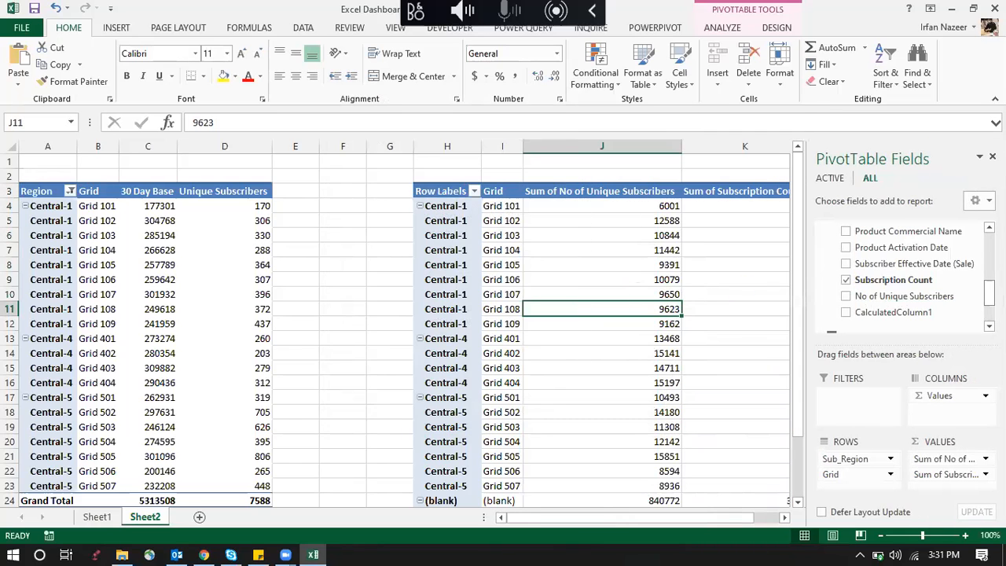
scroll(822, 271, down, 3)
scroll(823, 271, up, 1)
click(821, 275)
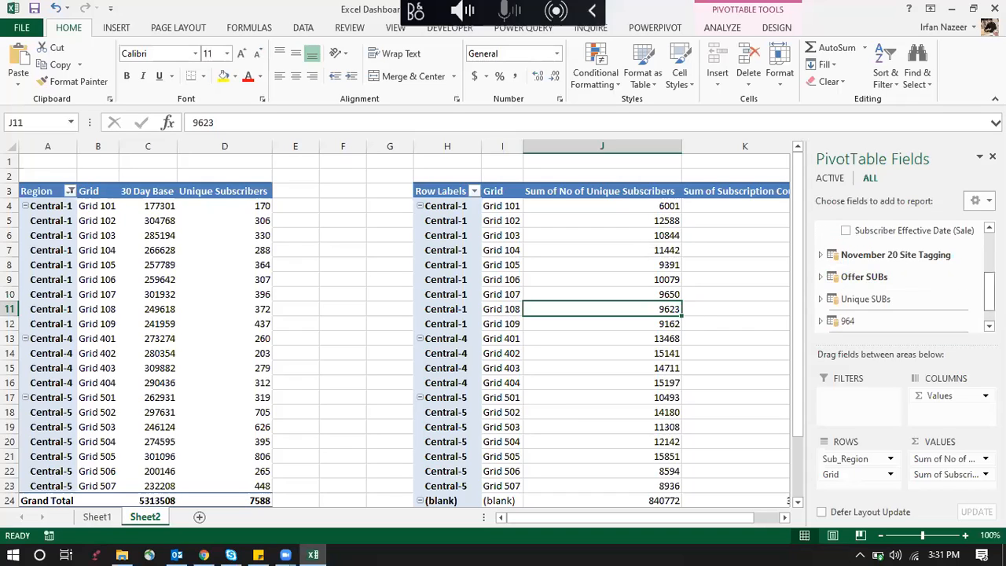
scroll(943, 291, down, 1)
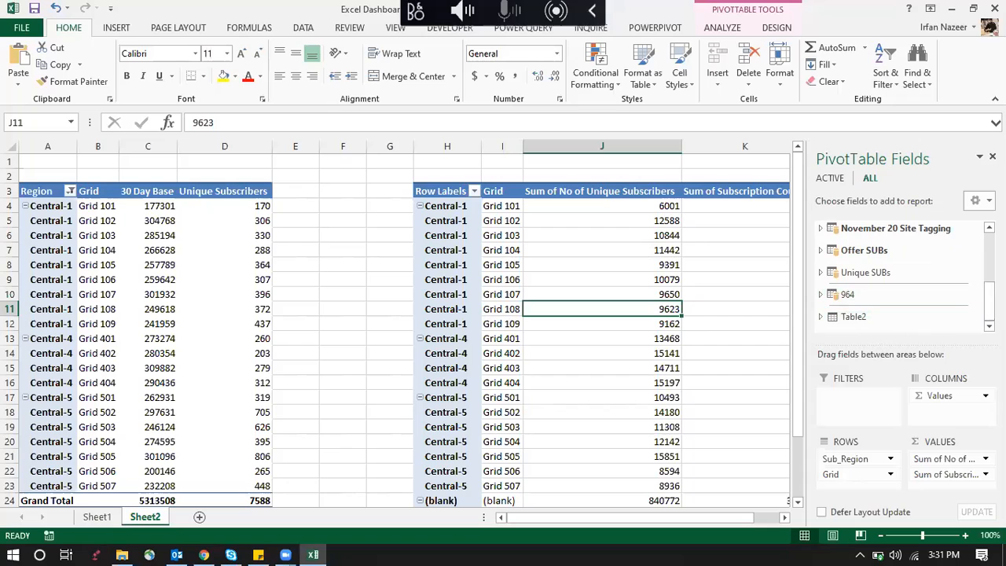
click(820, 250)
scroll(903, 267, down, 3)
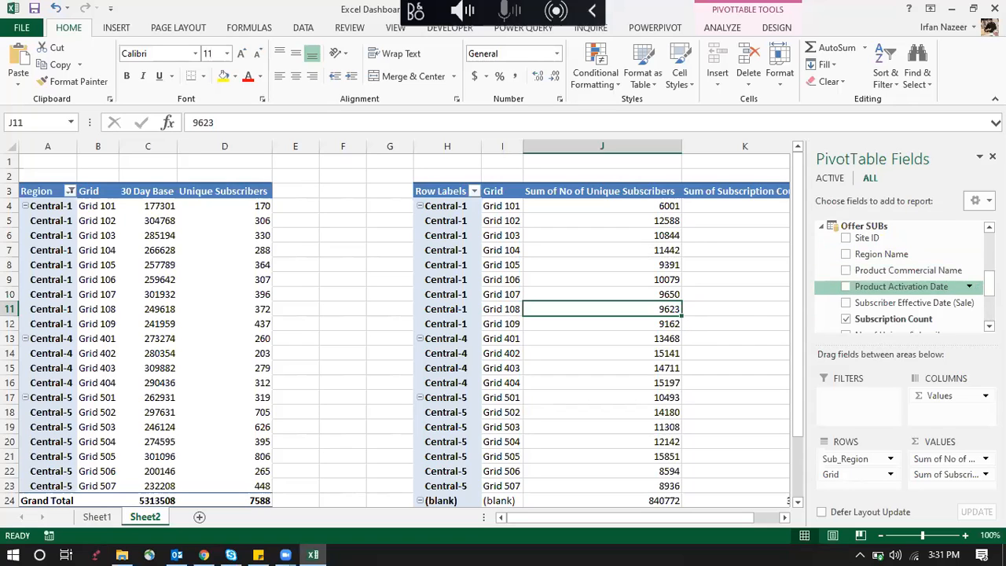
scroll(897, 291, down, 1)
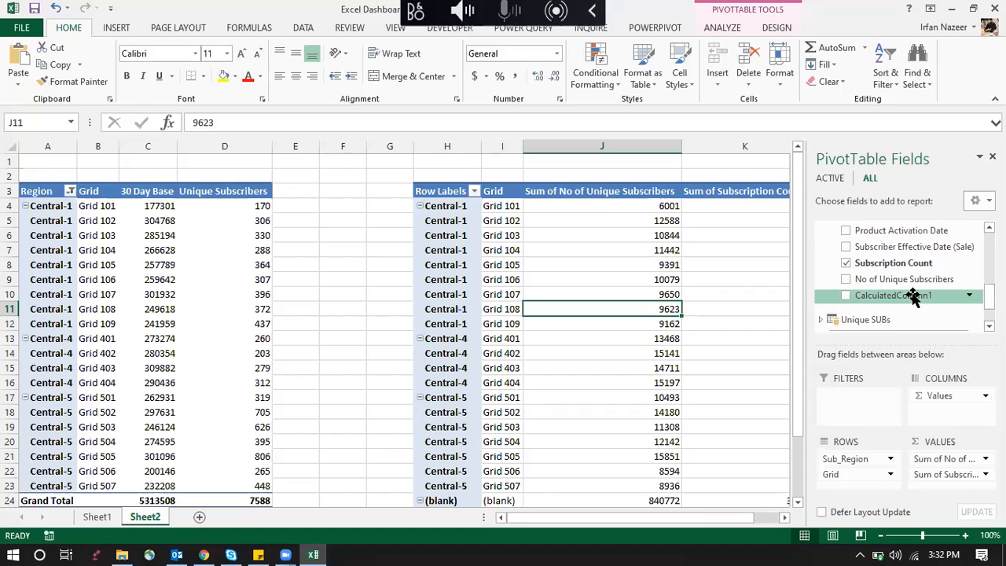
drag(895, 296, 868, 399)
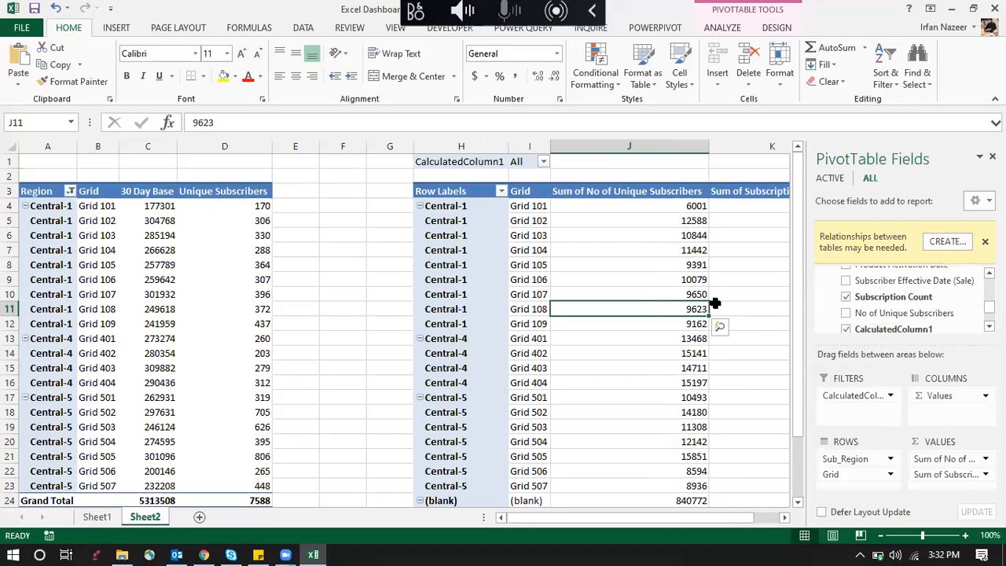
Allow multiple items in the CalculatedColumn1 report filter and exclude FALSE so that only TRUE is selected.
click(542, 161)
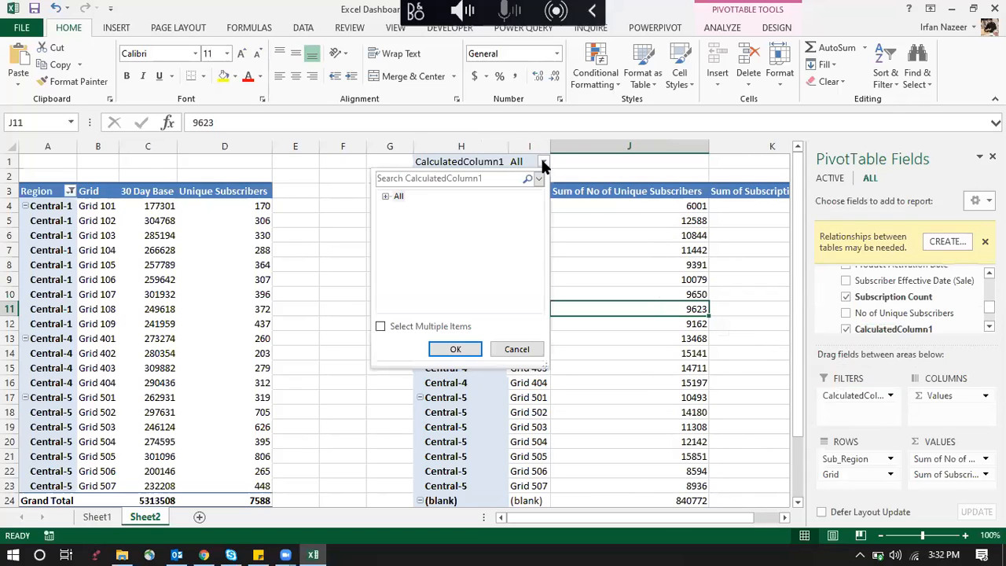
click(384, 196)
click(399, 207)
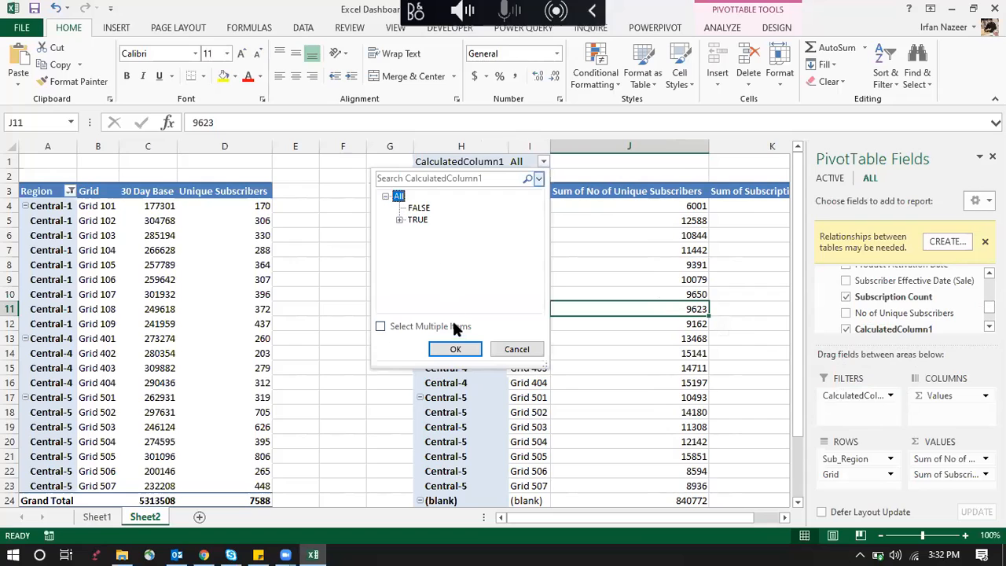
click(385, 195)
click(385, 196)
click(424, 328)
click(411, 207)
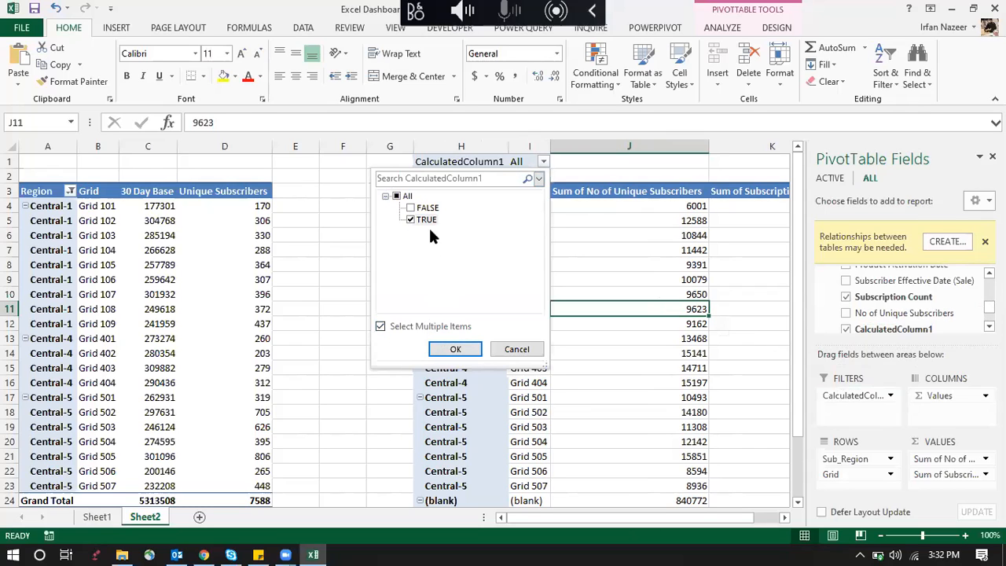
click(458, 348)
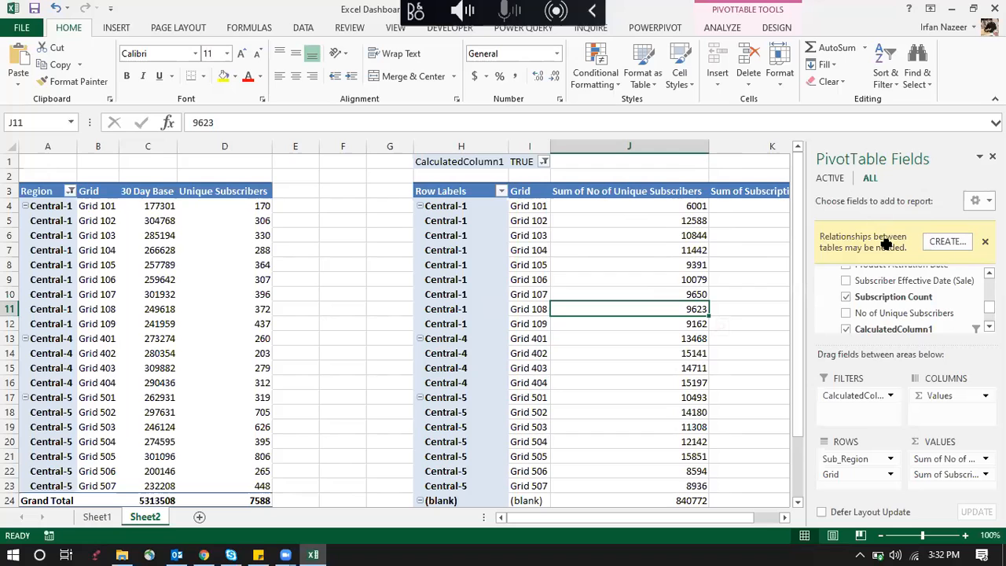
Review the second PivotTable's subscriber and subscription figures by sub-region and grid with the filter applied.
key(ctrl+Up)
key(ctrl+Up)
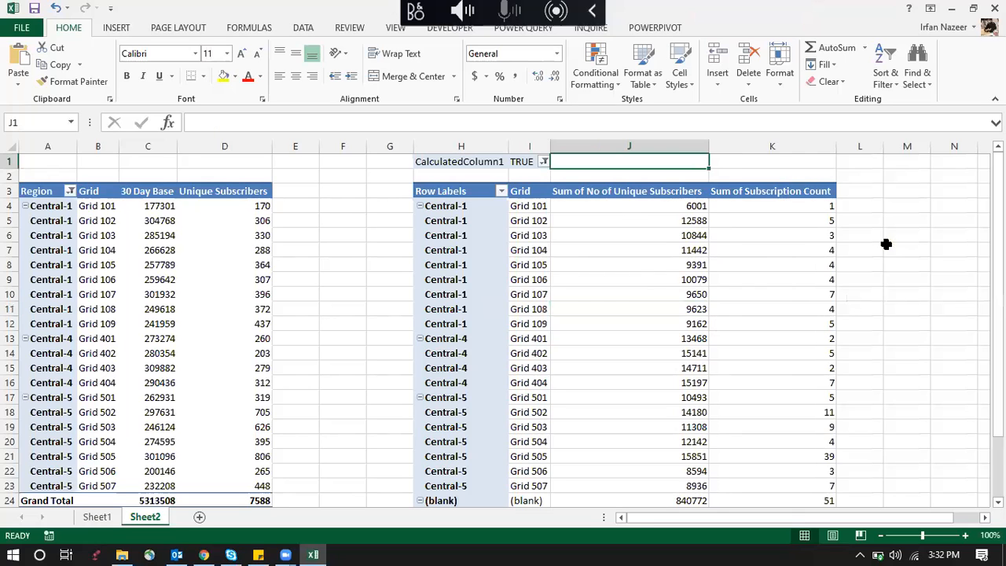
scroll(885, 244, down, 1)
scroll(885, 244, up, 1)
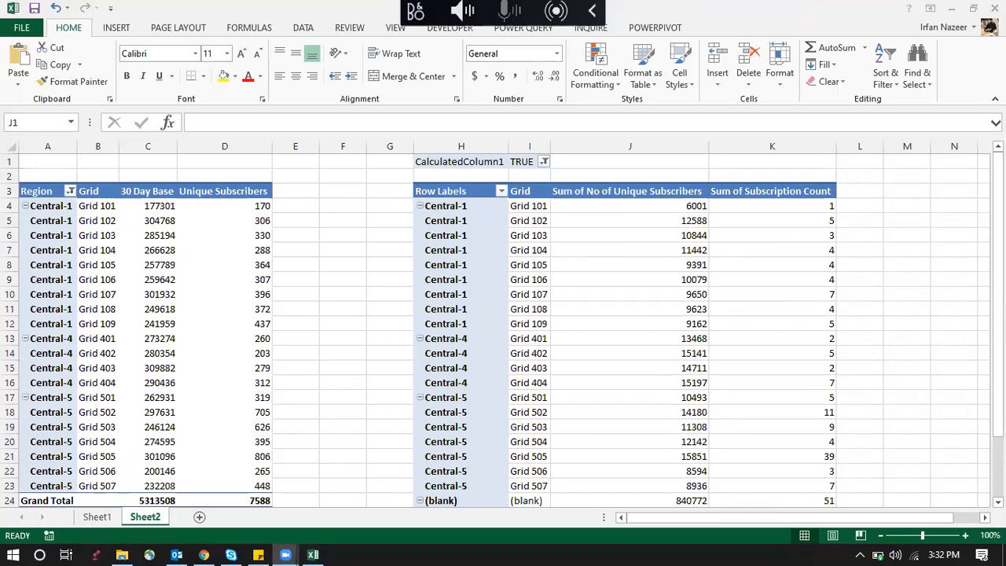
drag(933, 515, 975, 518)
click(985, 517)
click(984, 517)
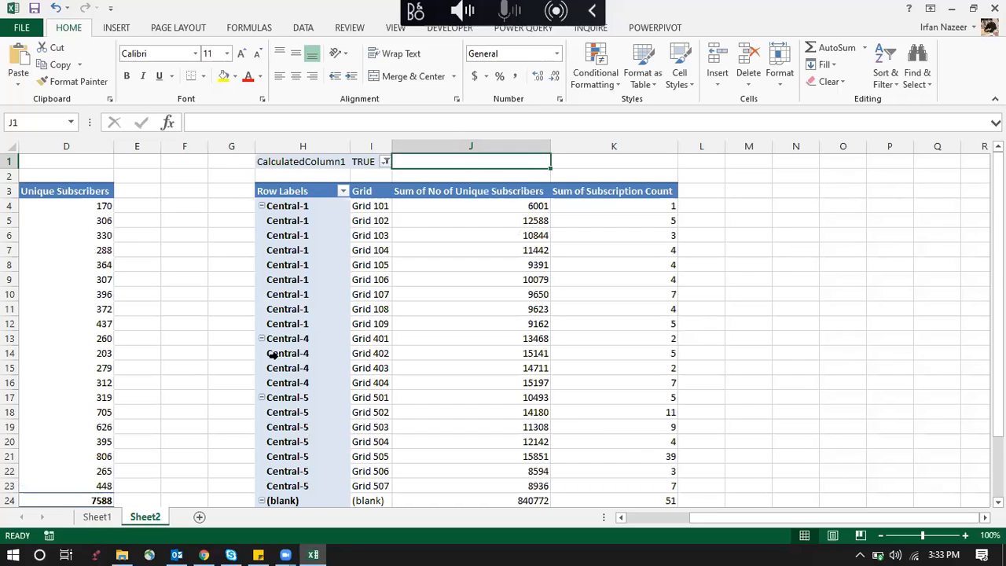
click(403, 99)
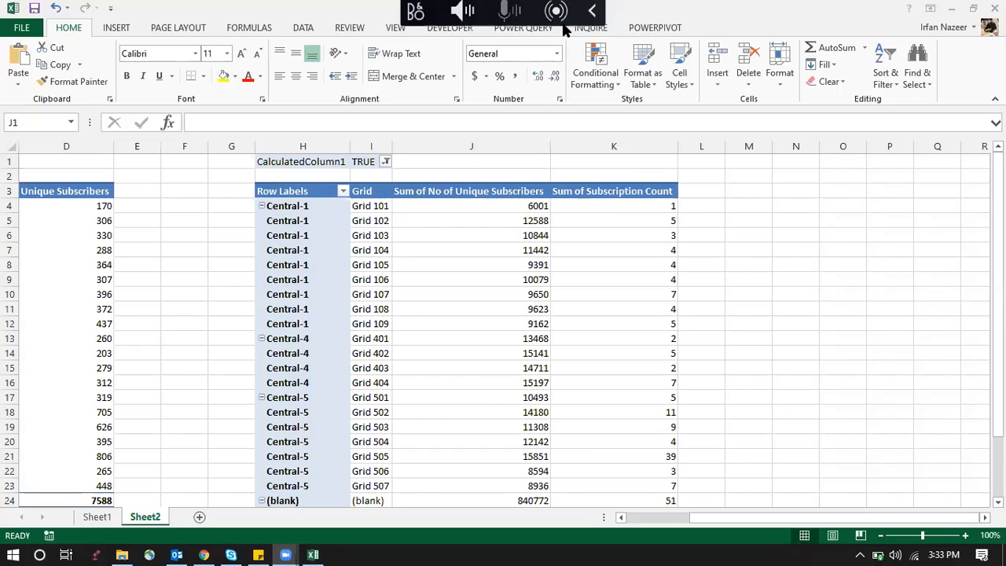
click(656, 26)
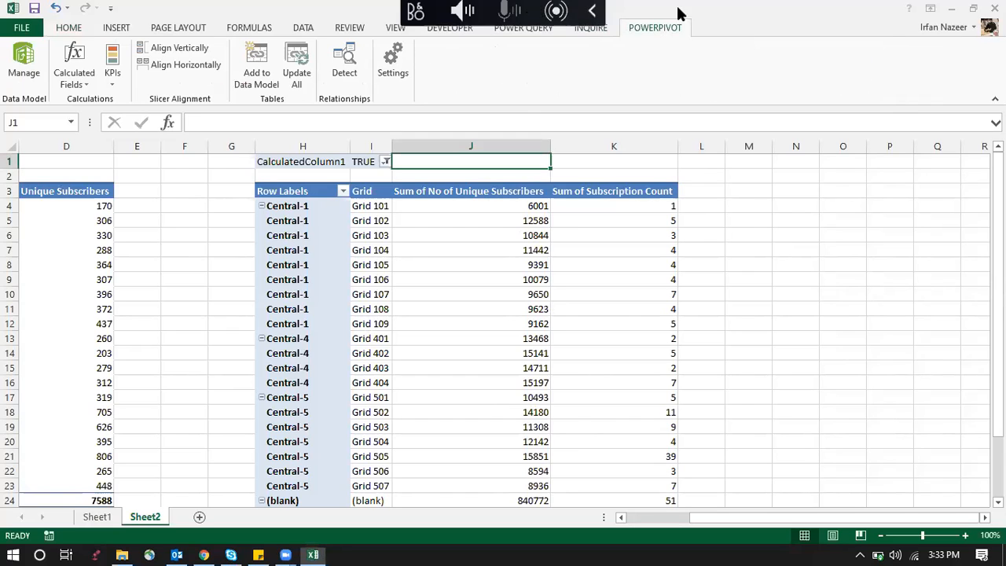
click(541, 28)
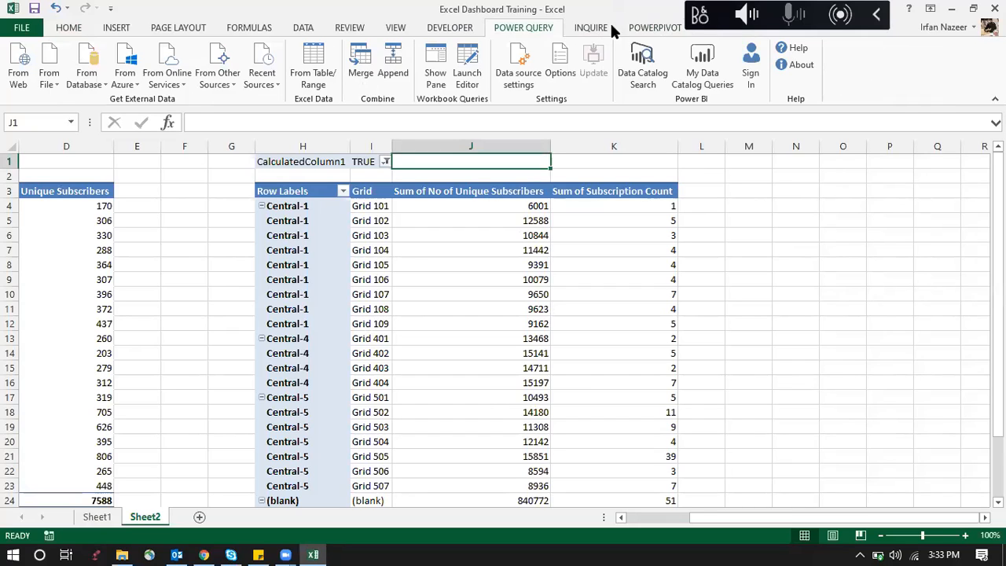
click(649, 28)
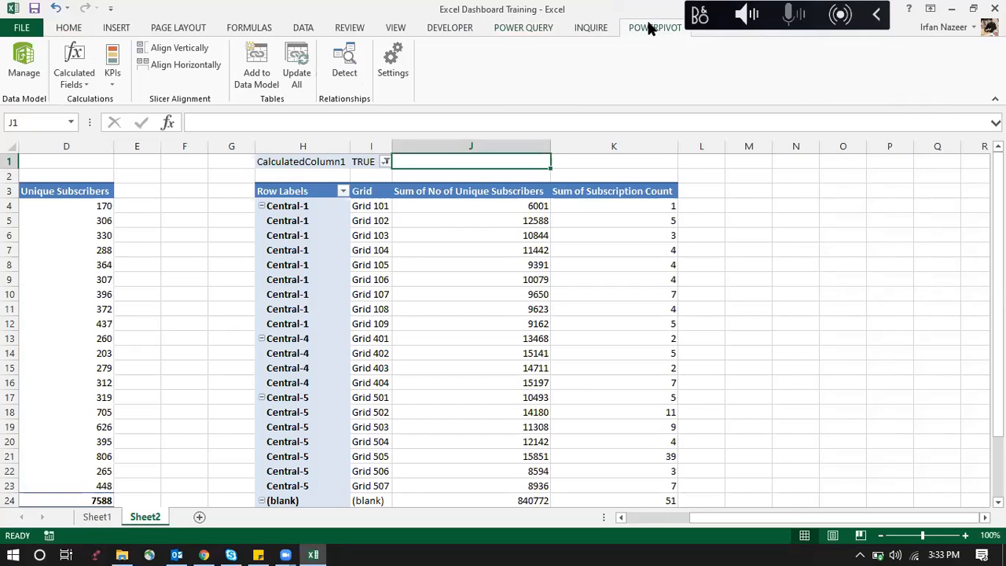
click(548, 27)
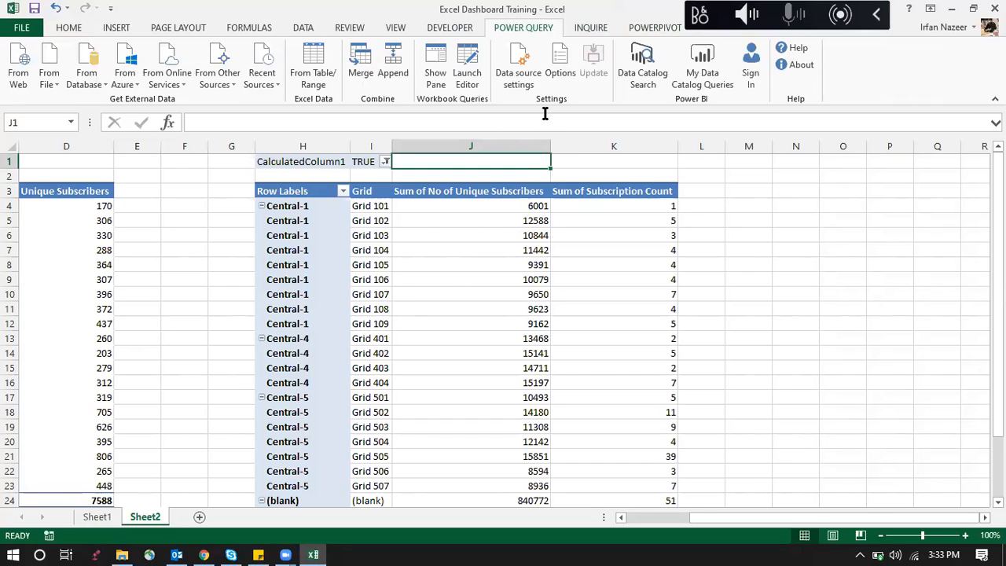
click(590, 31)
Open the PowerPivot data model, show its tables as a relationship diagram, and enlarge the 964 table's box.
click(628, 25)
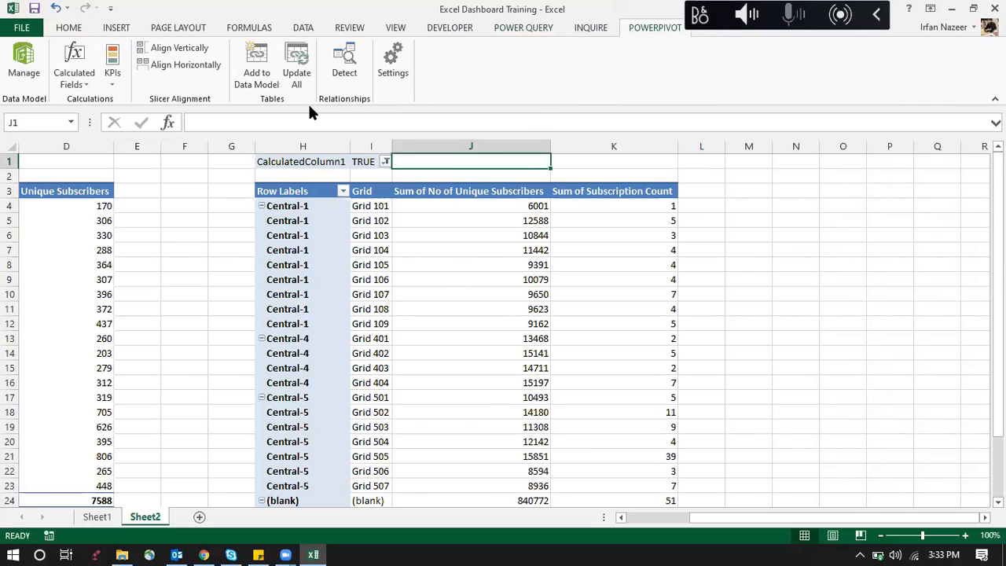
click(24, 62)
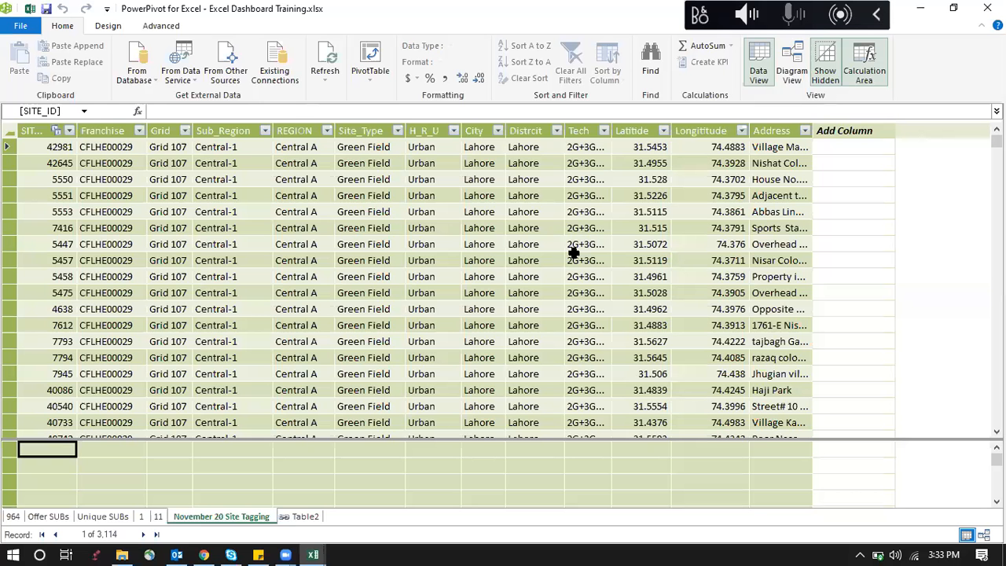
click(792, 71)
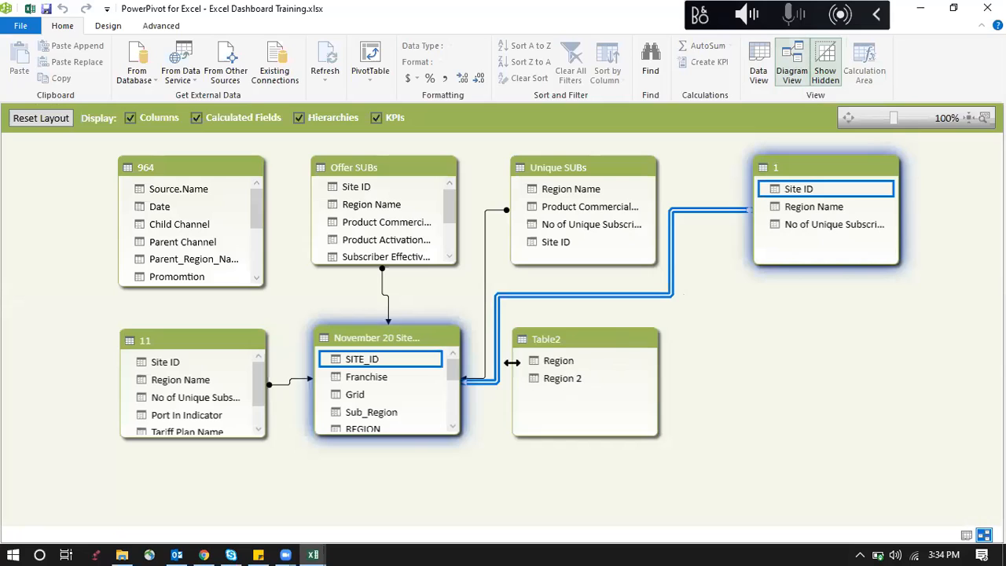
scroll(253, 202, down, 2)
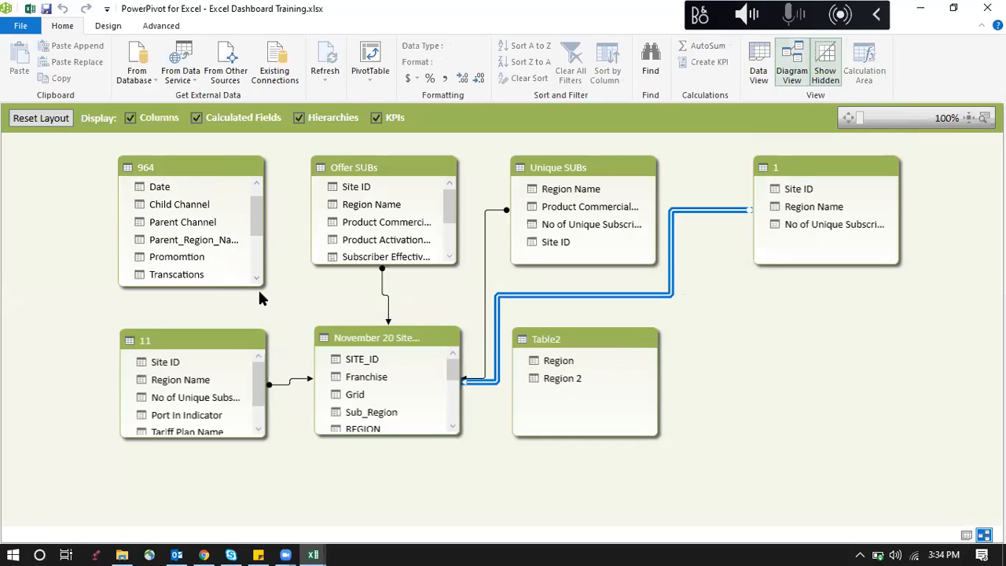
drag(264, 286, 286, 302)
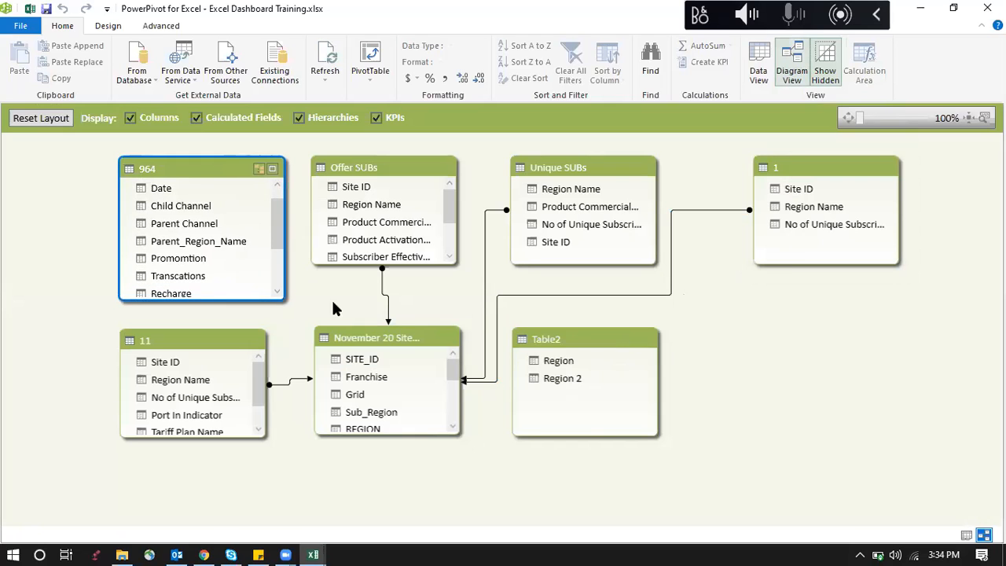
Relate Table2's Region 2 column to Parent_Region_Name in the 964 table and to Region Name in the Offer SUBs table.
drag(569, 378, 253, 243)
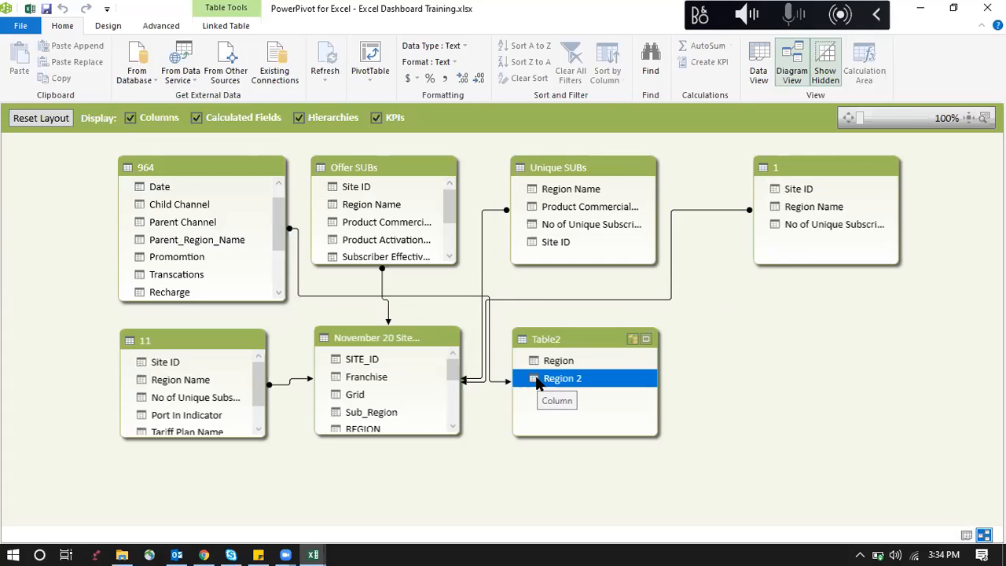
drag(450, 215, 450, 212)
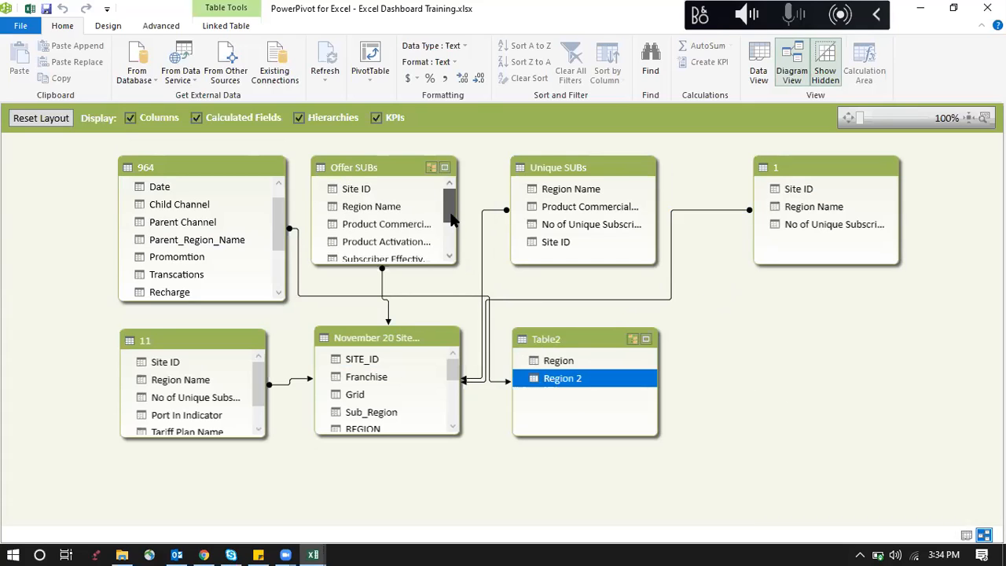
drag(583, 377, 435, 205)
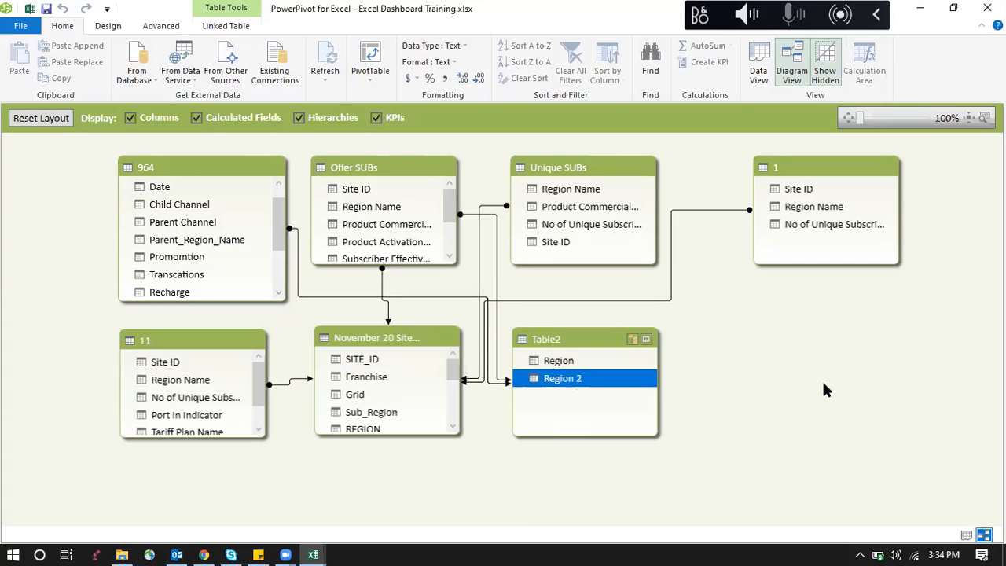
Disconnect the computer from the TP_Link Wi-Fi network and return to the relationship diagram.
click(916, 545)
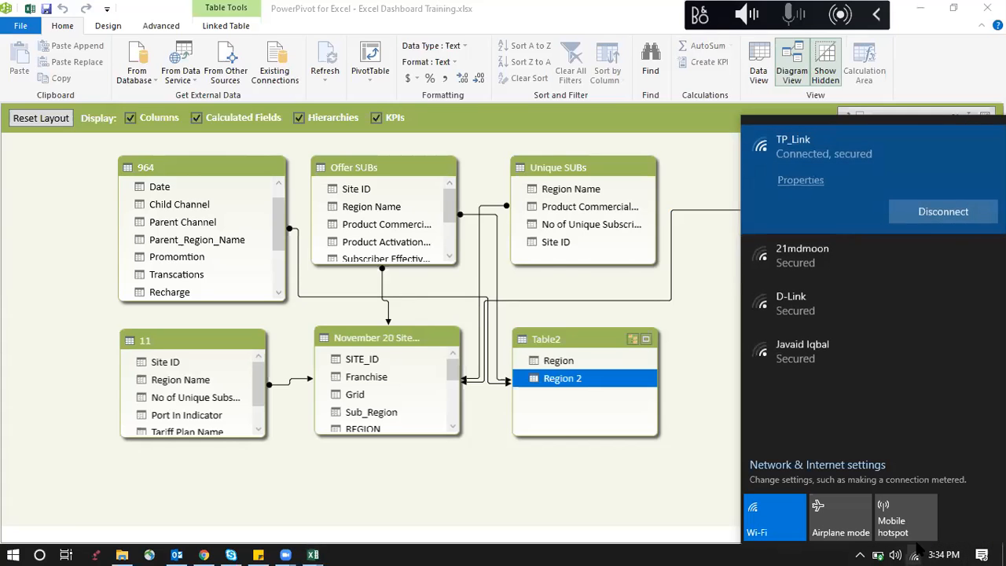
click(943, 210)
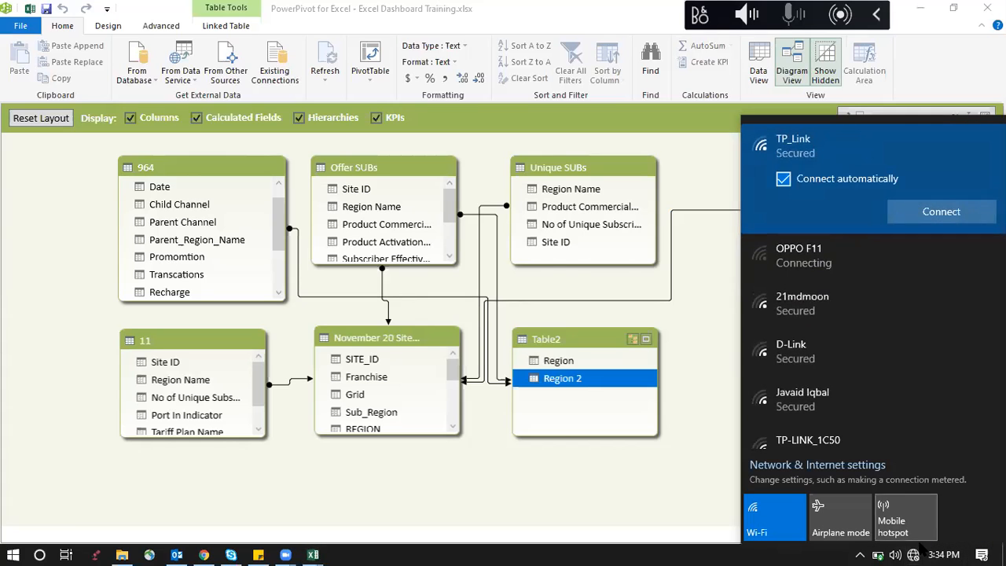
click(618, 24)
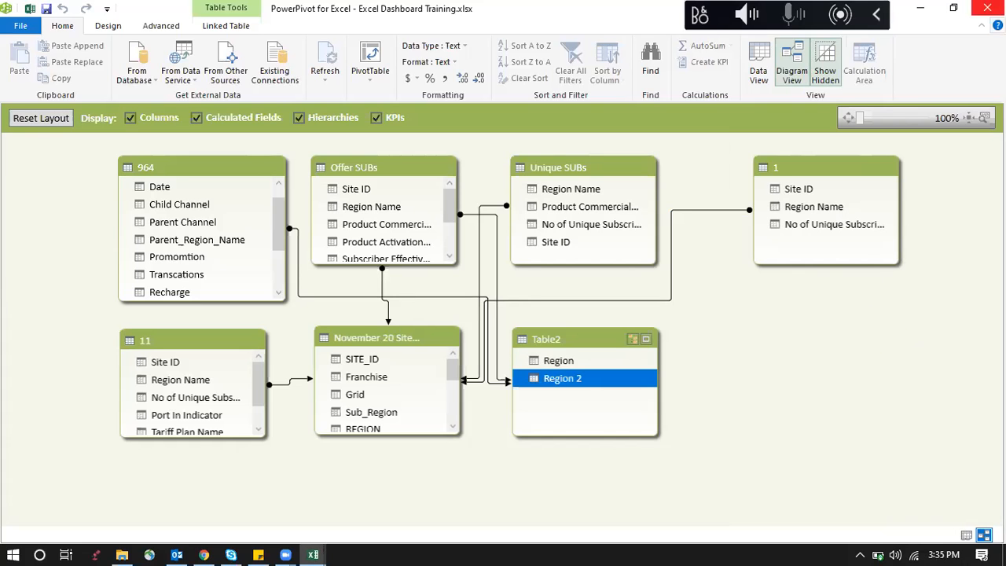
Close the data model window and start a new PivotTable that uses the tables in the workbook data model as its source.
click(987, 8)
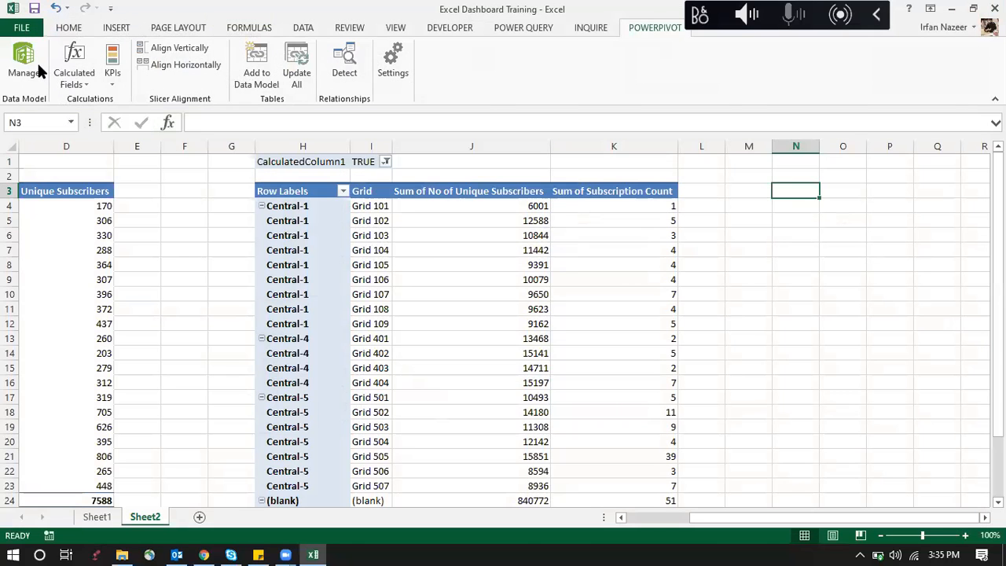
key(alt+n)
key(v)
click(636, 190)
click(640, 205)
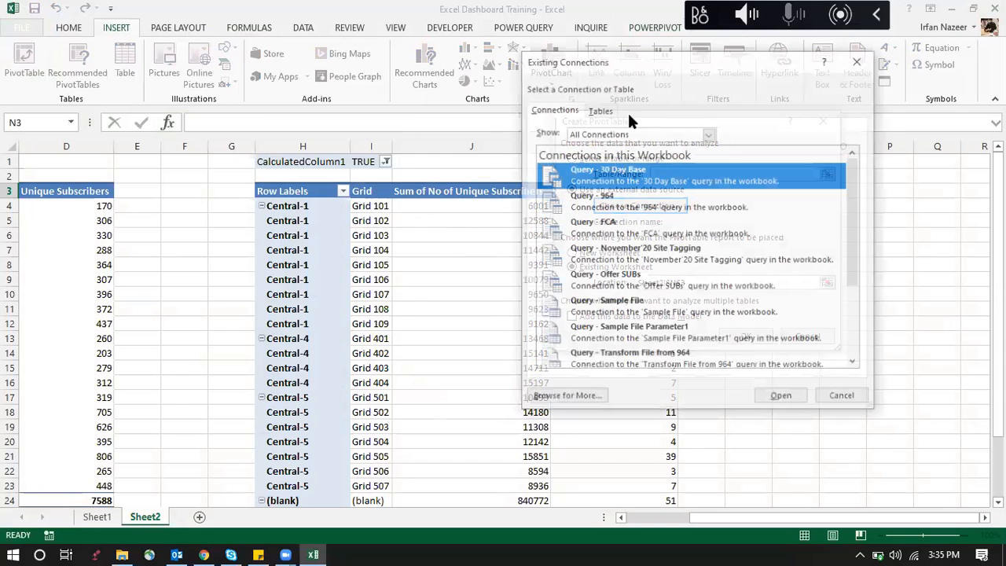
click(600, 112)
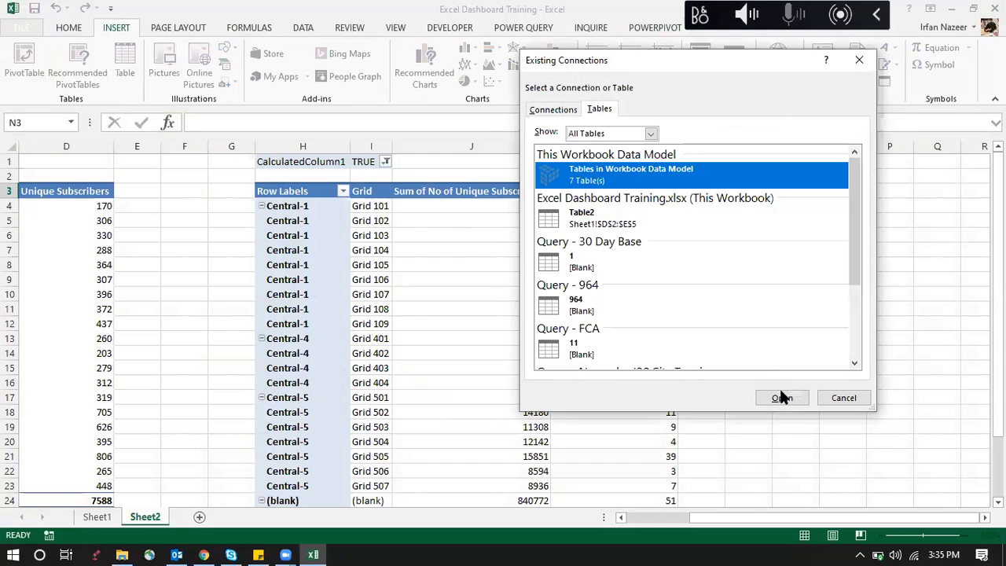
click(780, 395)
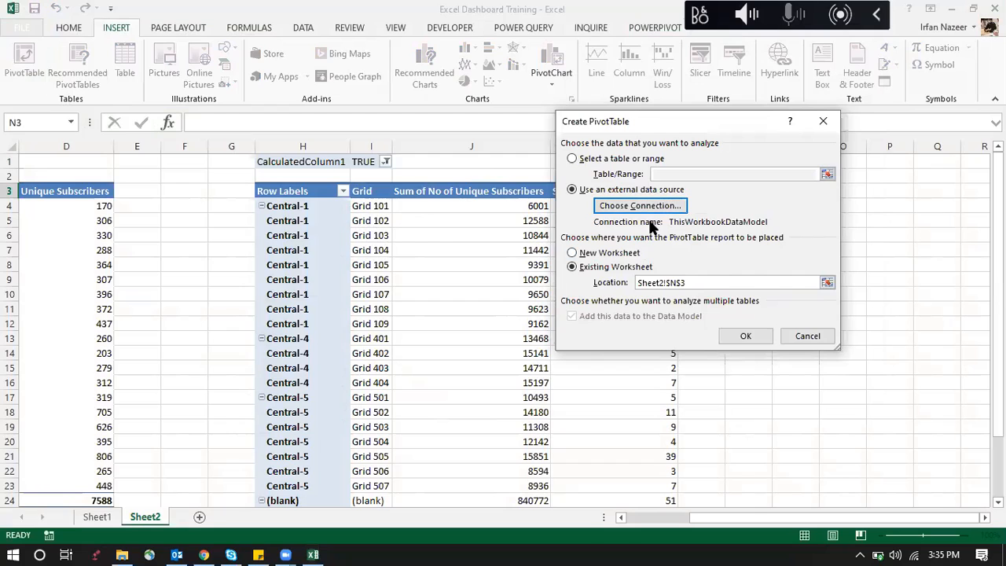
Set the new PivotTable's location to cell N3 of the existing worksheet Sheet2 and create it.
click(636, 254)
click(616, 266)
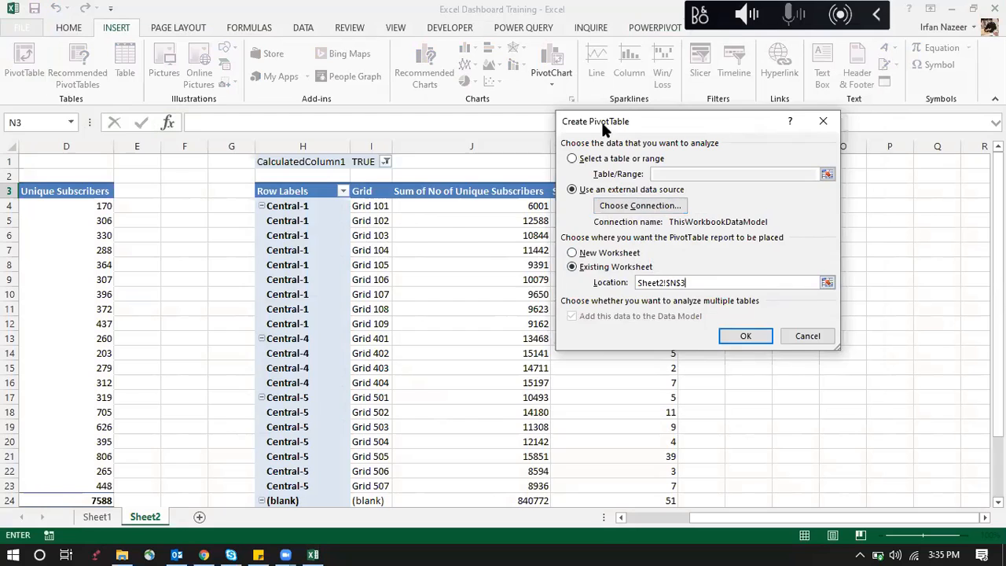
drag(603, 128, 478, 128)
click(798, 191)
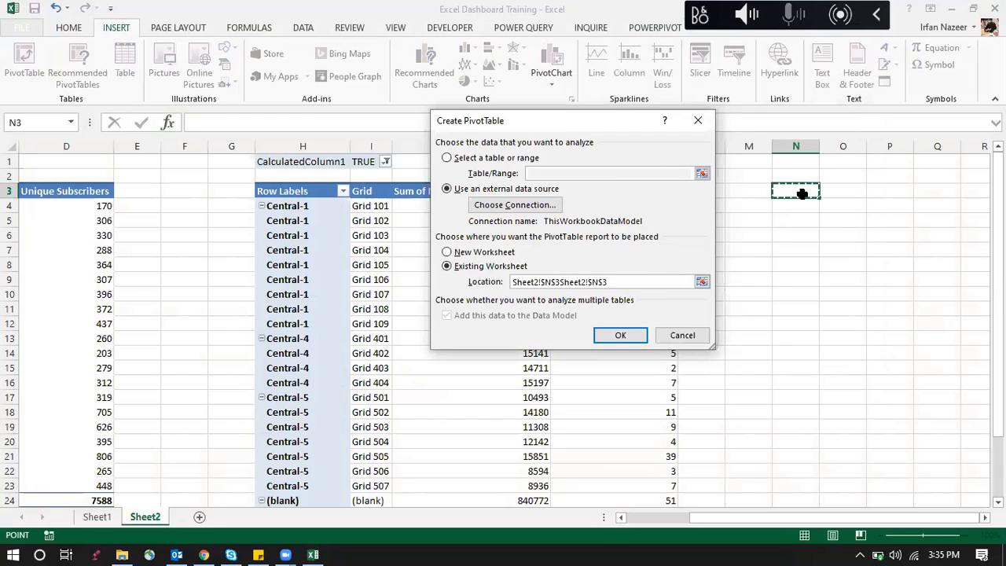
double_click(552, 281)
key(BackSpace)
click(809, 193)
click(623, 332)
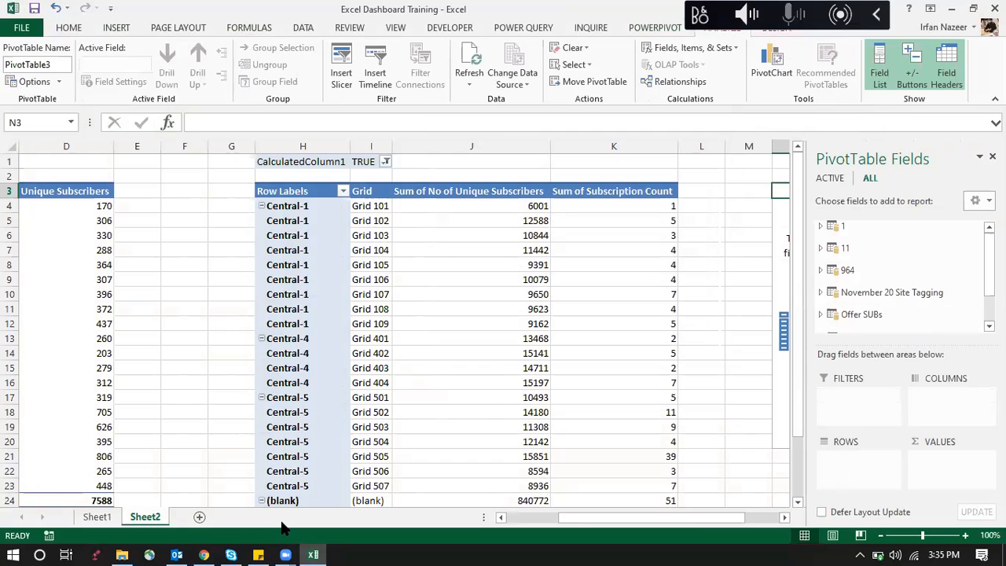
Add Region from Table2 as the row field of the new PivotTable at N3.
drag(740, 517, 795, 521)
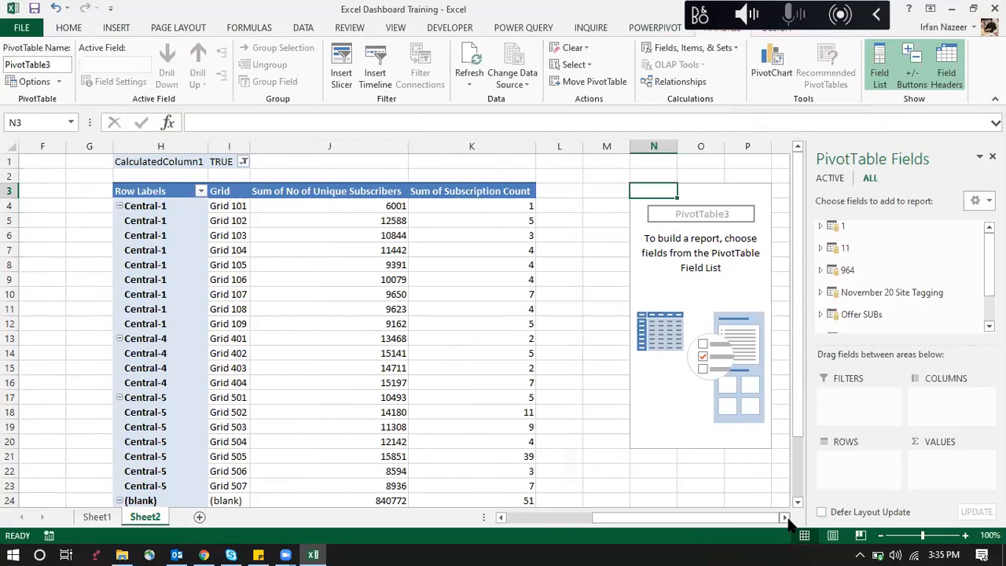
click(784, 517)
click(784, 517)
click(784, 517)
click(784, 517)
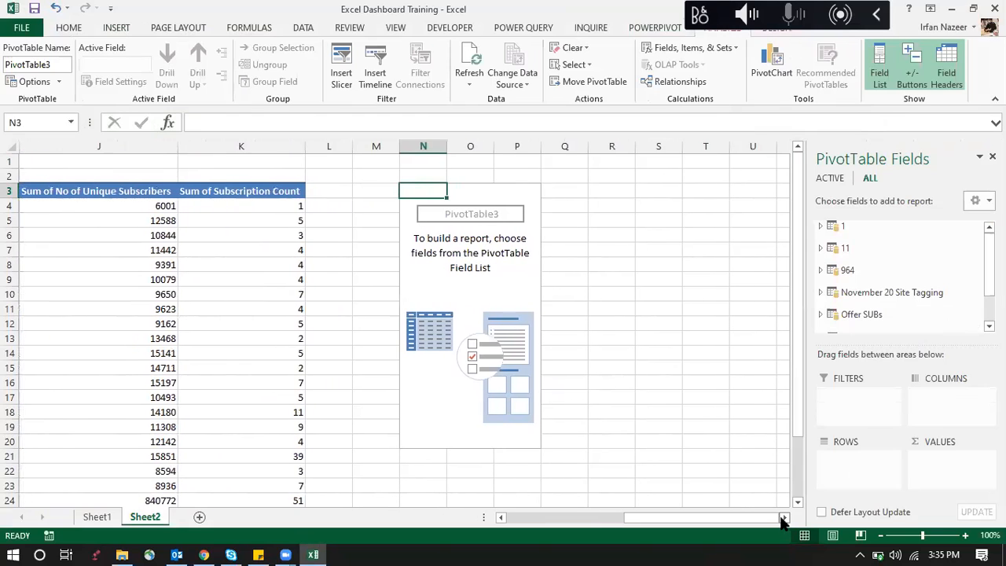
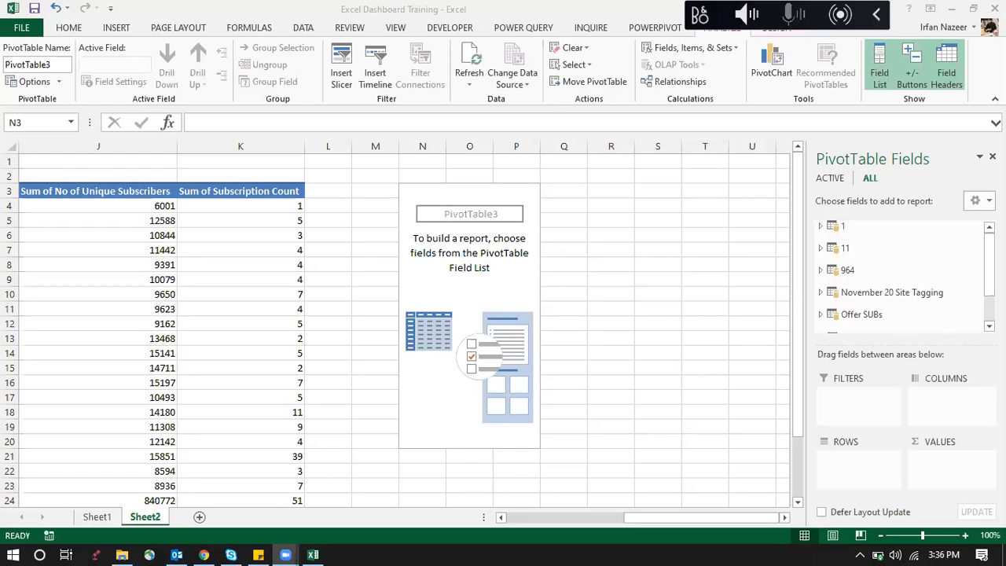
click(825, 231)
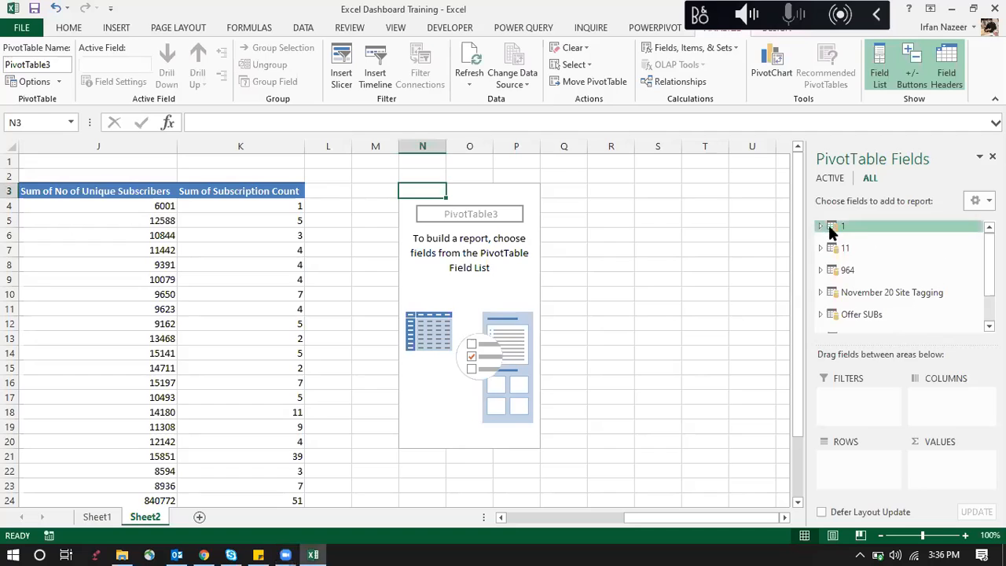
click(820, 226)
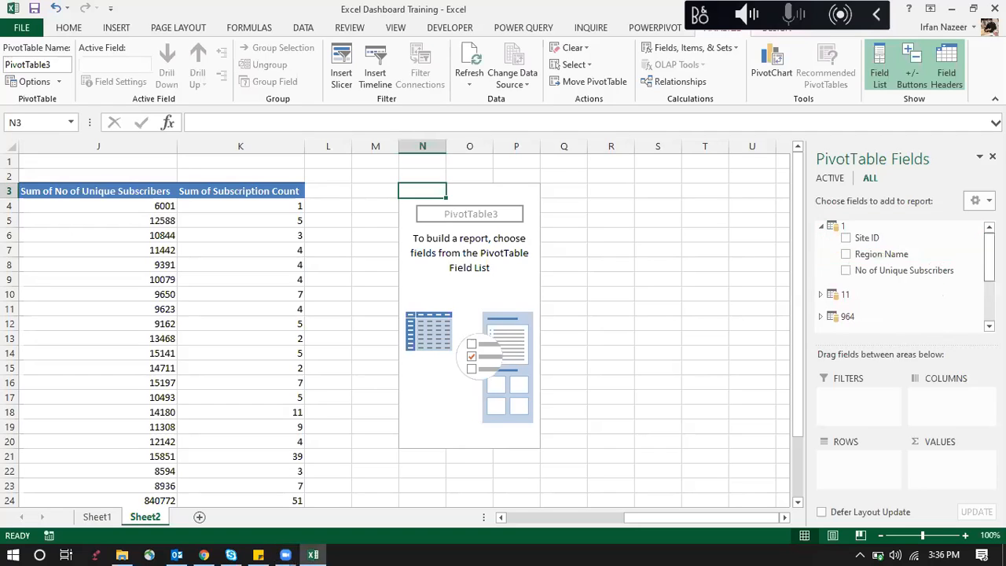
click(820, 226)
scroll(881, 290, down, 1)
click(820, 292)
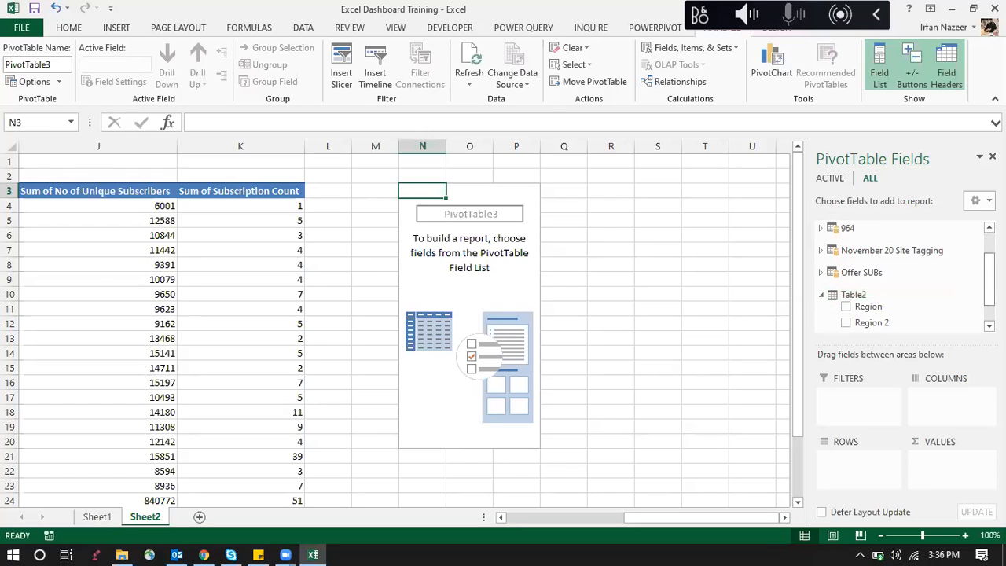
scroll(865, 299, down, 1)
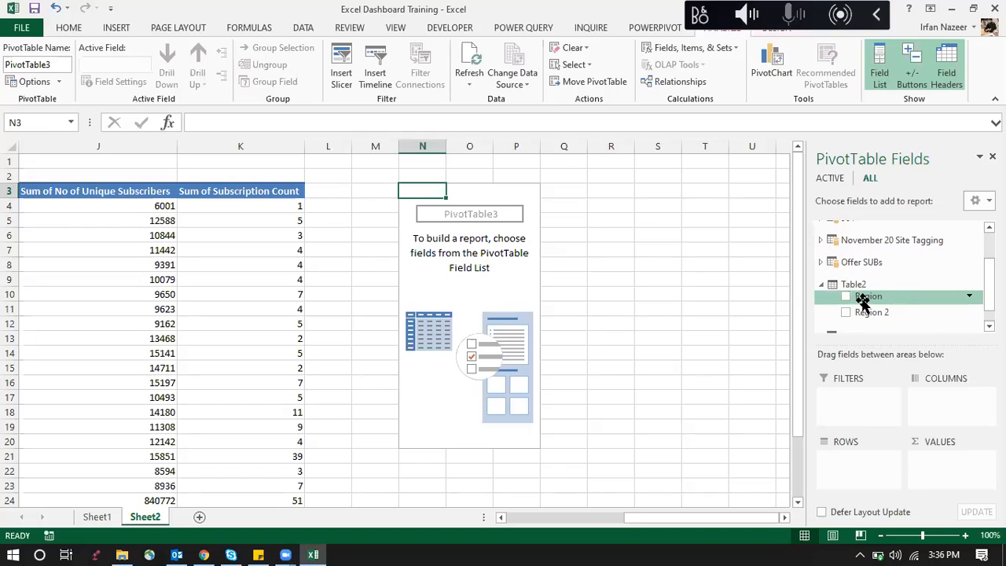
drag(866, 299, 867, 440)
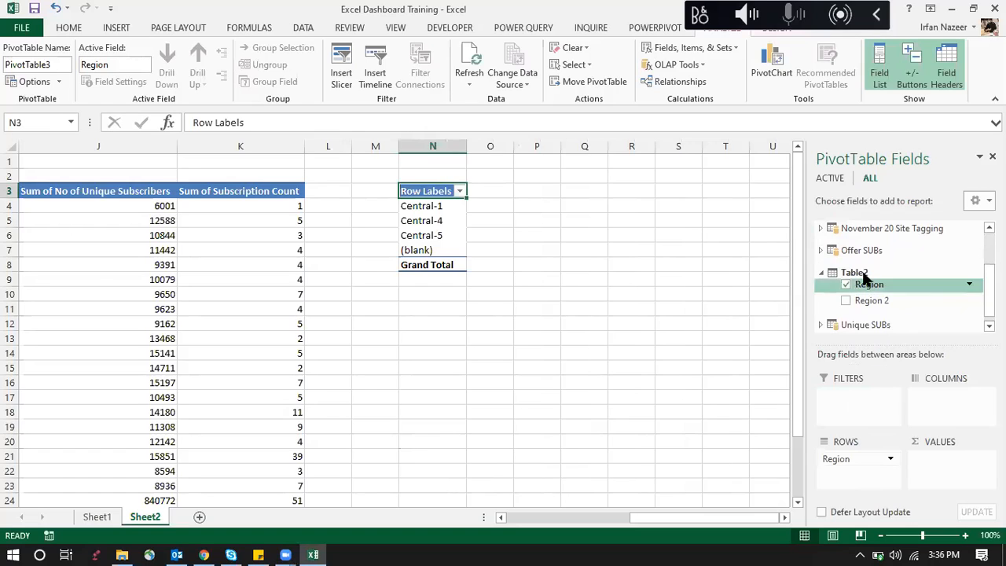
Add Subscription Count from the Offer SUBs table as a summed value in the third PivotTable.
click(821, 272)
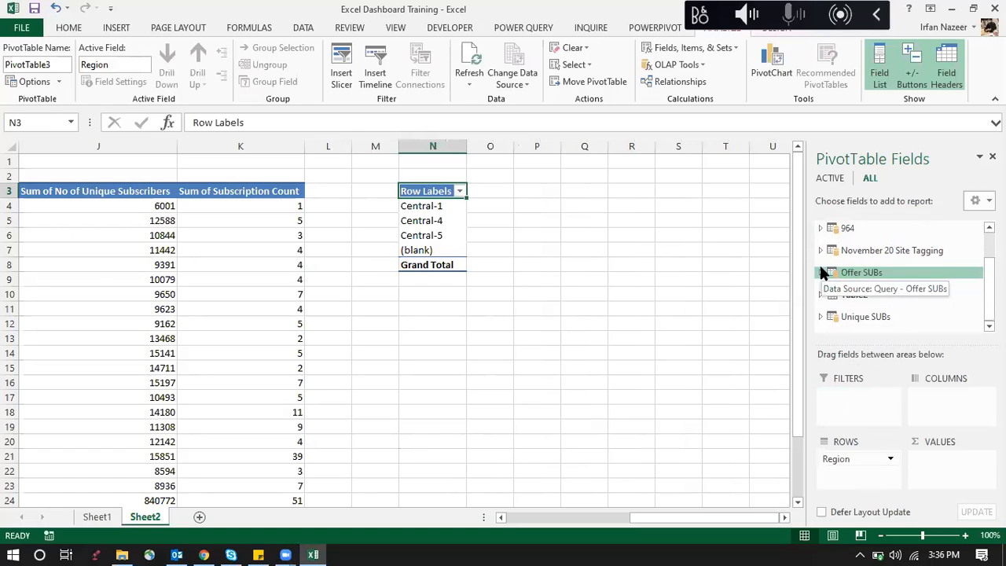
click(825, 272)
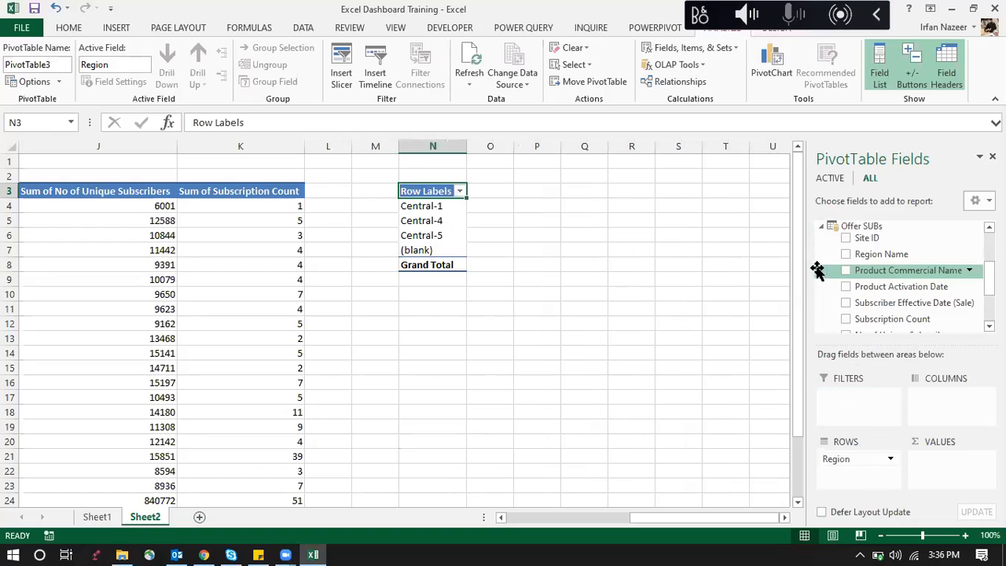
drag(989, 278, 989, 275)
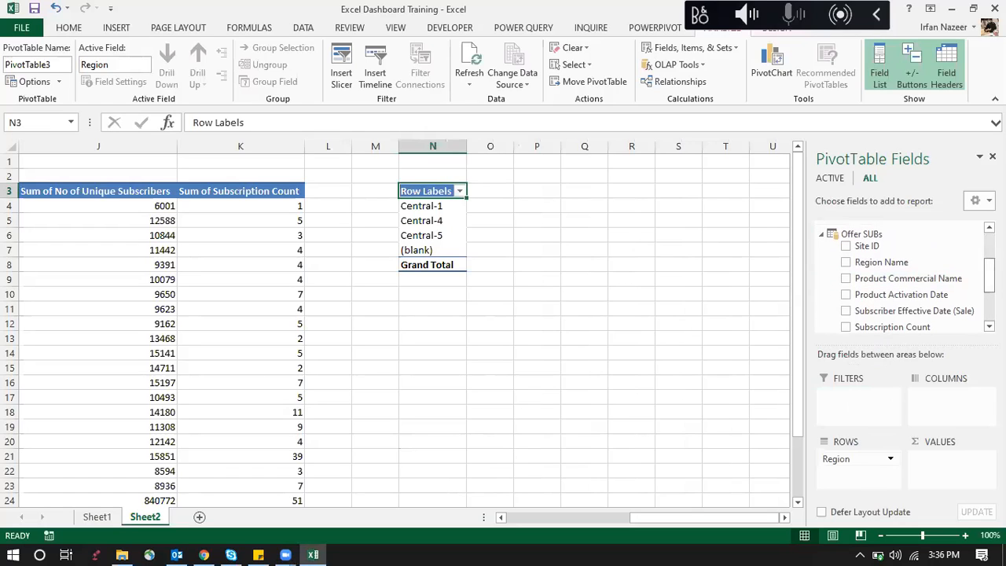
drag(892, 326, 960, 454)
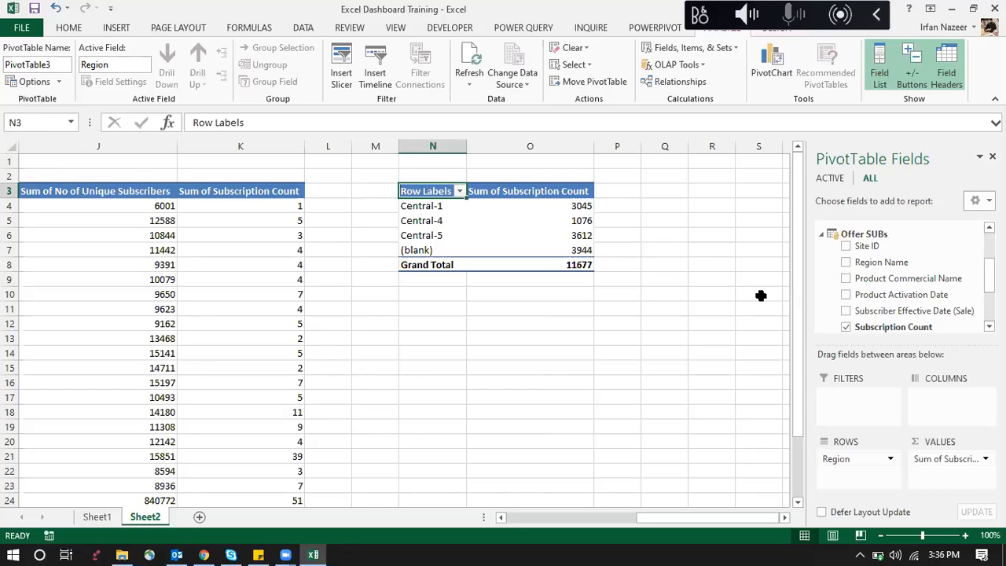
Add Promomtion from the 964 table as a report filter and dismiss the suggestion to create relationships.
click(820, 234)
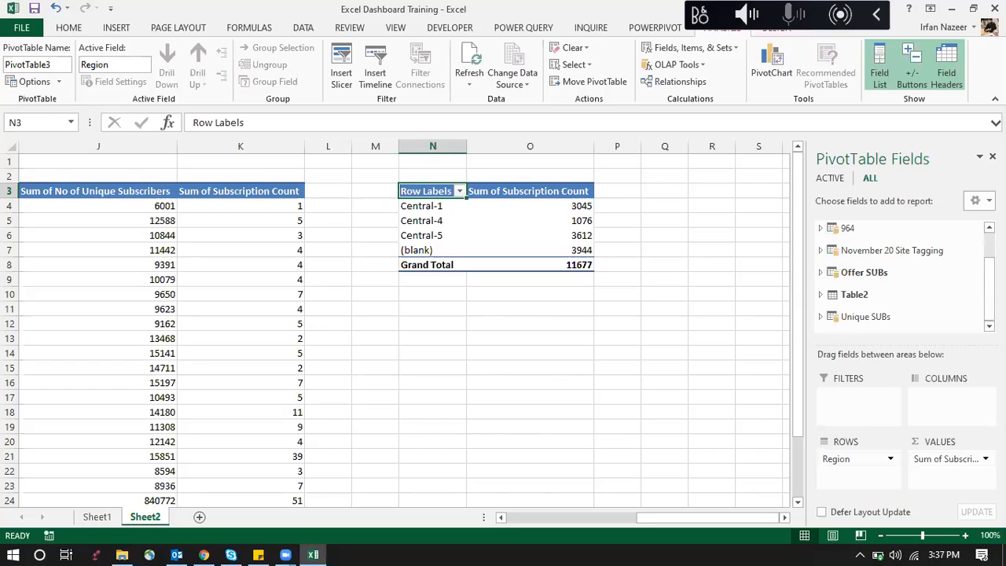
click(819, 227)
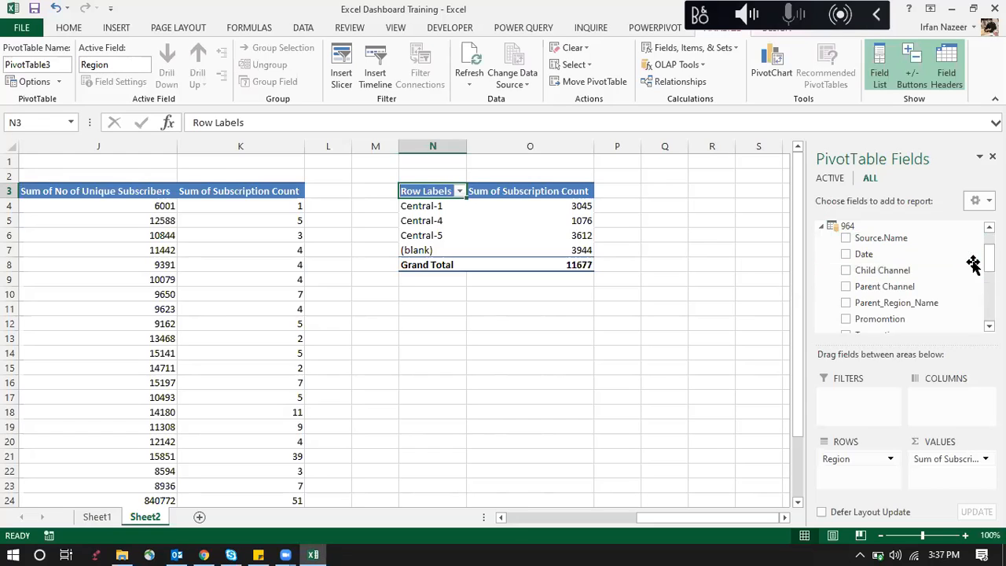
drag(896, 319, 880, 409)
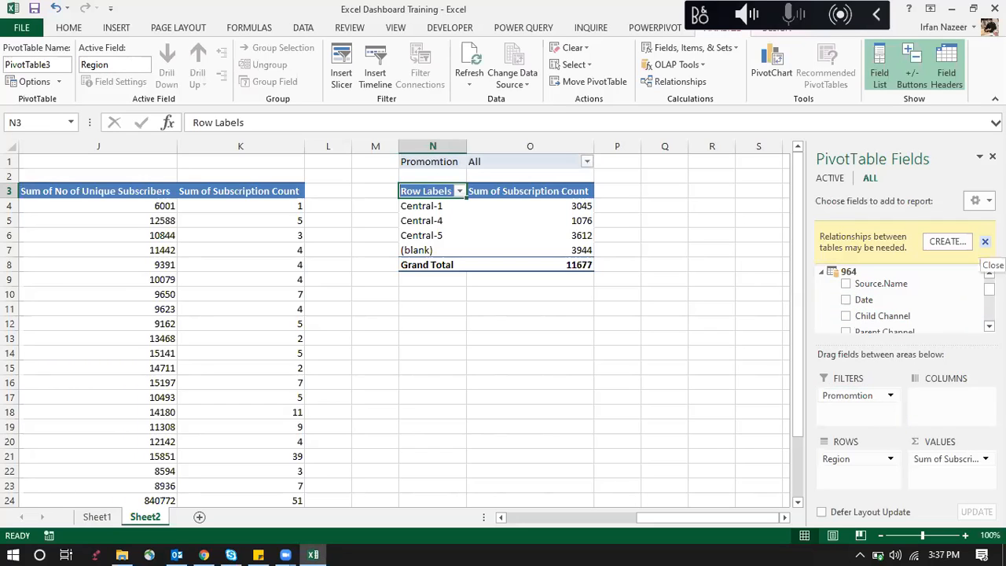
click(984, 241)
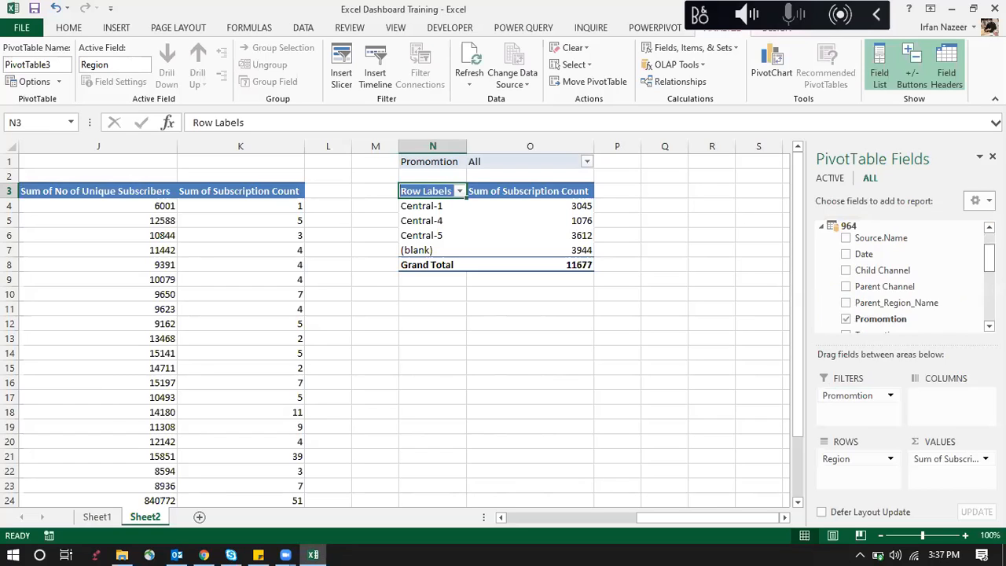
Add Transcations from the 964 table as a second summed value beside the subscription count.
scroll(903, 275, down, 3)
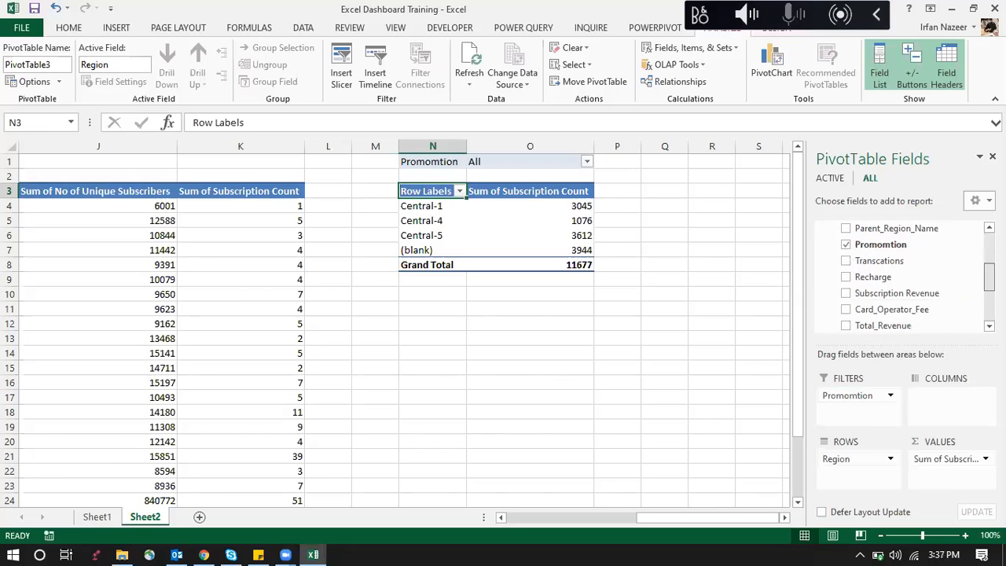
scroll(911, 275, down, 1)
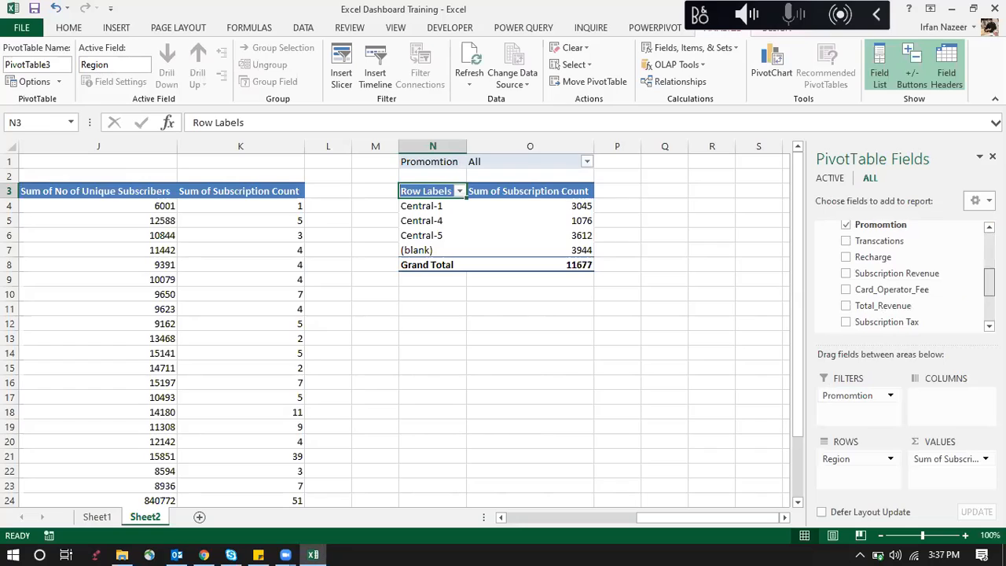
scroll(904, 275, down, 1)
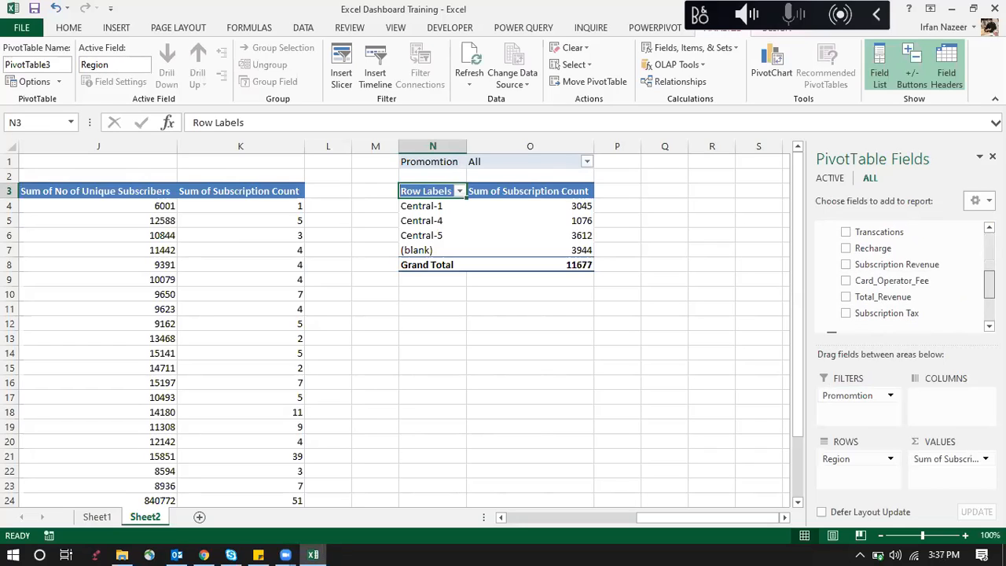
scroll(911, 275, up, 1)
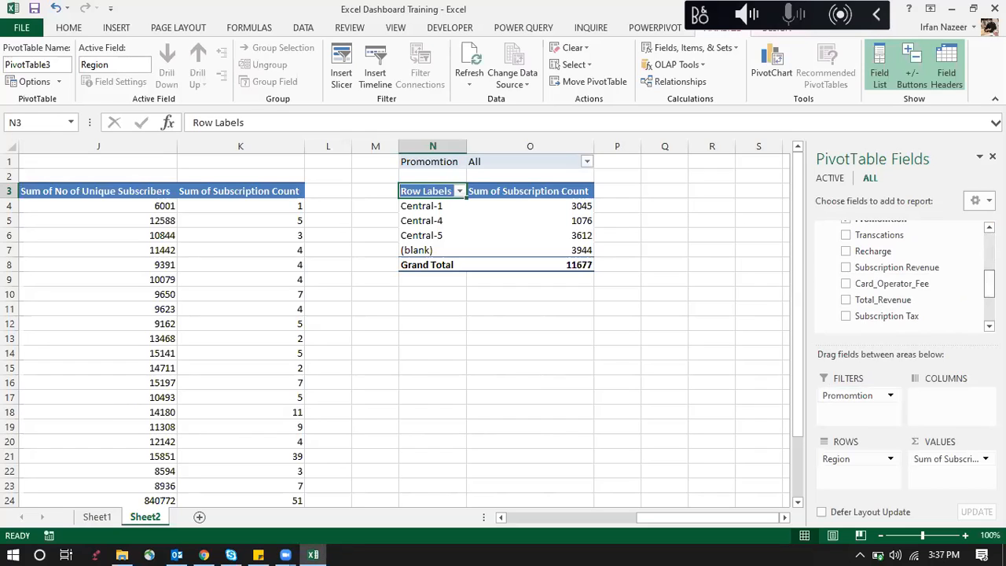
drag(890, 238, 965, 472)
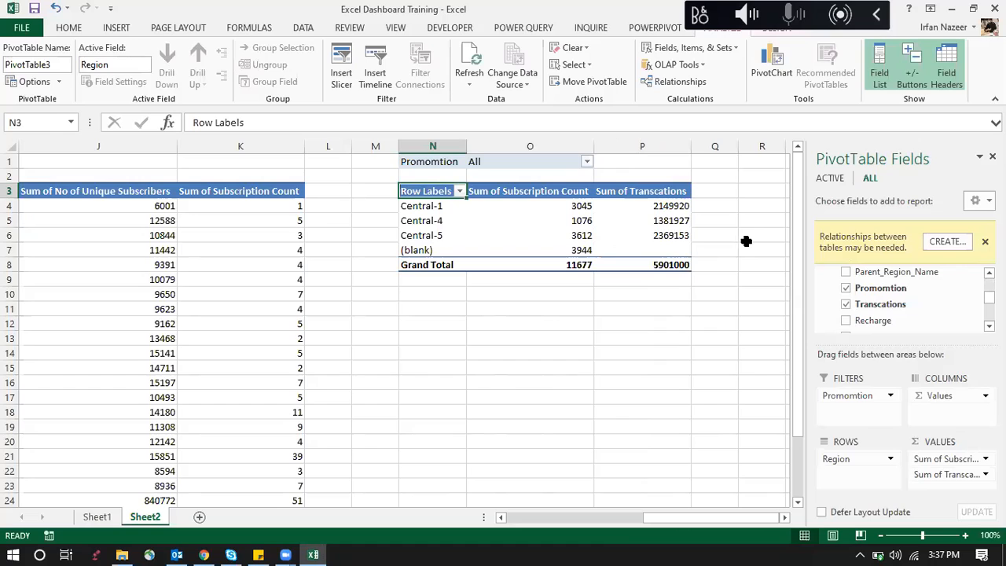
Filter the third PivotTable's Promomtion report filter to Supreme Punjab only.
click(585, 164)
click(443, 324)
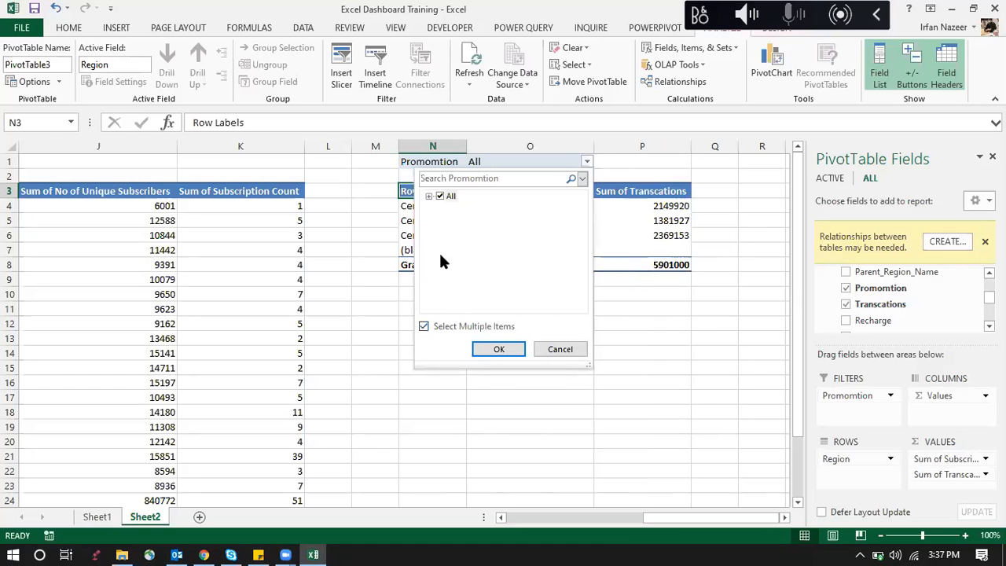
click(428, 197)
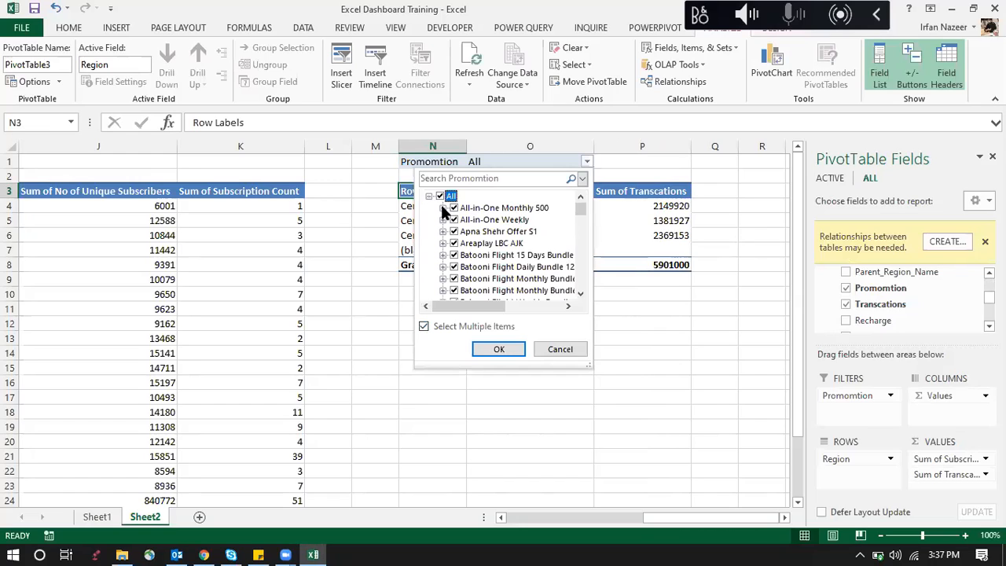
click(440, 196)
click(542, 183)
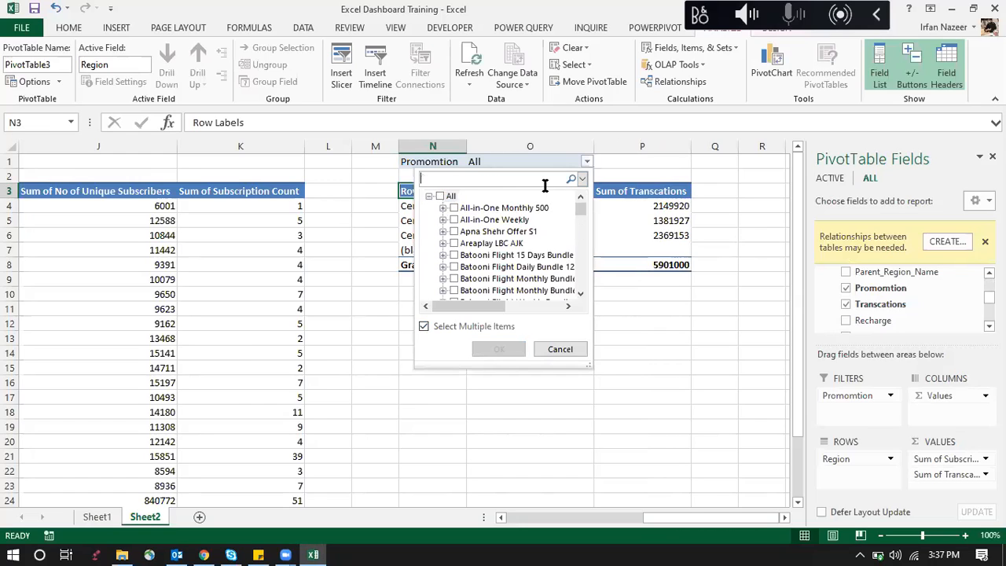
text(supre)
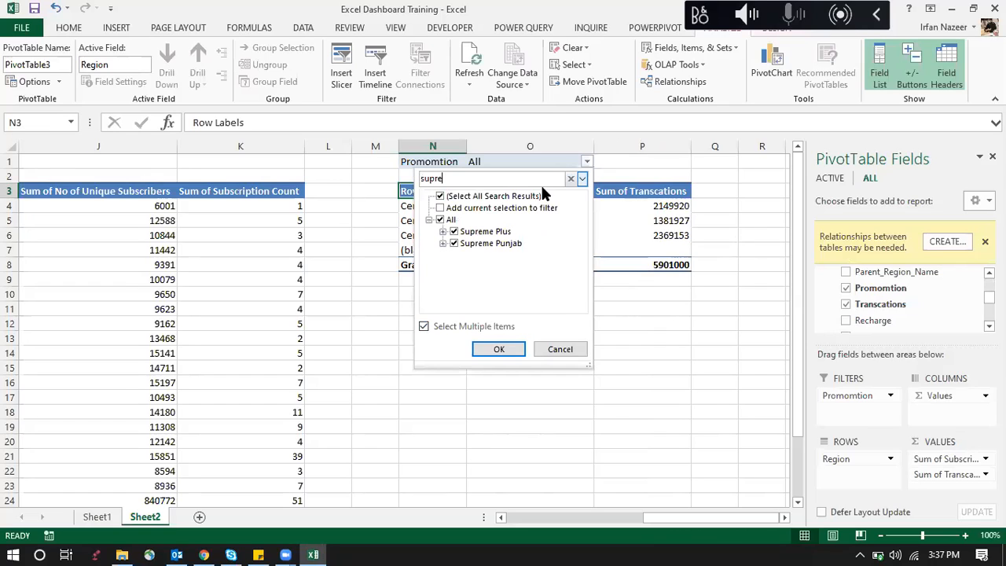
click(482, 232)
click(440, 220)
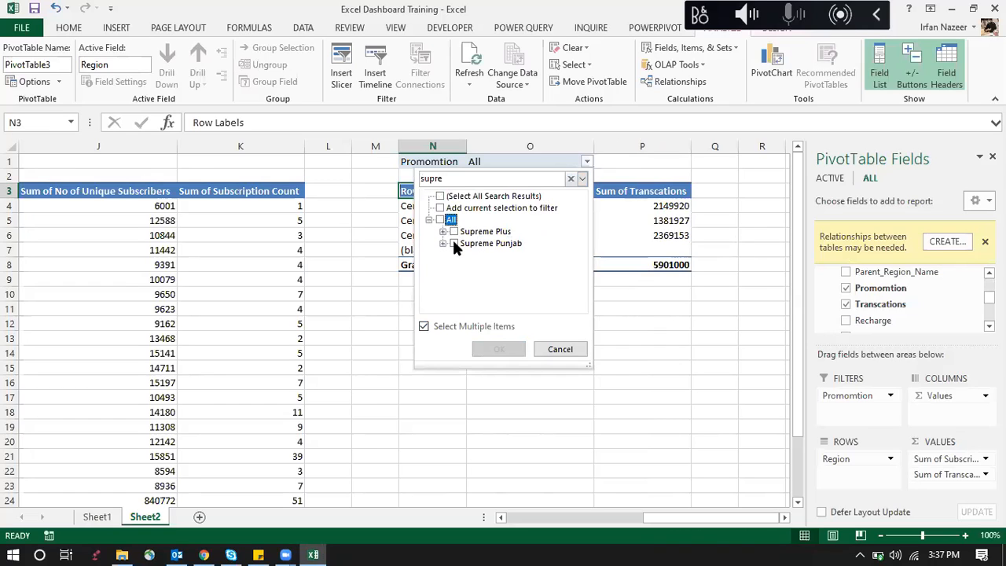
click(454, 243)
click(498, 349)
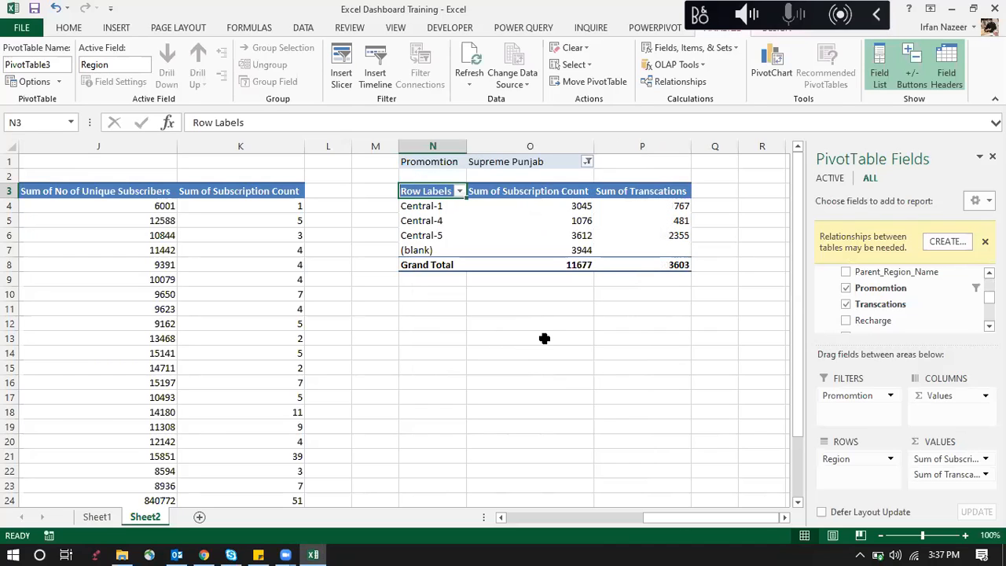
Exclude the blank region from the third PivotTable's row labels.
click(544, 338)
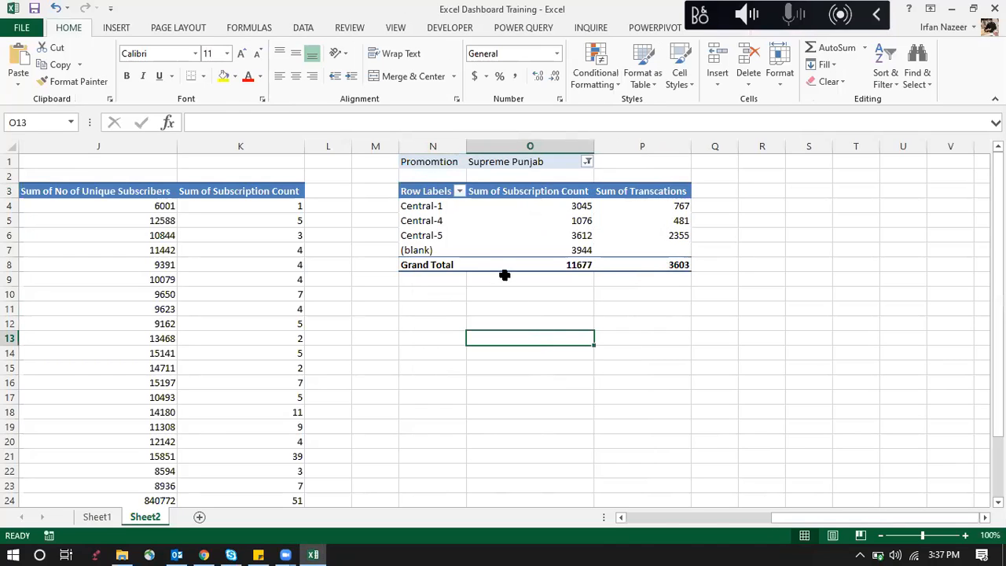
click(458, 191)
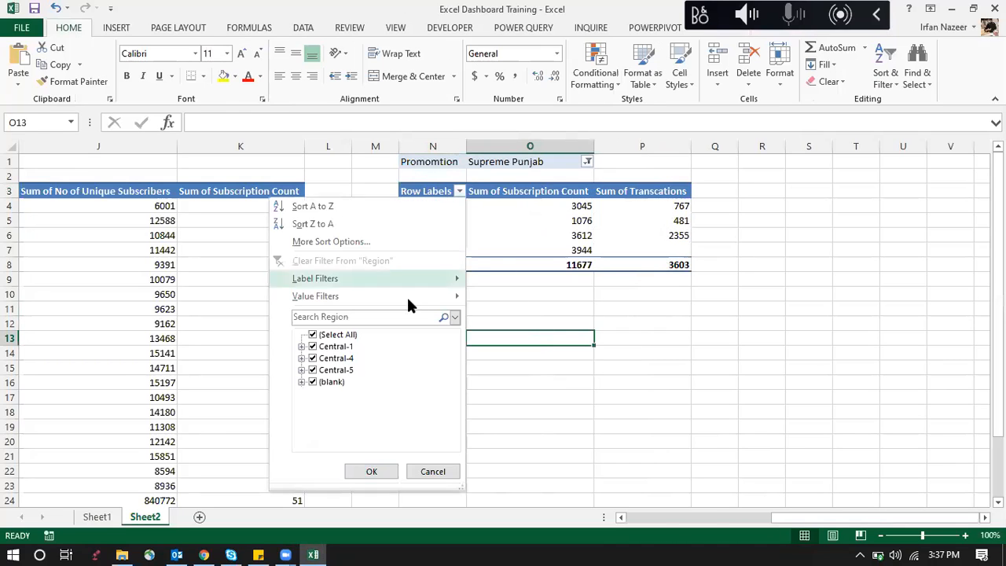
click(309, 380)
click(370, 471)
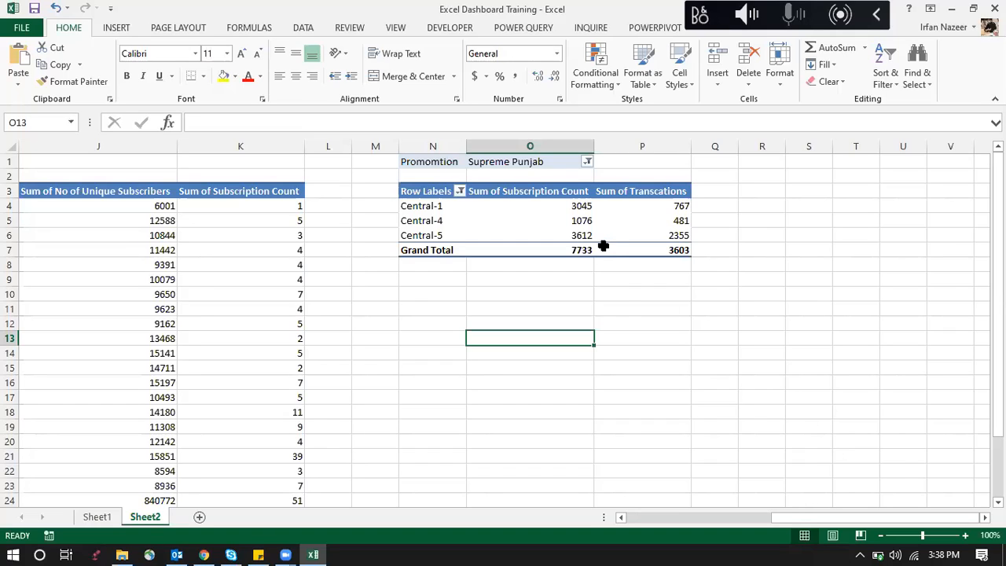
Rename the third PivotTable's headers as Region, Total Subscriptions and 964 Subscriptions.
mouse_move(603, 246)
click(528, 193)
click(528, 193)
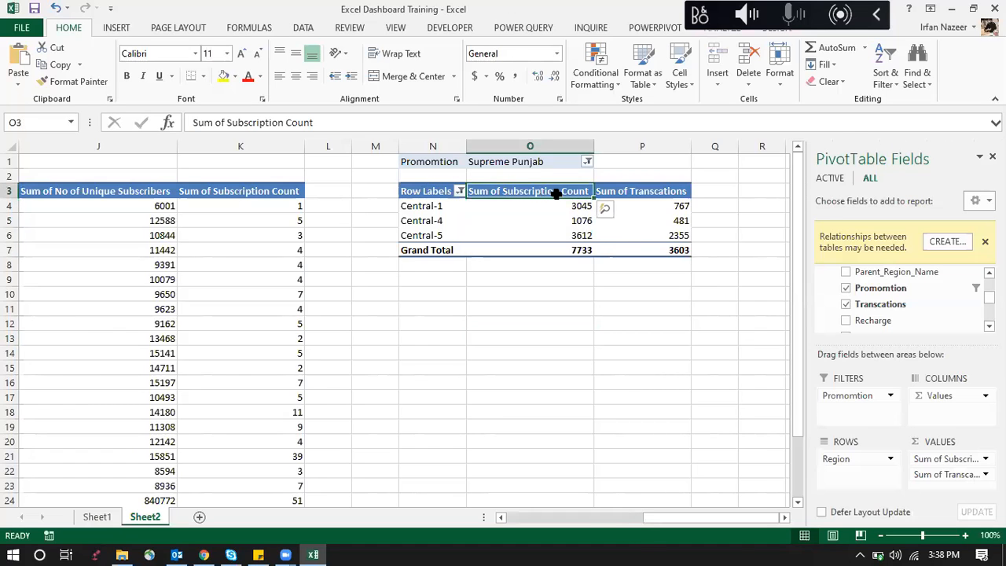
text(T)
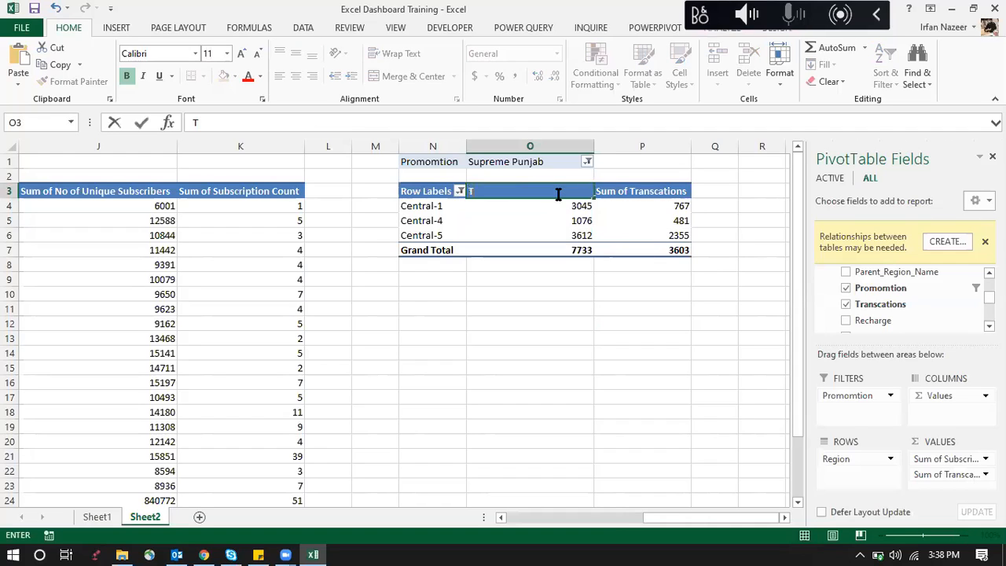
text(otal Subscriptions)
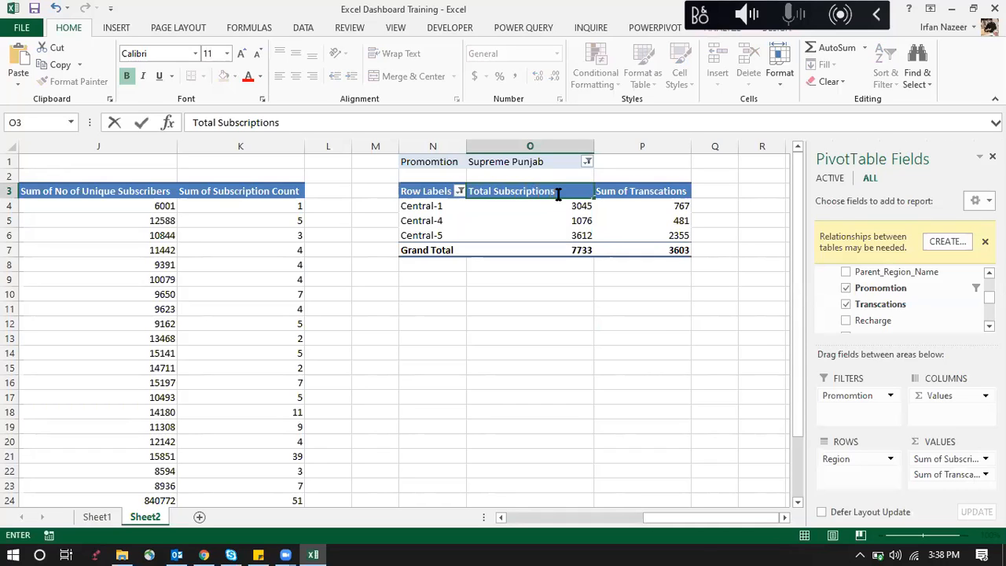
click(649, 191)
text(964 Subscriptions)
click(440, 189)
text(Region)
key(Return)
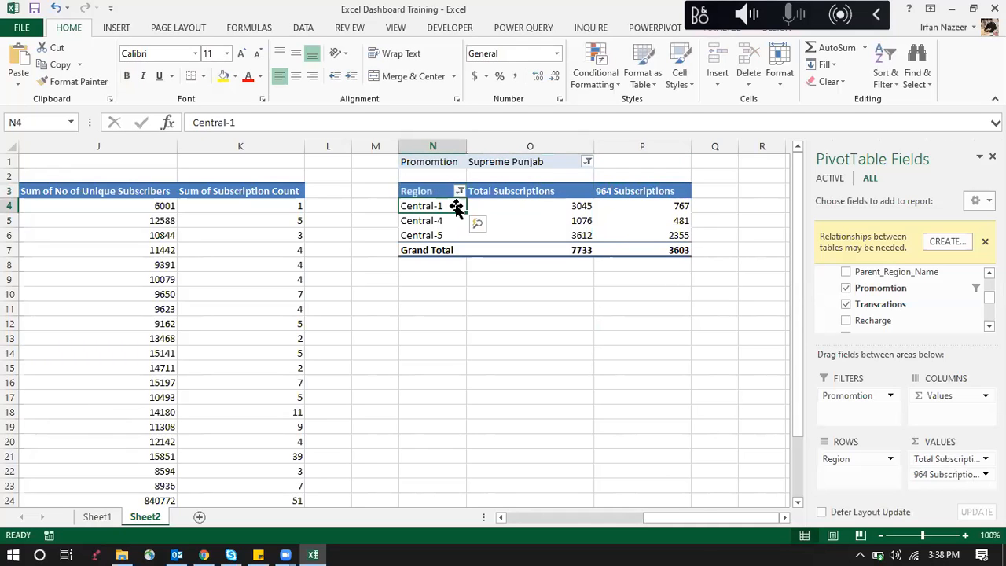
Rename the row label header in H3 of the second PivotTable as Region.
drag(701, 515, 638, 522)
click(225, 190)
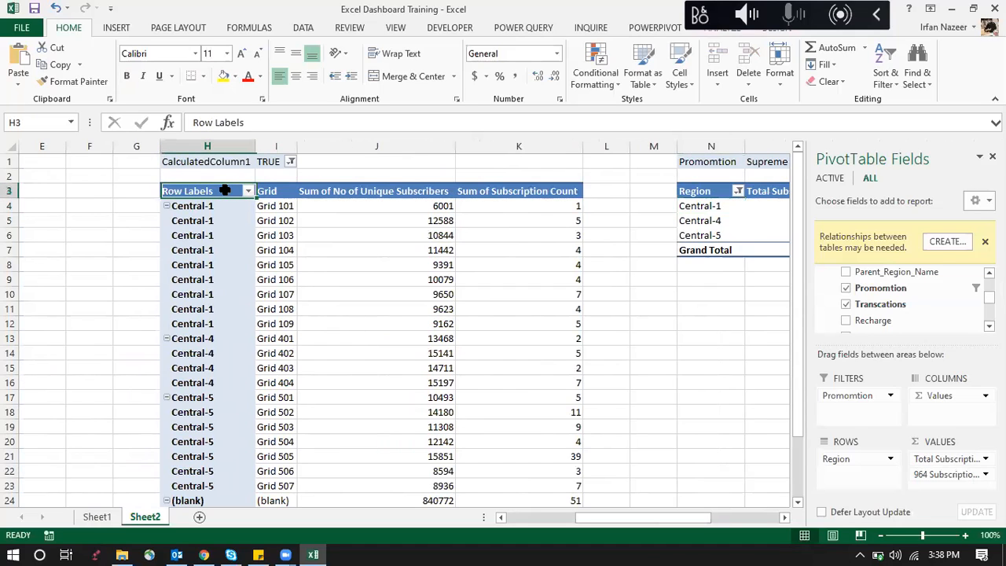
text(Region)
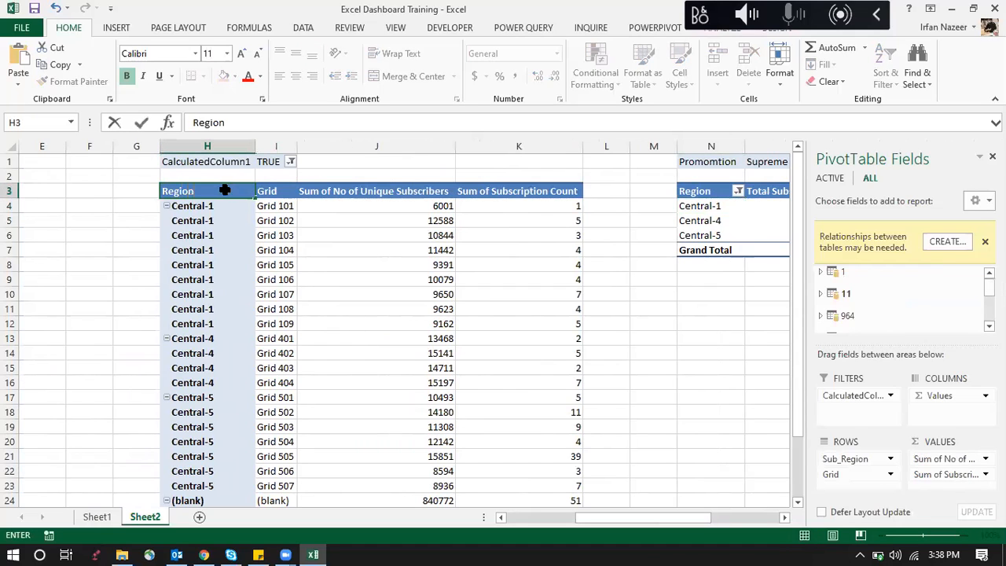
key(Return)
Rename the header in J3 as 30 Day Base and try Unique Subscribers as the header in K3.
click(377, 192)
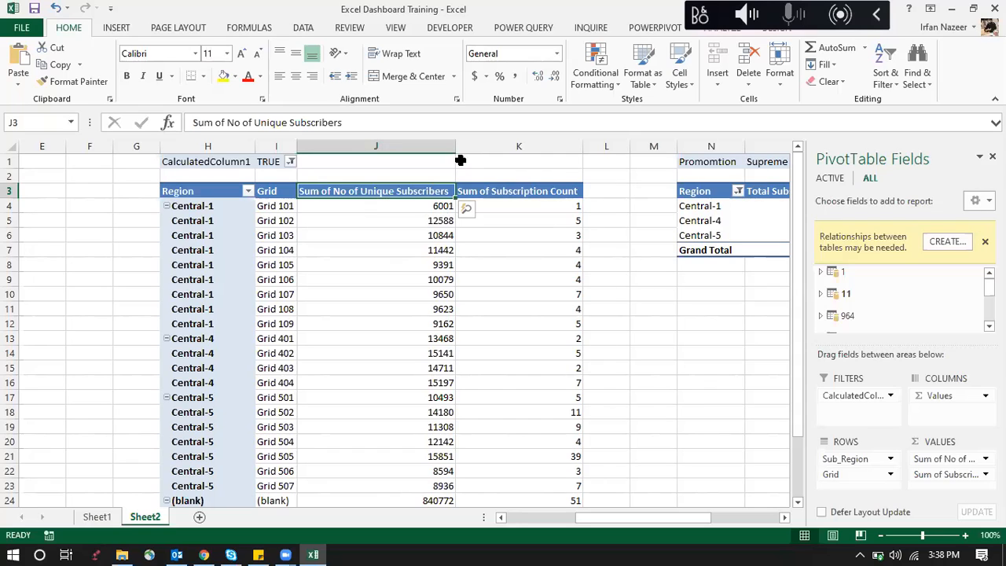
text(30 Day Base)
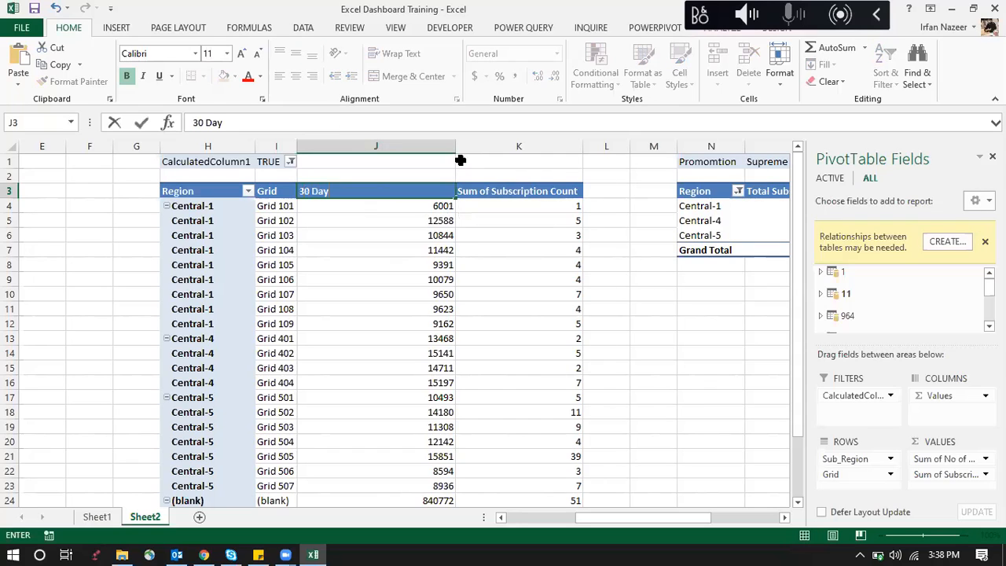
key(Return)
key(Up)
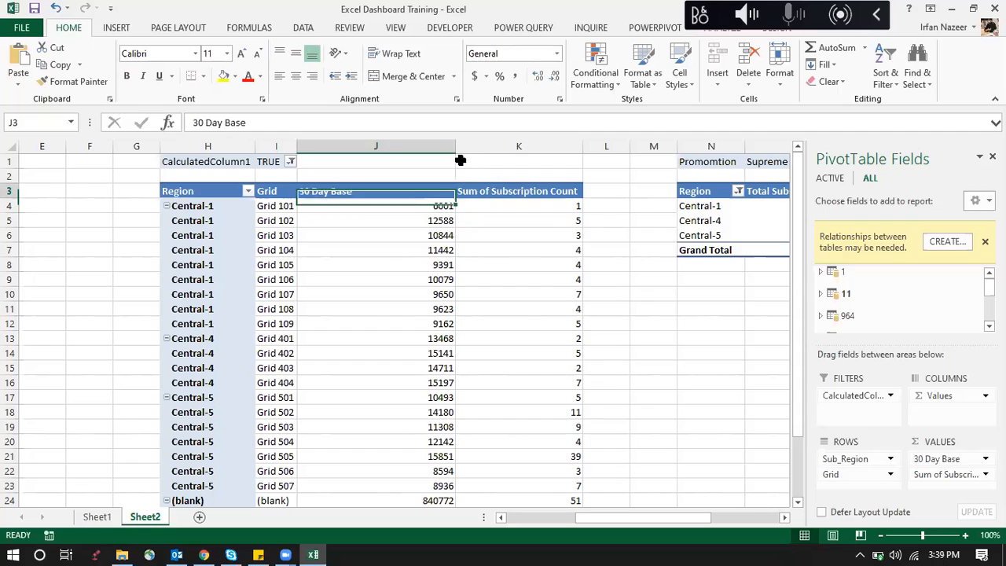
key(Right)
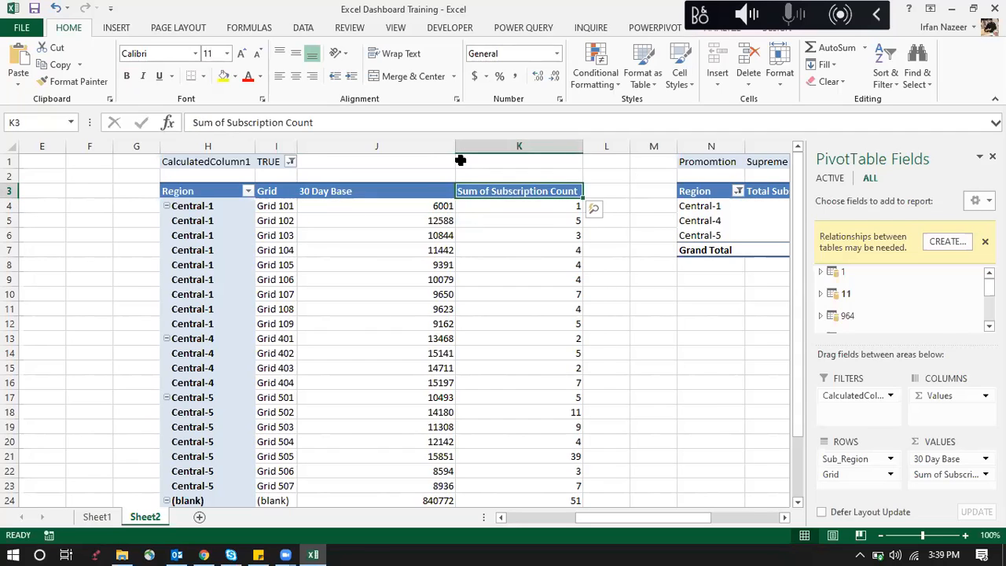
text(Unique Subscribers)
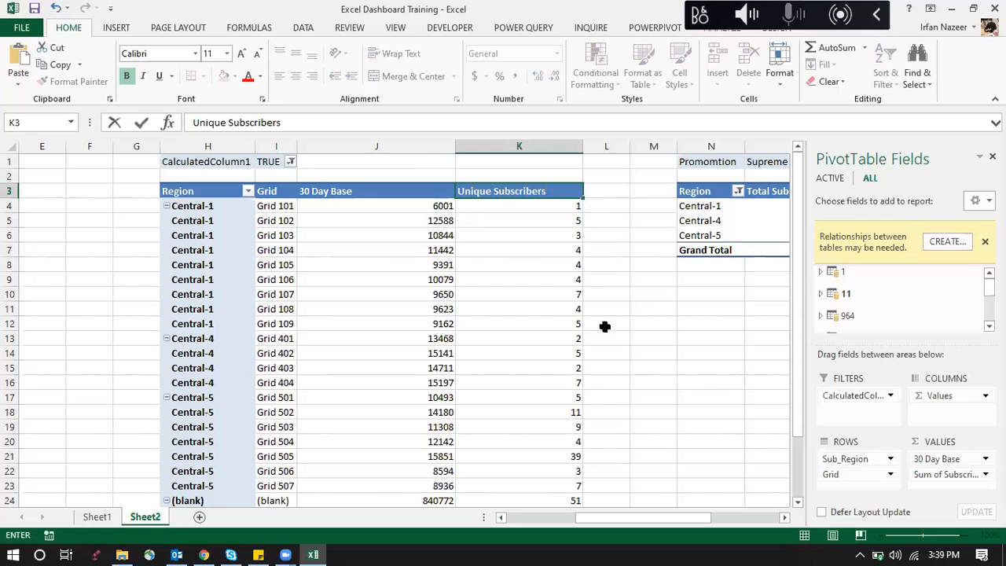
key(Escape)
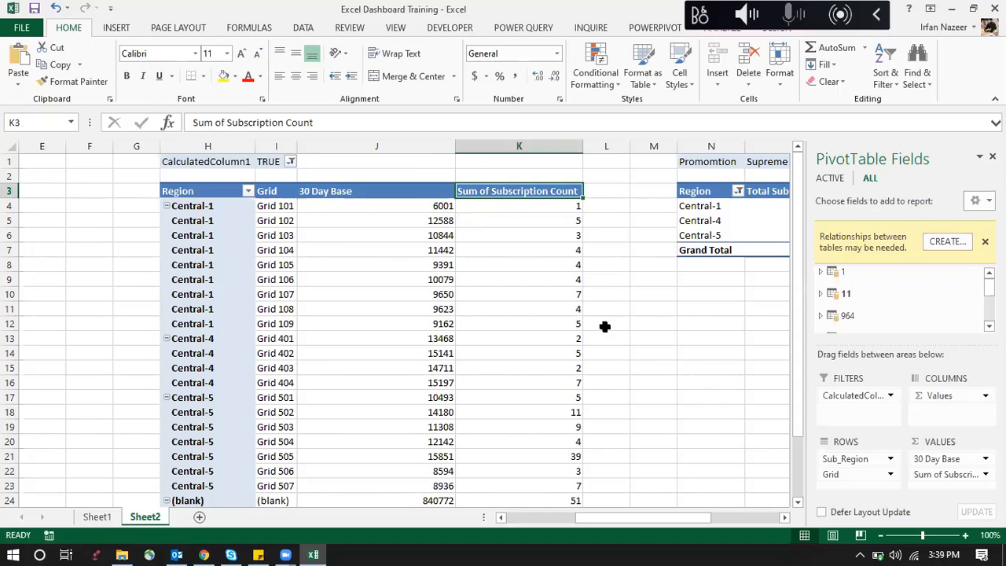
Rename the second PivotTable's value headers as FCA in J3 and New Subs in K3.
click(415, 191)
text(FCS)
key(BackSpace)
text(A)
key(Return)
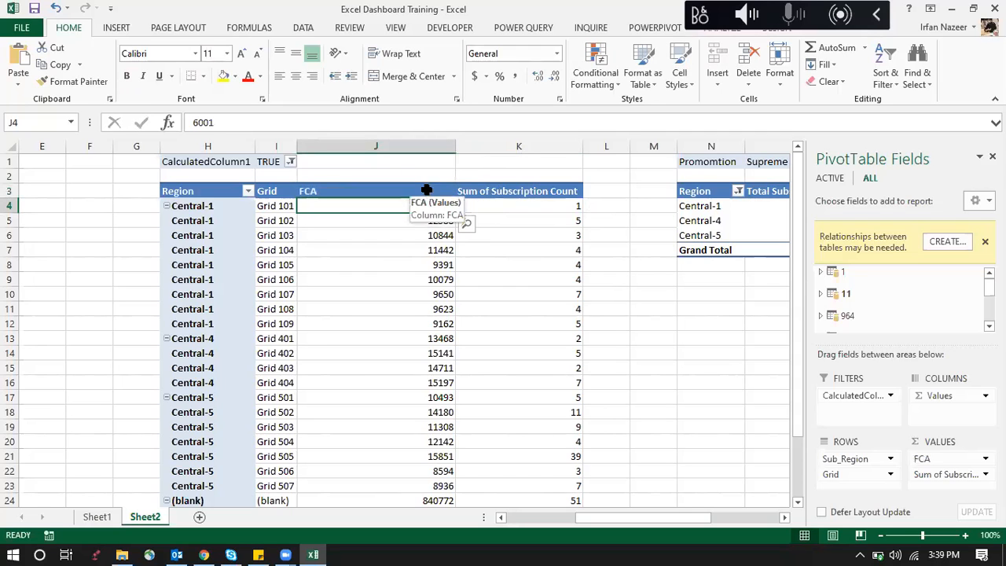
click(498, 191)
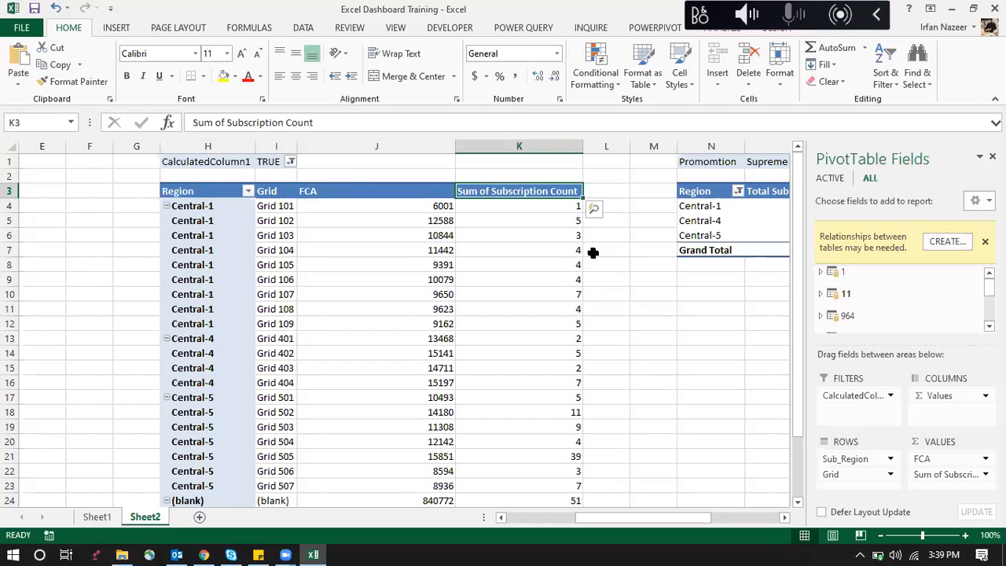
text(New S)
text(ubs)
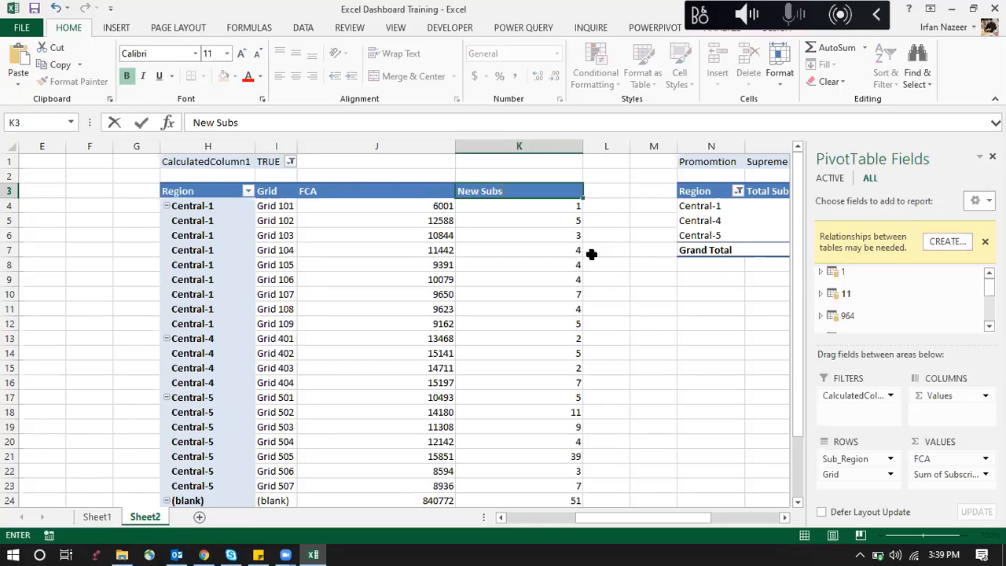
key(Return)
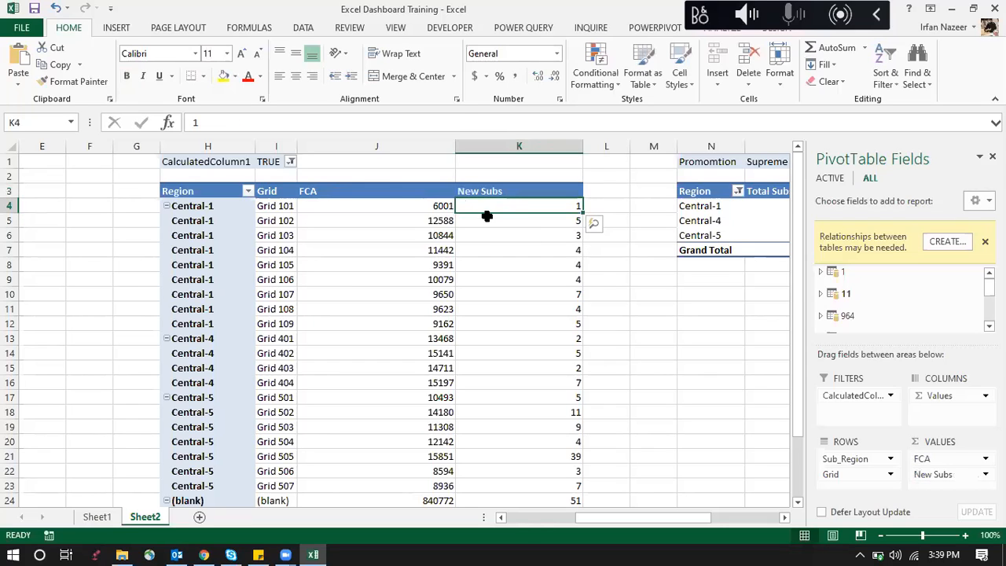
Try dividing Unique Subscribers by 30 Day Base with GETPIVOTDATA references in E4, fill the formula down to E9 and clear the cells.
drag(699, 517, 623, 517)
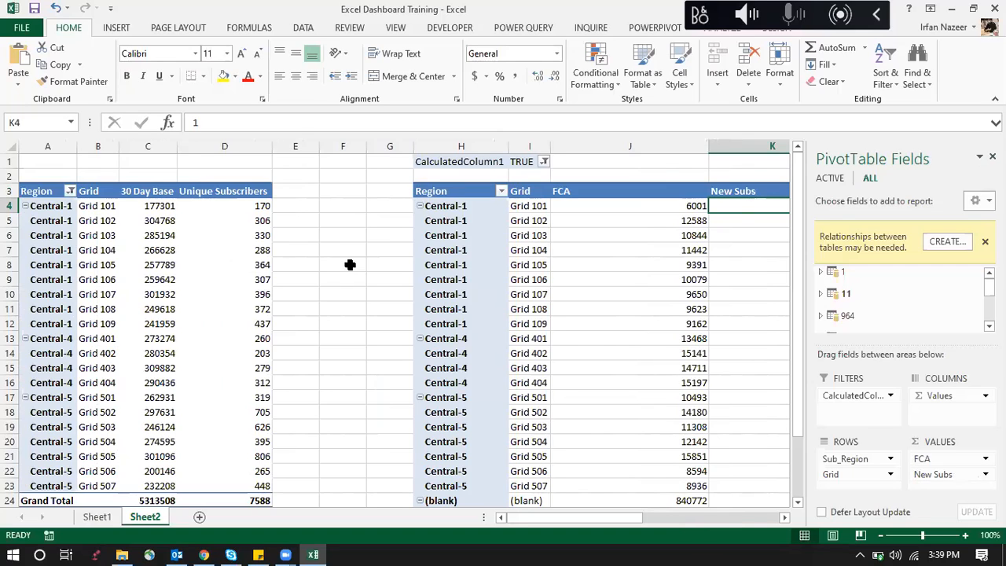
click(299, 191)
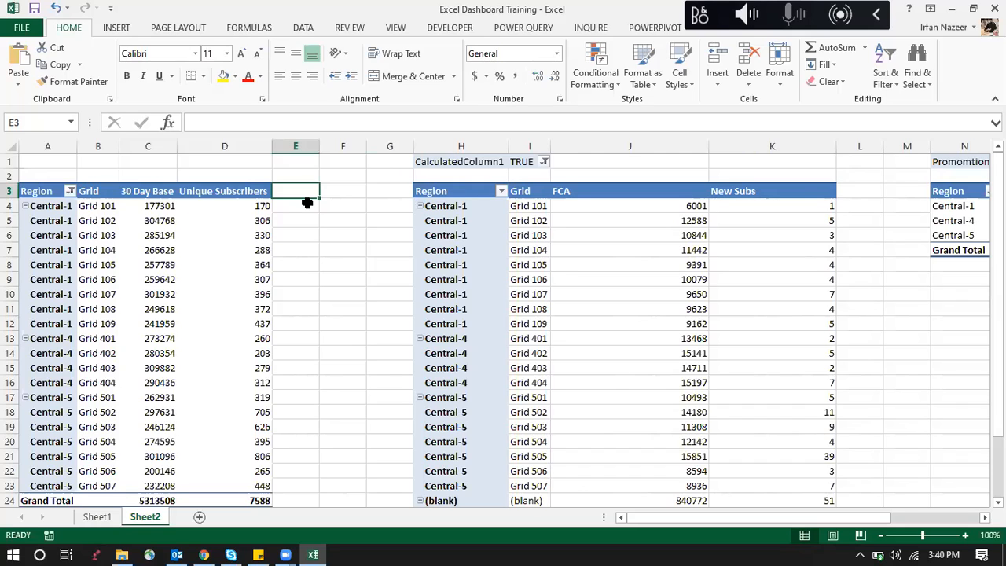
click(307, 203)
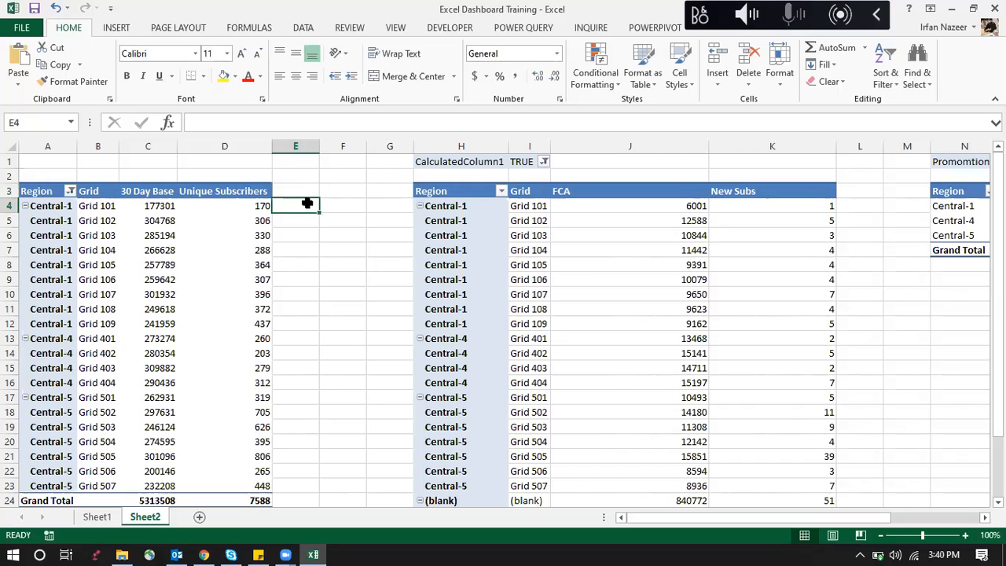
text(=)
key(Left)
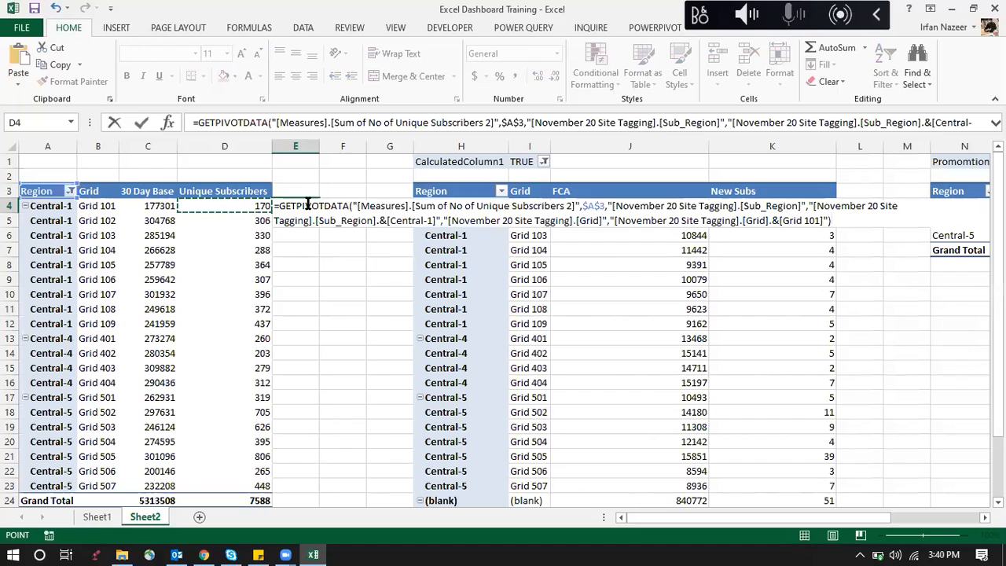
text(/)
key(Left)
key(Left)
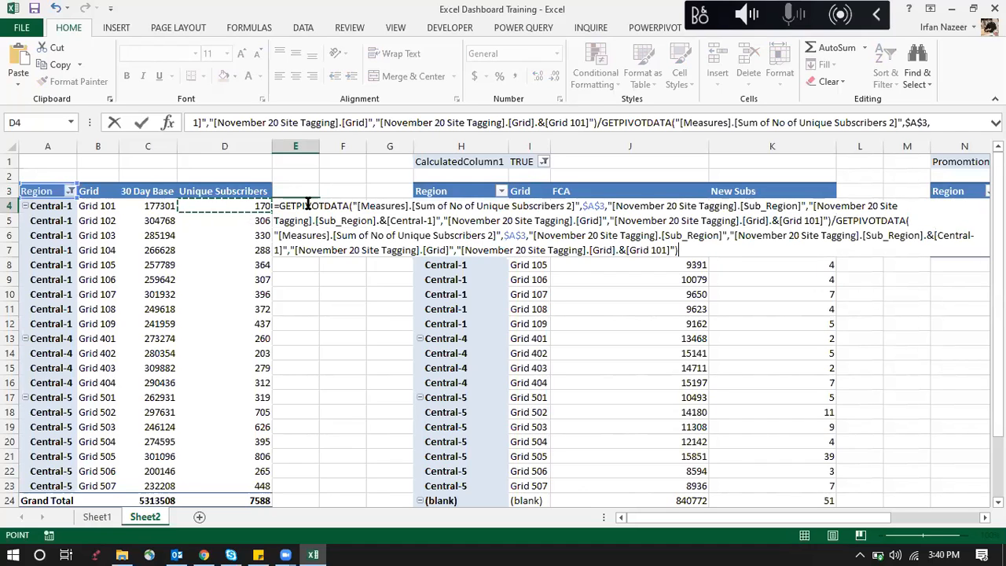
key(Return)
click(308, 203)
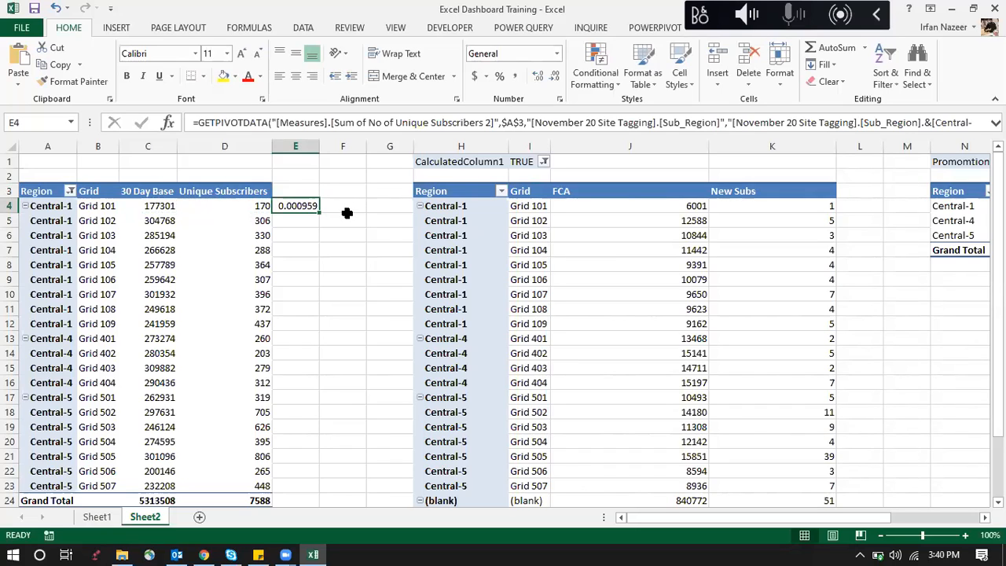
drag(320, 213, 327, 294)
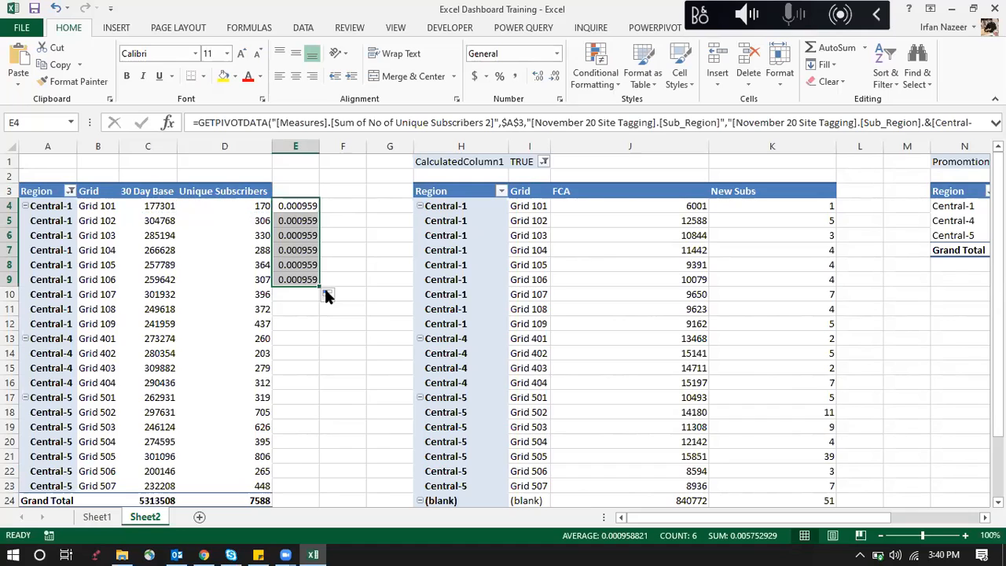
key(Delete)
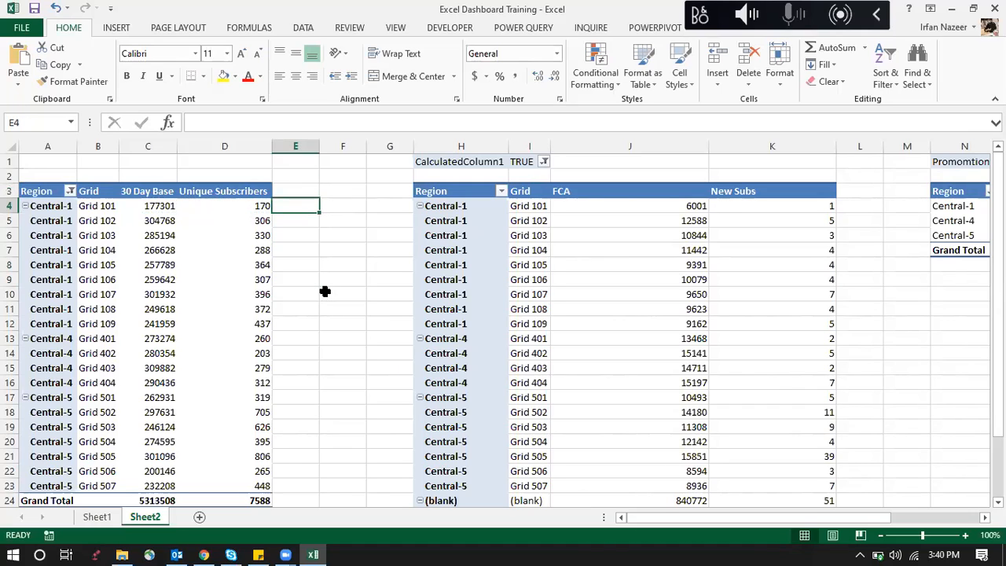
Enter the formula =D4/C4 in E4 to divide Unique Subscribers by 30 Day Base.
text(=)
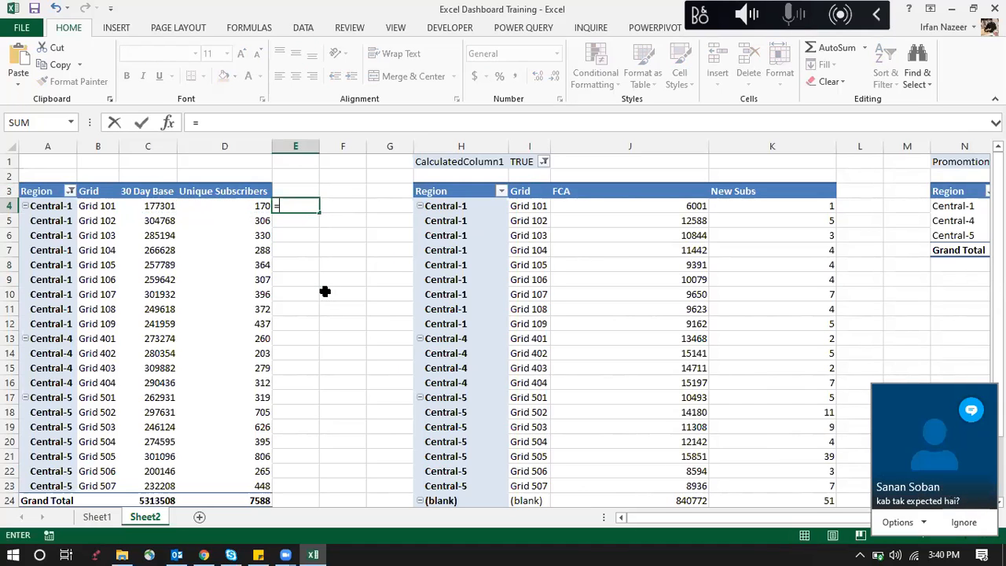
text(D4)
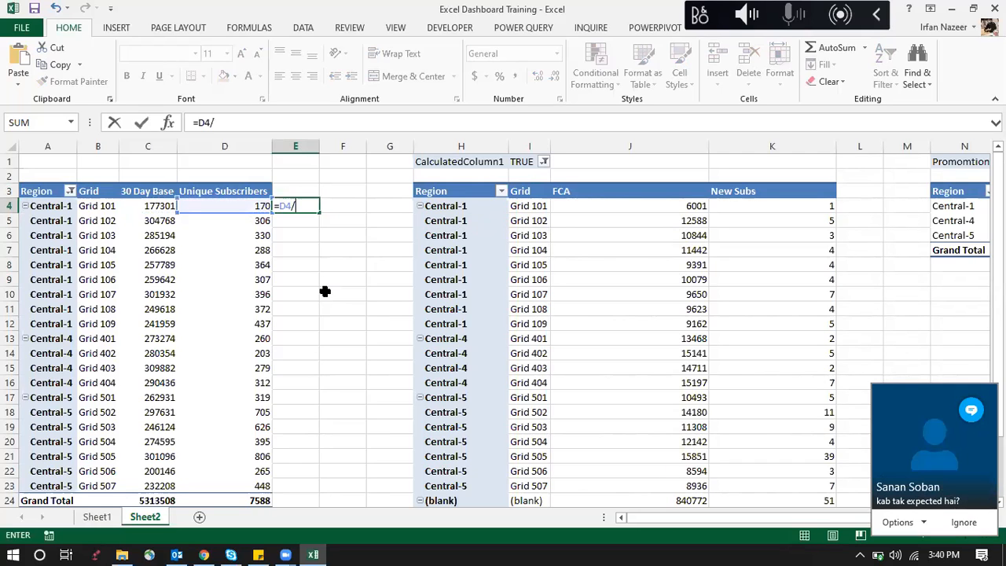
text(/C4)
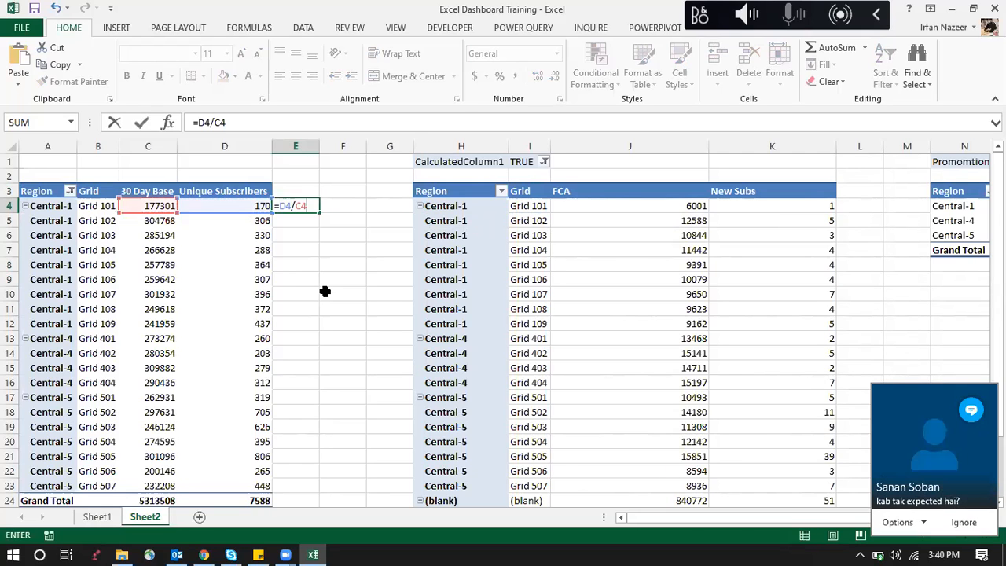
key(Return)
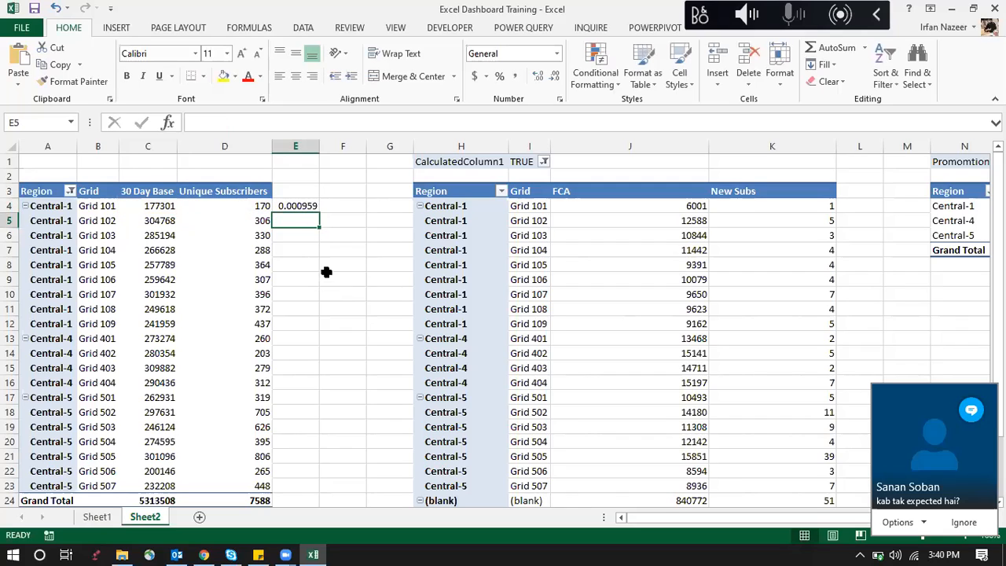
Format the ratio in E4 as a percentage with two decimals and fill it down to E24.
click(311, 206)
click(500, 76)
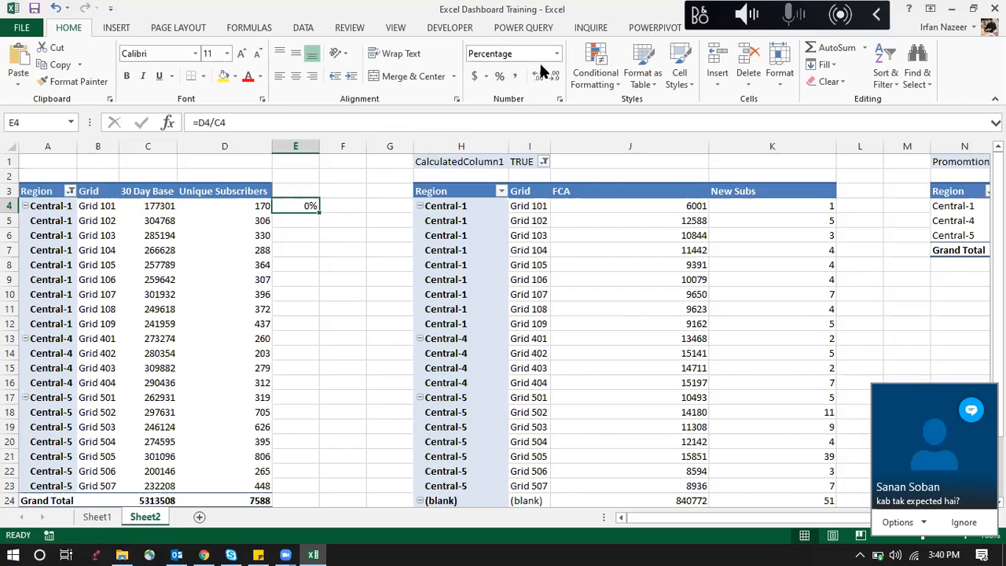
drag(320, 212, 320, 441)
scroll(368, 346, up, 2)
Apply the green-yellow-red color scale to the percentages in E4:E24.
click(584, 68)
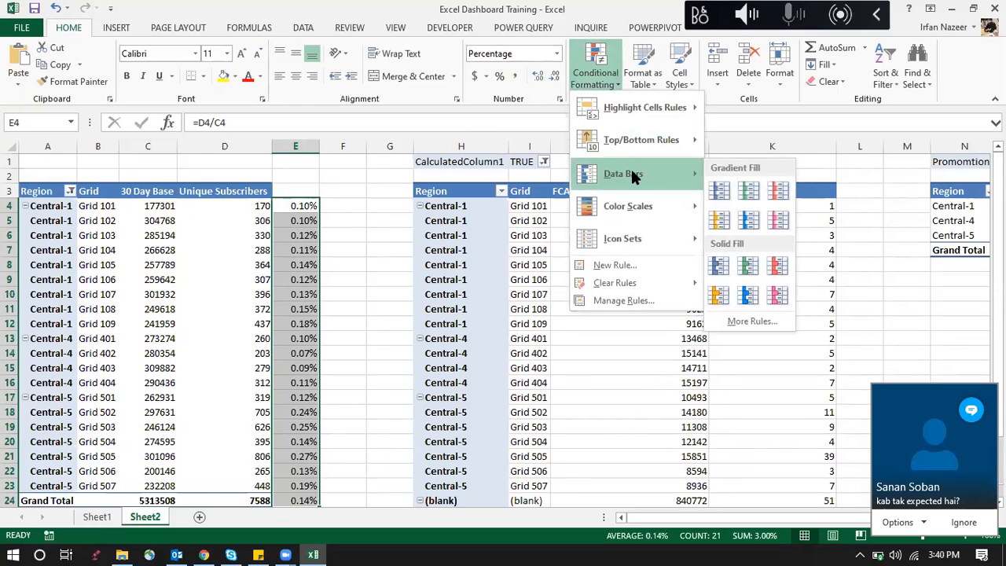
mouse_move(638, 203)
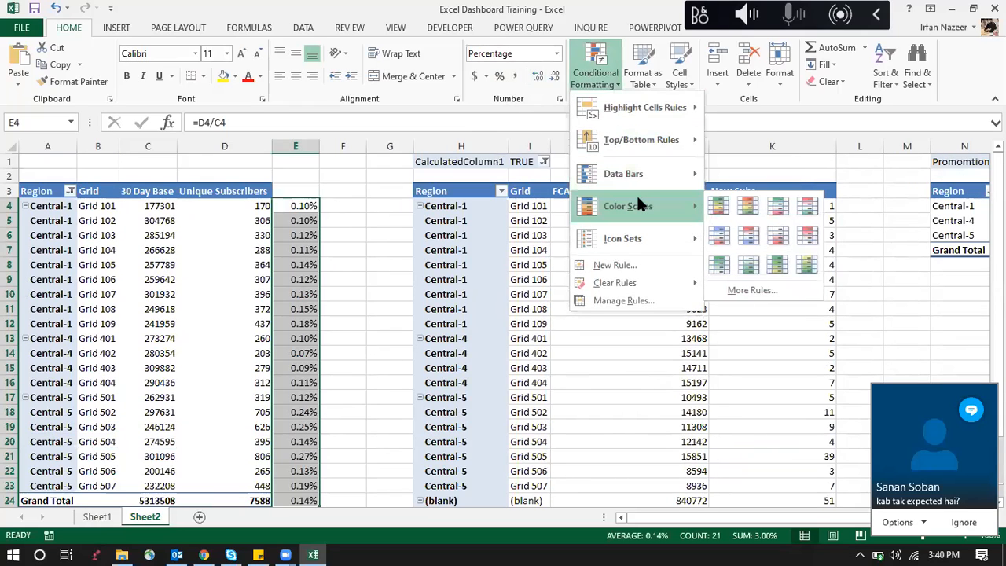
click(716, 208)
click(349, 253)
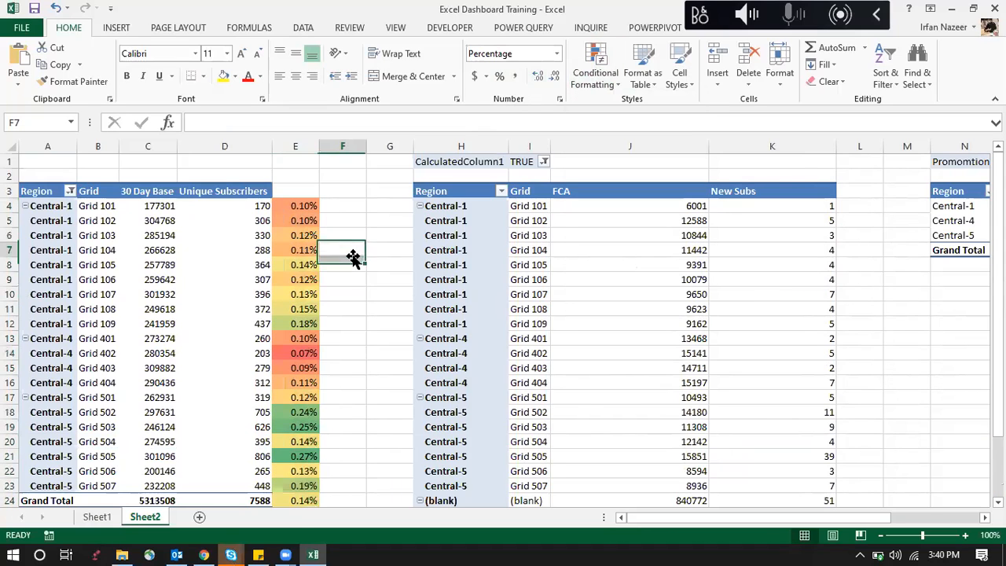
Enter Penetration as the header in E3 and fit column E to its contents.
click(312, 194)
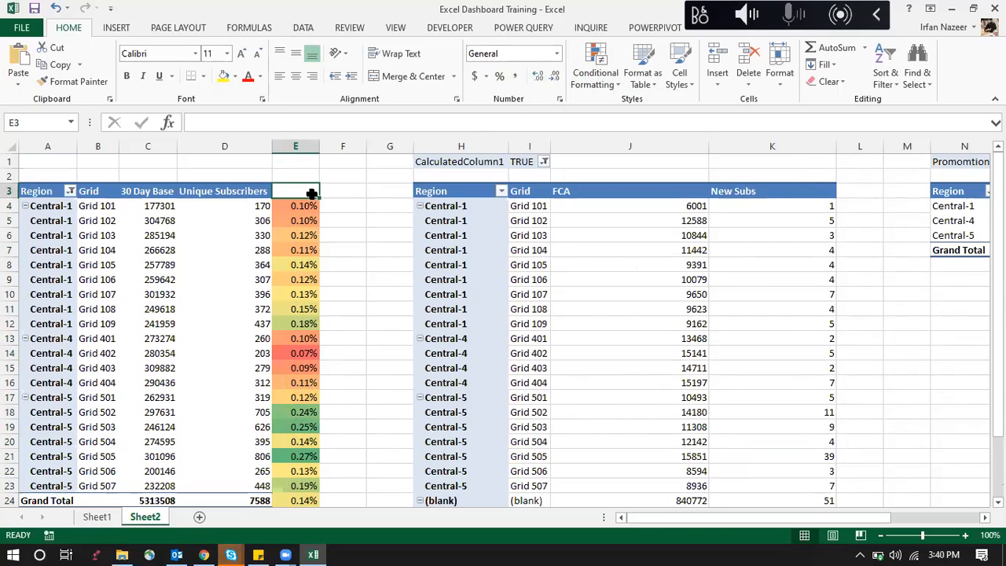
text(Penetration)
key(Return)
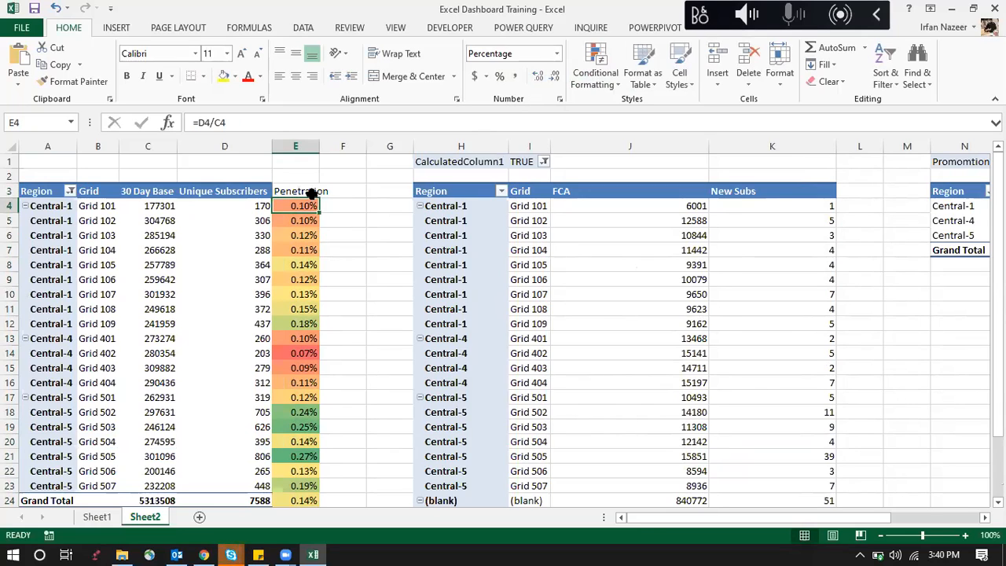
double_click(321, 146)
Copy the header formatting of Unique Subscribers in D3 to the Penetration header in E3.
click(189, 147)
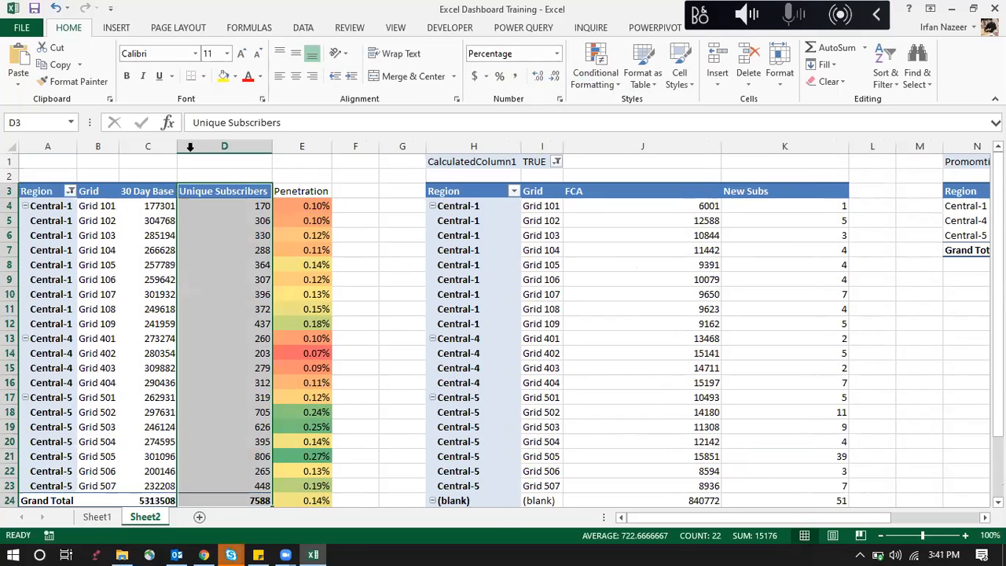
click(260, 191)
click(73, 81)
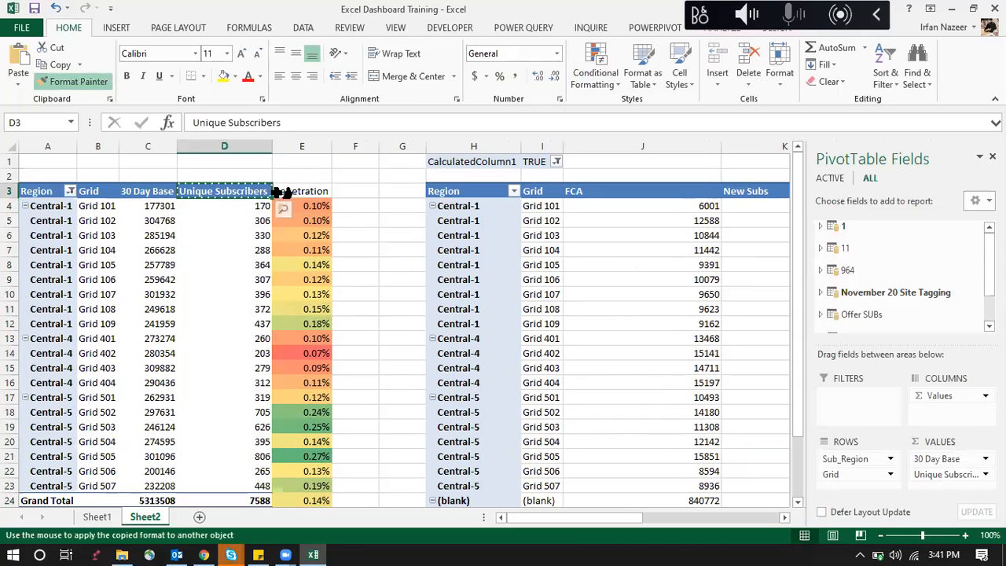
click(291, 191)
click(358, 220)
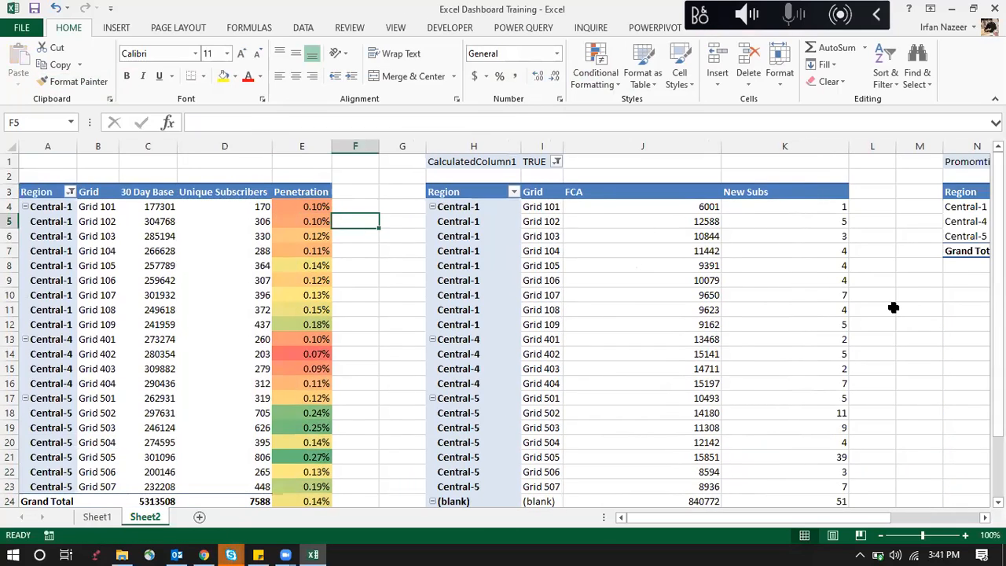
Enter the formula =K4/J4 in L4 to divide New Subs by FCA in the second PivotTable.
scroll(891, 374, down, 1)
scroll(891, 375, up, 1)
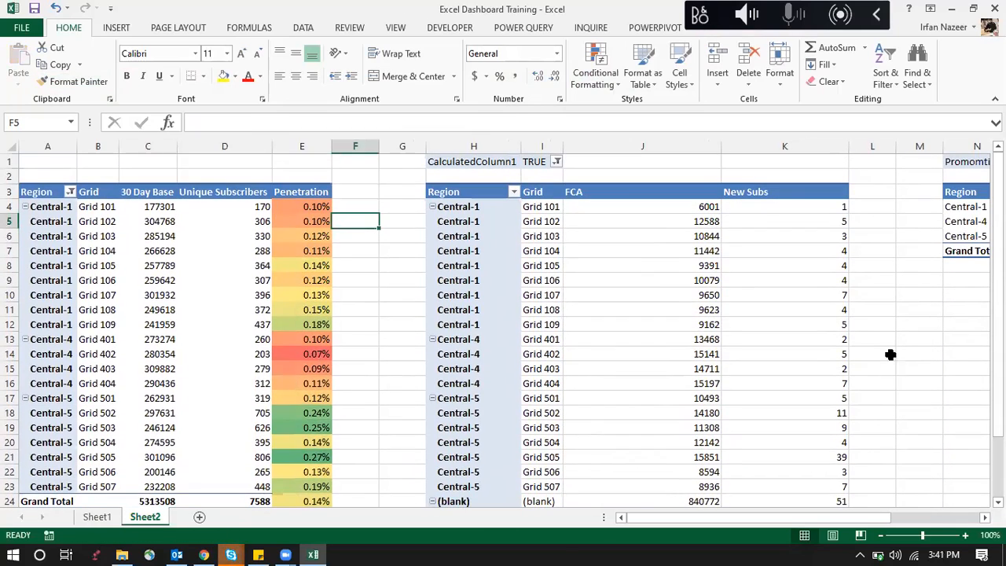
drag(811, 524, 904, 525)
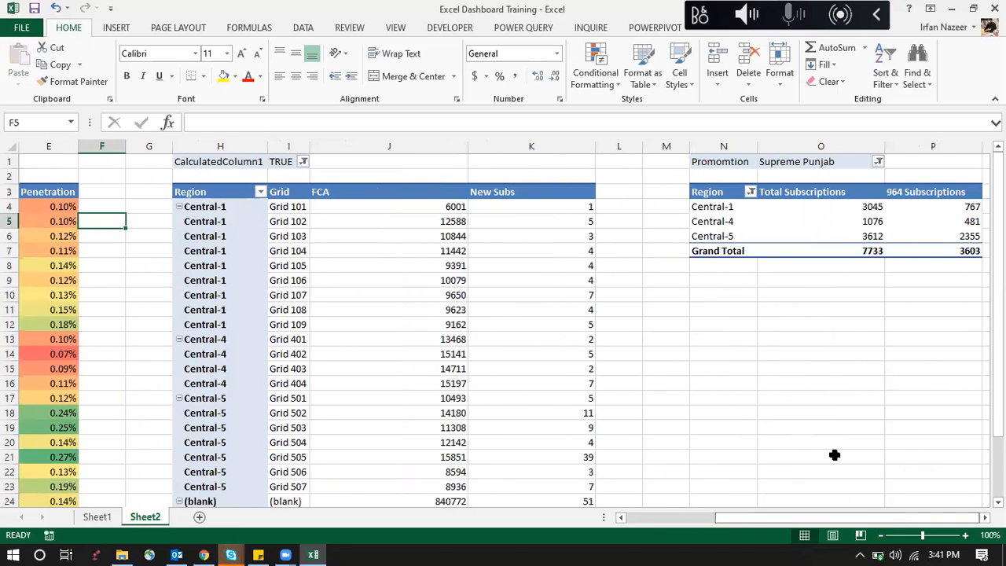
click(627, 206)
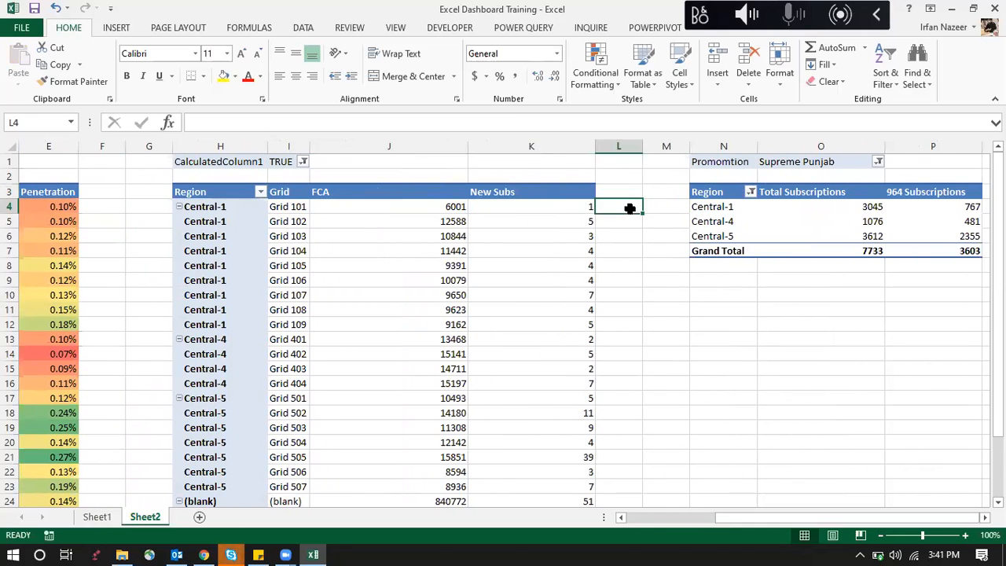
text(=)
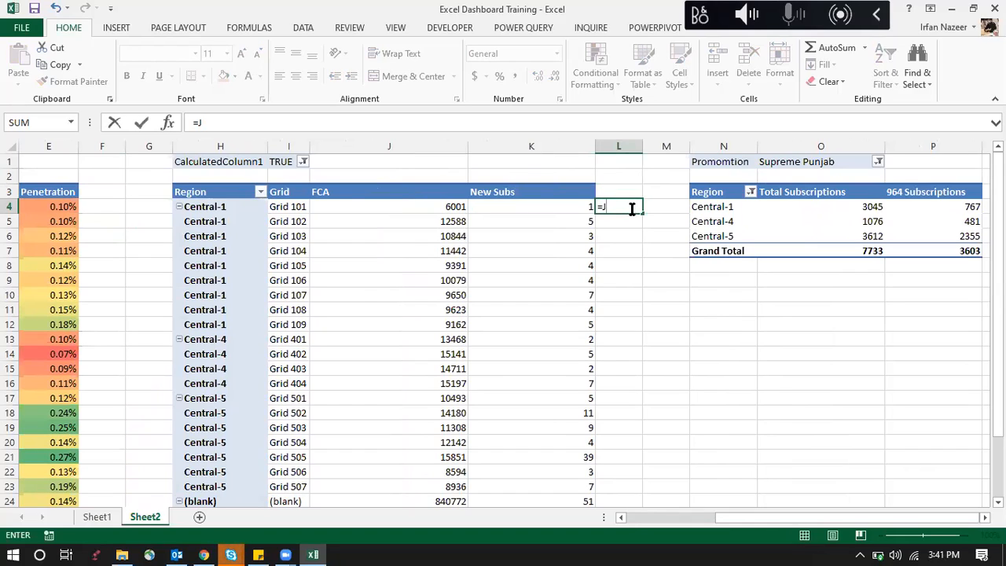
text(K4)
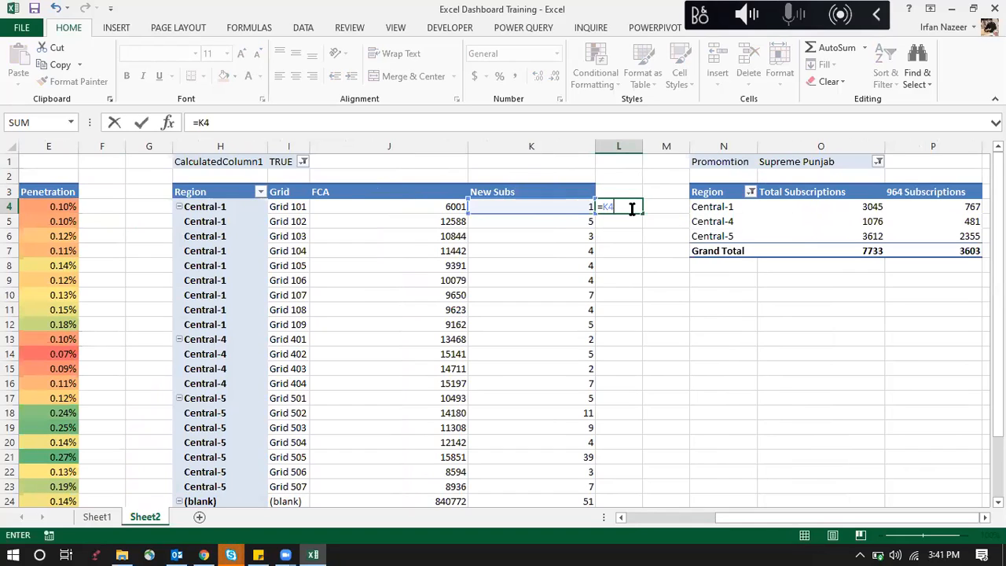
text(/J4)
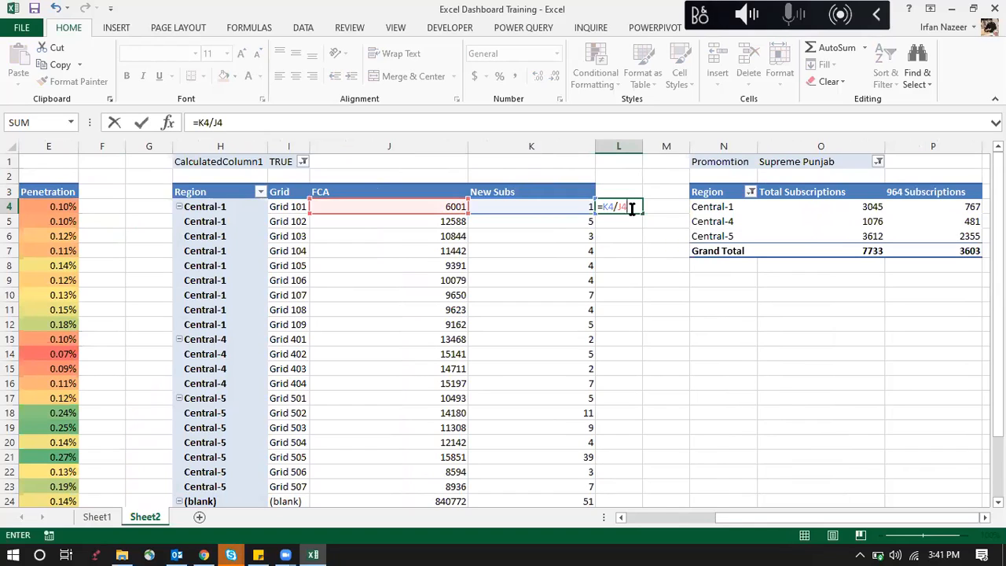
key(ctrl+Return)
Format the ratio in L4 as a percentage with two decimals and fill it down to L25.
click(499, 77)
click(539, 76)
click(539, 76)
drag(642, 212, 646, 493)
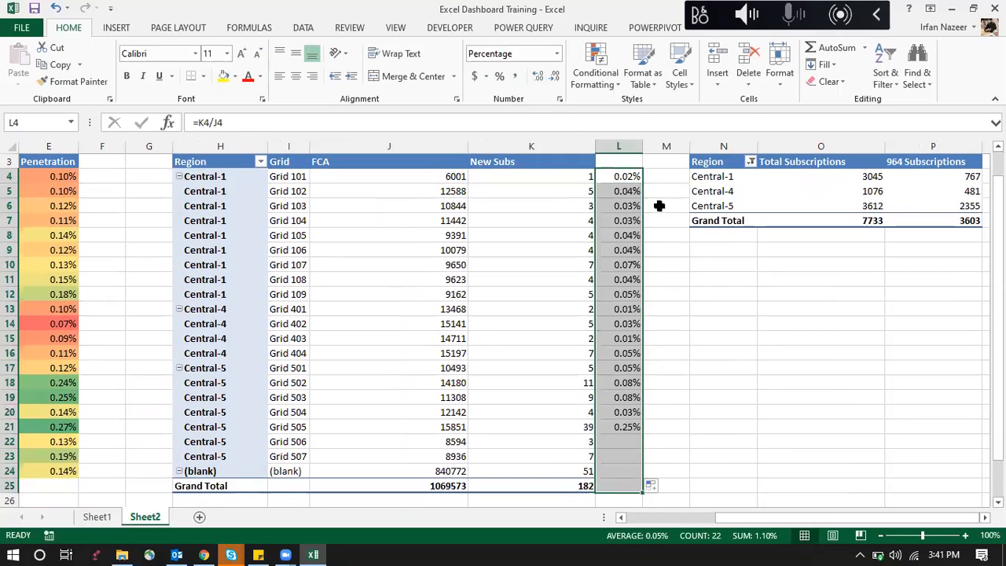
Enter Pentration as the header in L3 and fit column L to its contents.
scroll(652, 198, up, 1)
click(629, 190)
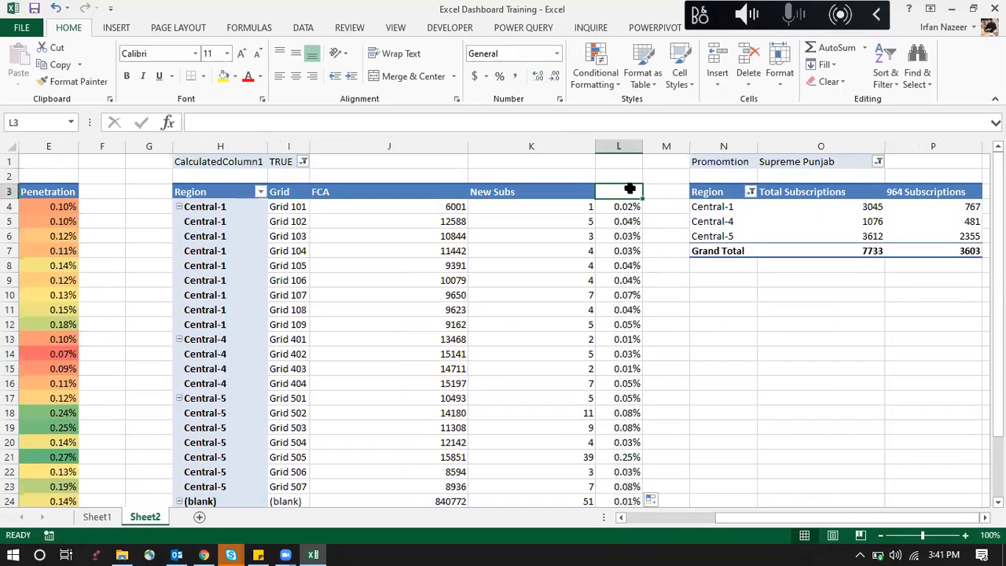
text(Pentratio)
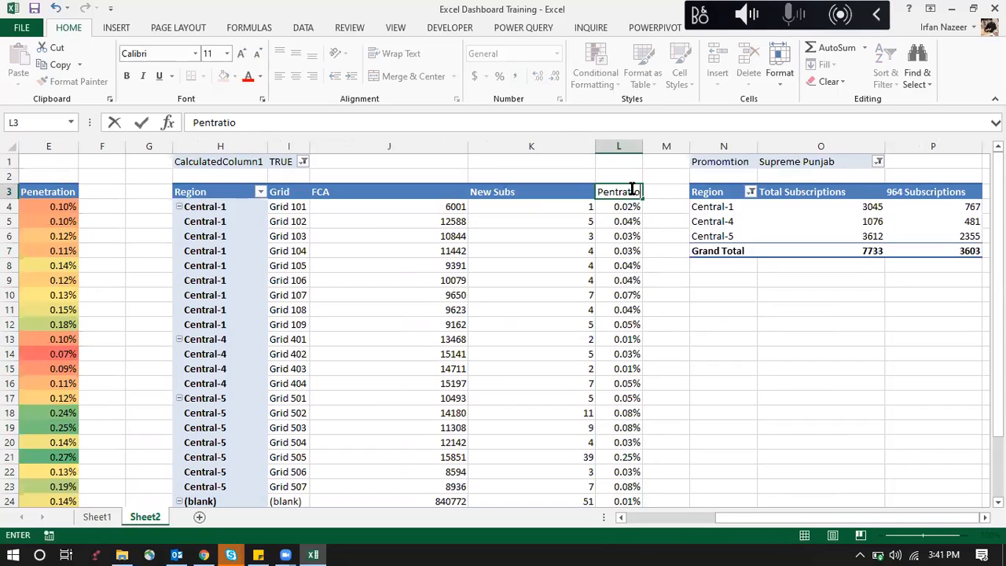
text(n)
key(Return)
double_click(643, 146)
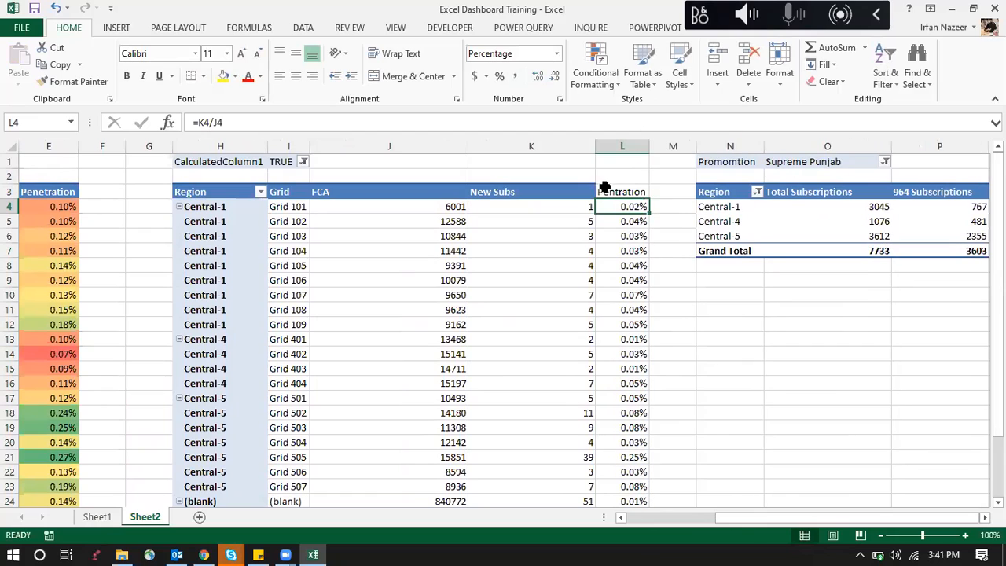
Apply the green-yellow-red color scale to the percentages in L4:L25.
key(ctrl+shift+Down)
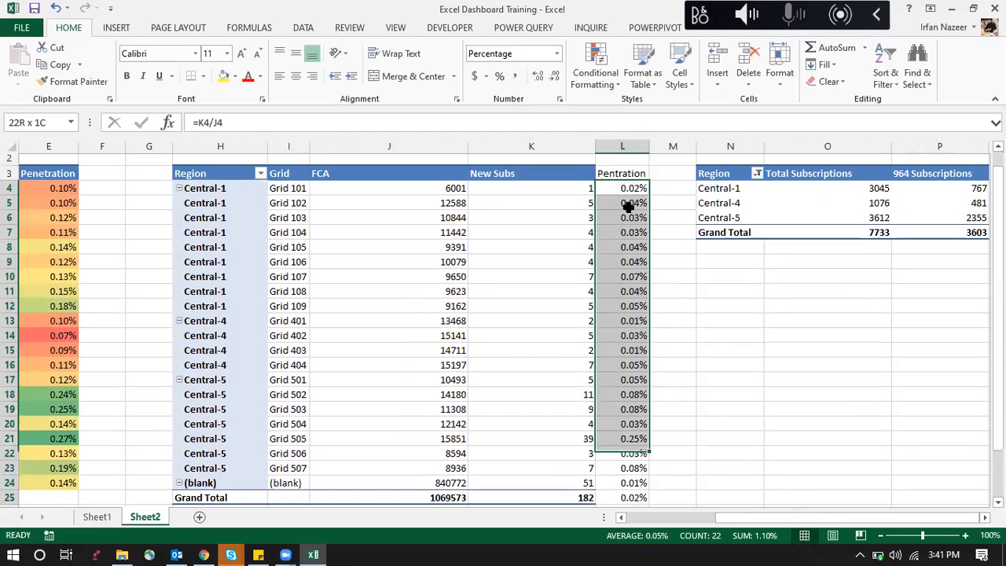
click(612, 82)
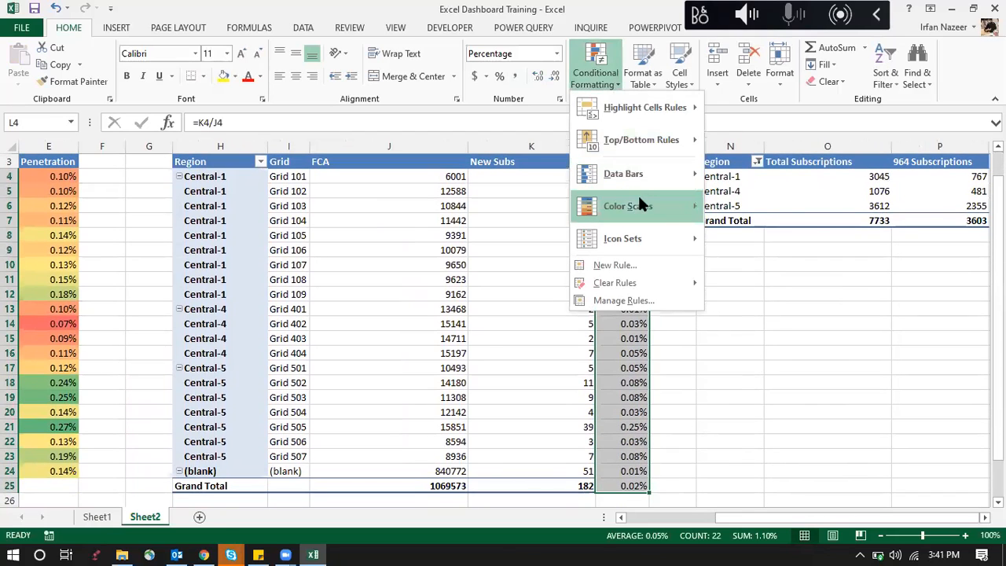
click(707, 202)
click(717, 331)
Copy the header formatting of New Subs in K3 to the header in L3.
scroll(624, 228, up, 1)
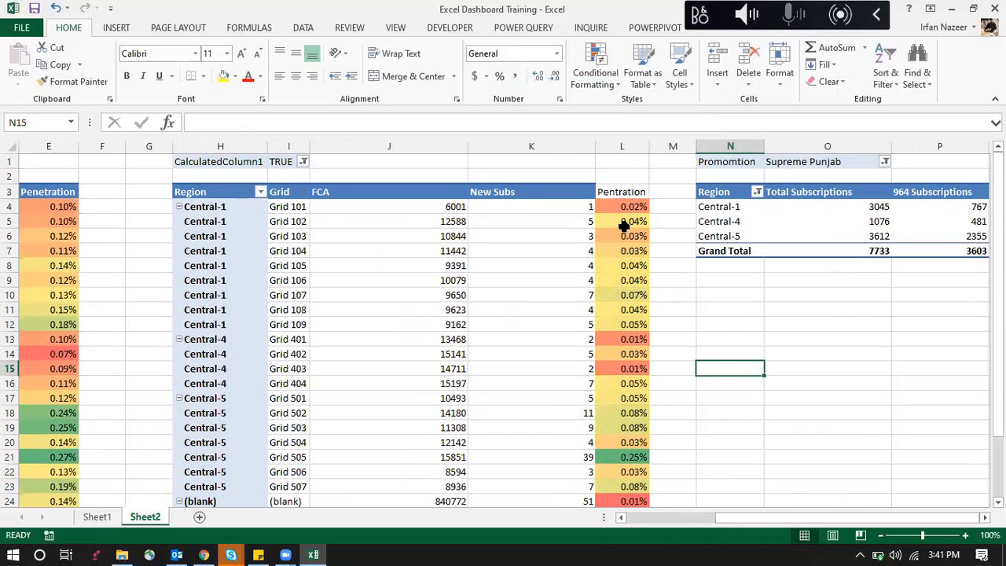
click(624, 194)
click(584, 191)
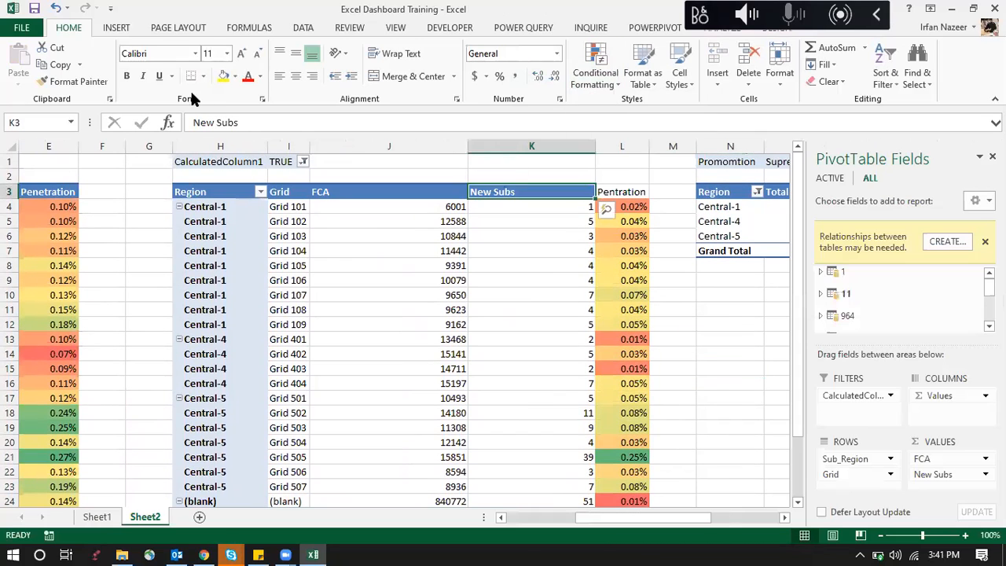
click(98, 81)
click(622, 192)
click(689, 252)
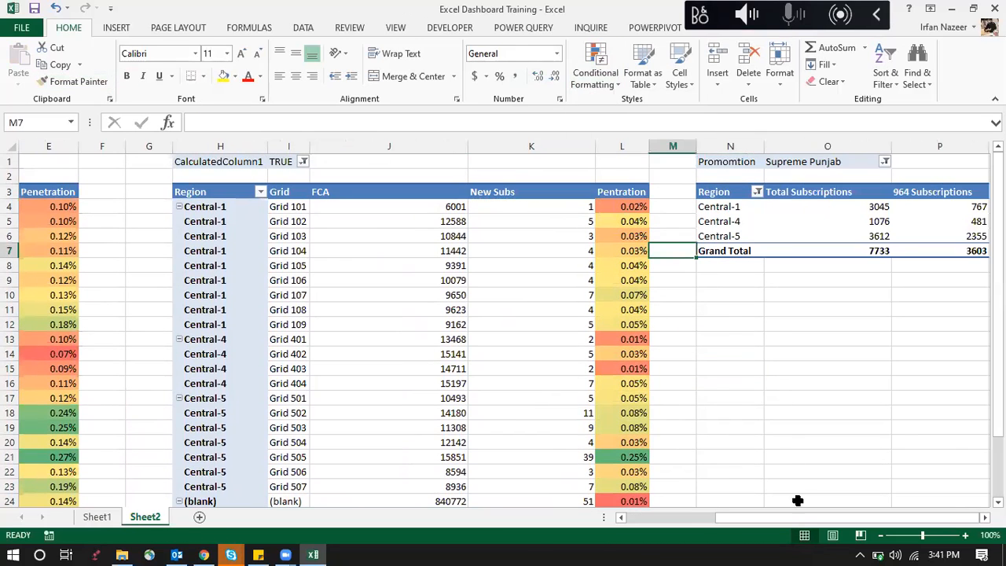
Enter the formula =P4/O4 in Q4 to divide 964 Subscriptions by Total Subscriptions for Central-1.
mouse_move(809, 518)
mouse_down()
mouse_move(834, 519)
mouse_move(814, 518)
mouse_up()
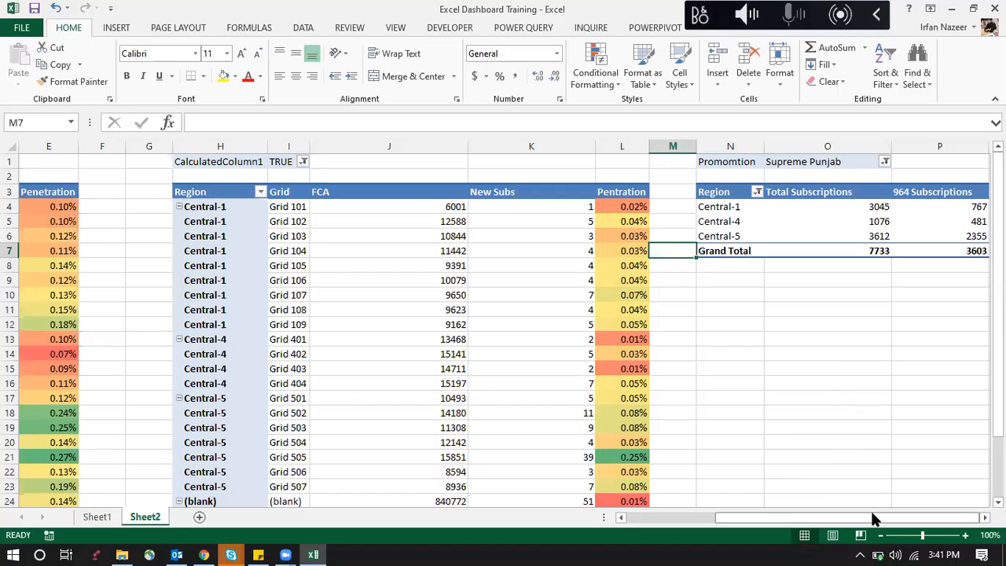
double_click(984, 517)
drag(931, 518, 887, 519)
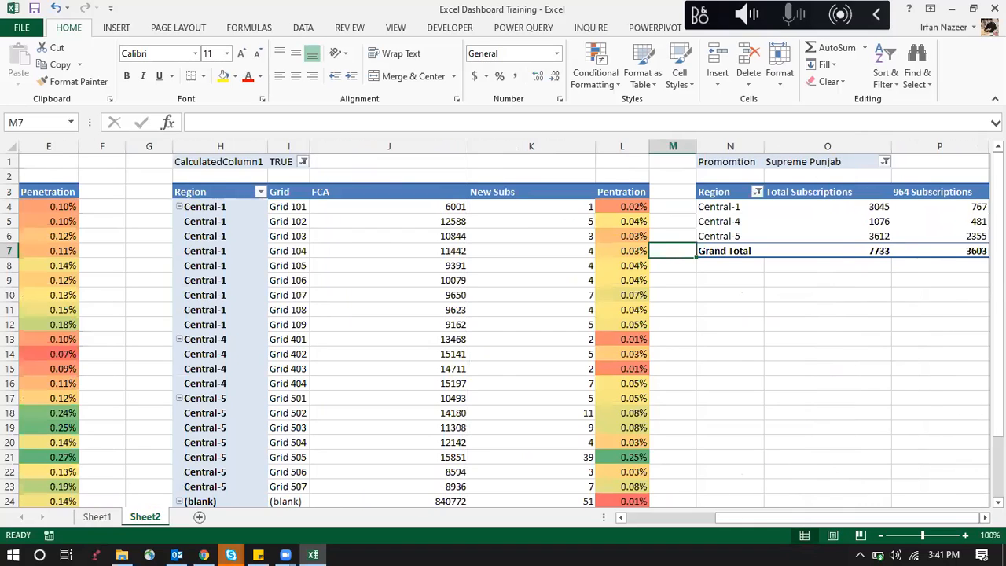
click(984, 517)
click(984, 518)
click(894, 207)
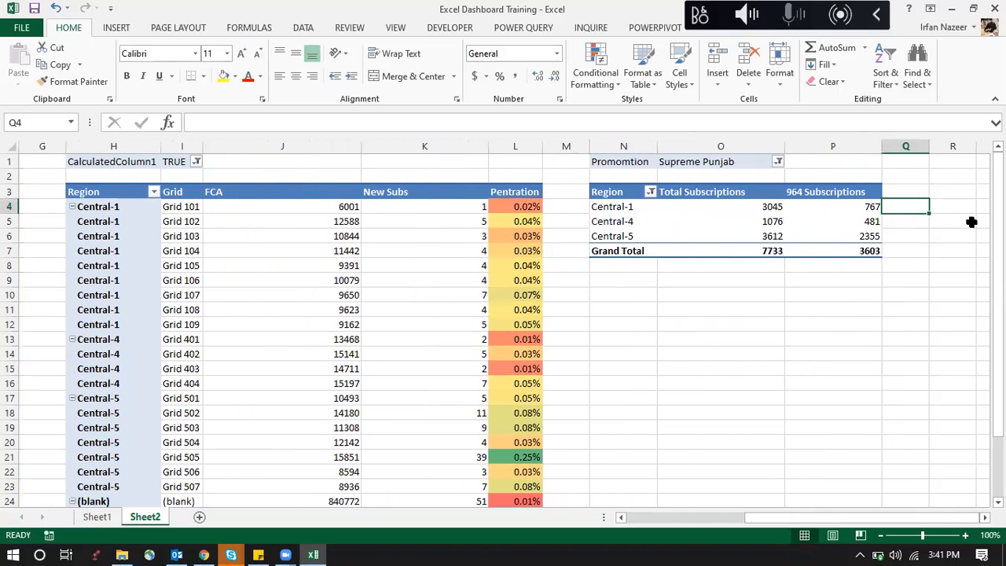
text(=)
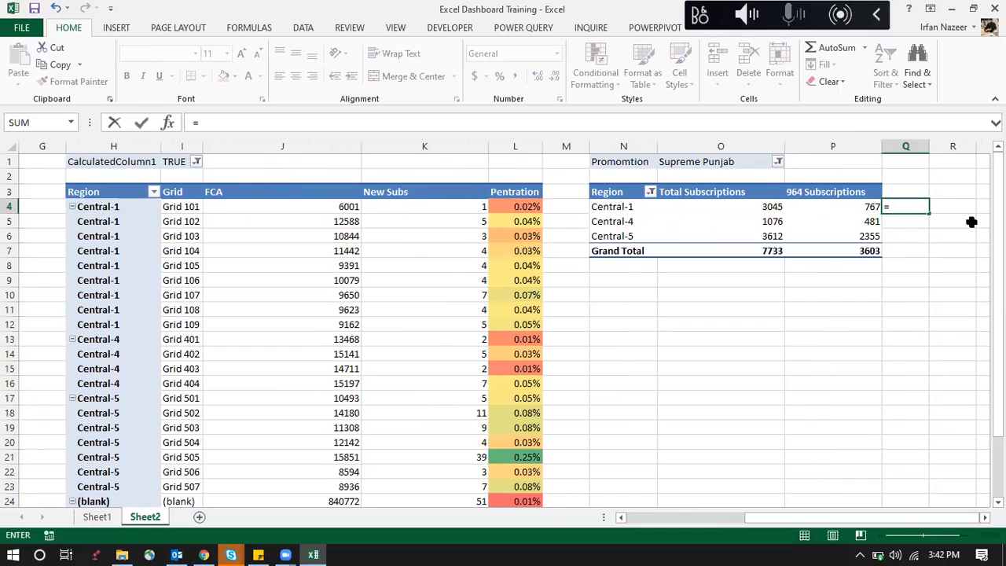
text(O)
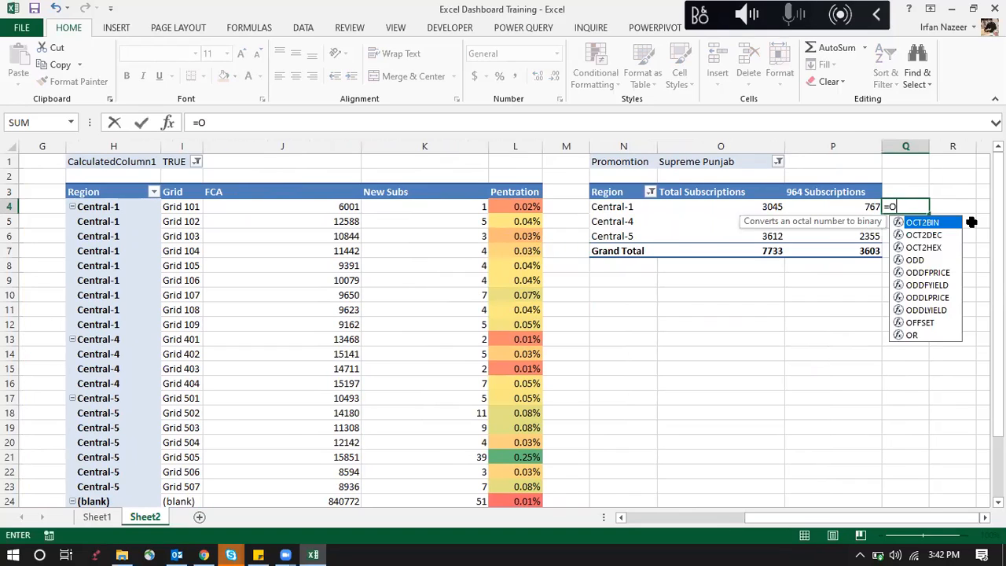
key(BackSpace)
text(P)
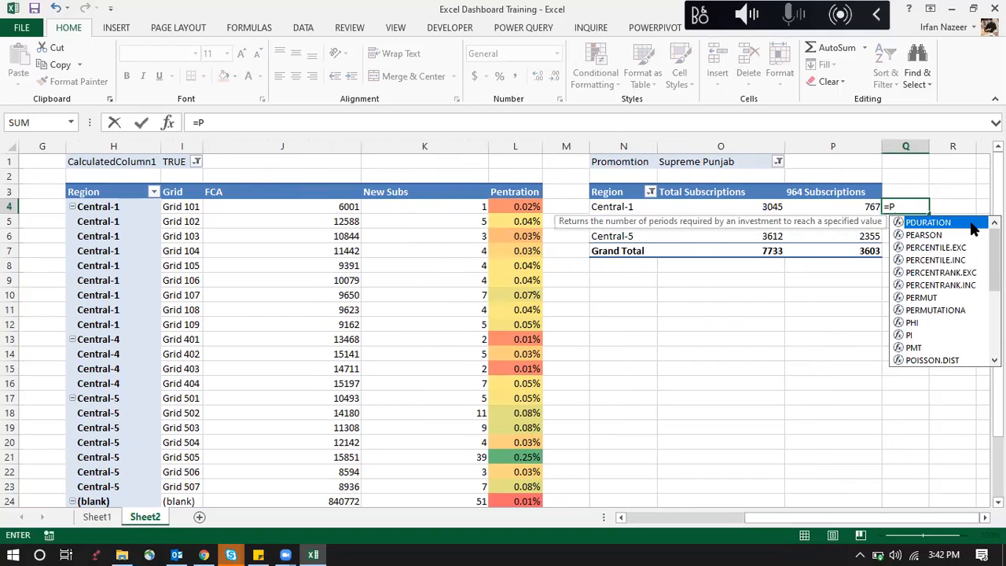
text(4)
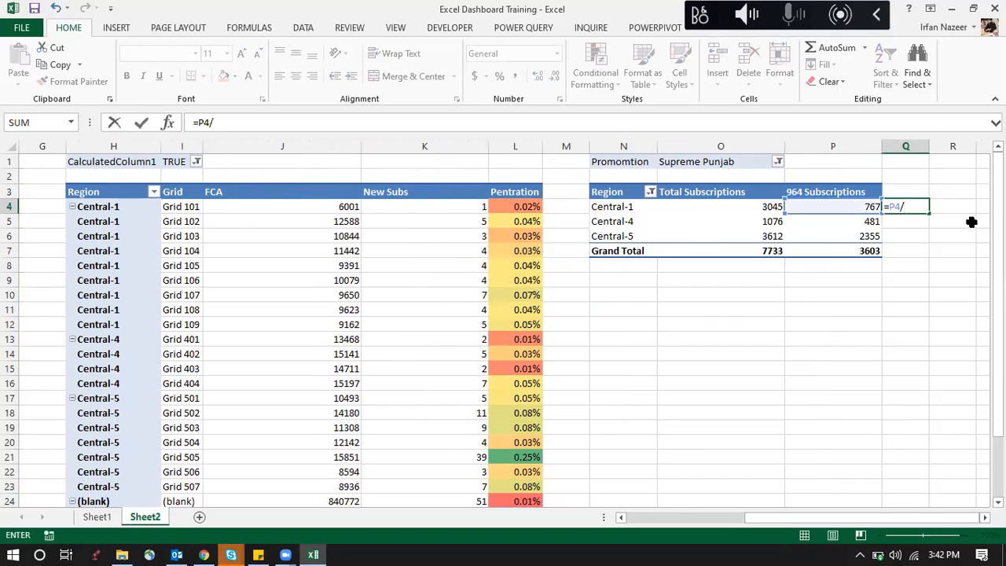
text(/O4)
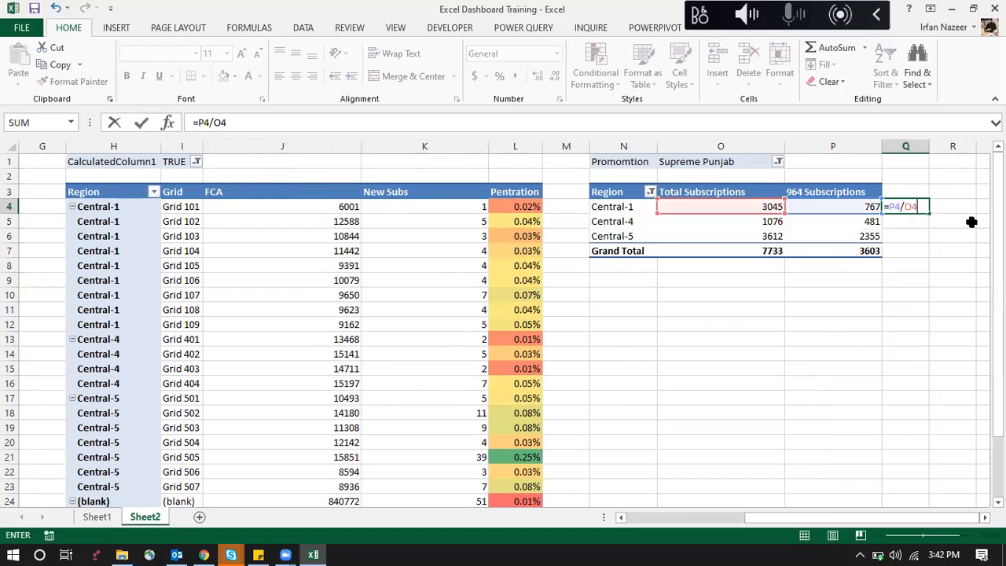
key(Return)
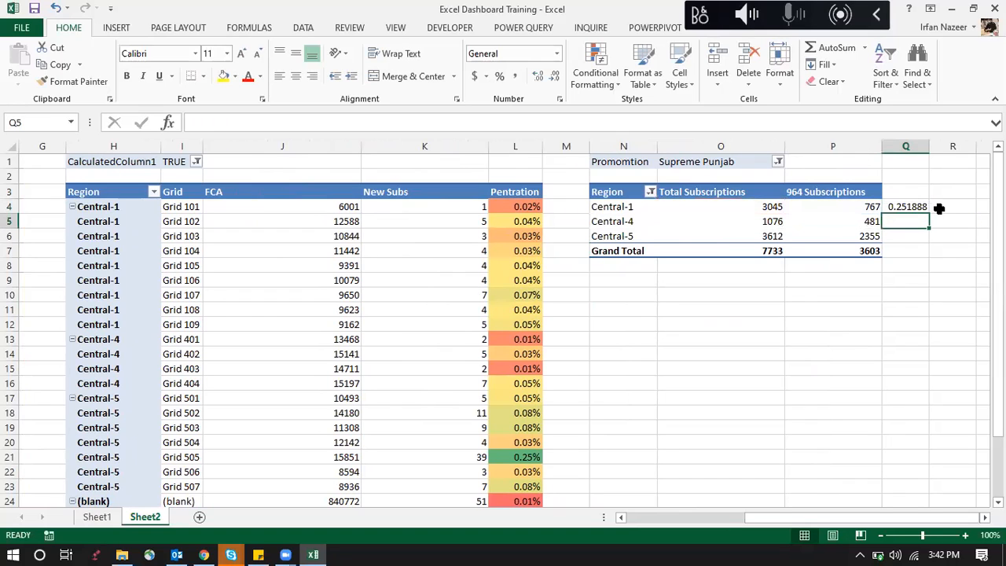
Fill the Q4 ratio down to Q7 and format Q4:Q7 as percentages with two decimals.
click(925, 206)
drag(927, 214, 925, 256)
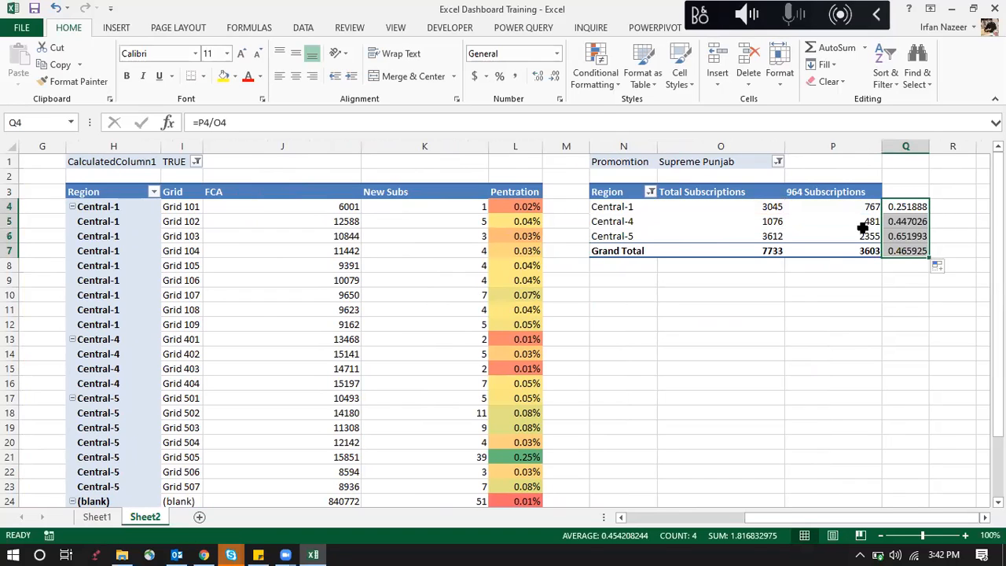
click(504, 74)
click(542, 72)
click(542, 72)
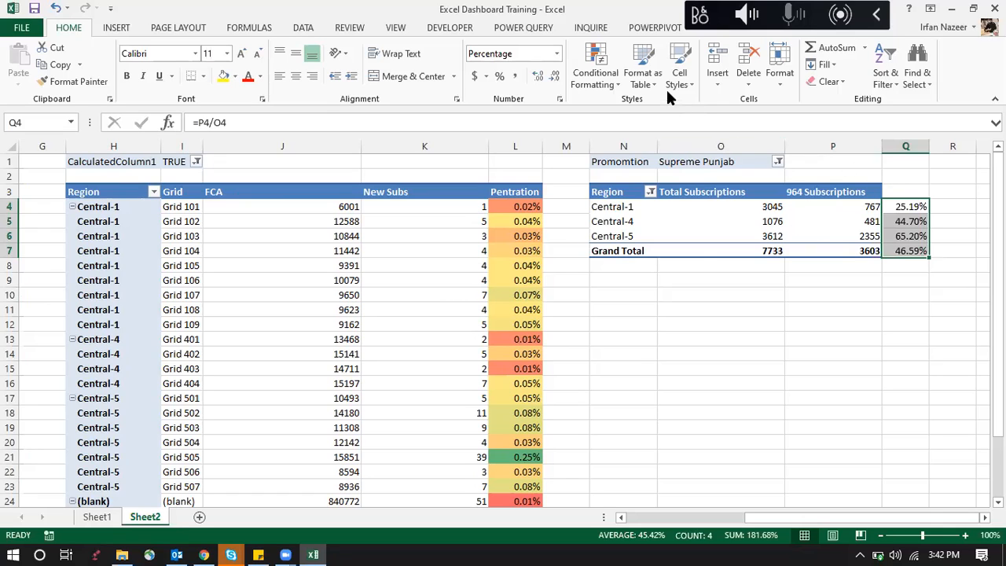
Apply the green-yellow-red color scale to the percentages in Q4:Q7.
click(614, 61)
mouse_move(658, 196)
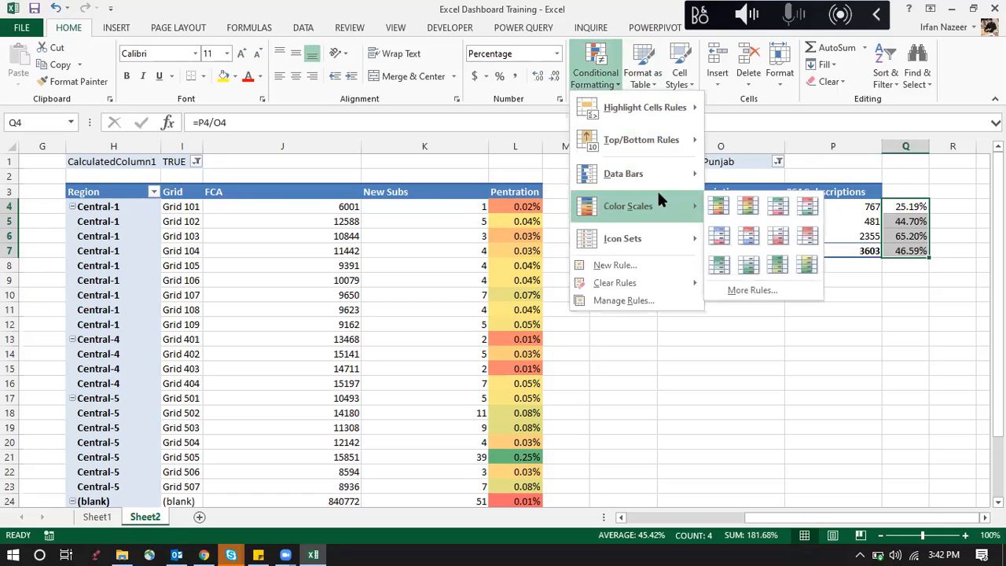
click(716, 208)
Enter Penetration as the header in Q3.
click(908, 191)
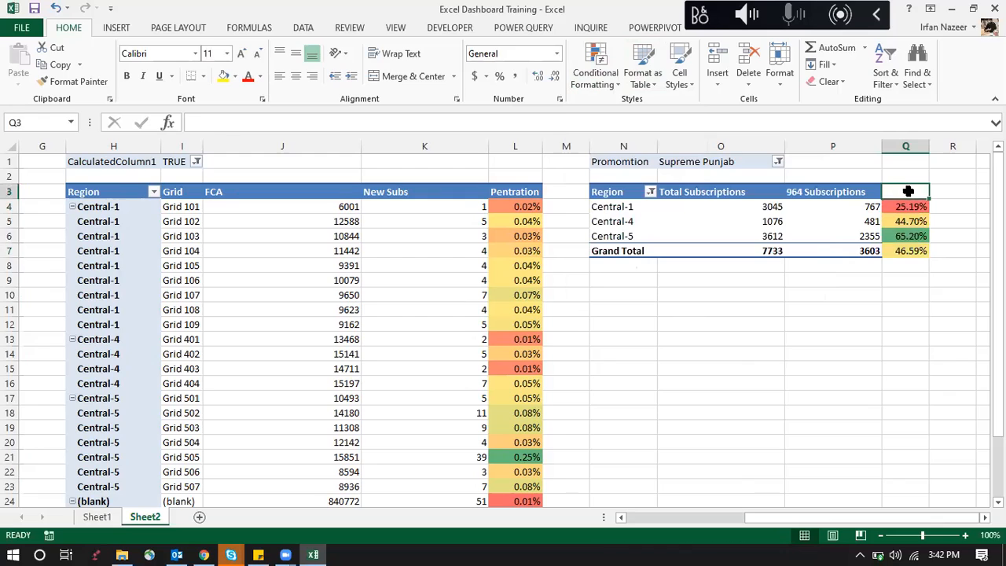
text(Penetratio)
key(Return)
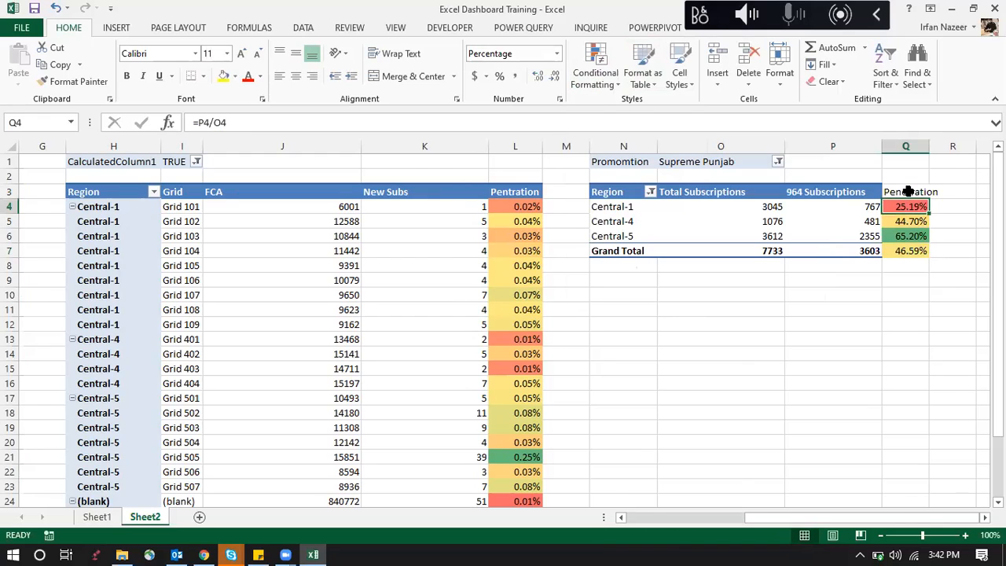
Copy the header formatting of 964 Subscriptions in P3 to Q3 and widen column Q to show its full header.
click(864, 192)
click(96, 82)
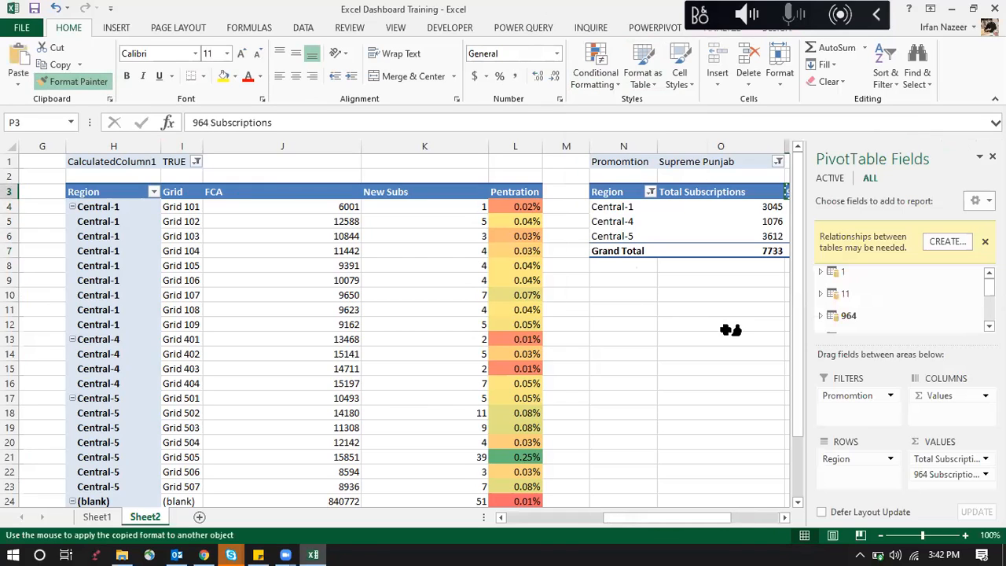
drag(725, 517, 772, 517)
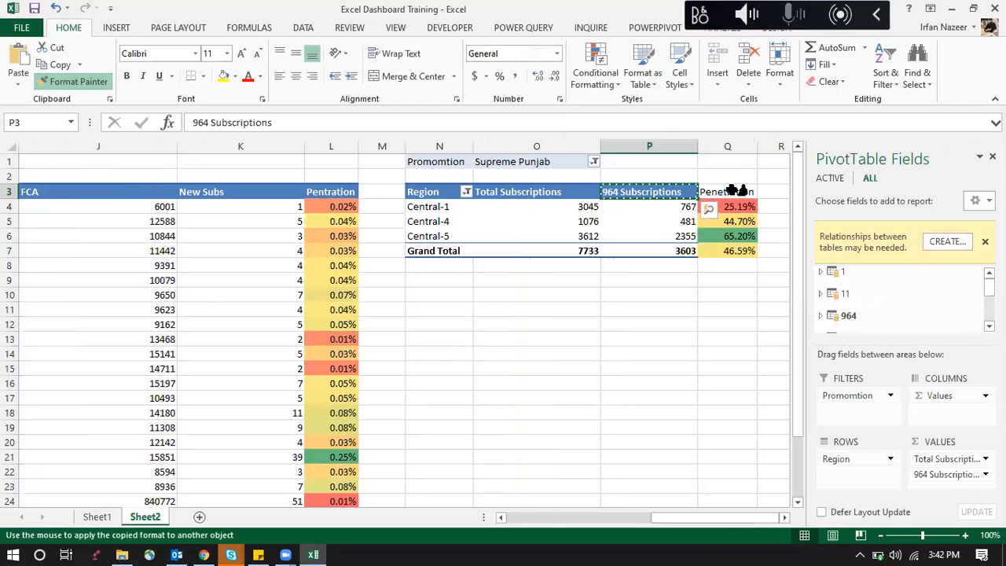
click(707, 193)
click(703, 310)
drag(757, 146, 782, 149)
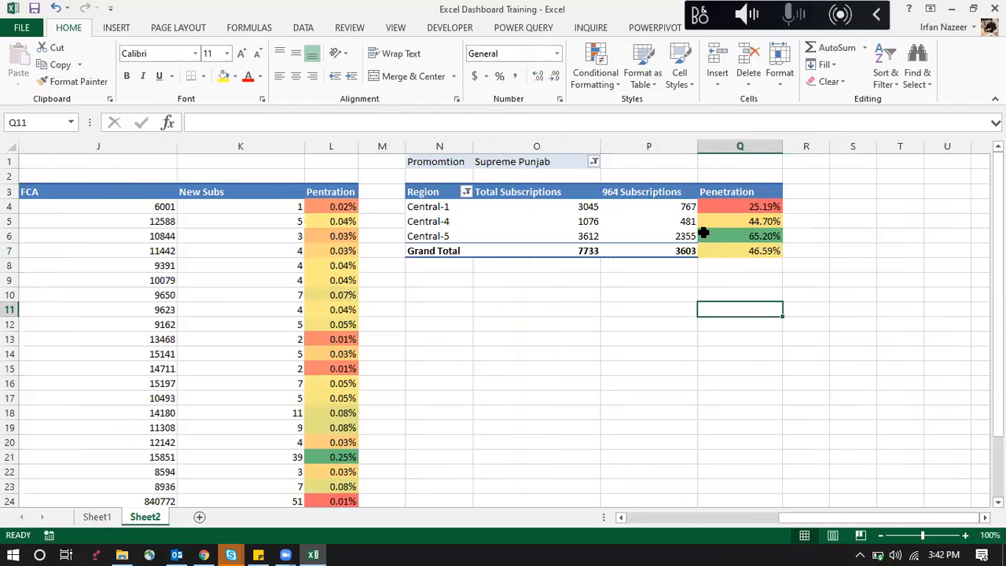
Save the Excel Dashboard Training workbook.
drag(856, 517, 674, 517)
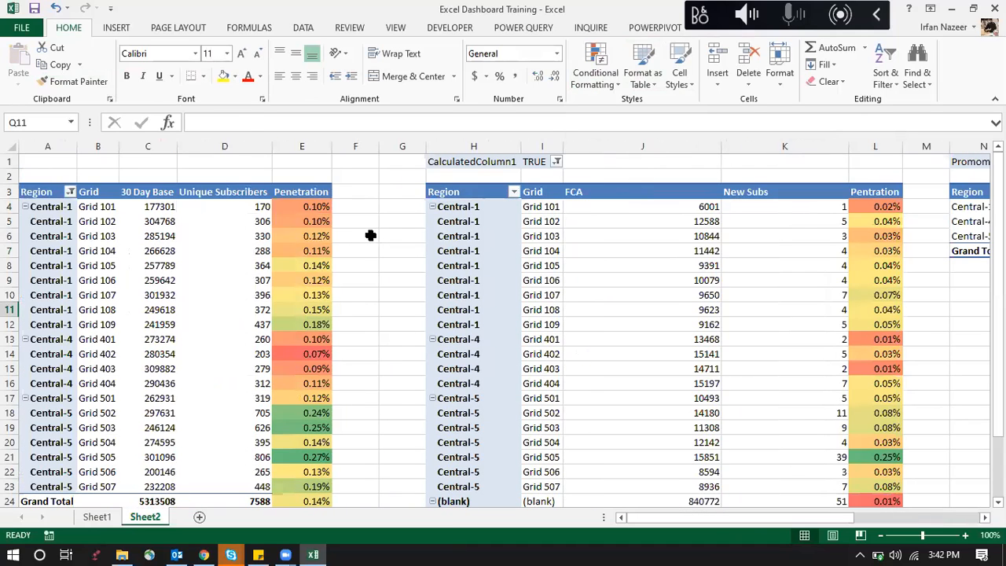
key(ctrl+s)
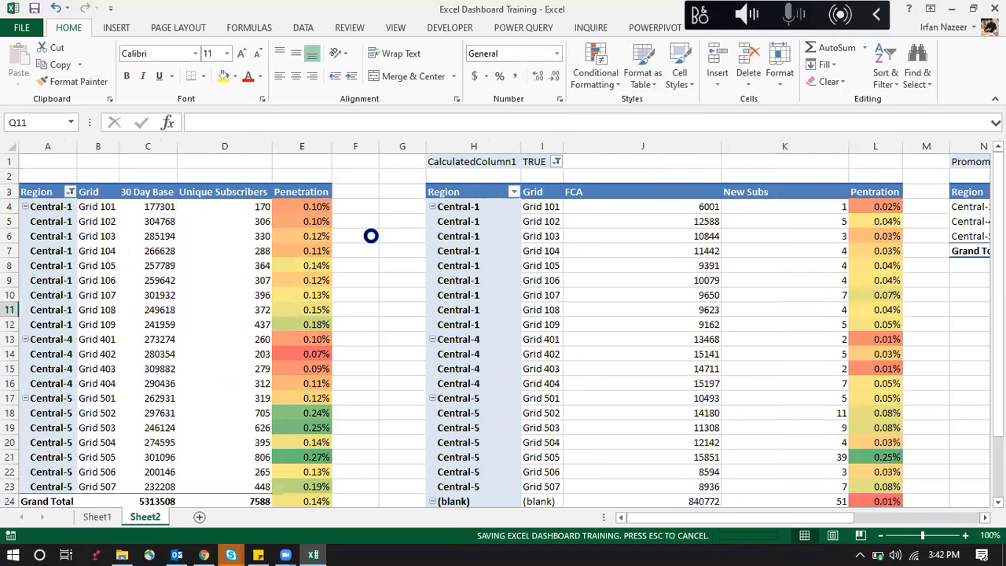